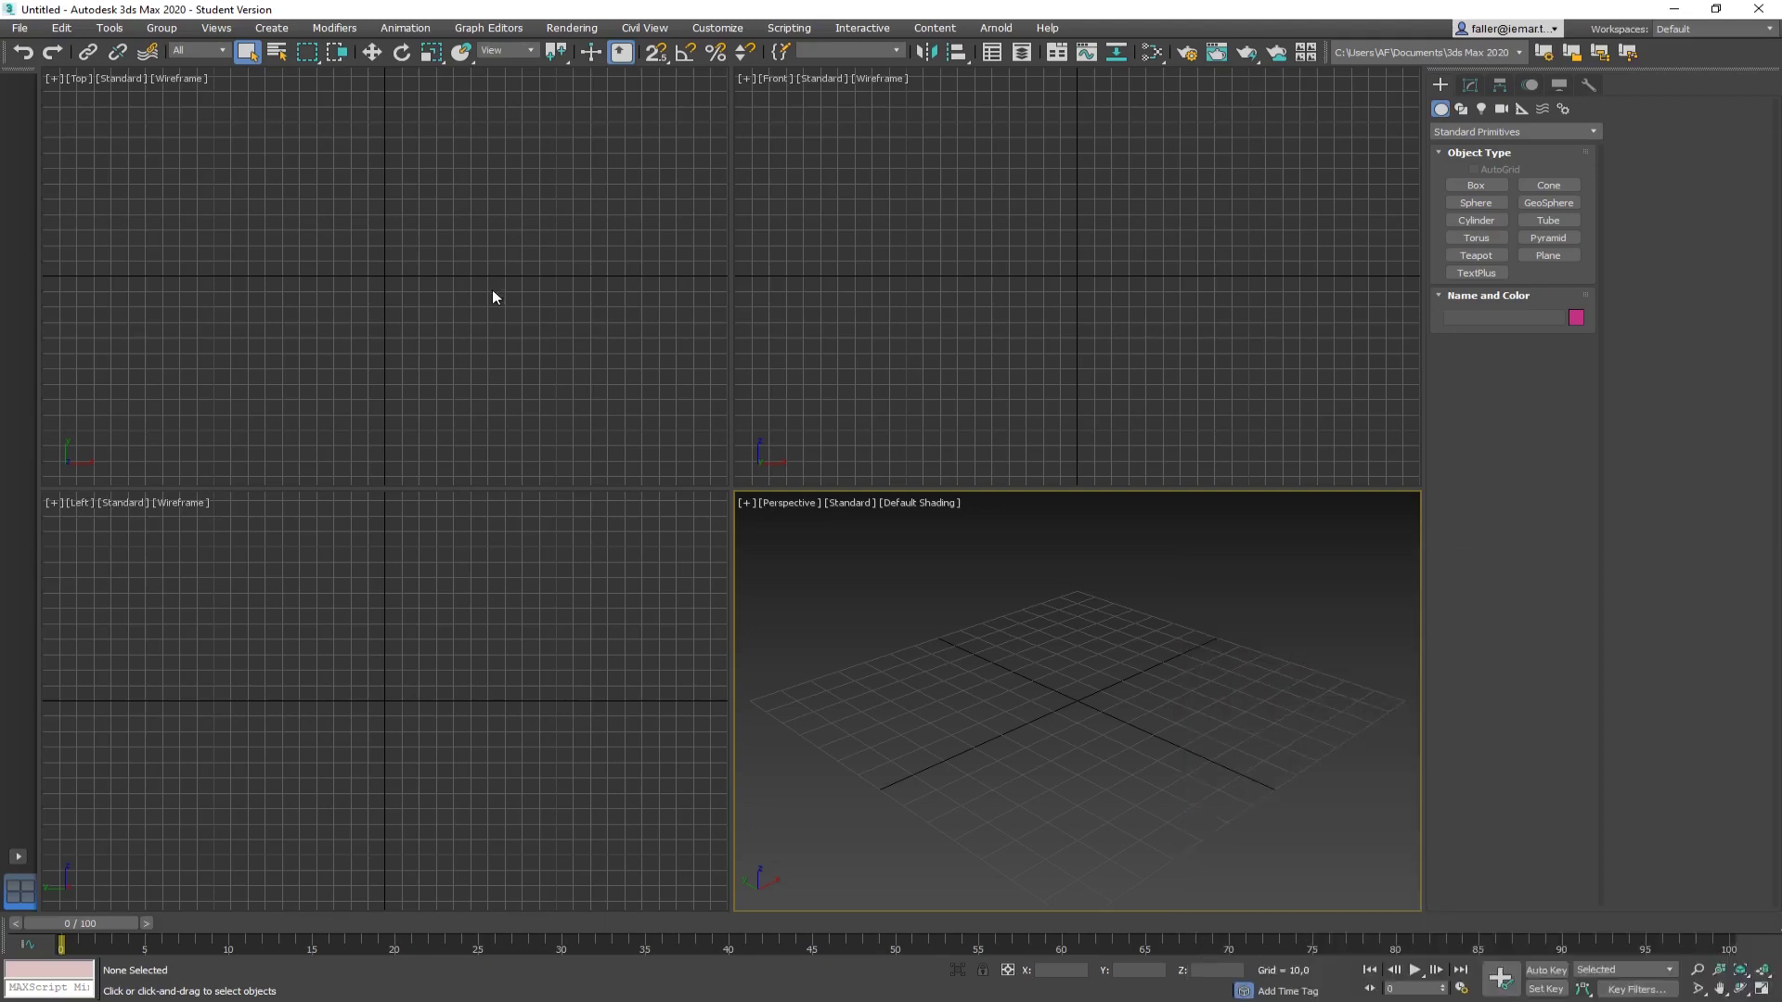
Step: Make the Top viewport the active view
{"action": "left_click", "coordinate": [447, 156]}
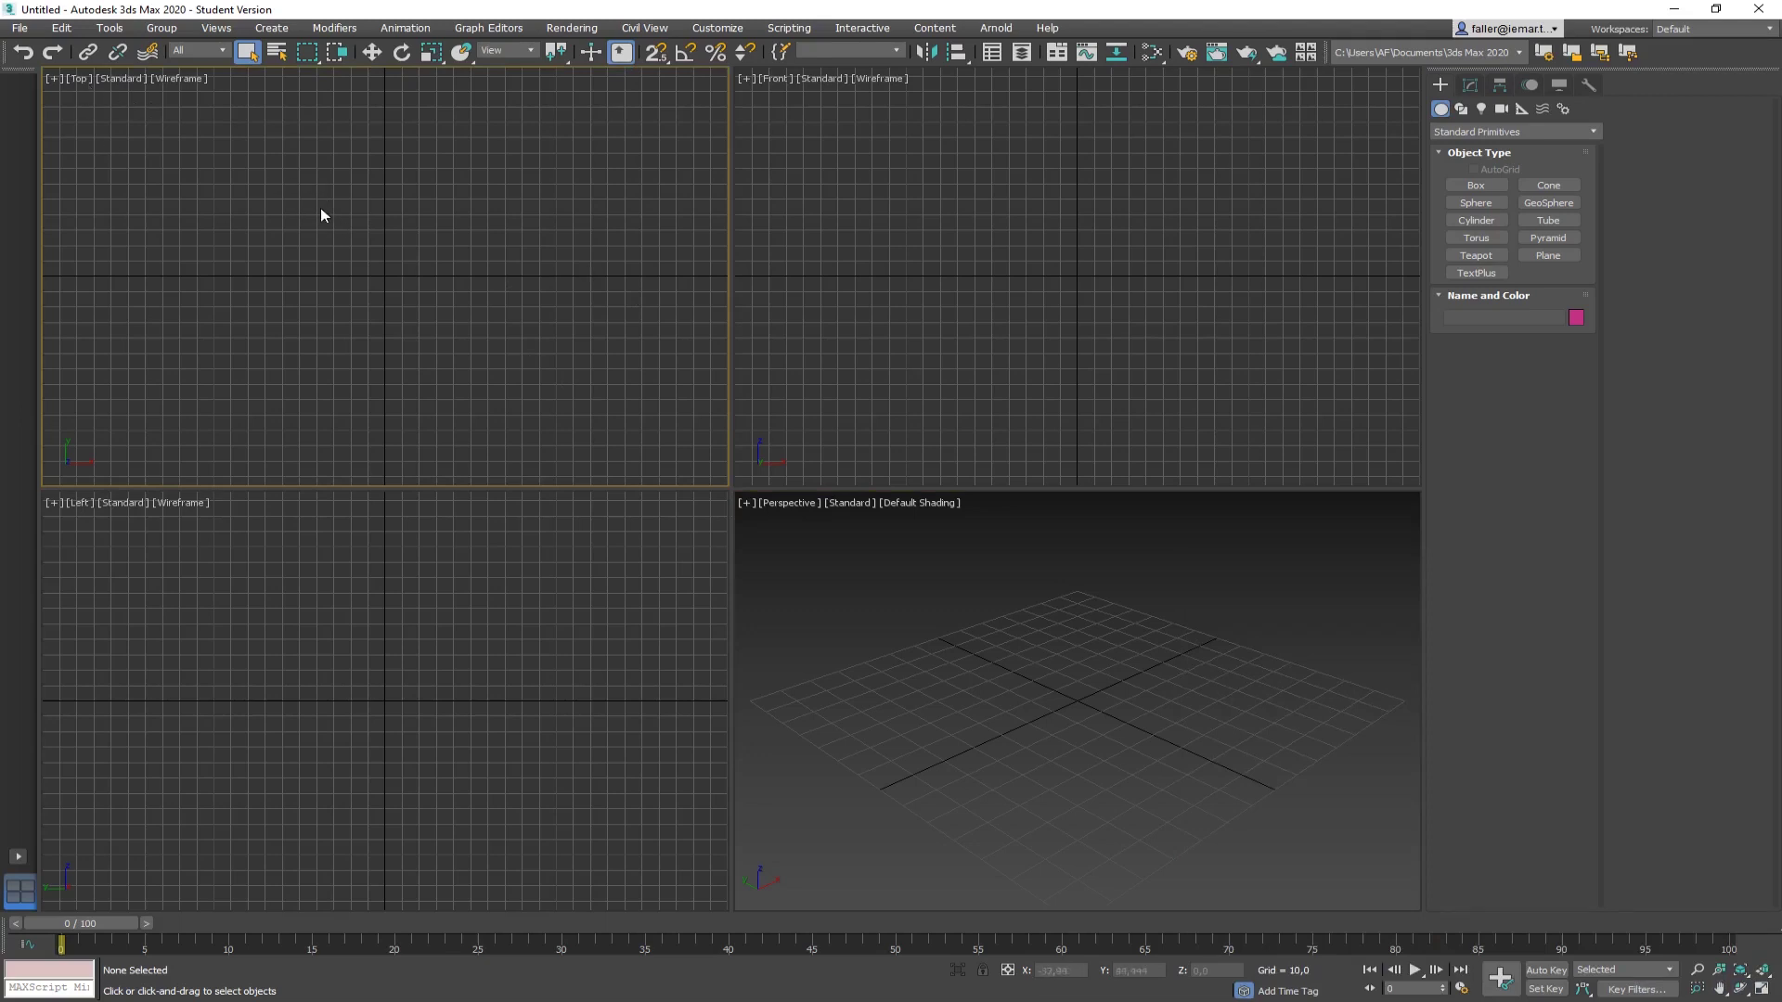
Step: Maximize the Top view with Alt+W, shift it slightly, and turn off its grid
{"action": "key", "text": "alt+w"}
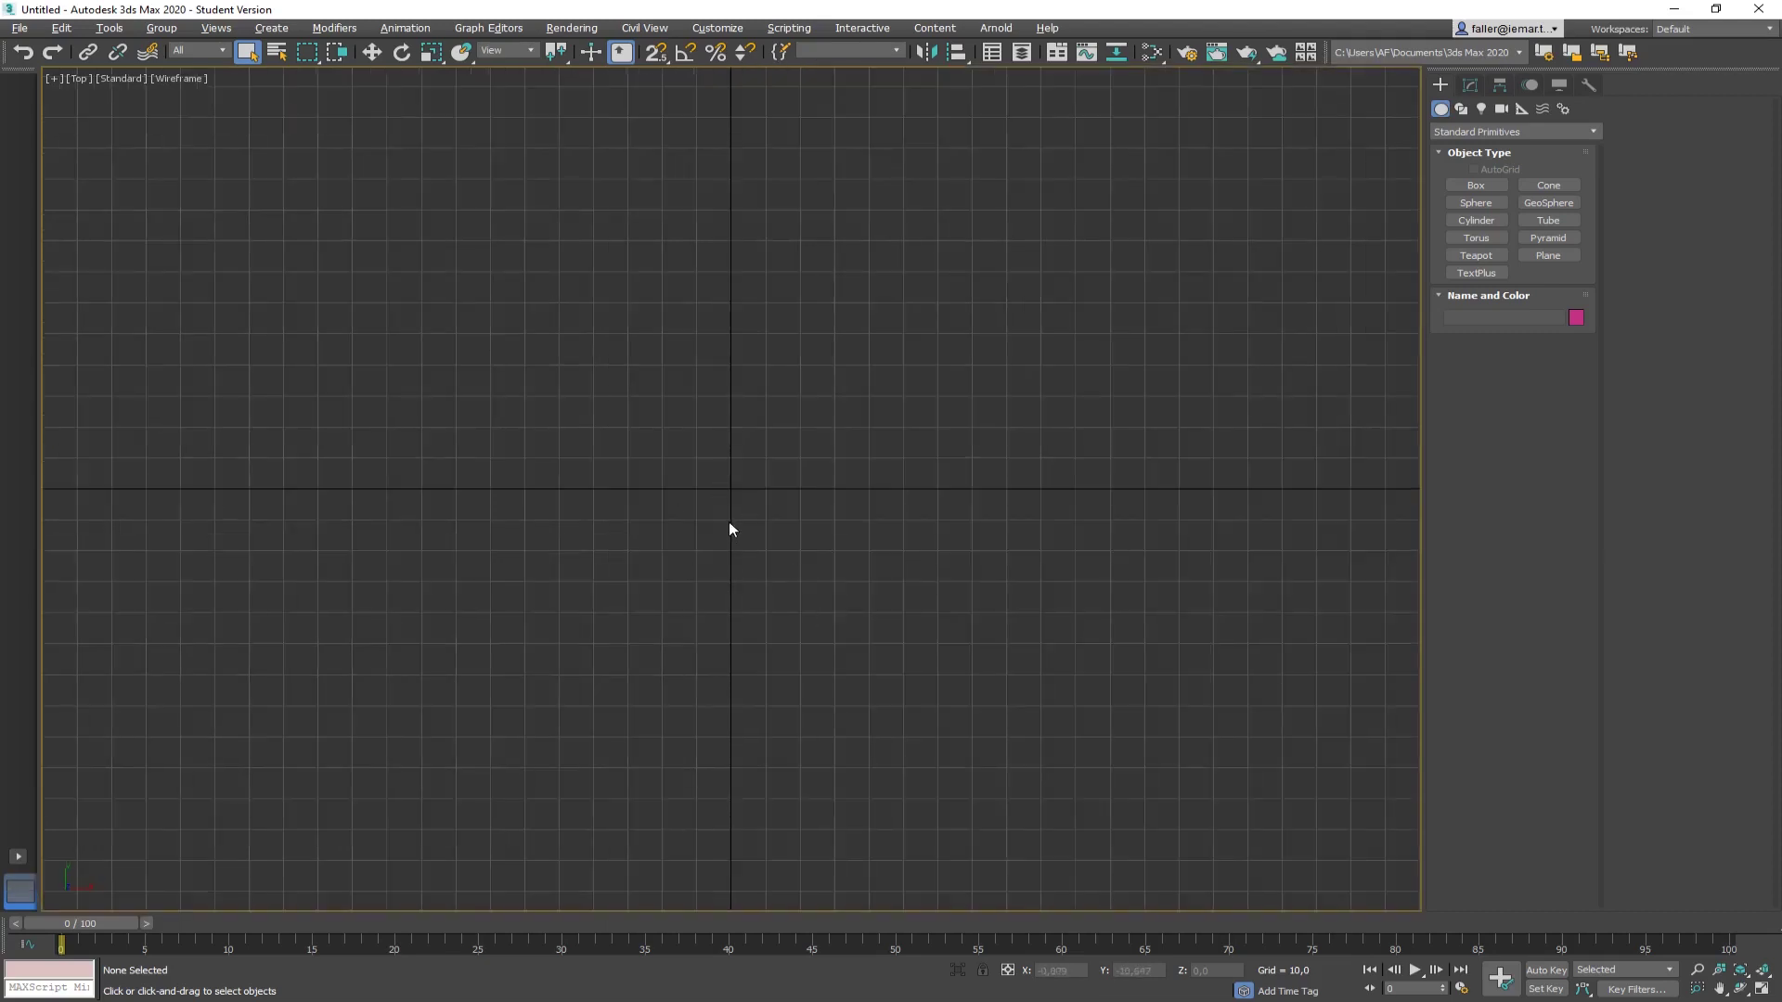
{"action": "middle_click_drag", "start_coordinate": [728, 526], "coordinate": [703, 520]}
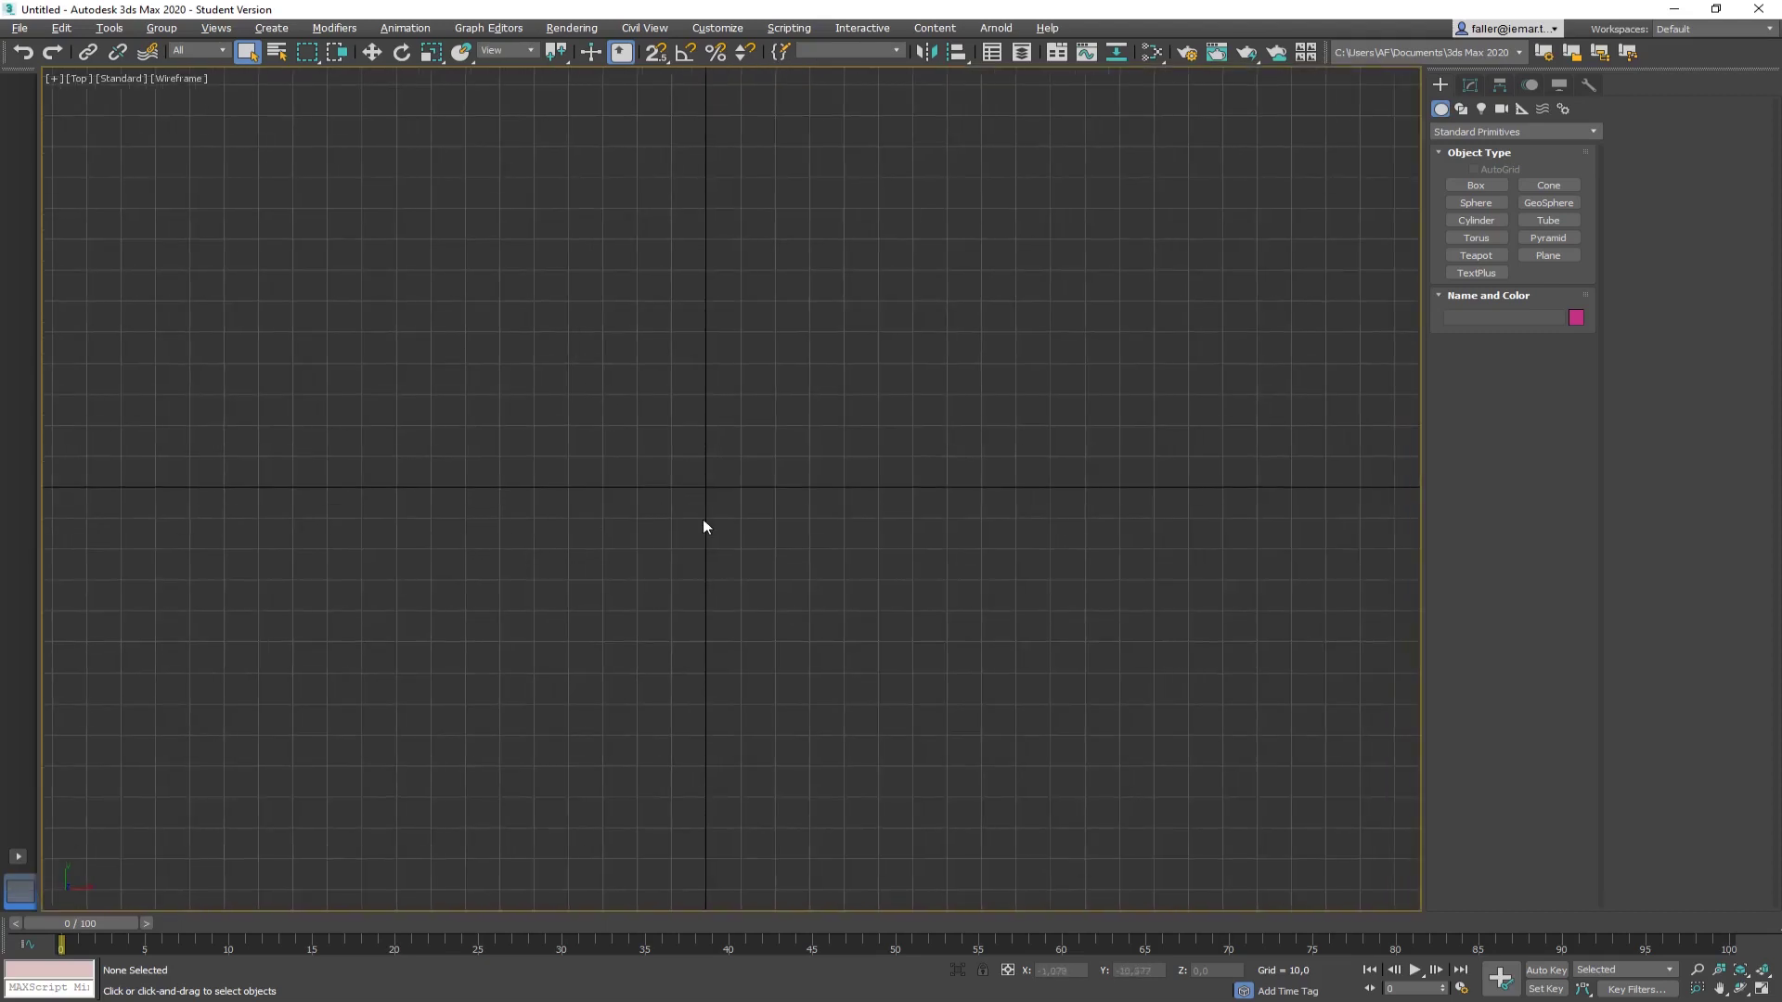
{"action": "key", "text": "g"}
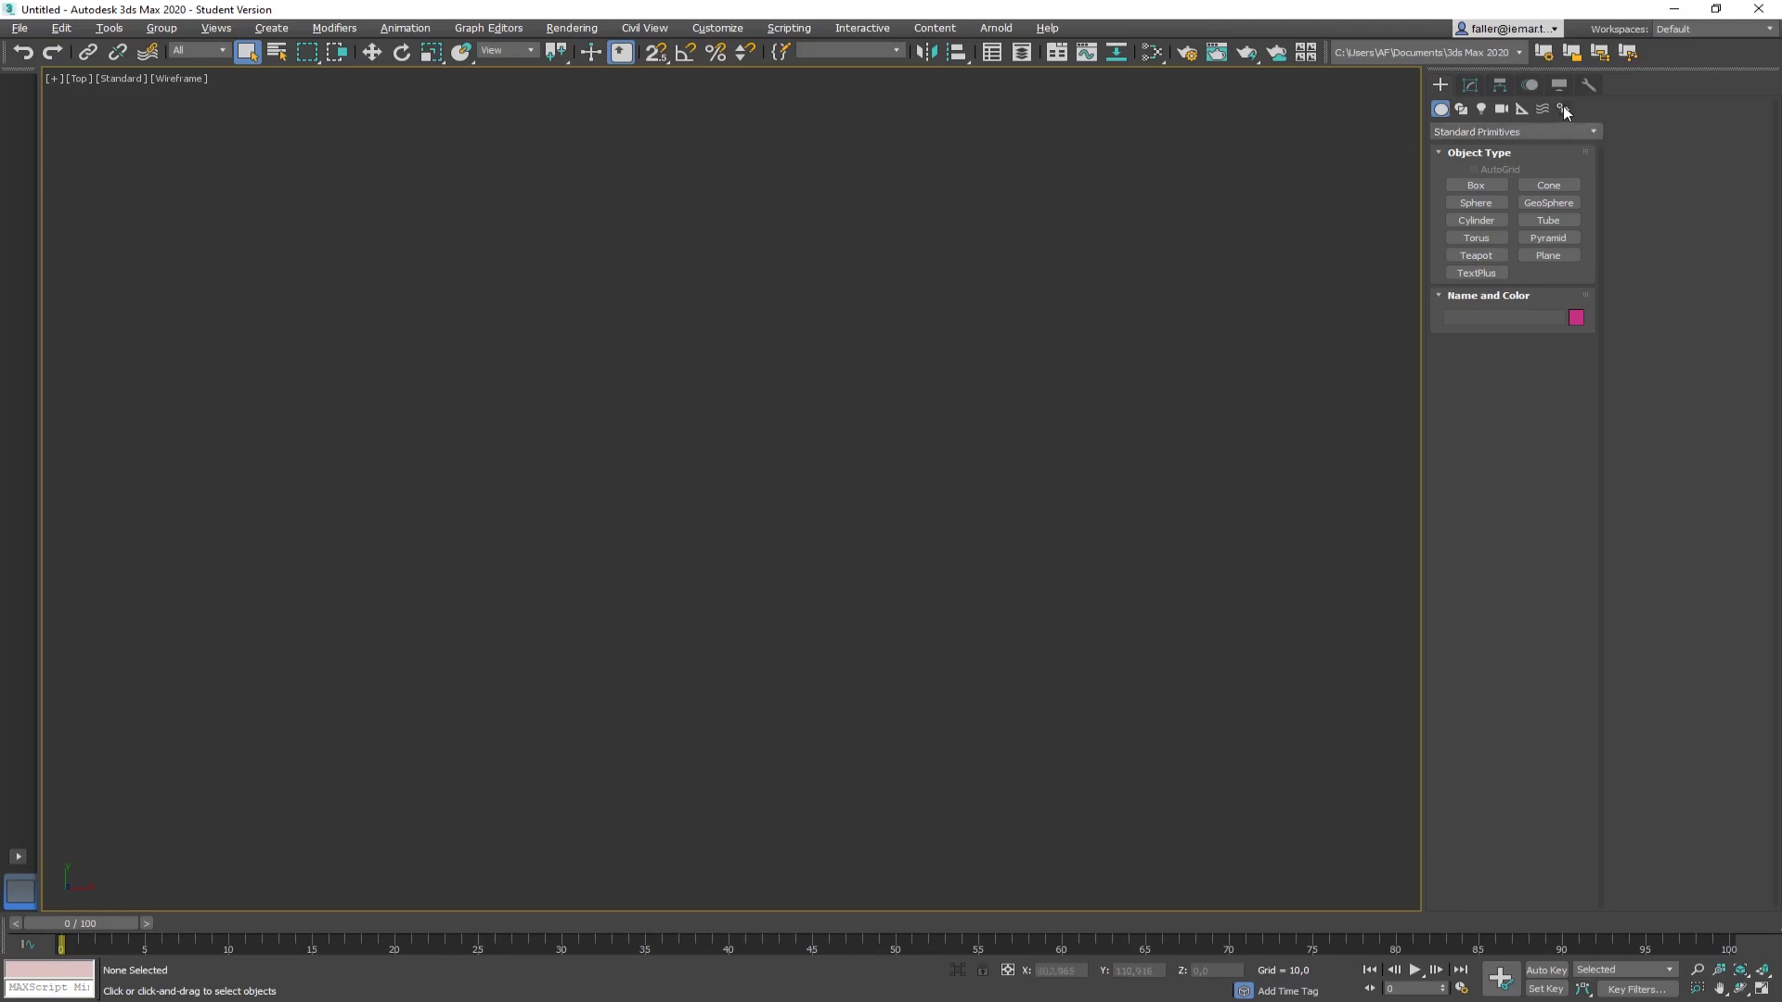
Step: Draw a star spline outward from its centre in the Top view
{"action": "left_click", "coordinate": [1462, 109]}
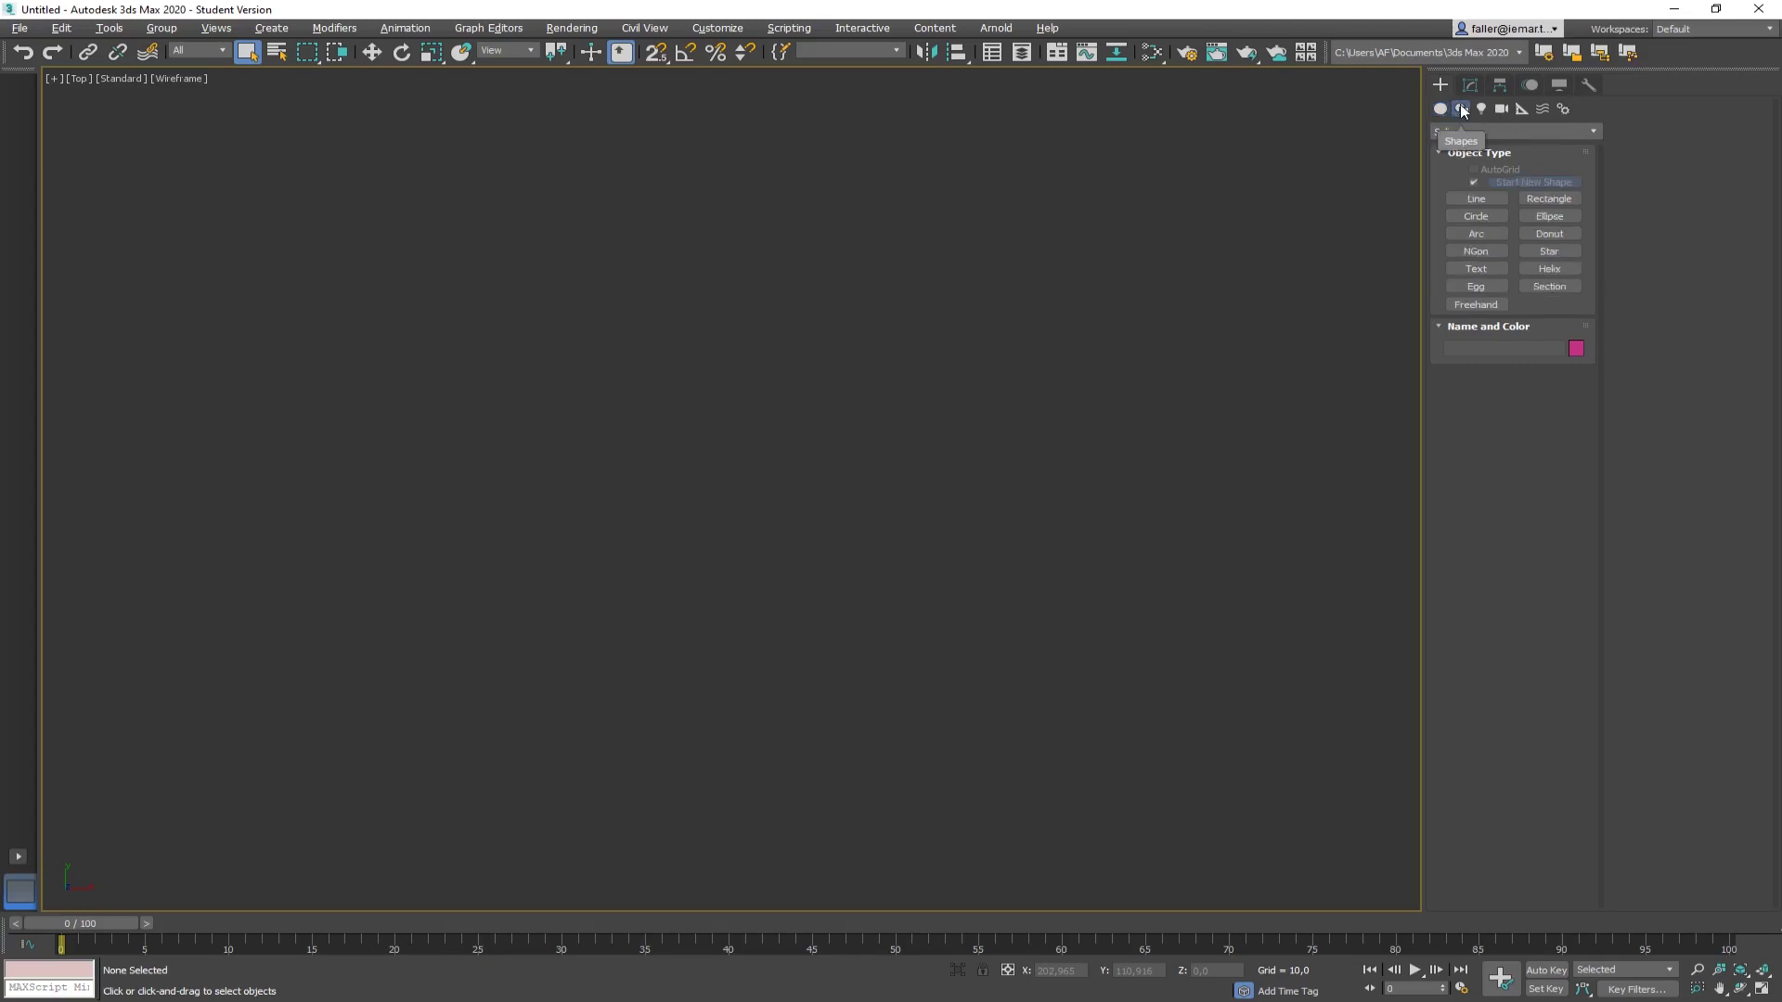
{"action": "left_click", "coordinate": [1549, 250]}
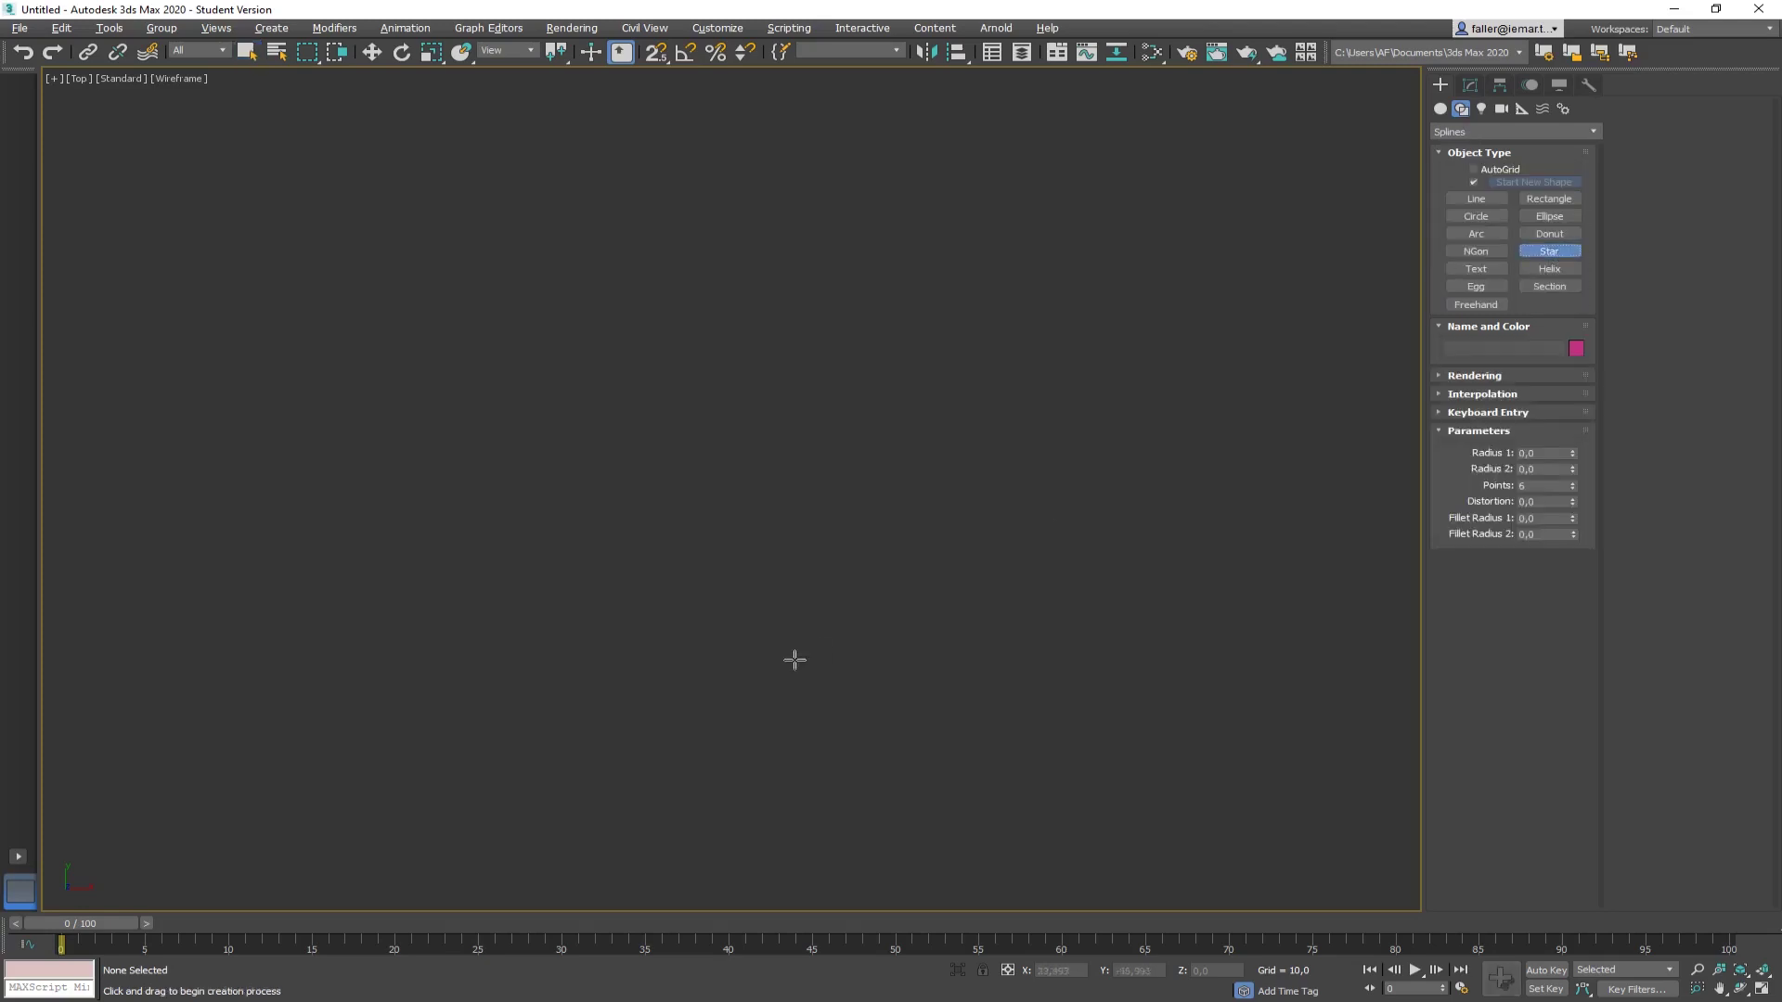
{"action": "left_click_drag", "start_coordinate": [553, 510], "coordinate": [751, 538]}
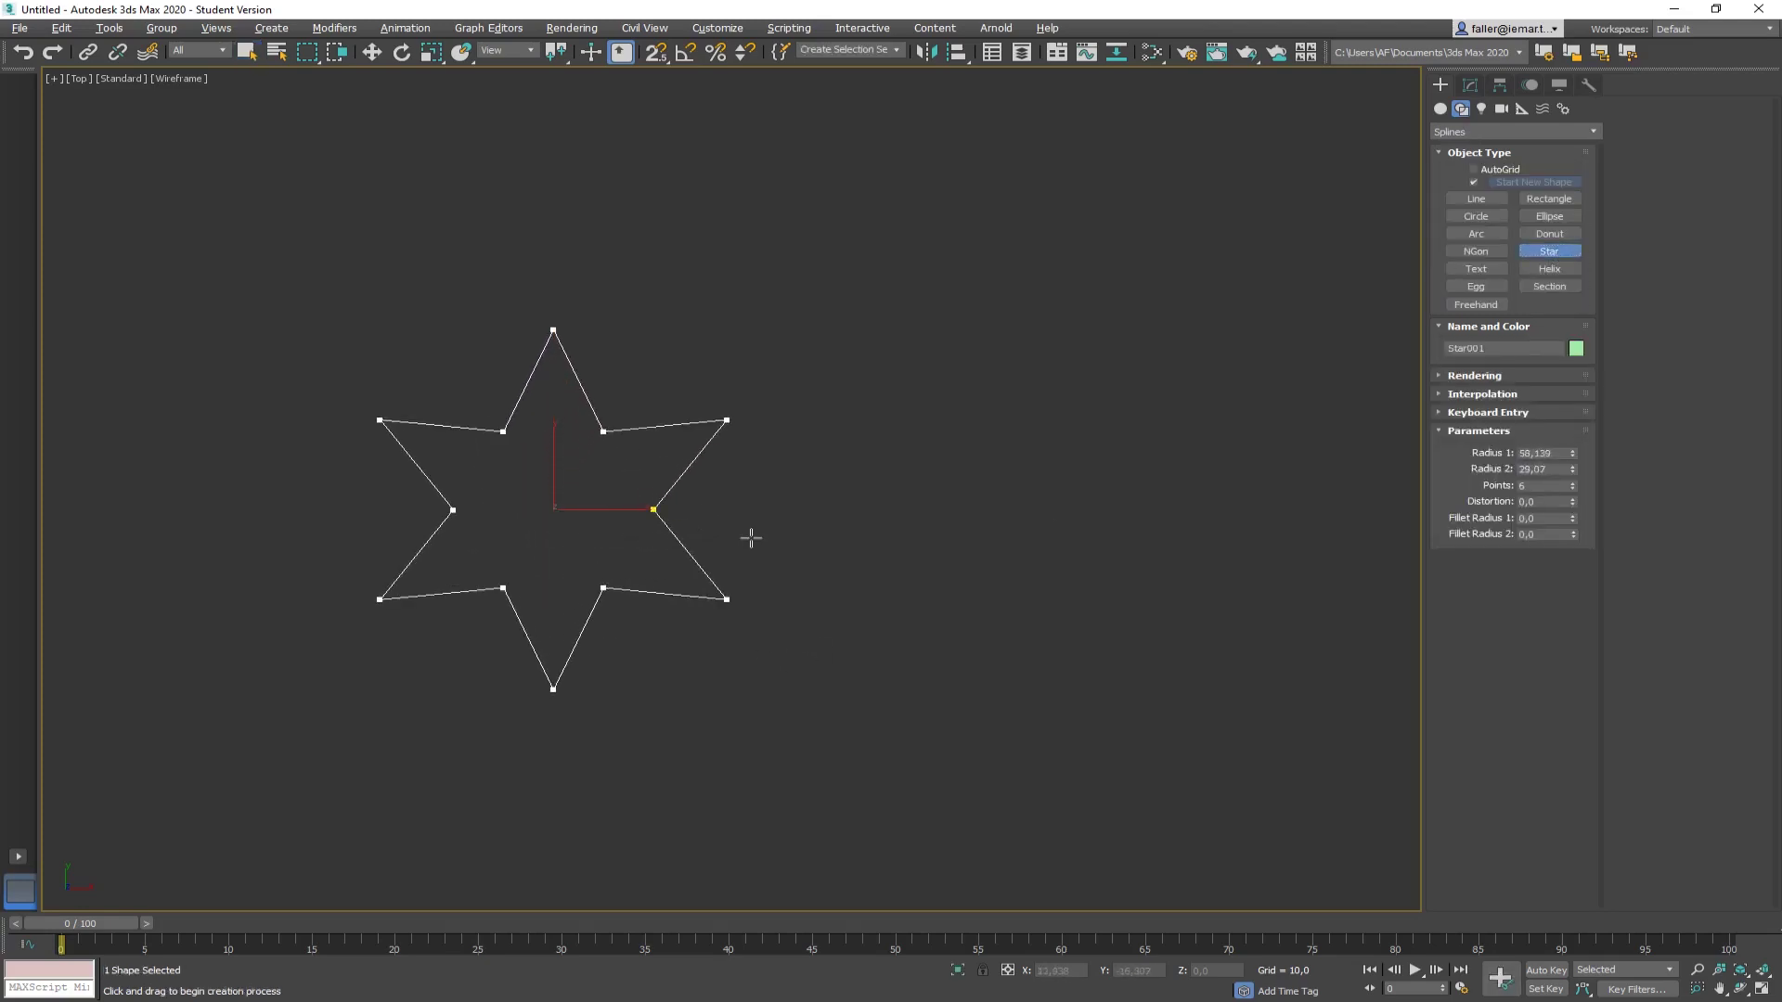
{"action": "left_click", "coordinate": [629, 528]}
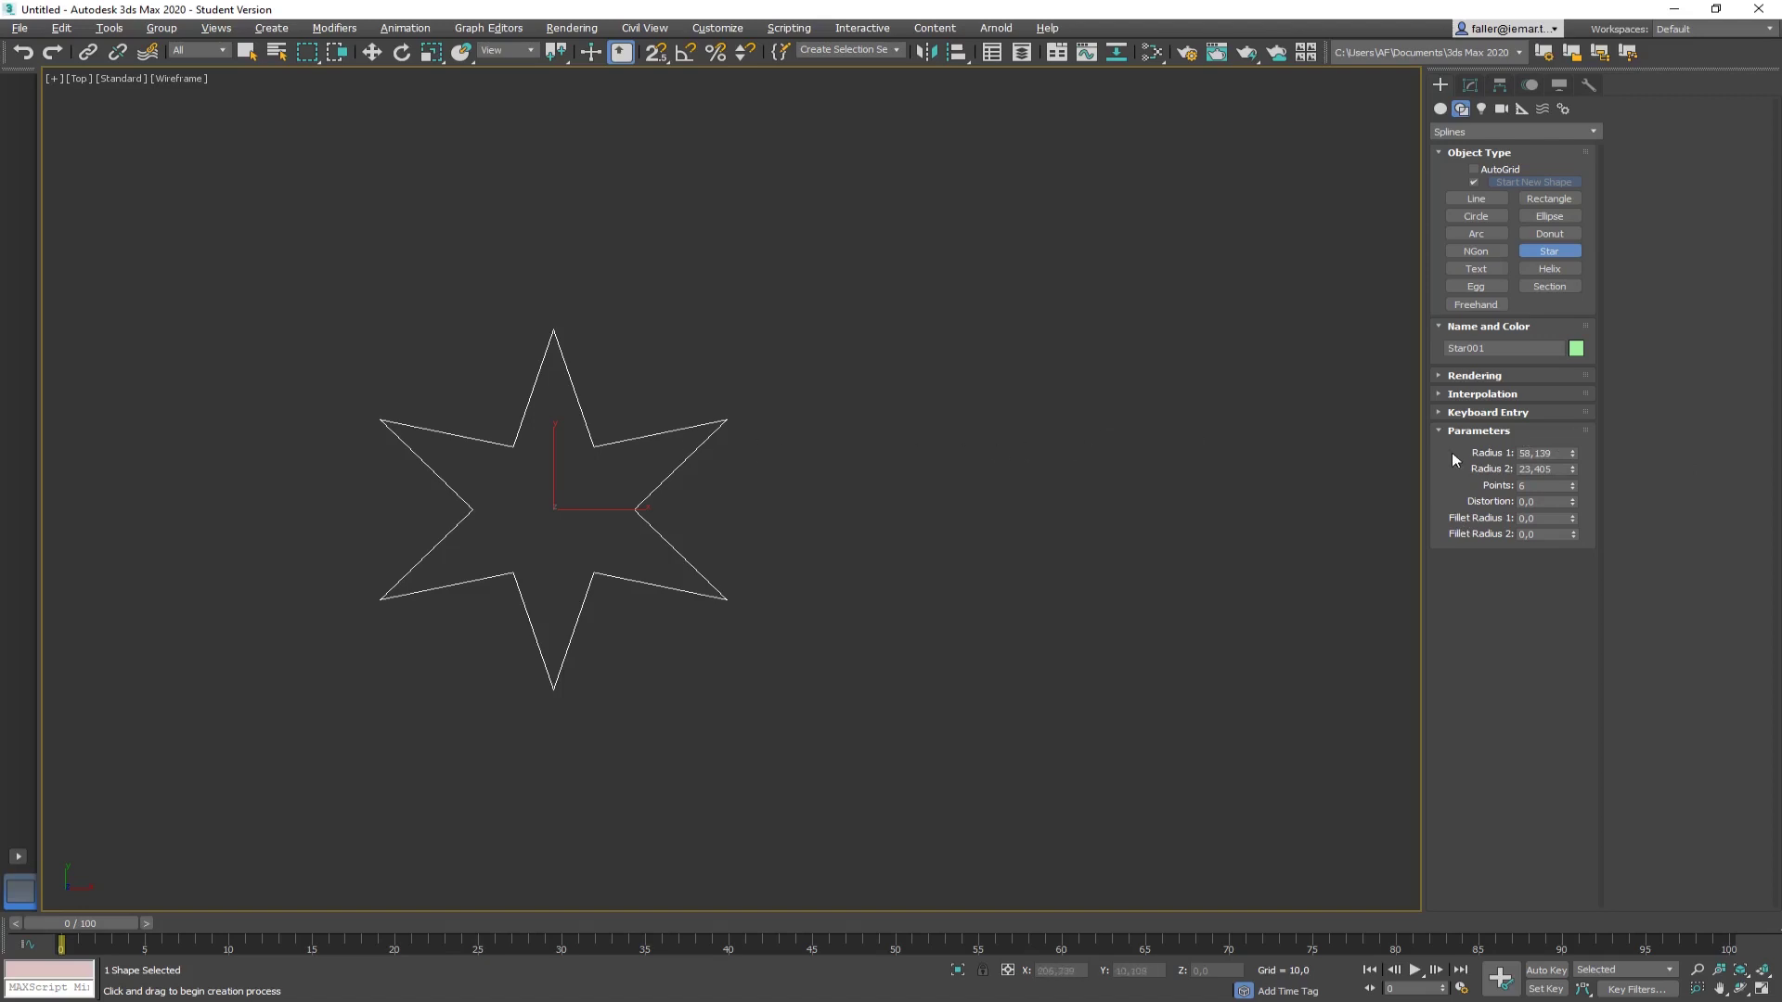
Step: Set the star's Radius 1 to 60, Radius 2 to 50 and Points to 30
{"action": "double_click", "coordinate": [1562, 453]}
{"action": "type", "text": "60"}
{"action": "key", "text": "Tab"}
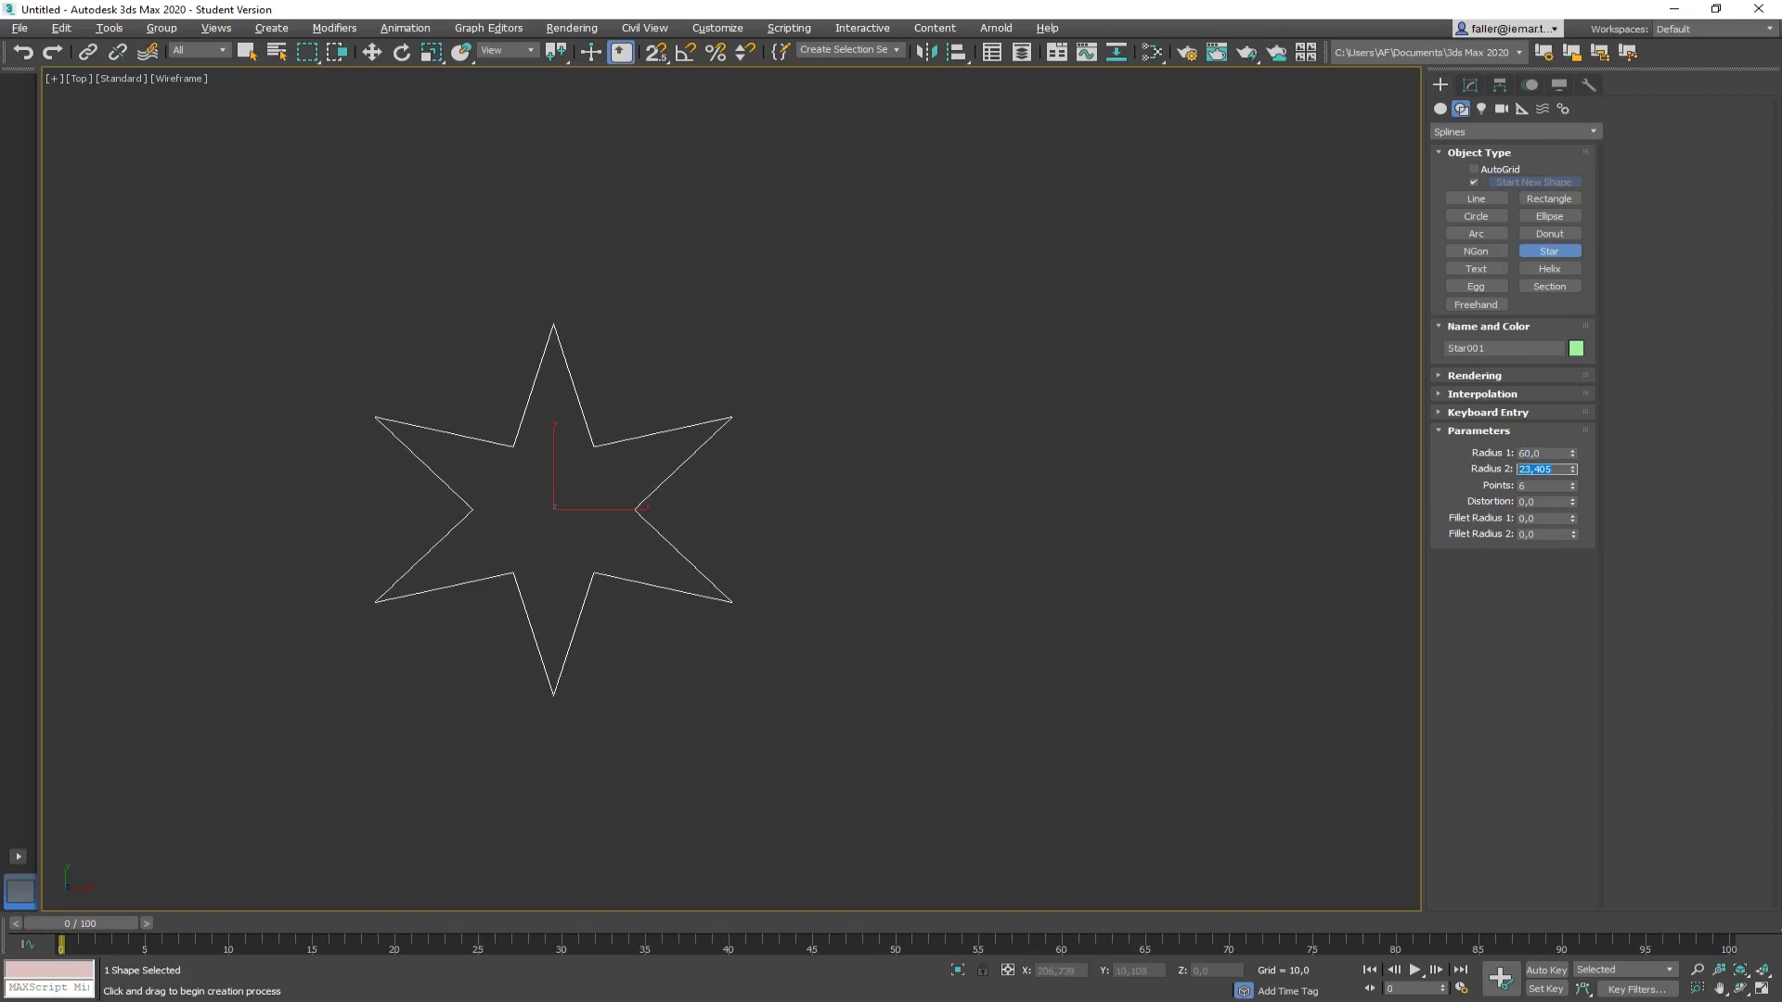
{"action": "type", "text": "50"}
{"action": "key", "text": "Tab"}
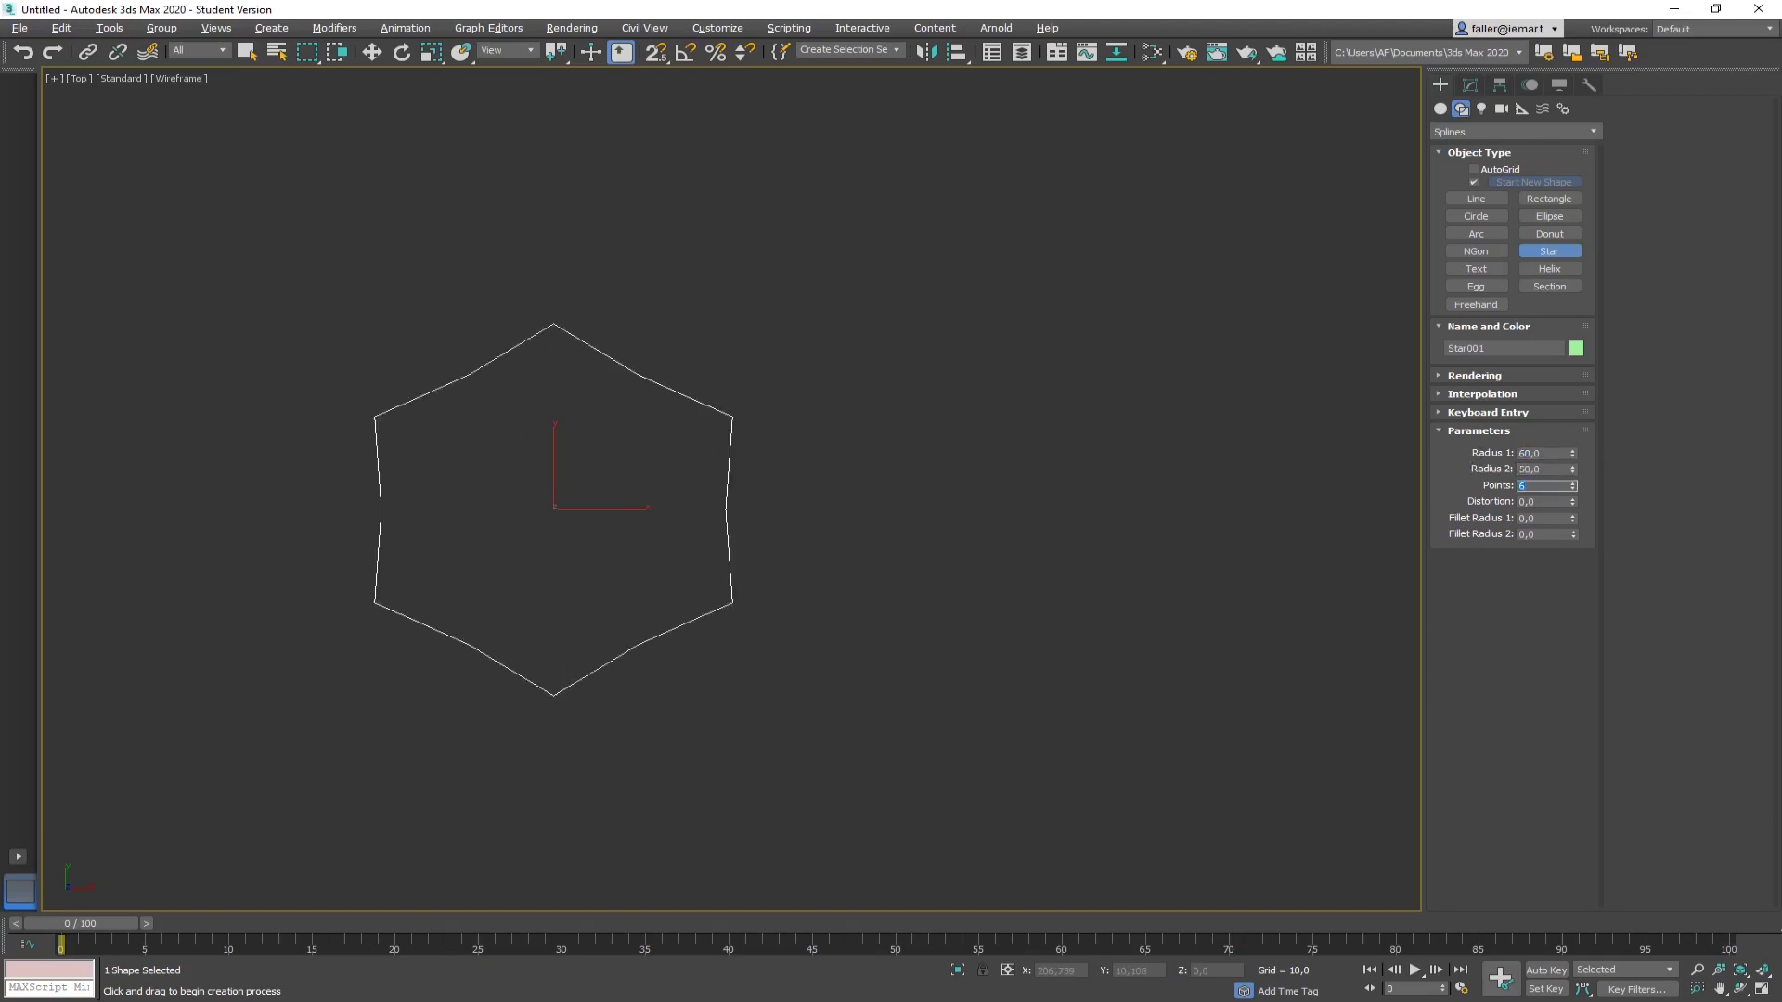
{"action": "type", "text": "530"}
{"action": "key", "text": "Return"}
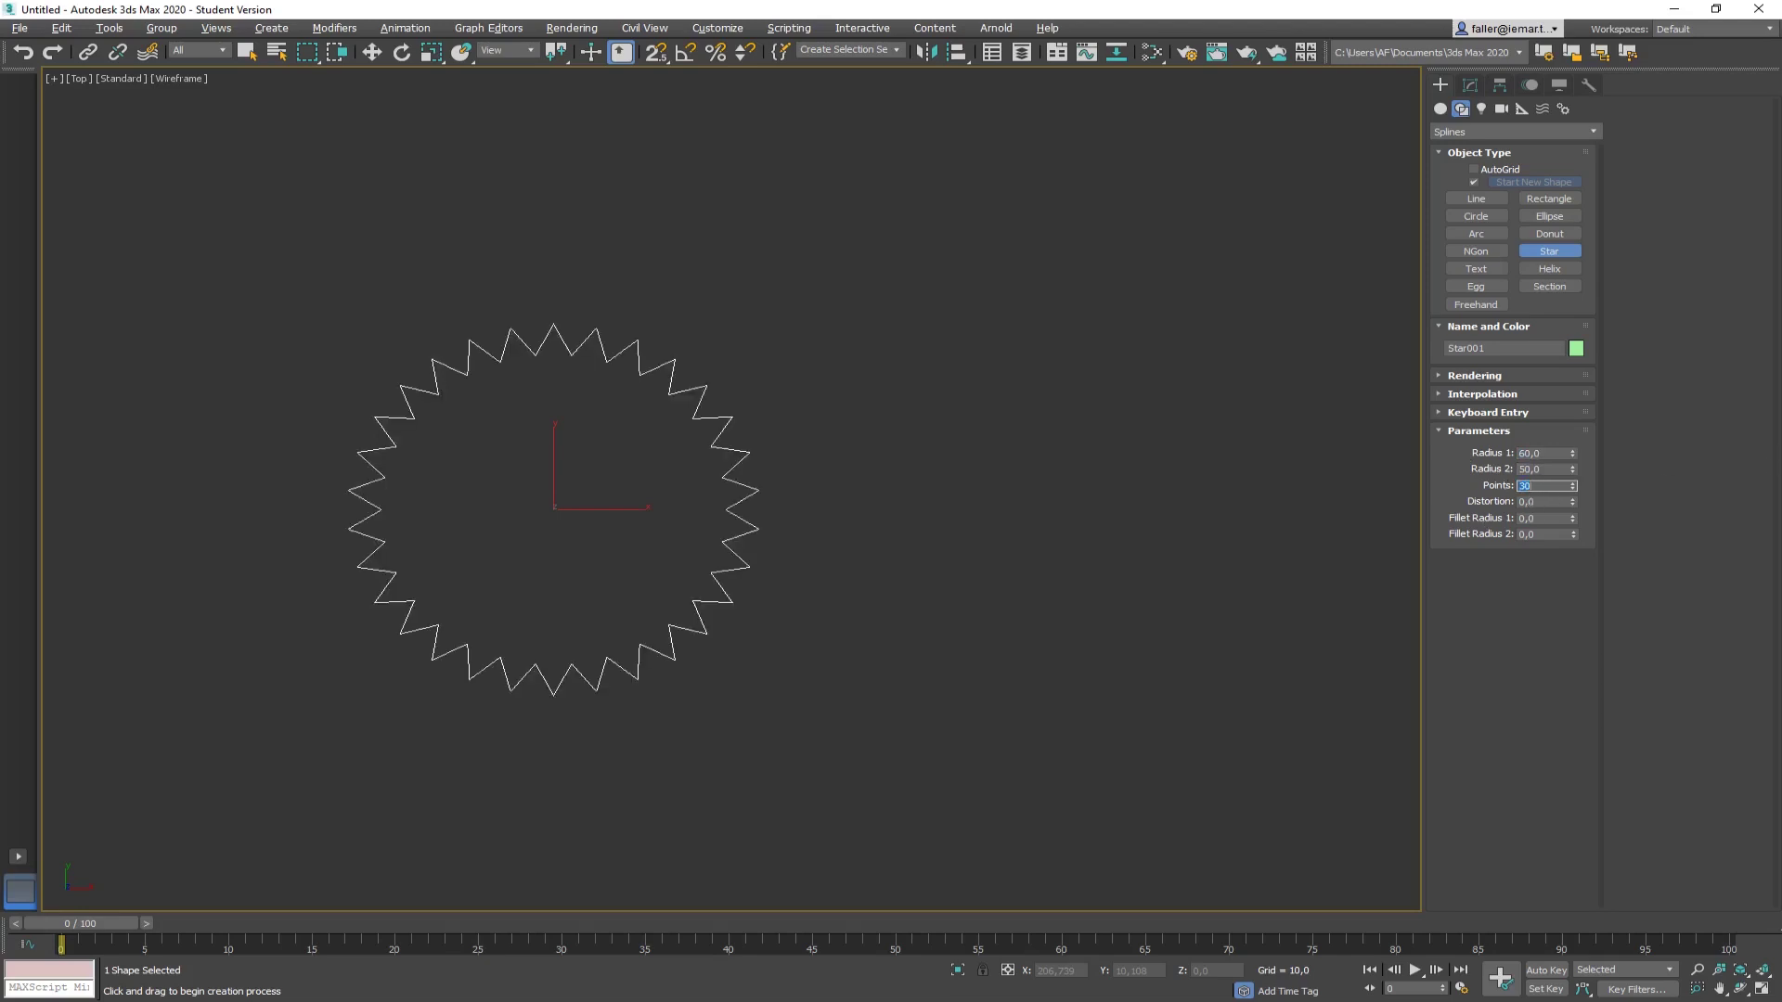
Step: Set both of the star's fillet radii to 4
{"action": "scroll", "coordinate": [710, 424], "scroll_direction": "up", "scroll_amount": 6}
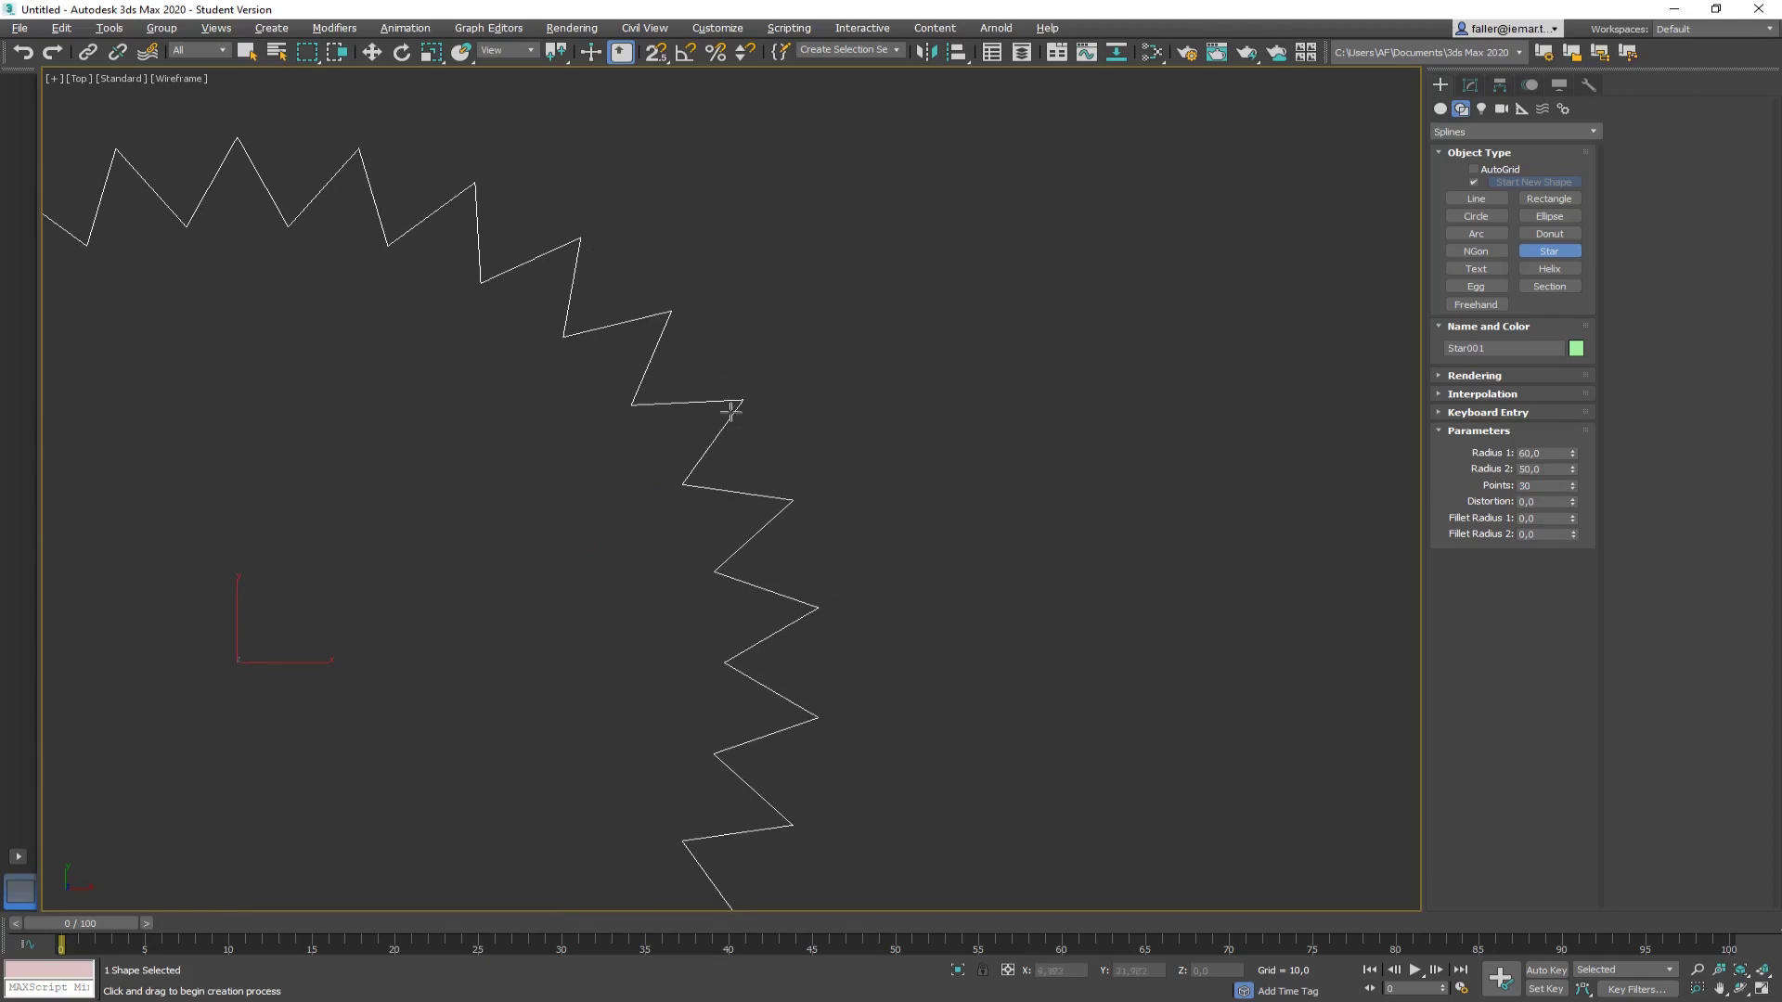
{"action": "left_click", "coordinate": [1537, 518]}
{"action": "type", "text": "4"}
{"action": "key", "text": "Tab"}
{"action": "type", "text": "4"}
{"action": "key", "text": "Tab"}
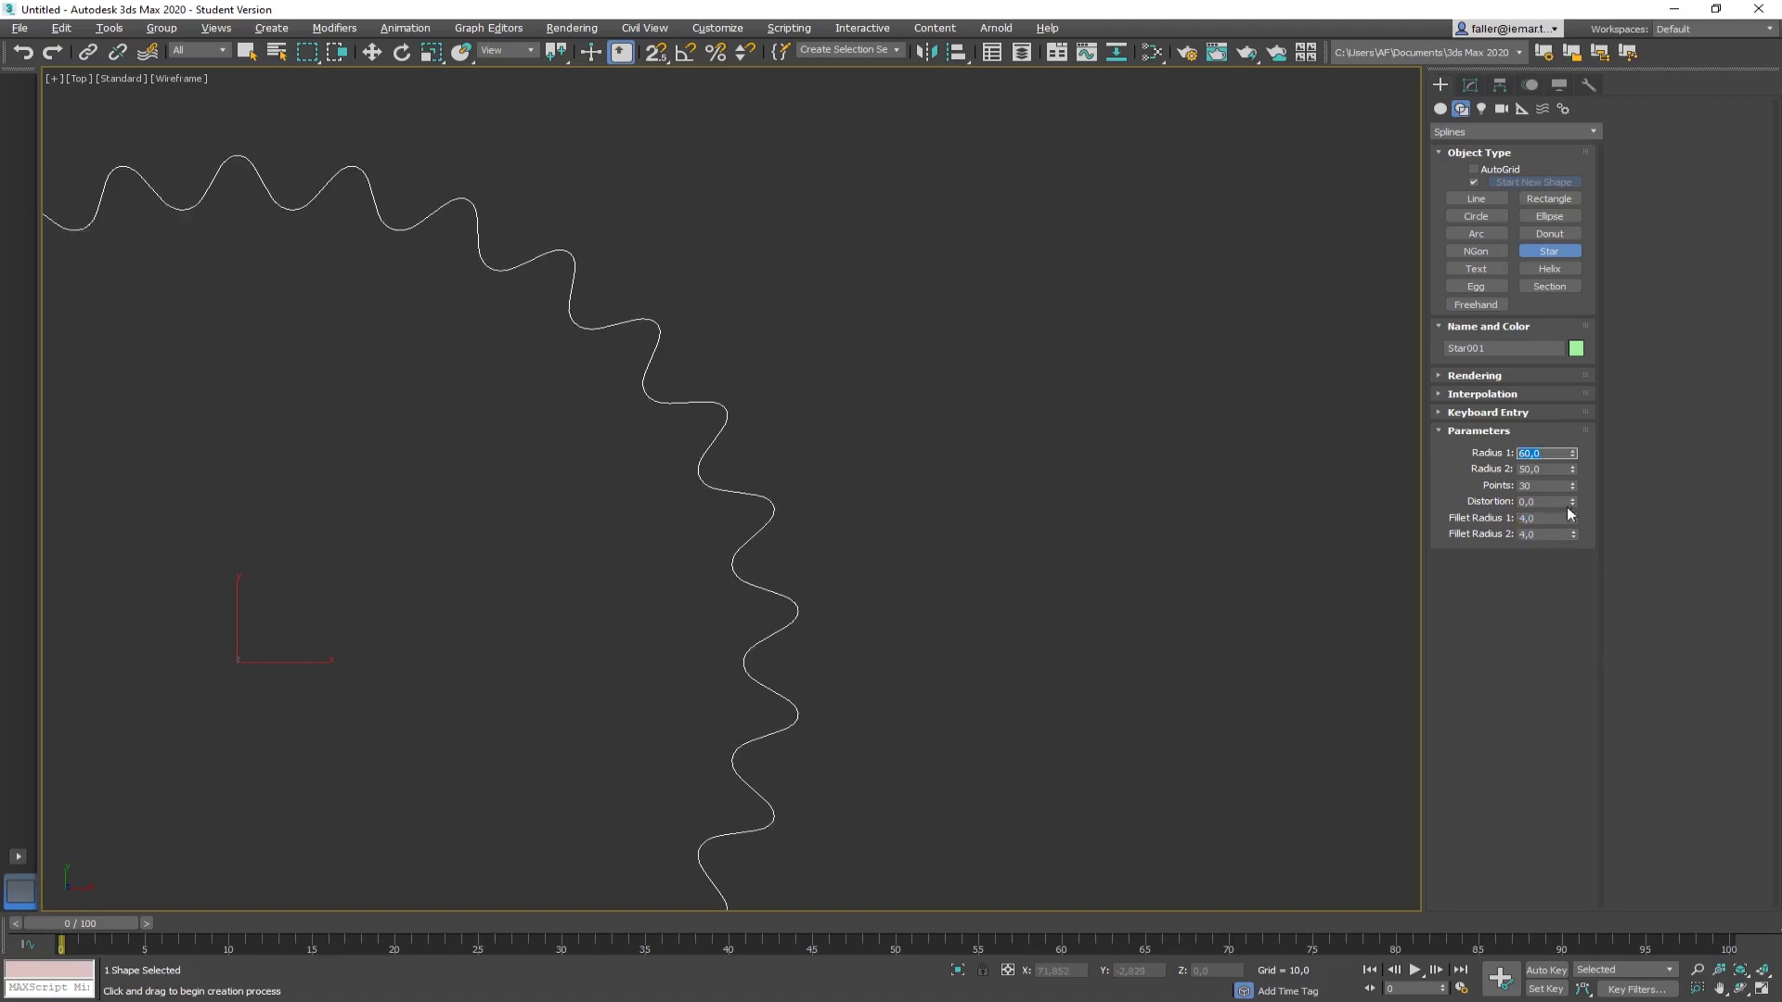
Step: Change the star's point count to 35 and centre the star in the view
{"action": "scroll", "coordinate": [712, 520], "scroll_direction": "down", "scroll_amount": 5}
{"action": "scroll", "coordinate": [712, 520], "scroll_direction": "up", "scroll_amount": 5}
{"action": "double_click", "coordinate": [1524, 486]}
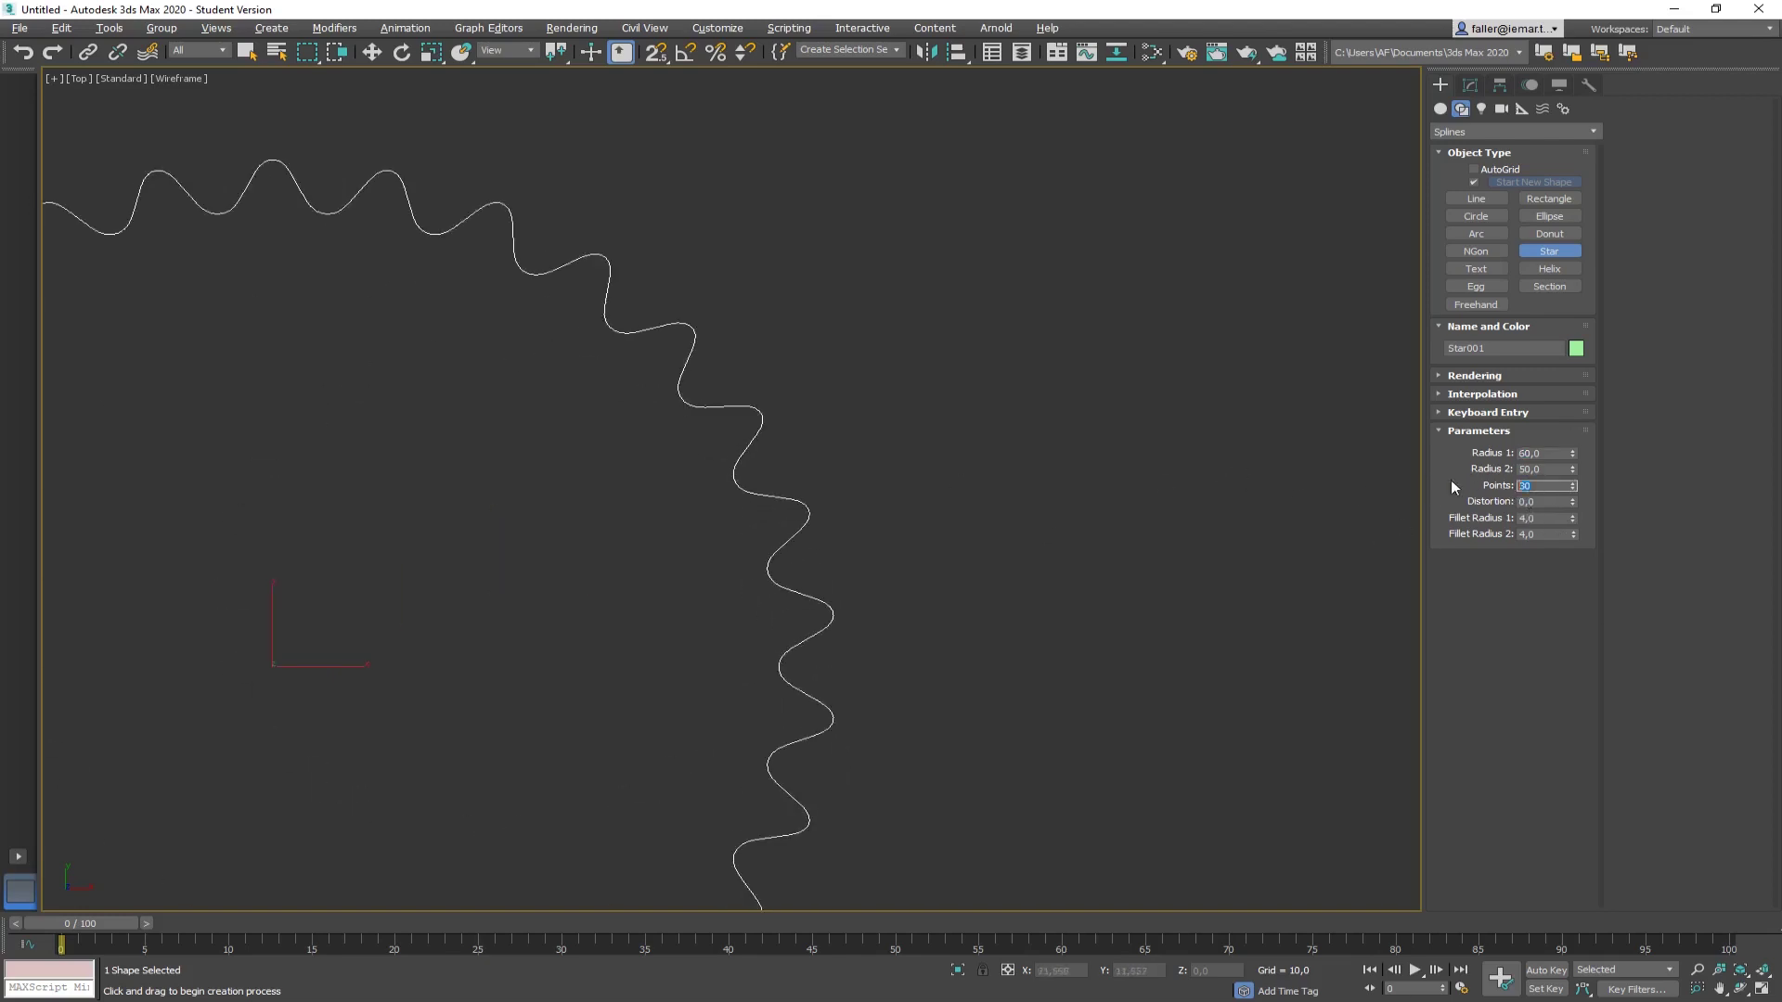
{"action": "type", "text": "40"}
{"action": "key", "text": "Return"}
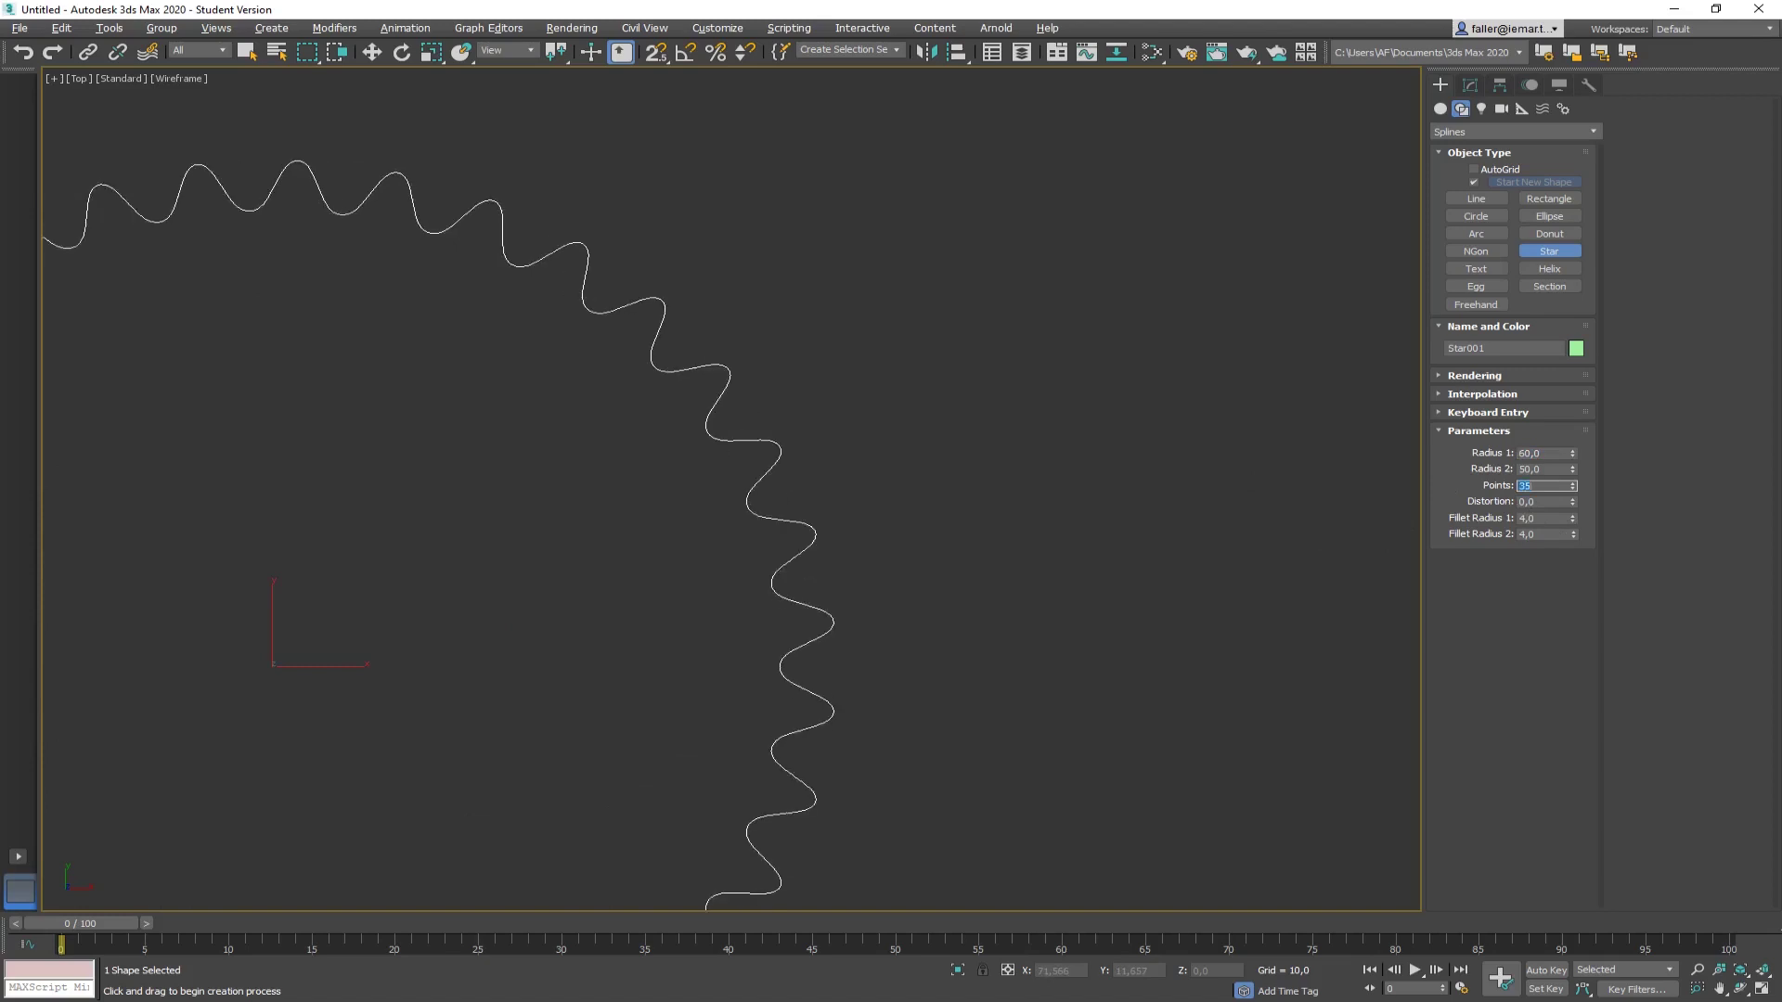
{"action": "scroll", "coordinate": [784, 418], "scroll_direction": "down", "scroll_amount": 3}
{"action": "middle_click_drag", "start_coordinate": [989, 407], "coordinate": [846, 477]}
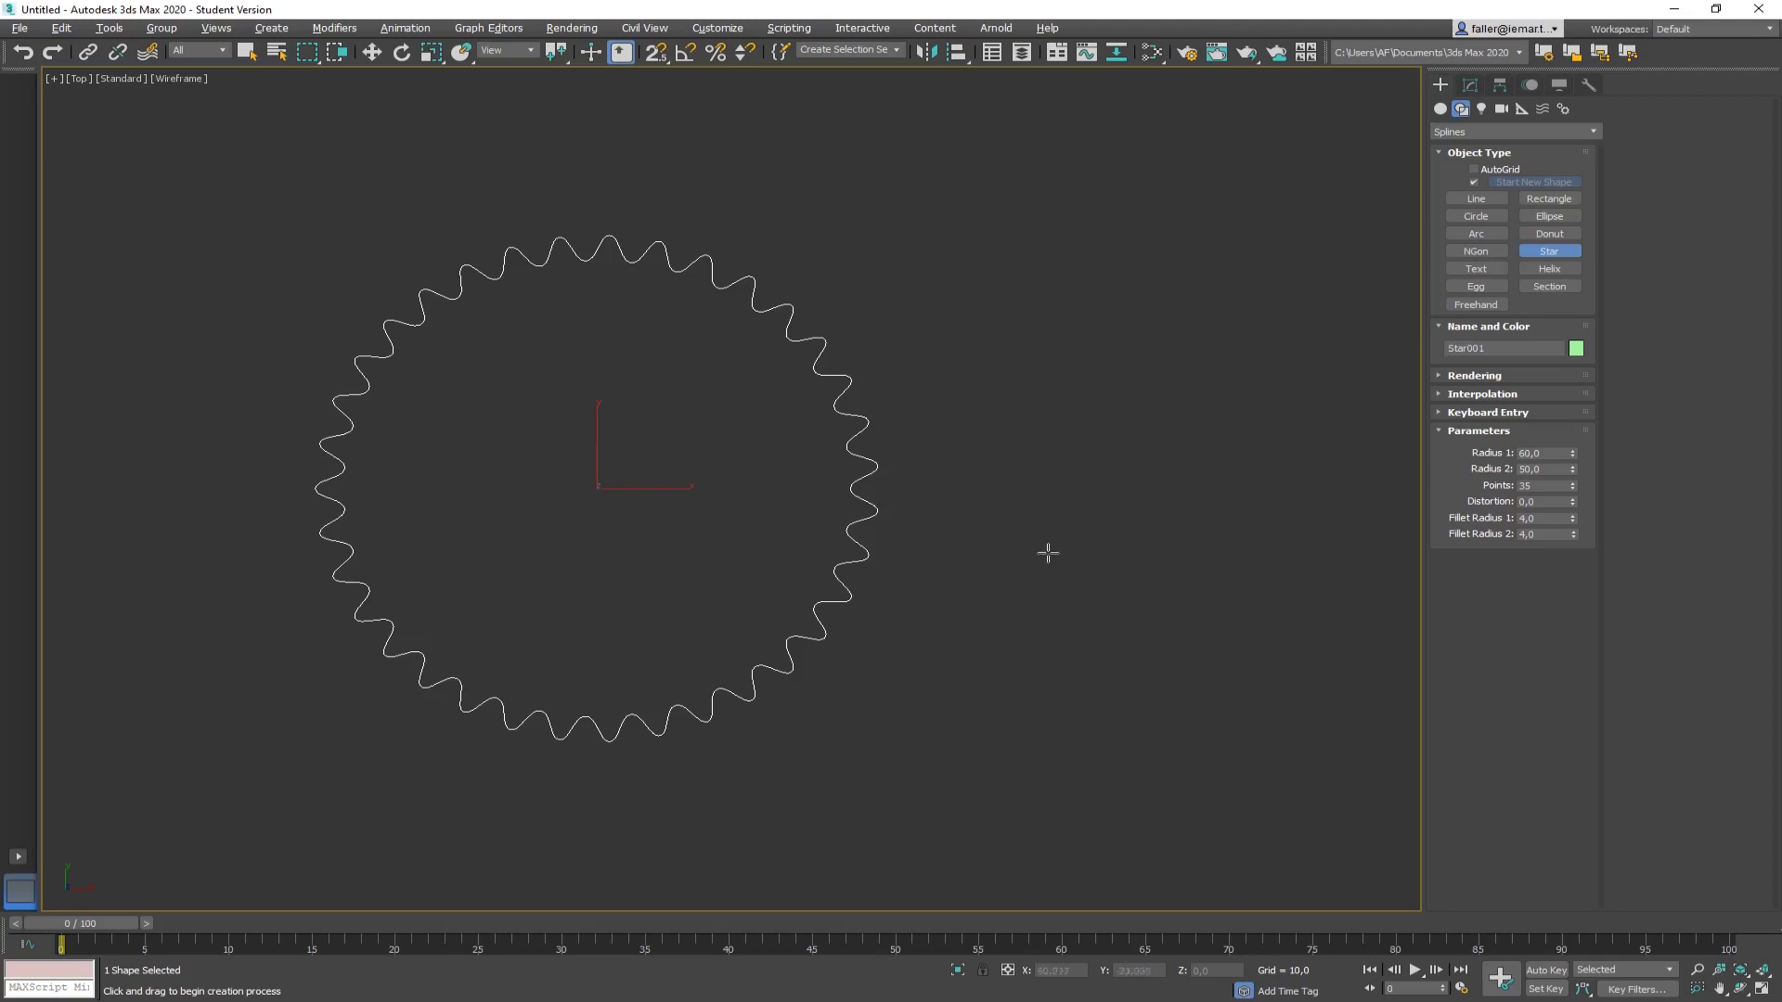
Step: Add an Extrude modifier with Amount 10 to Star001 and view it shaded from an angle
{"action": "left_click", "coordinate": [1470, 85]}
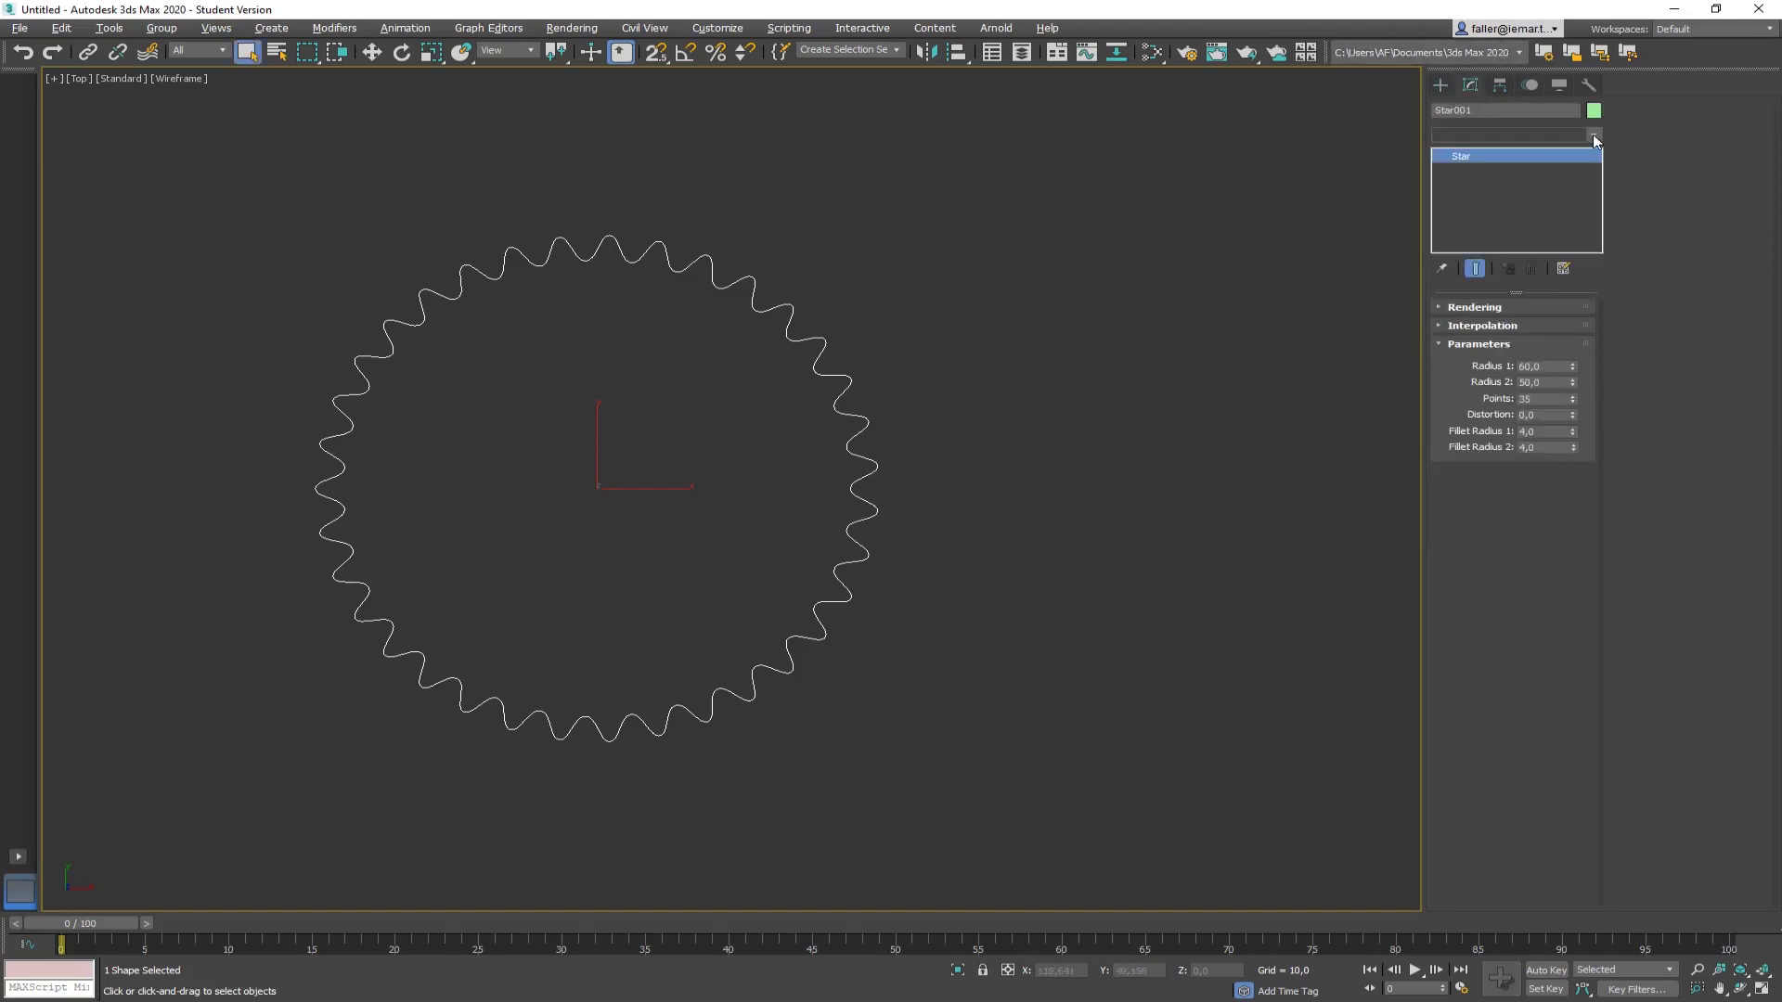
{"action": "left_click", "coordinate": [1522, 136]}
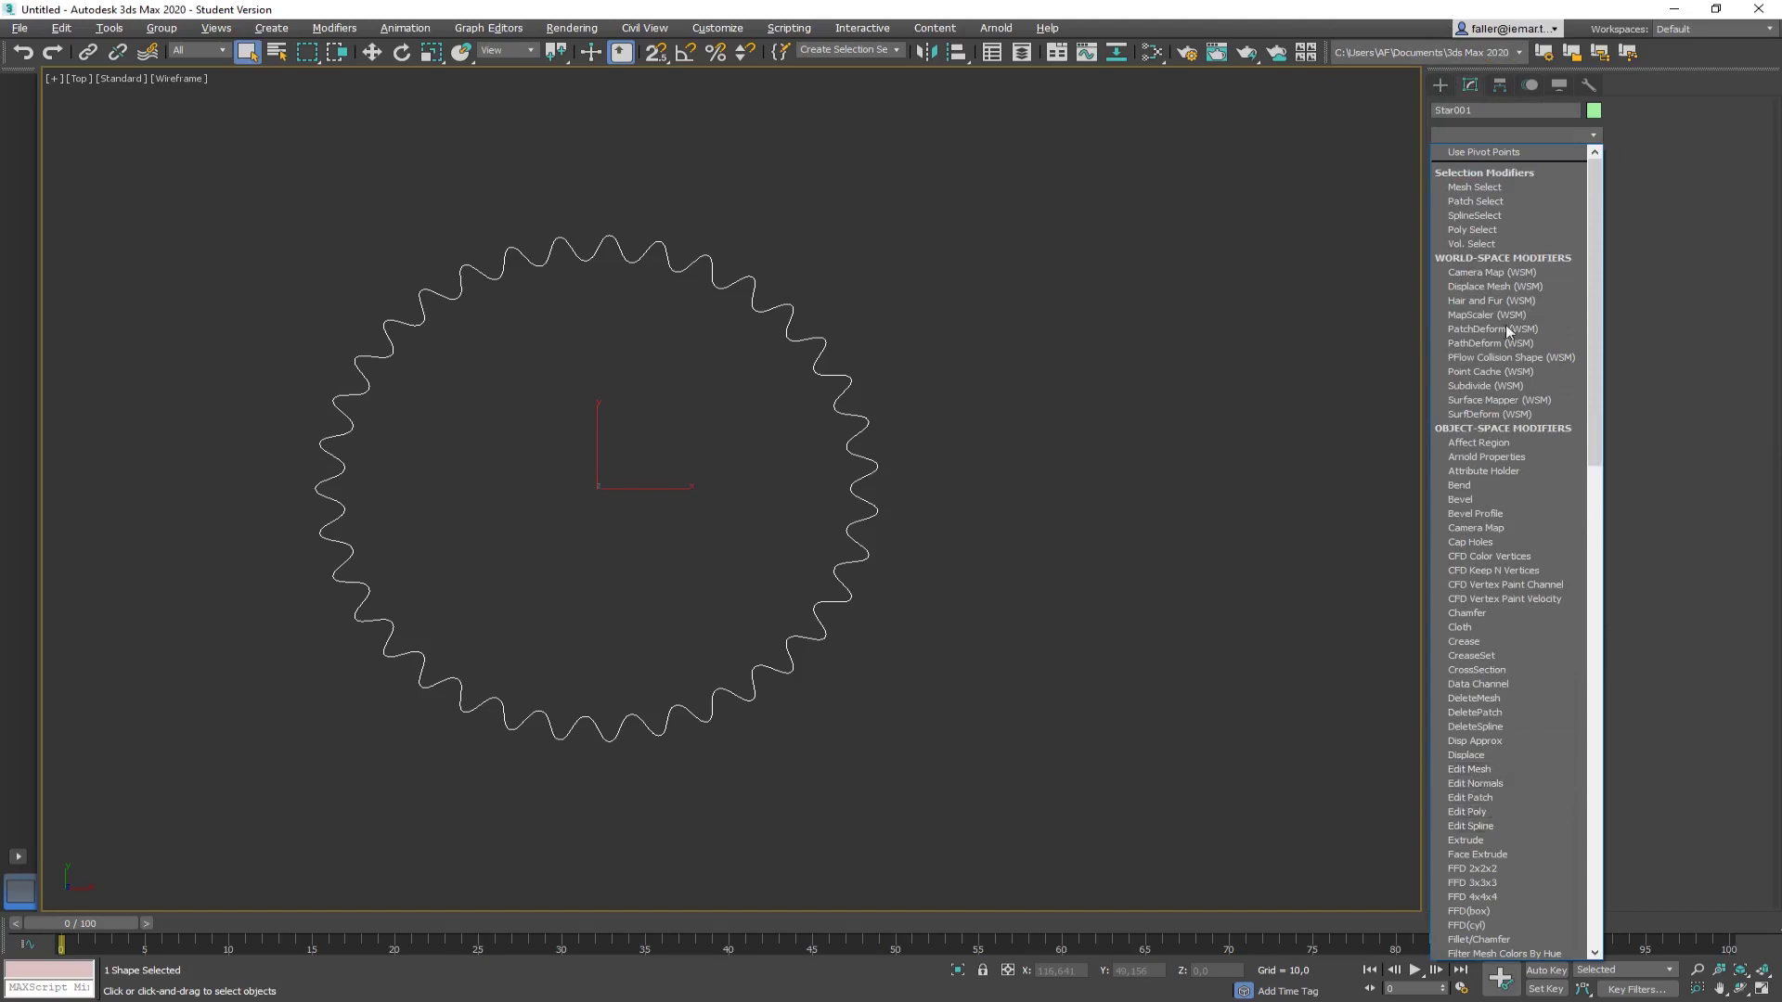
{"action": "left_click", "coordinate": [1474, 841]}
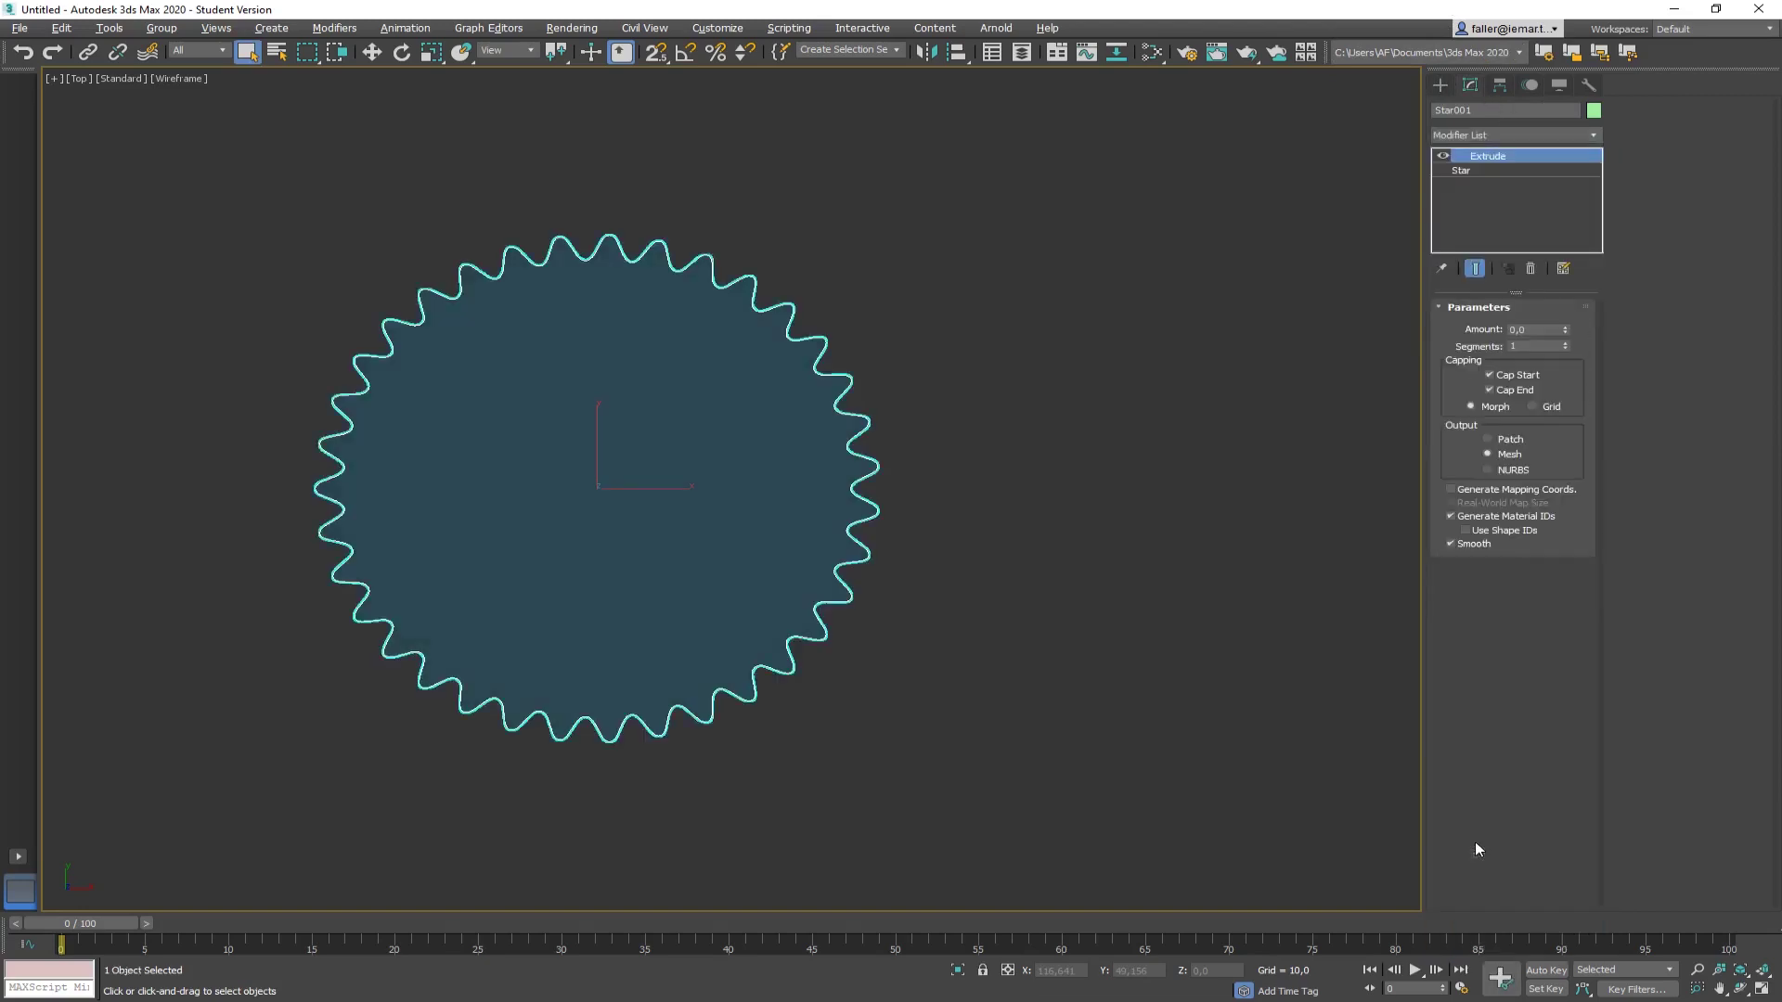
{"action": "left_click", "coordinate": [1541, 329]}
{"action": "type", "text": "10"}
{"action": "key", "text": "Return"}
{"action": "middle_click_drag", "start_coordinate": [815, 551], "coordinate": [809, 485], "text": "alt"}
{"action": "key", "text": "F3"}
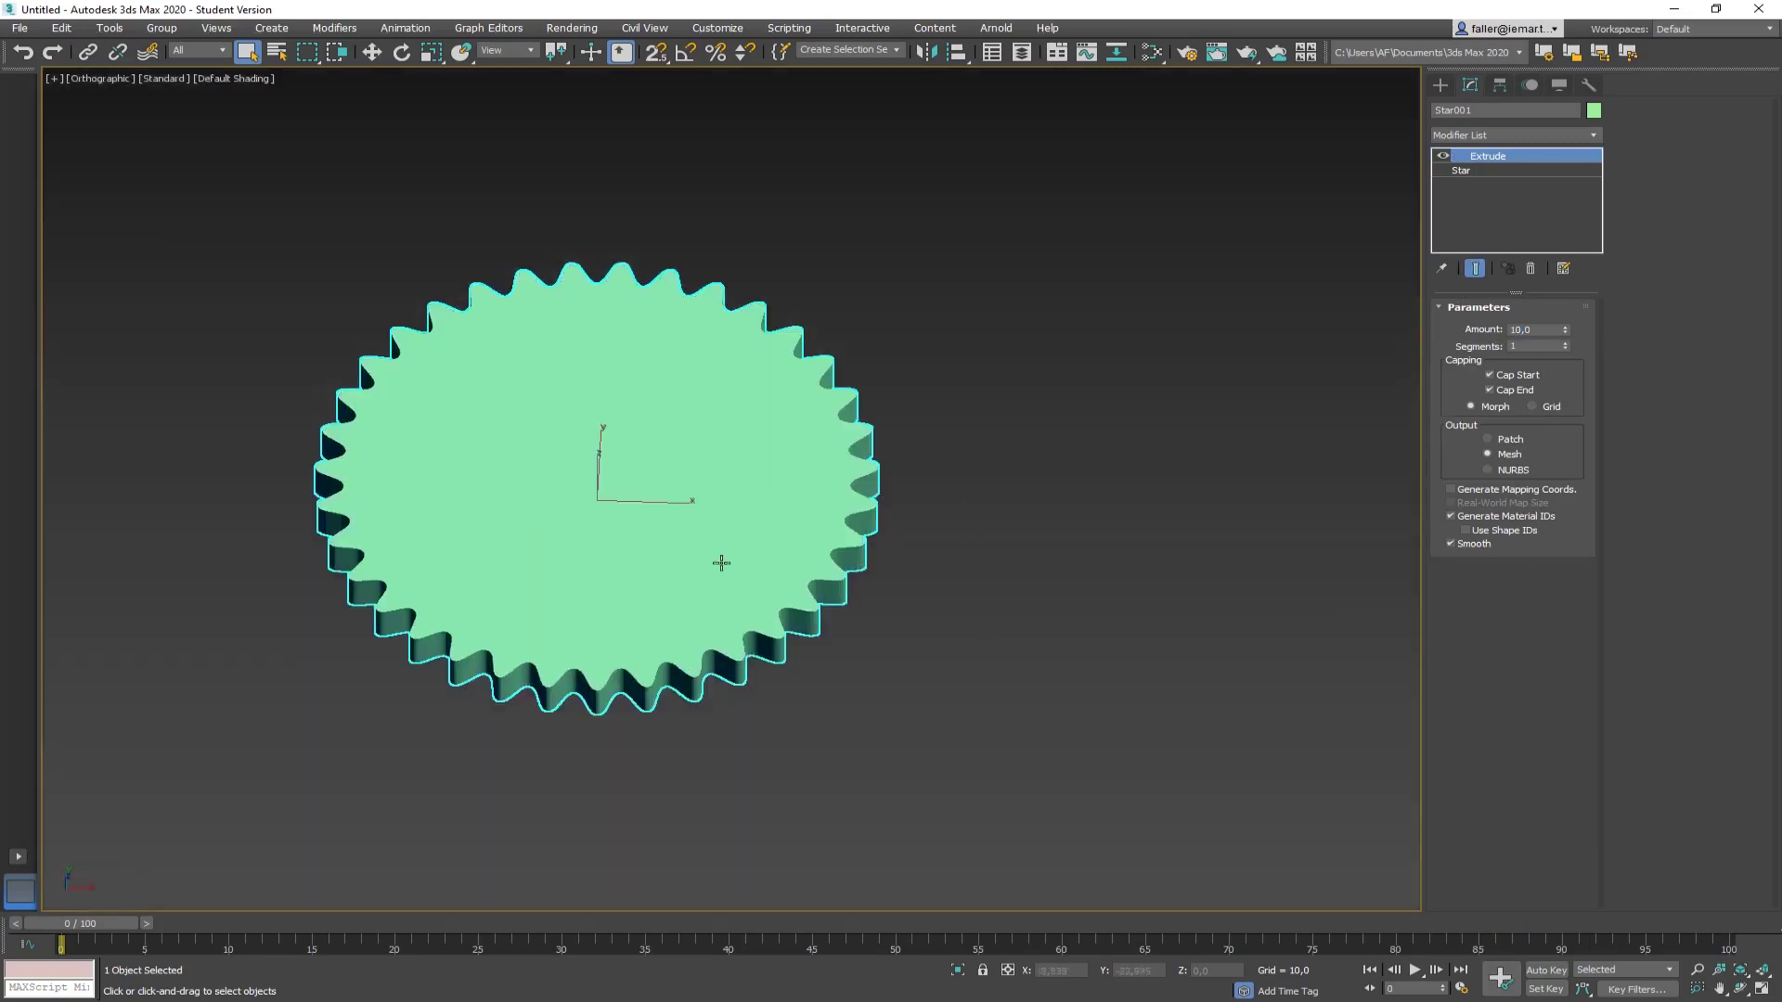
{"action": "middle_click_drag", "start_coordinate": [945, 454], "coordinate": [789, 458]}
Step: Back in the Top view, Shift-drag the gear up and right to create copy Star002
{"action": "left_click", "coordinate": [372, 53]}
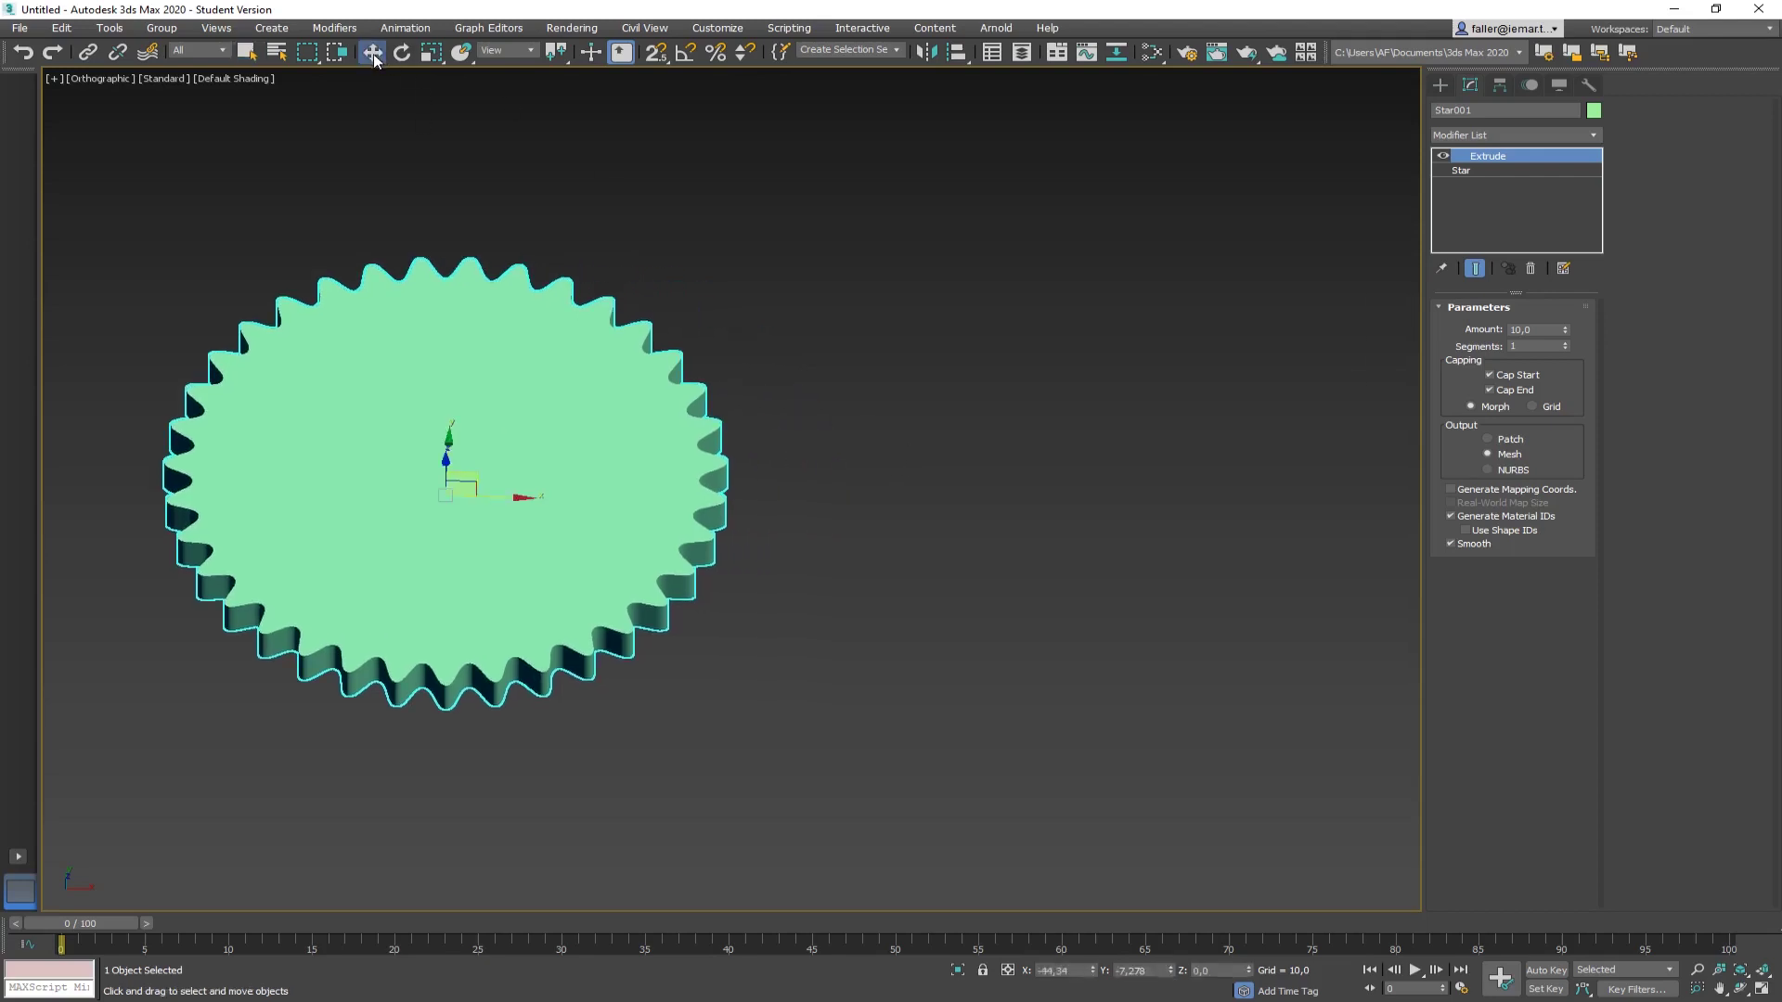
{"action": "key", "text": "t"}
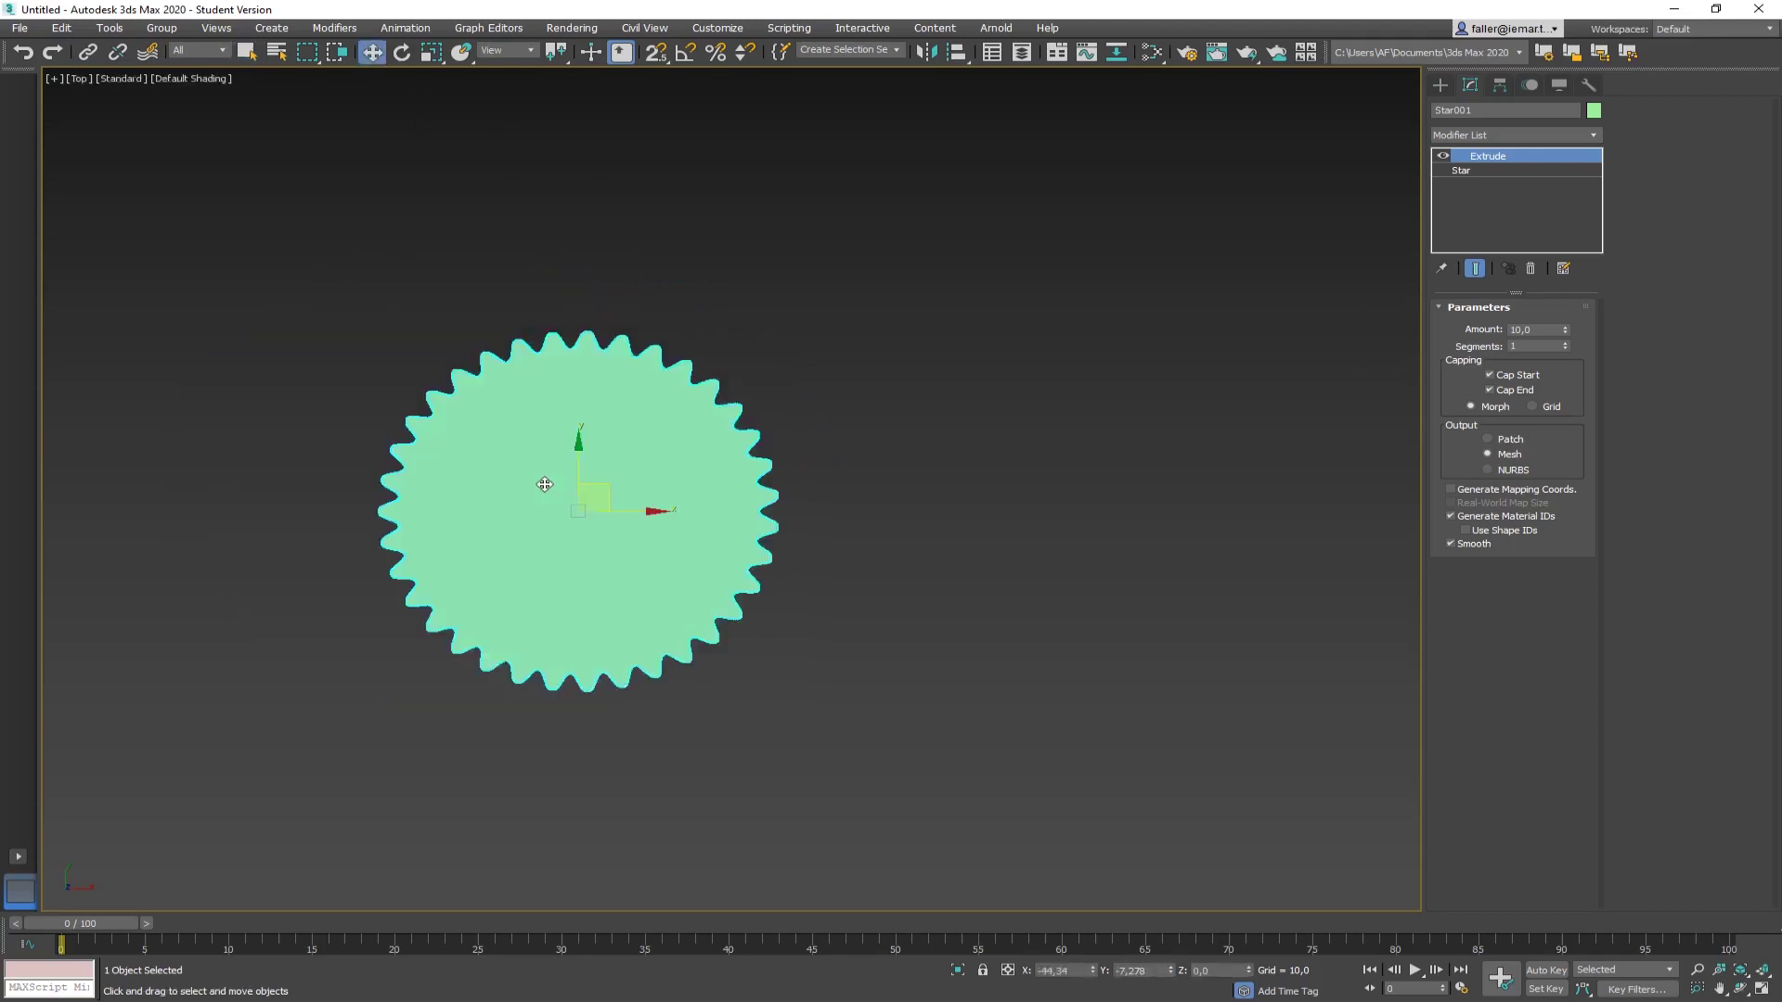
{"action": "key", "text": "z"}
{"action": "middle_click_drag", "start_coordinate": [744, 494], "coordinate": [529, 489]}
{"action": "scroll", "coordinate": [538, 486], "scroll_direction": "down", "scroll_amount": 2}
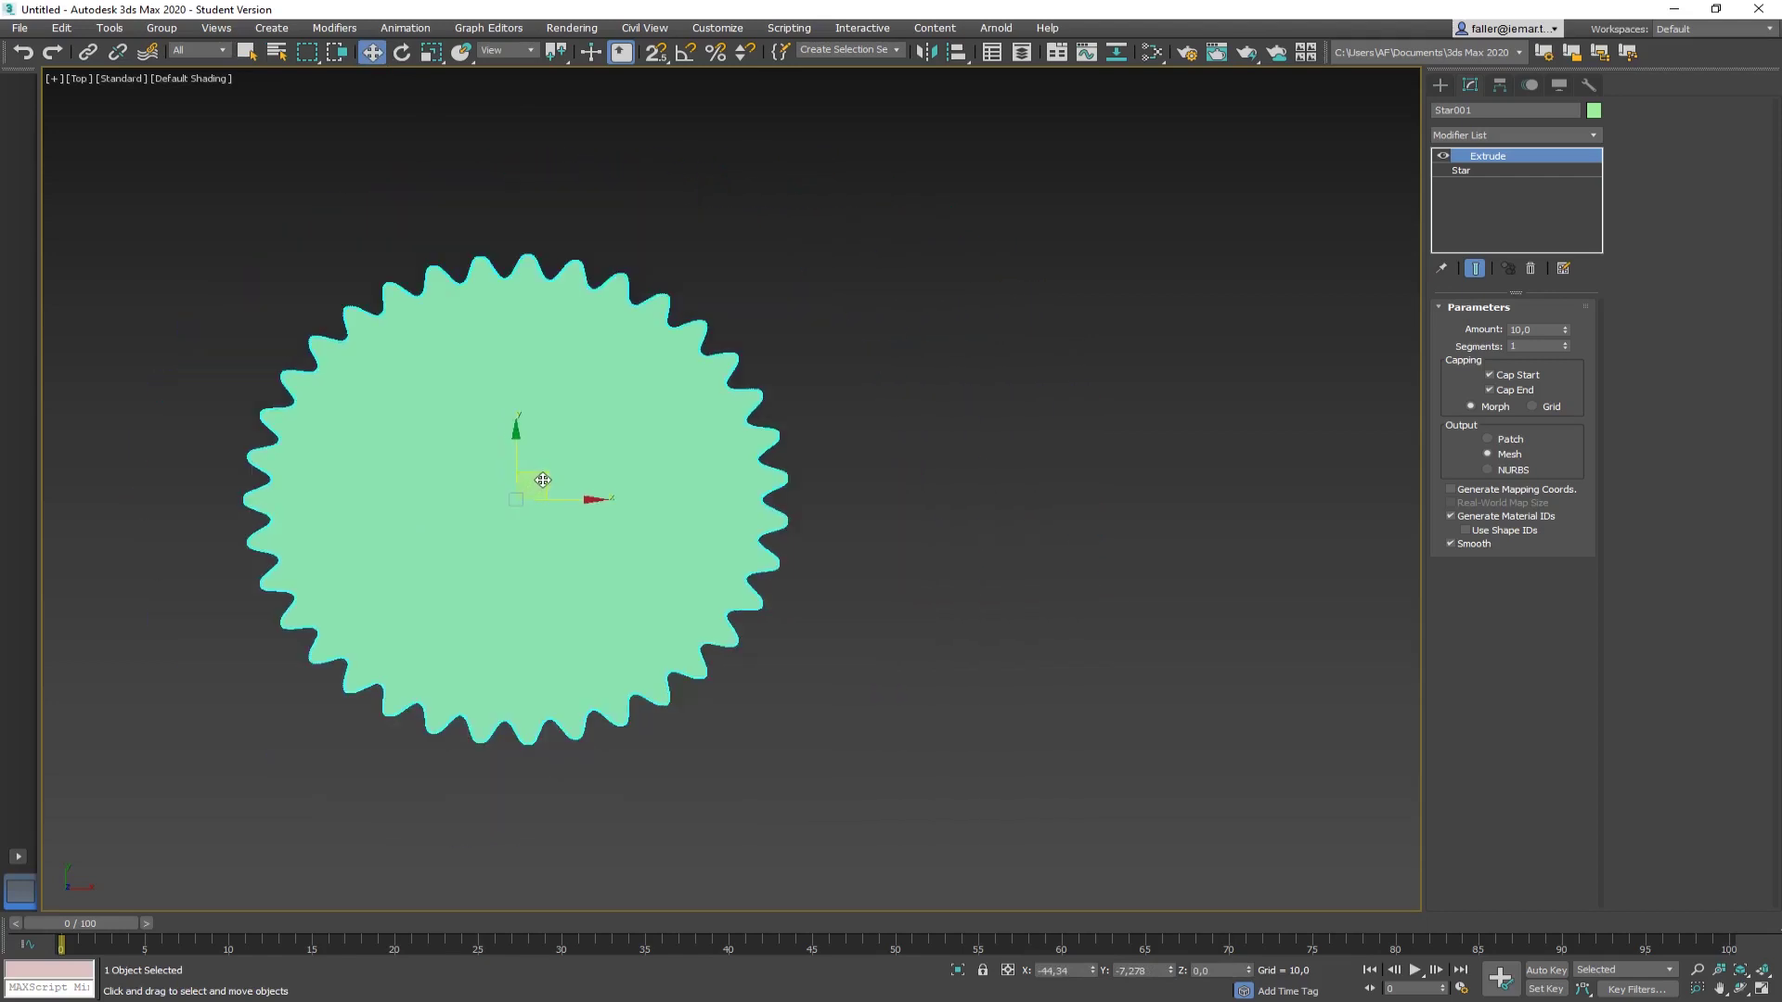
{"action": "mouse_move", "coordinate": [543, 480]}
{"action": "left_mouse_down", "text": "shift"}
{"action": "mouse_move", "coordinate": [783, 445]}
{"action": "mouse_move", "coordinate": [1015, 276]}
{"action": "left_mouse_up", "text": "shift"}
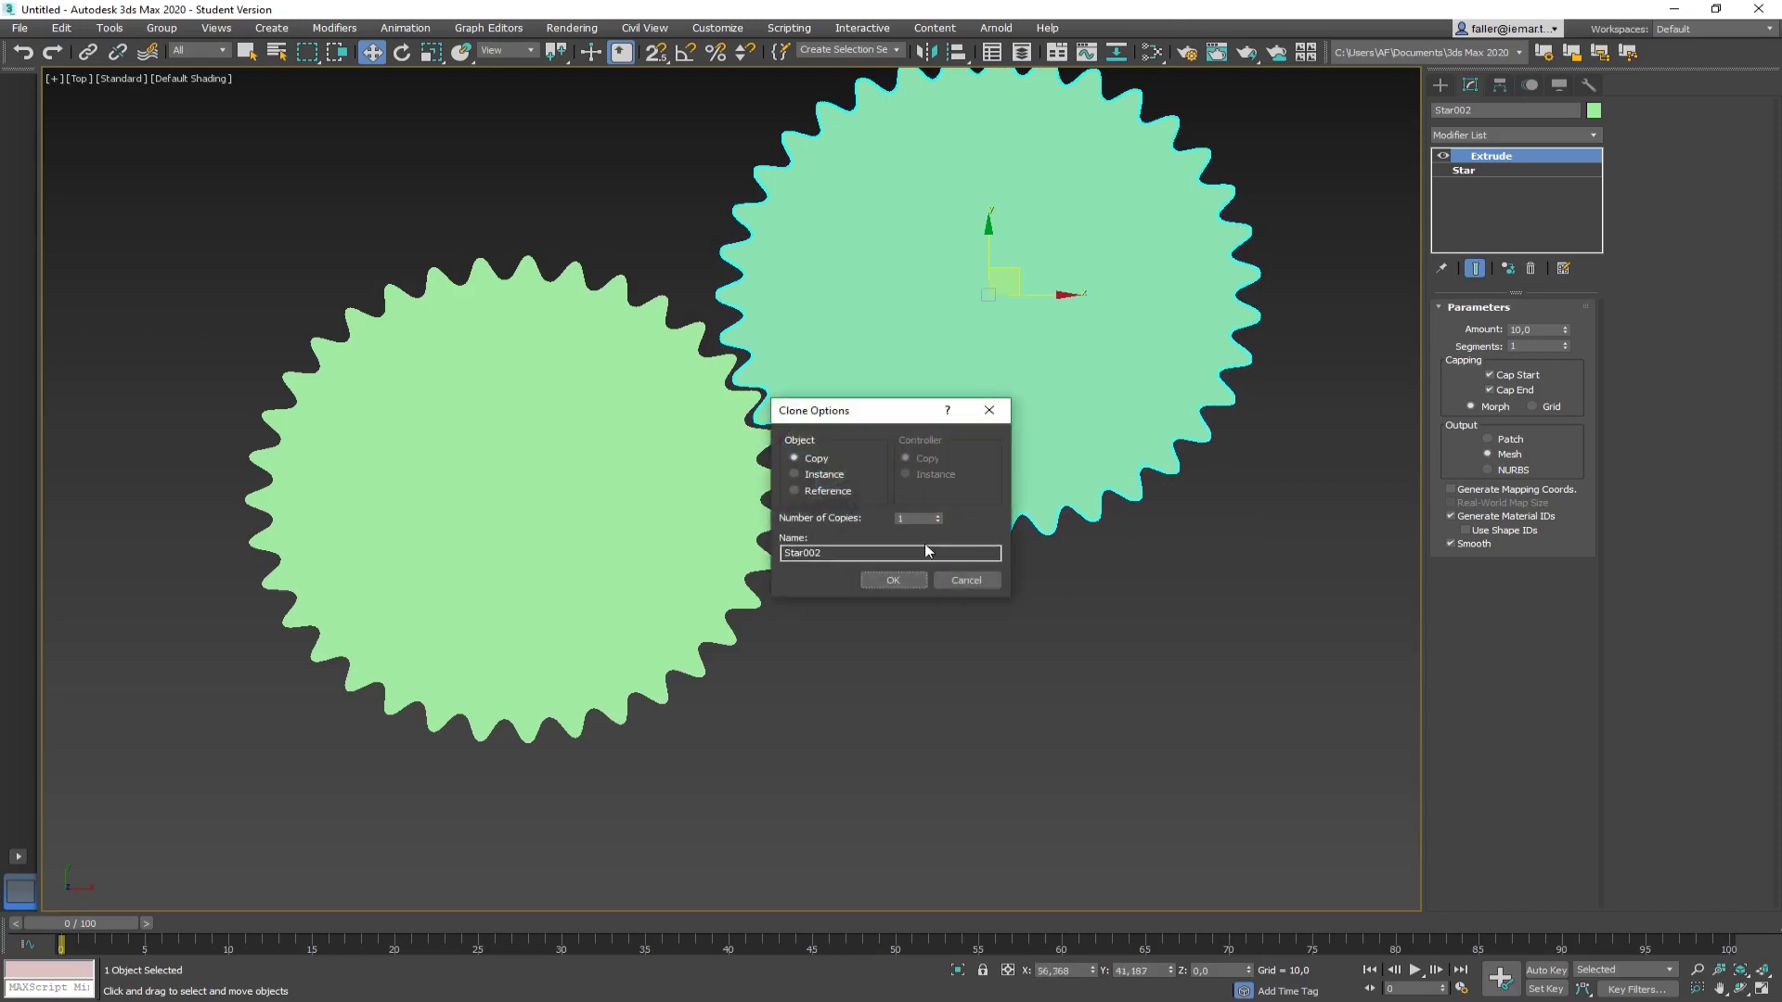
{"action": "left_click", "coordinate": [912, 575]}
Step: Reframe both gears and Shift-drag the second gear right to start a third copy
{"action": "middle_click_drag", "start_coordinate": [926, 557], "coordinate": [810, 613]}
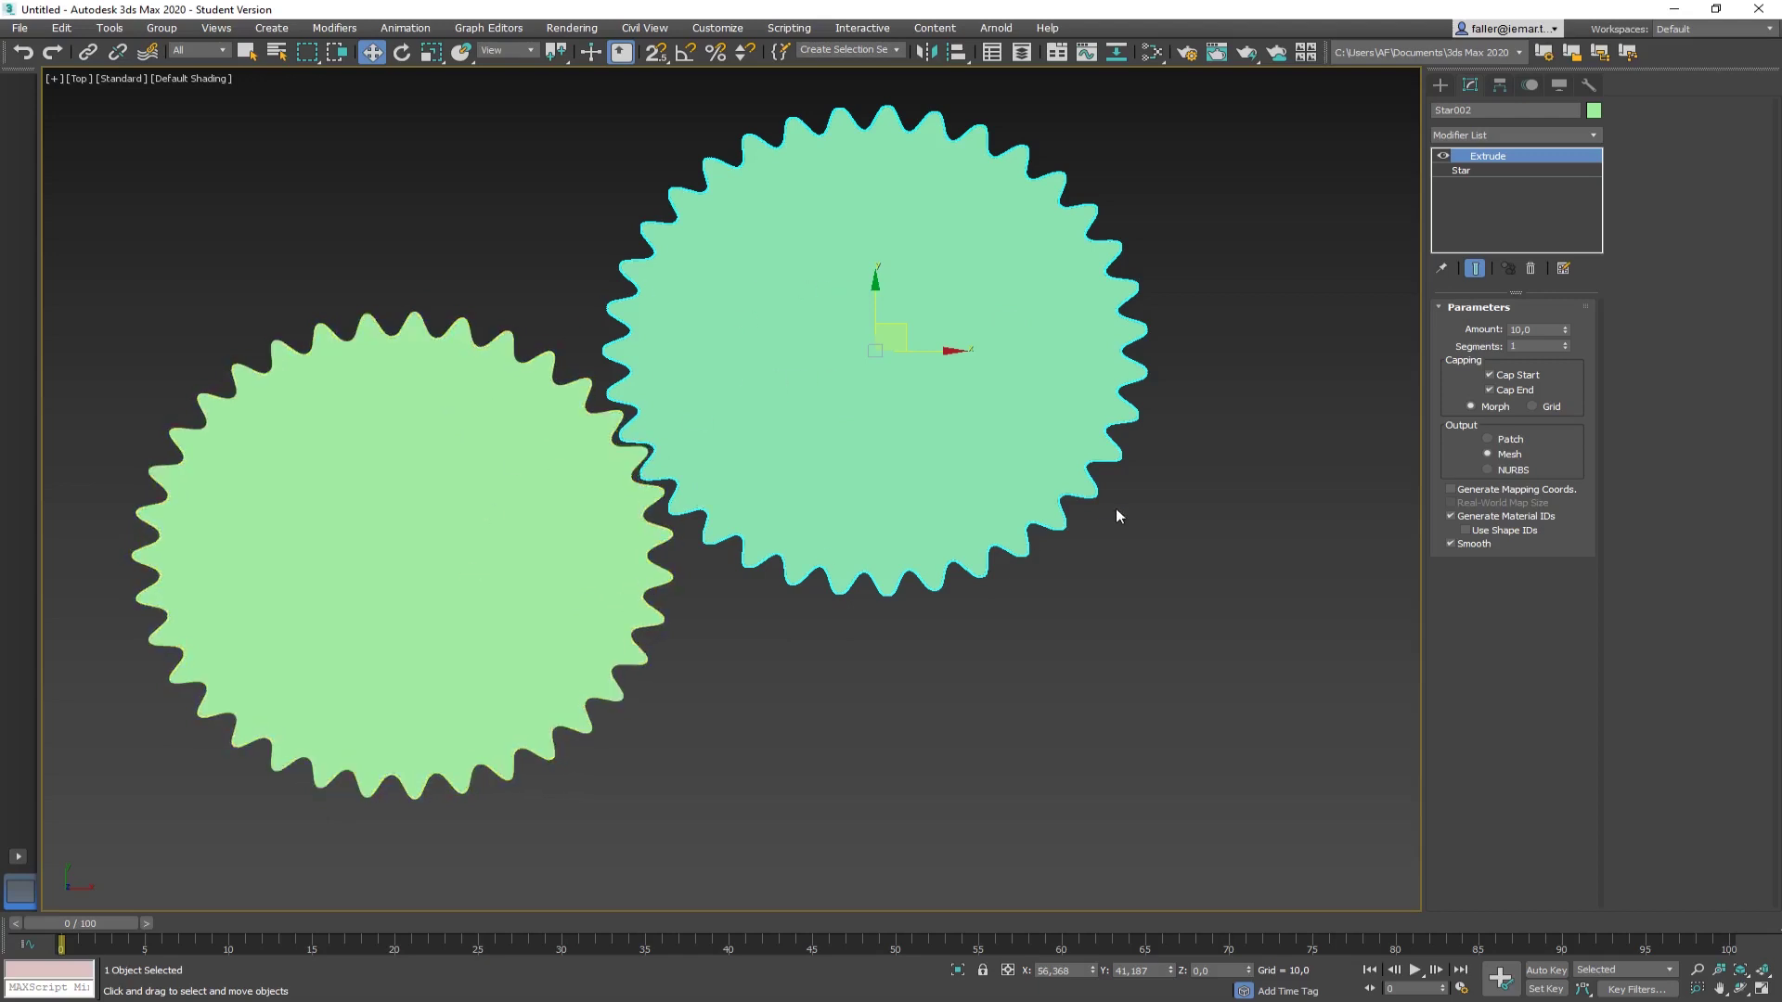
{"action": "middle_click_drag", "start_coordinate": [1116, 507], "coordinate": [983, 446]}
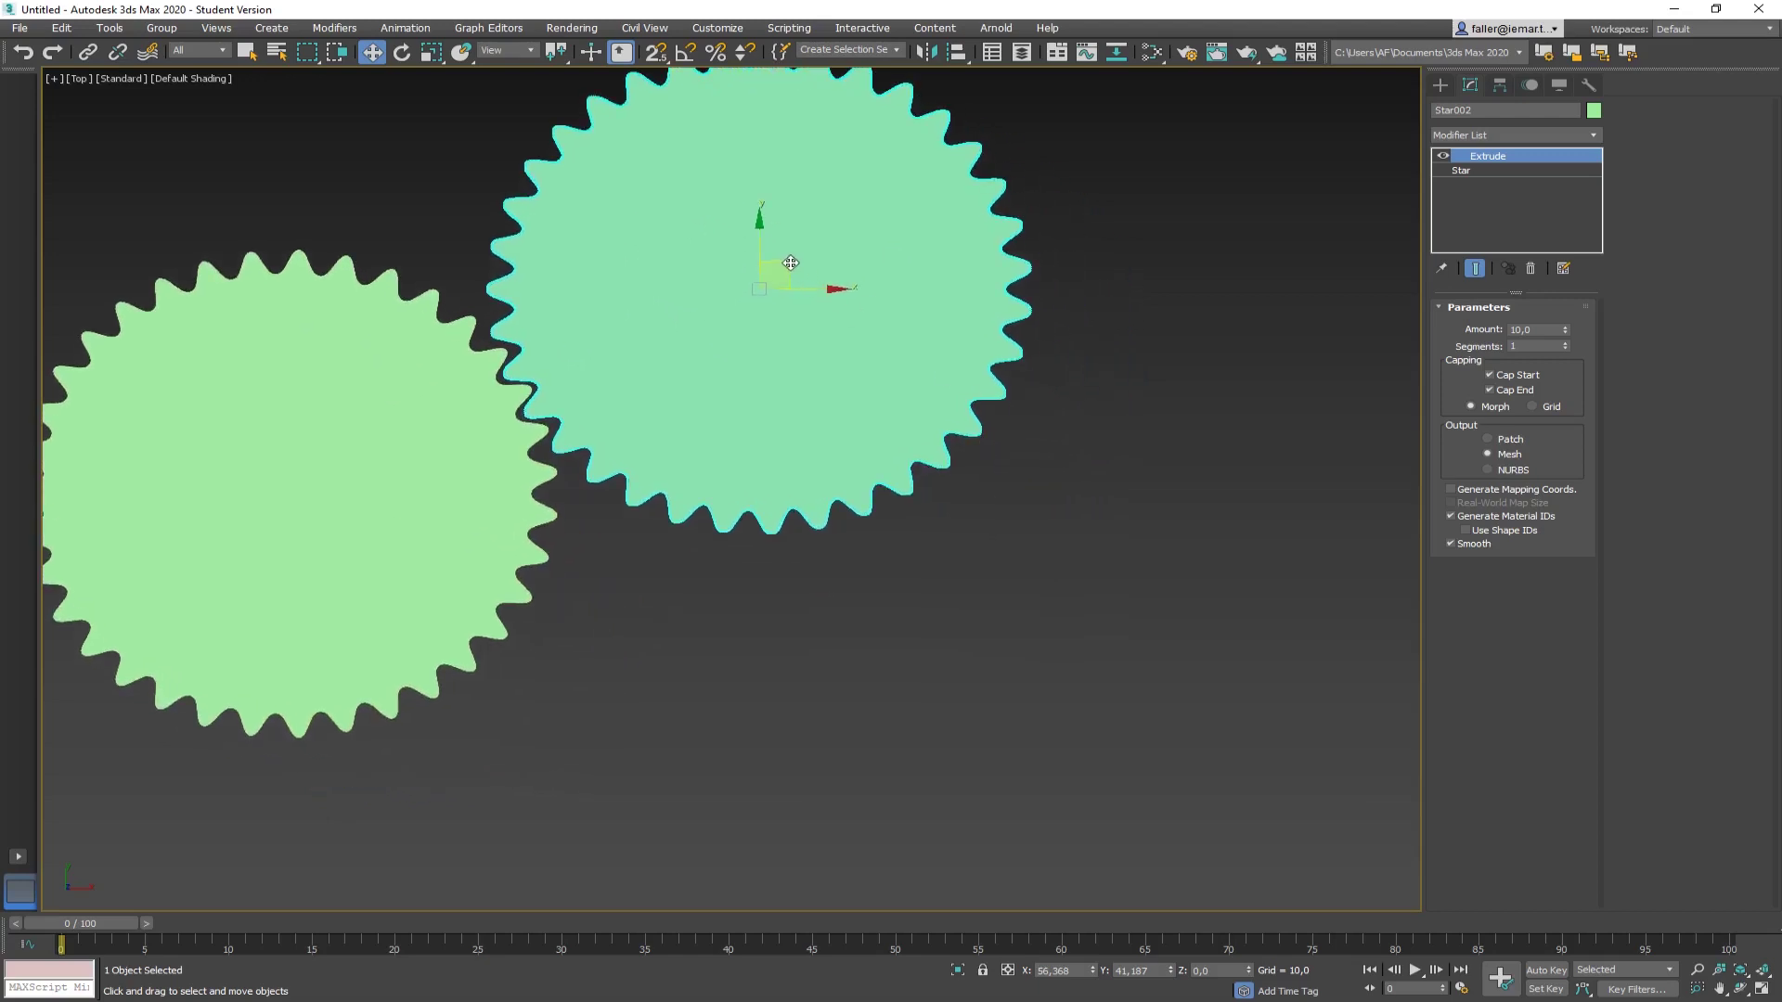
{"action": "left_click_drag", "start_coordinate": [790, 263], "coordinate": [1297, 389], "text": "shift"}
Step: Confirm the Star003 copy and give it Radius 1 40 and Radius 2 30
{"action": "left_click", "coordinate": [917, 581]}
{"action": "middle_click_drag", "start_coordinate": [1159, 498], "coordinate": [730, 511]}
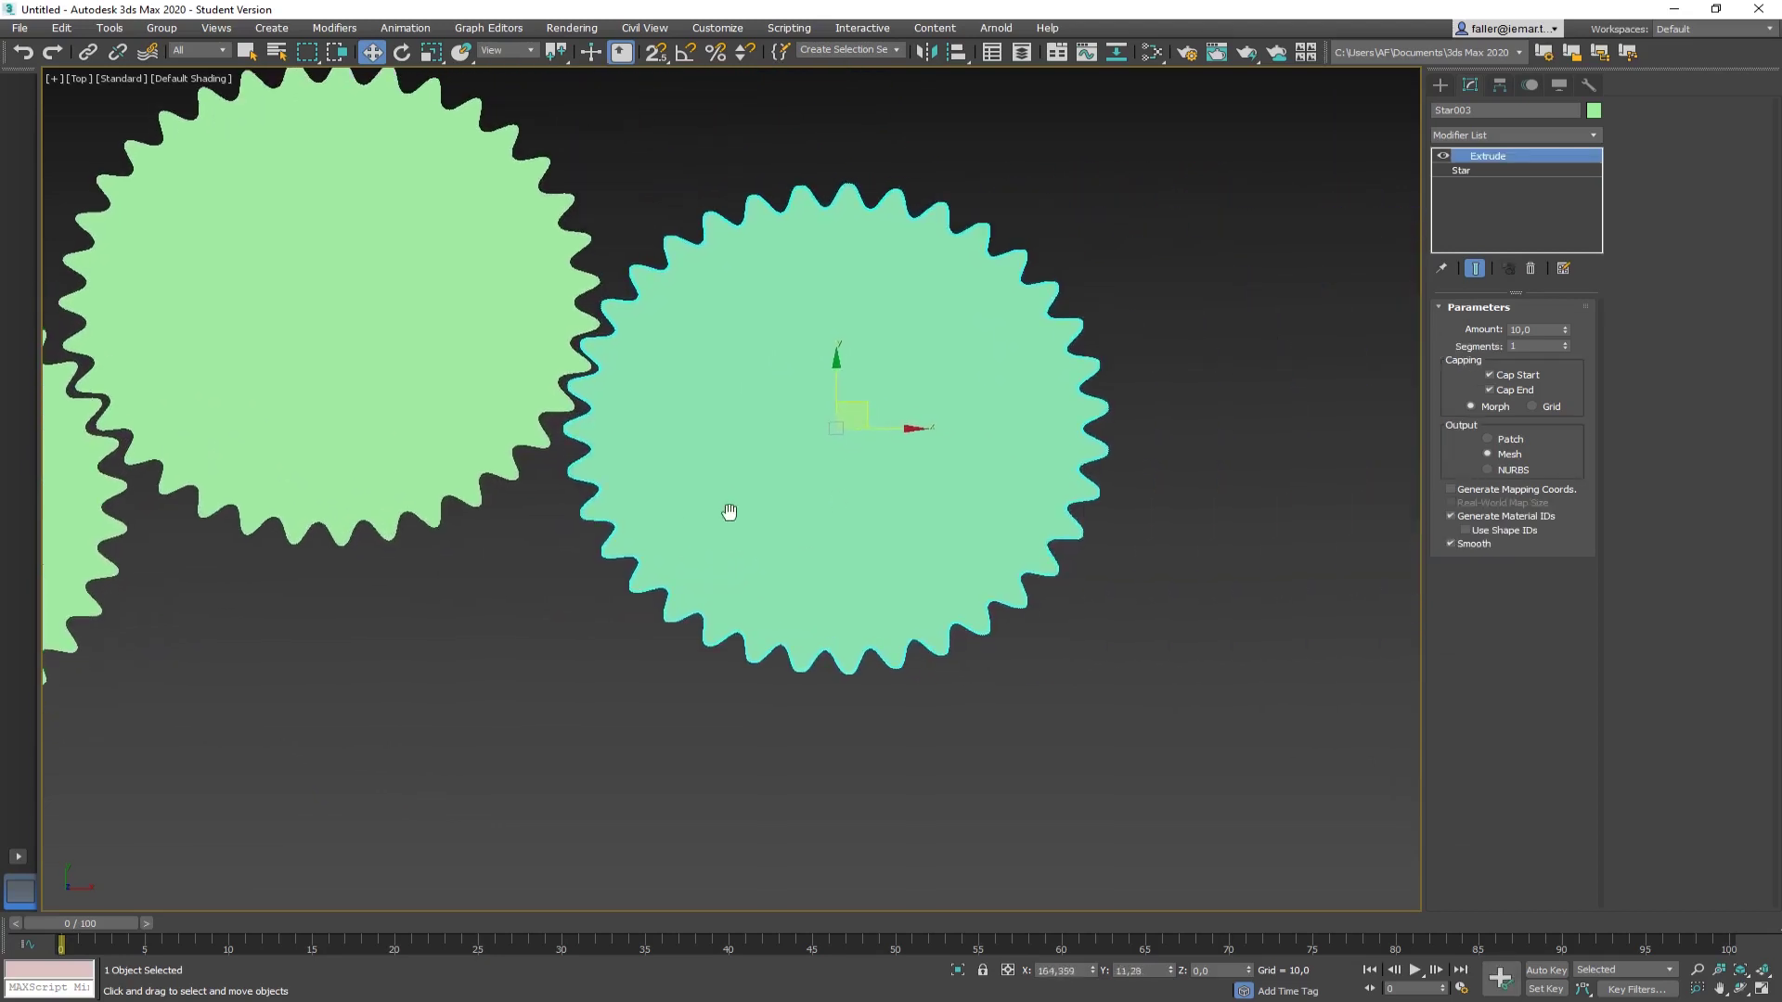
{"action": "left_click", "coordinate": [1465, 170]}
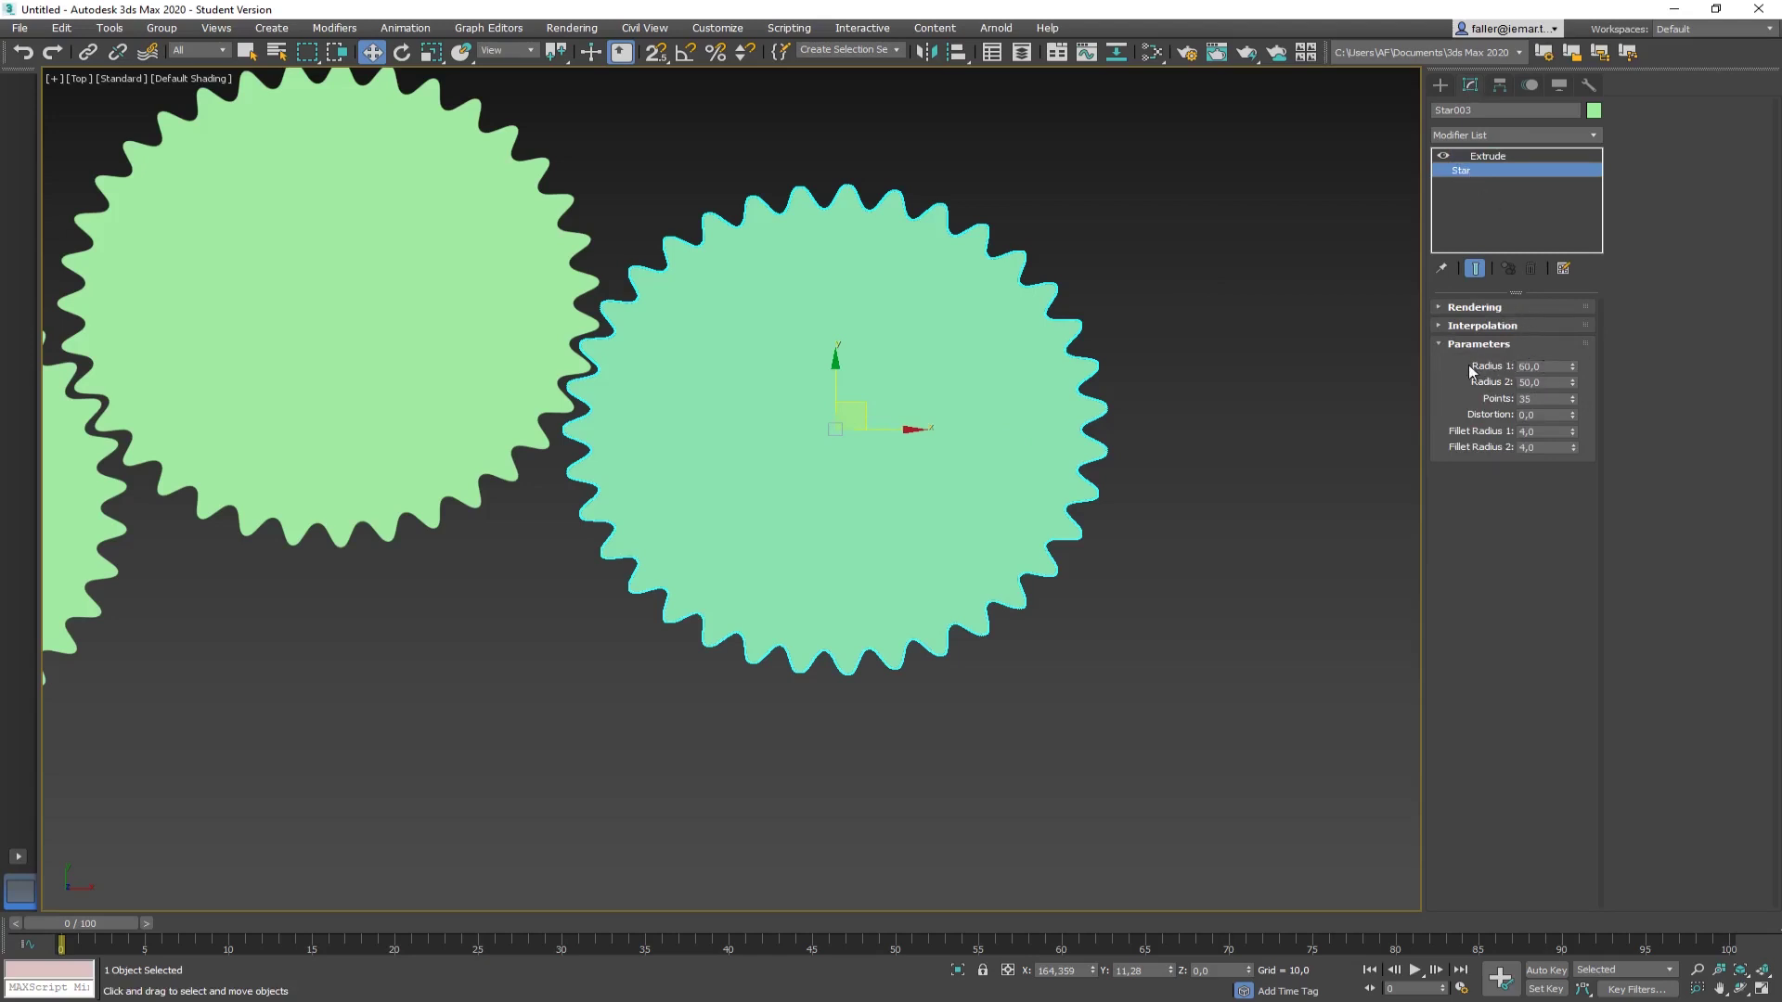
{"action": "double_click", "coordinate": [1556, 364]}
{"action": "type", "text": "50"}
{"action": "key", "text": "Return"}
{"action": "type", "text": "40"}
{"action": "key", "text": "Tab"}
{"action": "type", "text": "3"}
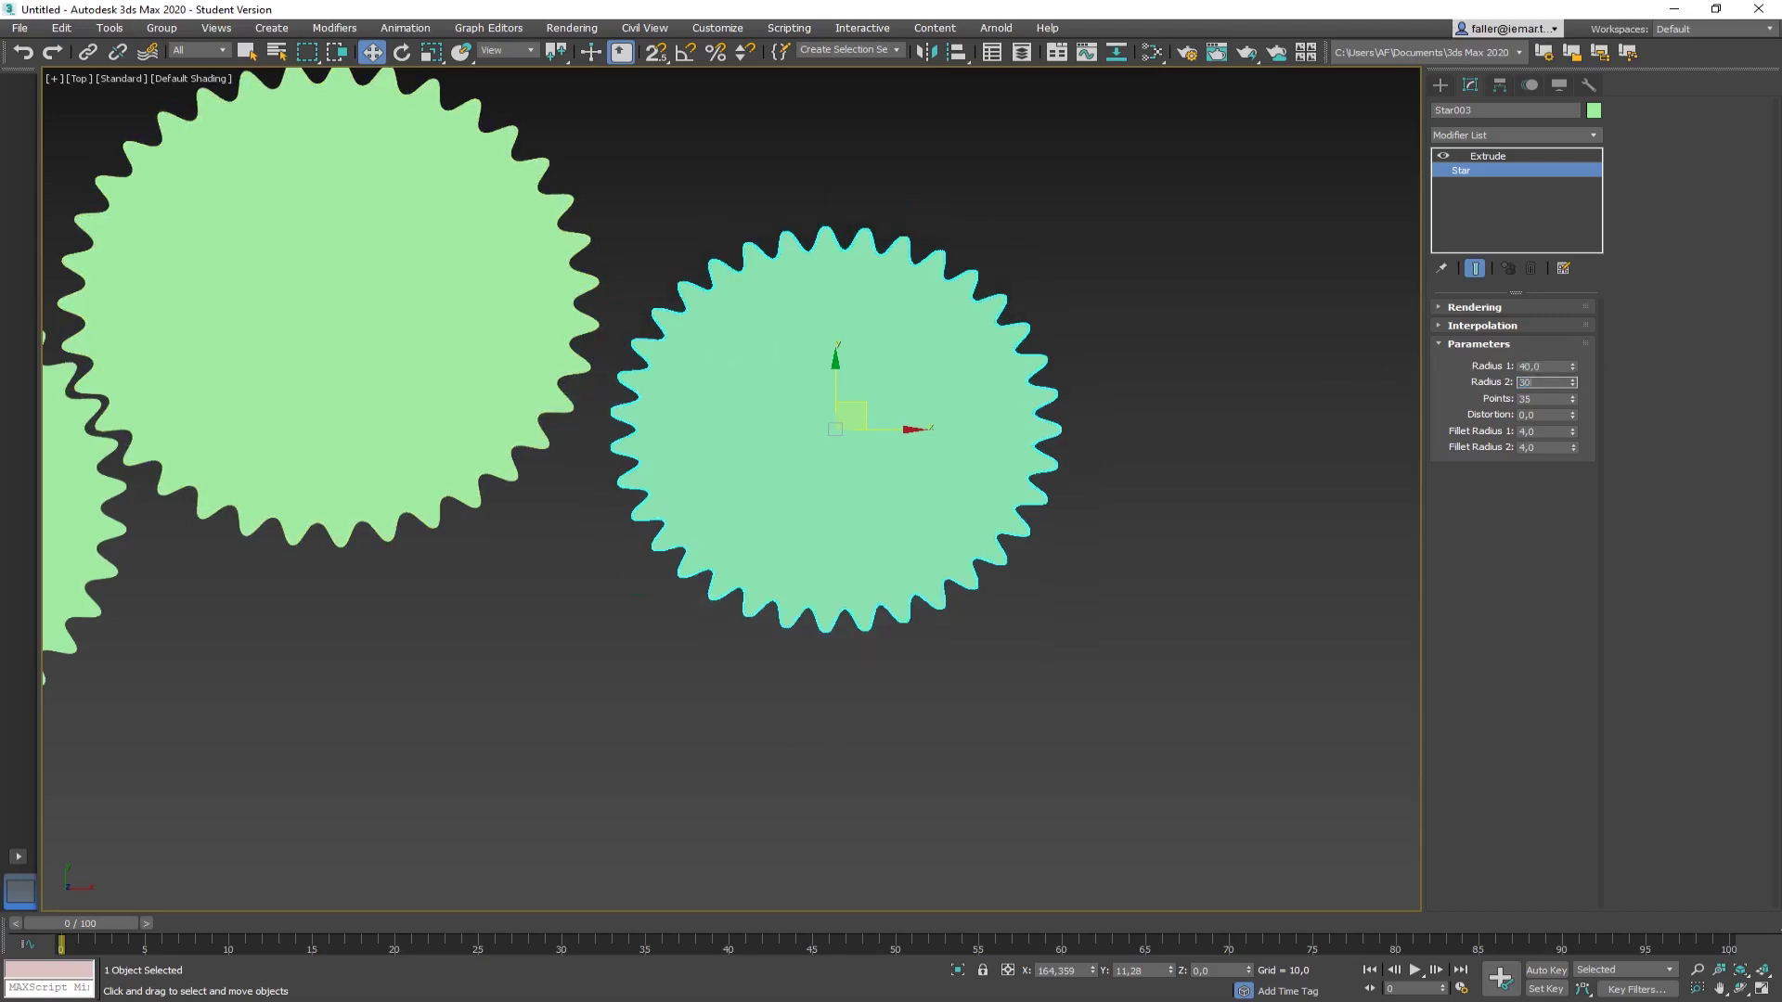
{"action": "type", "text": "0"}
{"action": "key", "text": "Return"}
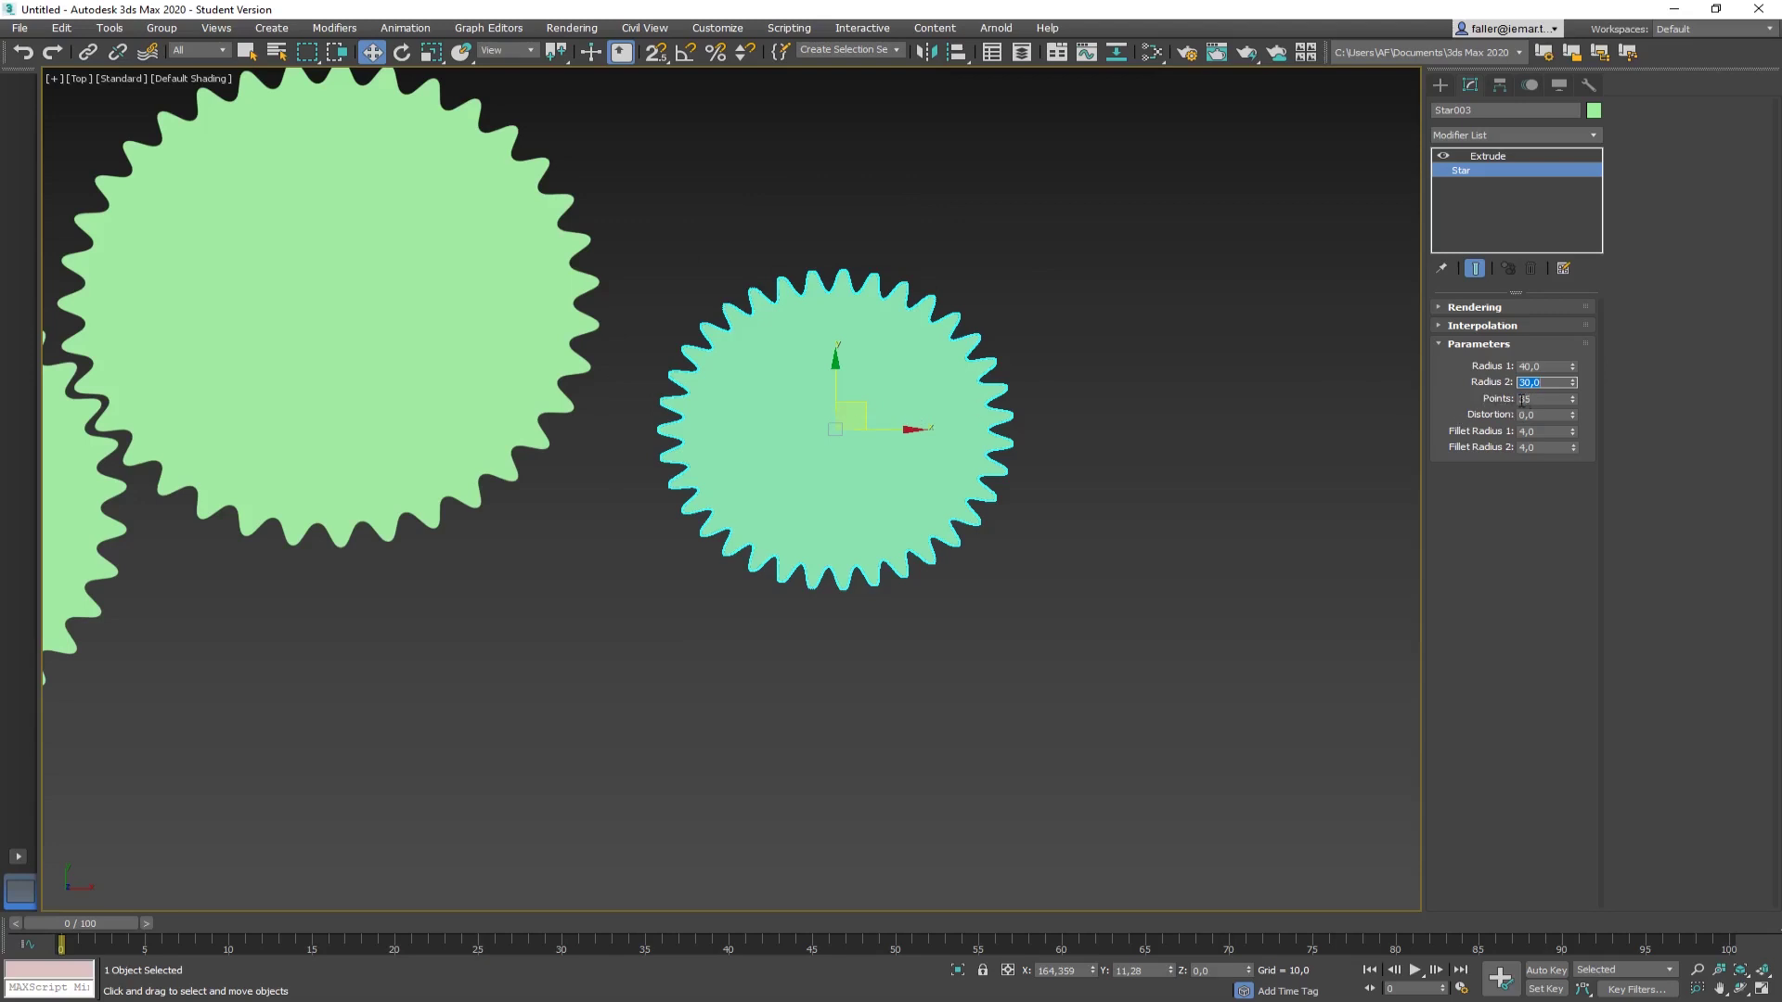
{"action": "key", "text": "Tab"}
{"action": "type", "text": "2"}
{"action": "key", "text": "Return"}
Step: Set Star003 to 22 points and nudge it until its teeth interlock with the big gear
{"action": "left_click_drag", "start_coordinate": [866, 409], "coordinate": [774, 393]}
{"action": "double_click", "coordinate": [1541, 399]}
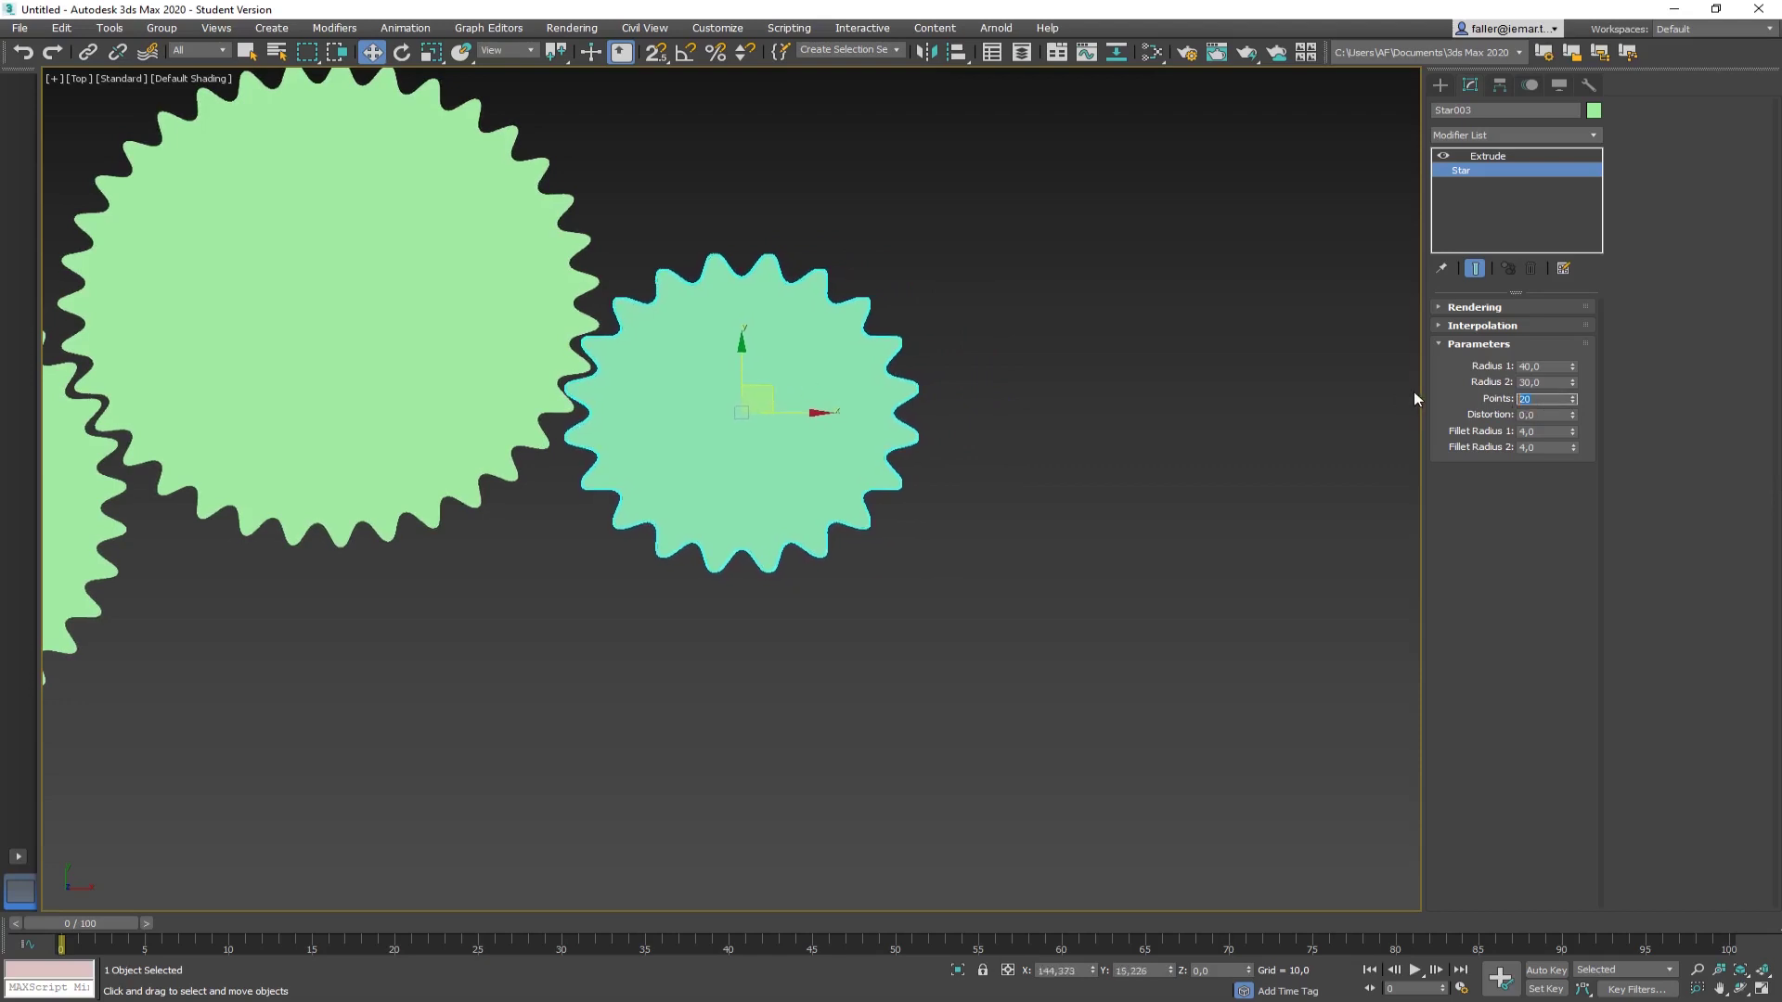
{"action": "key", "text": "Return"}
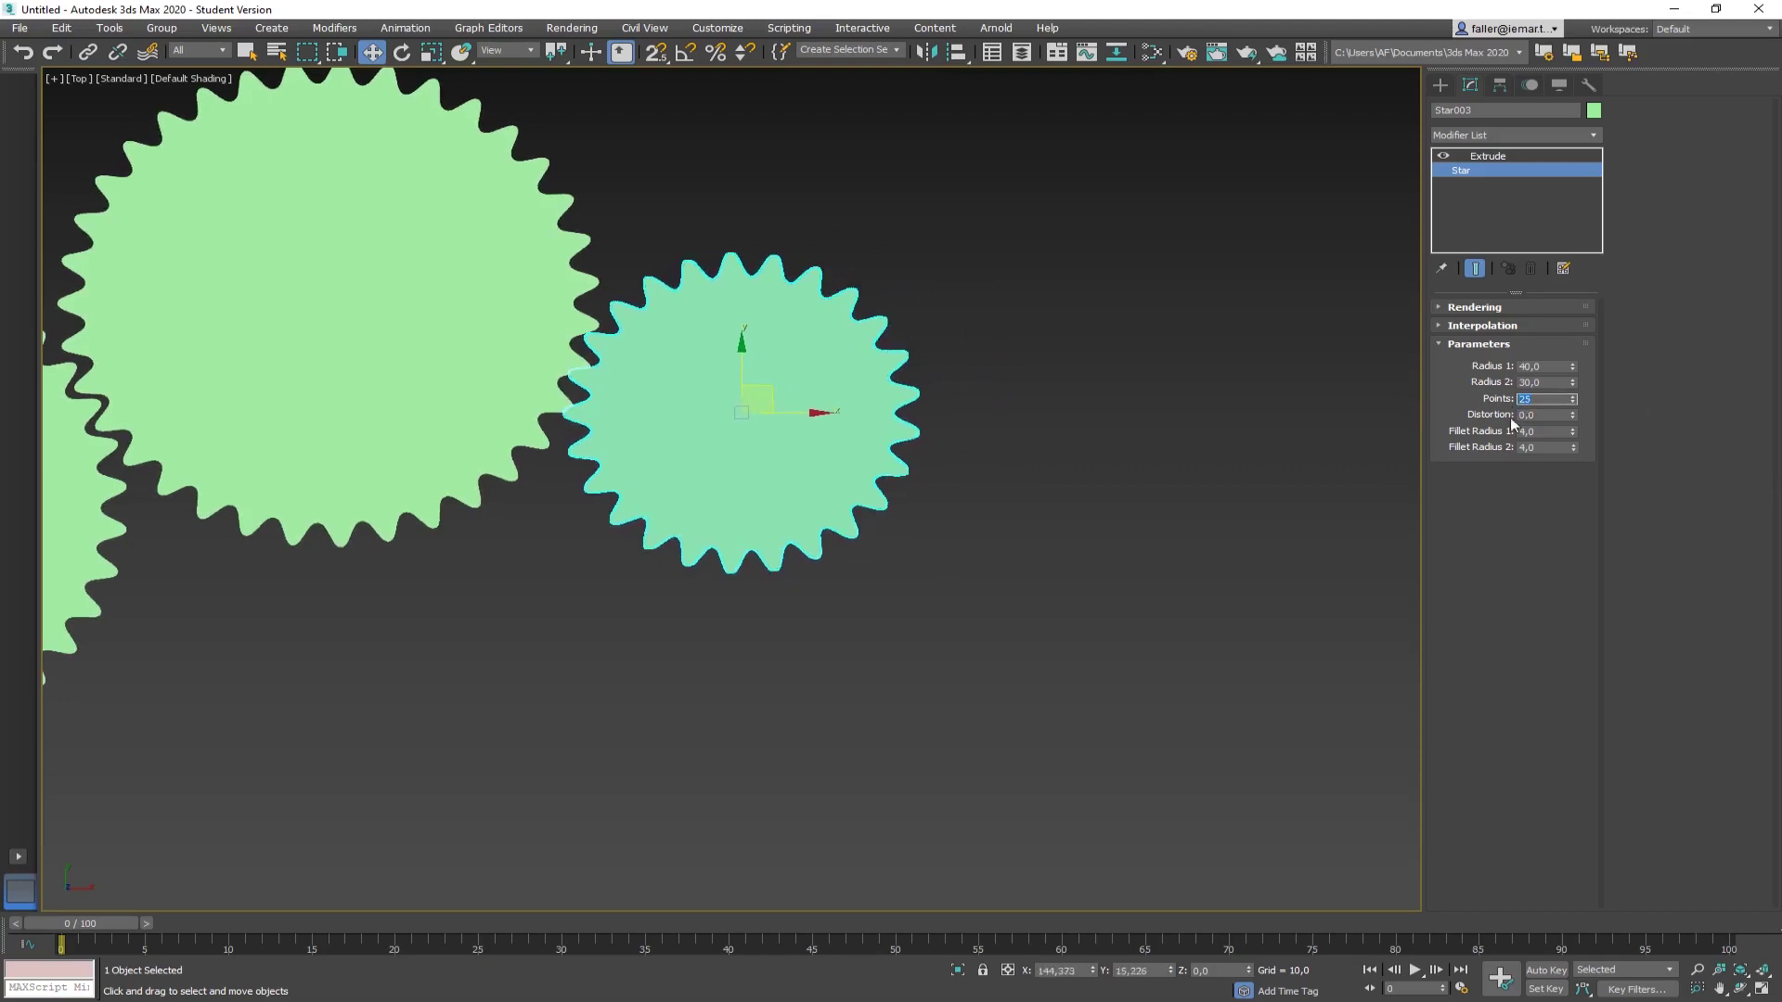
{"action": "left_click_drag", "start_coordinate": [773, 390], "coordinate": [769, 400]}
{"action": "double_click", "coordinate": [1529, 399]}
{"action": "type", "text": "22"}
{"action": "key", "text": "Return"}
{"action": "left_click_drag", "start_coordinate": [771, 399], "coordinate": [775, 386]}
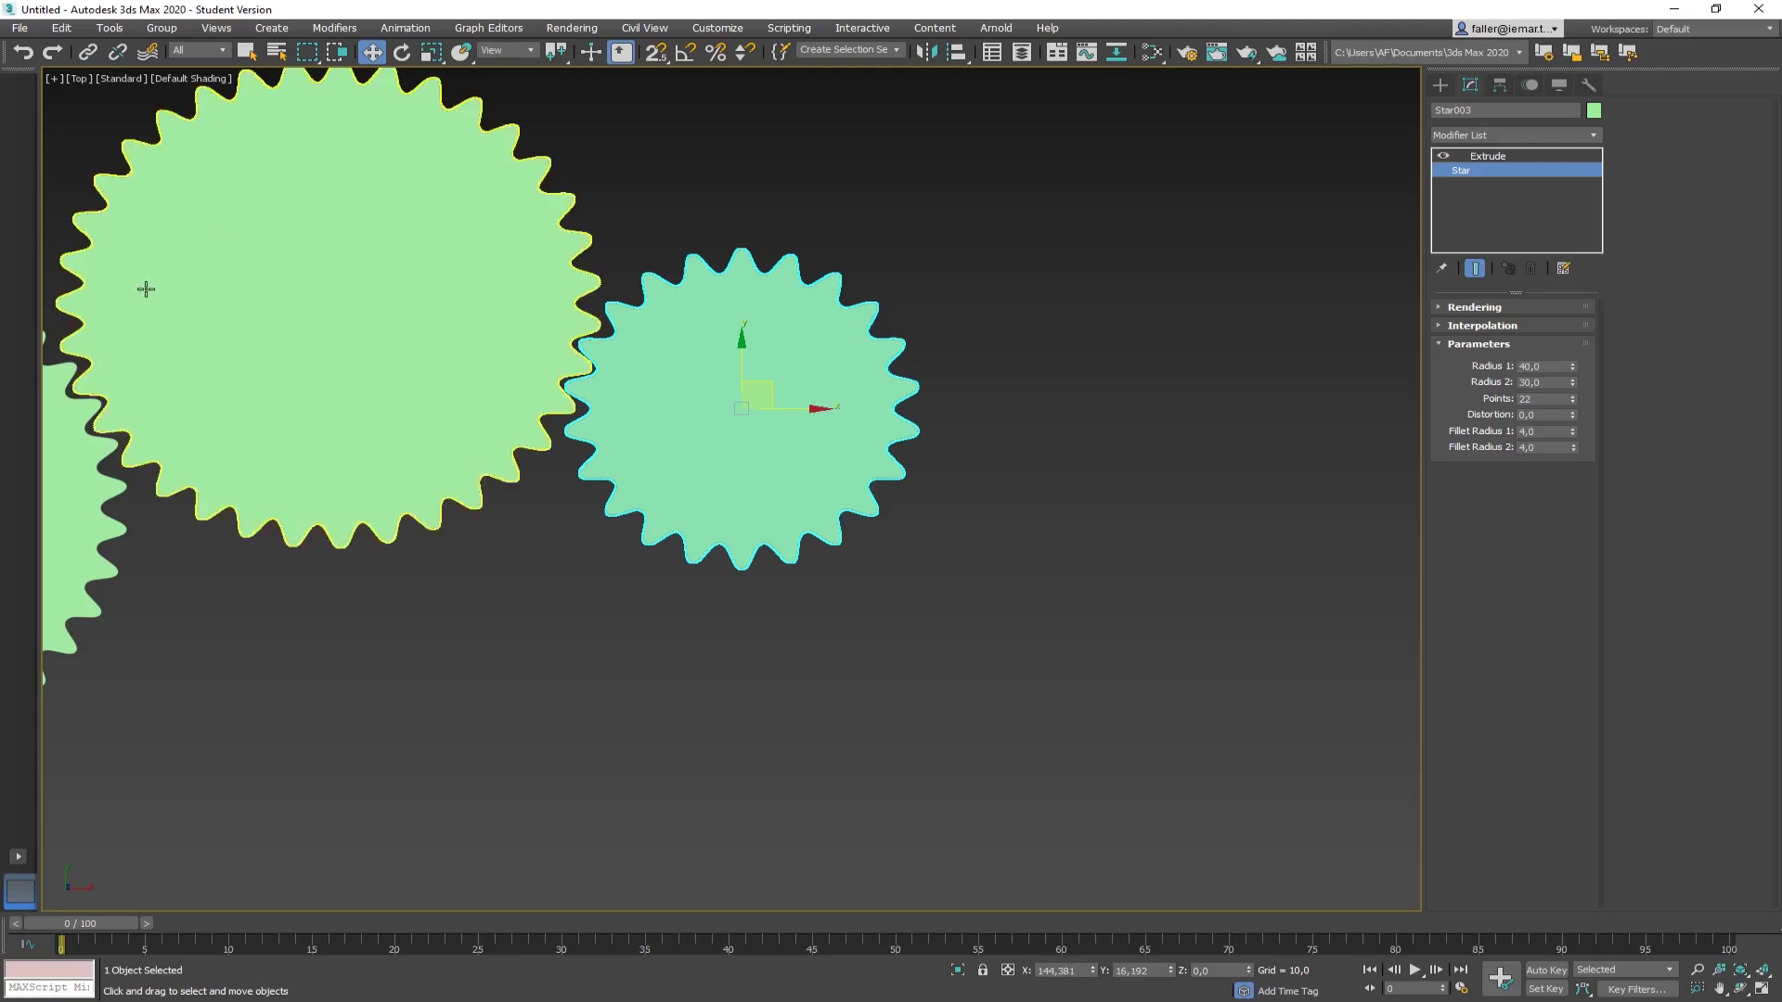
Step: Check the large gear's star parameters, then reselect the middle gear and show its parameters
{"action": "left_click", "coordinate": [425, 291]}
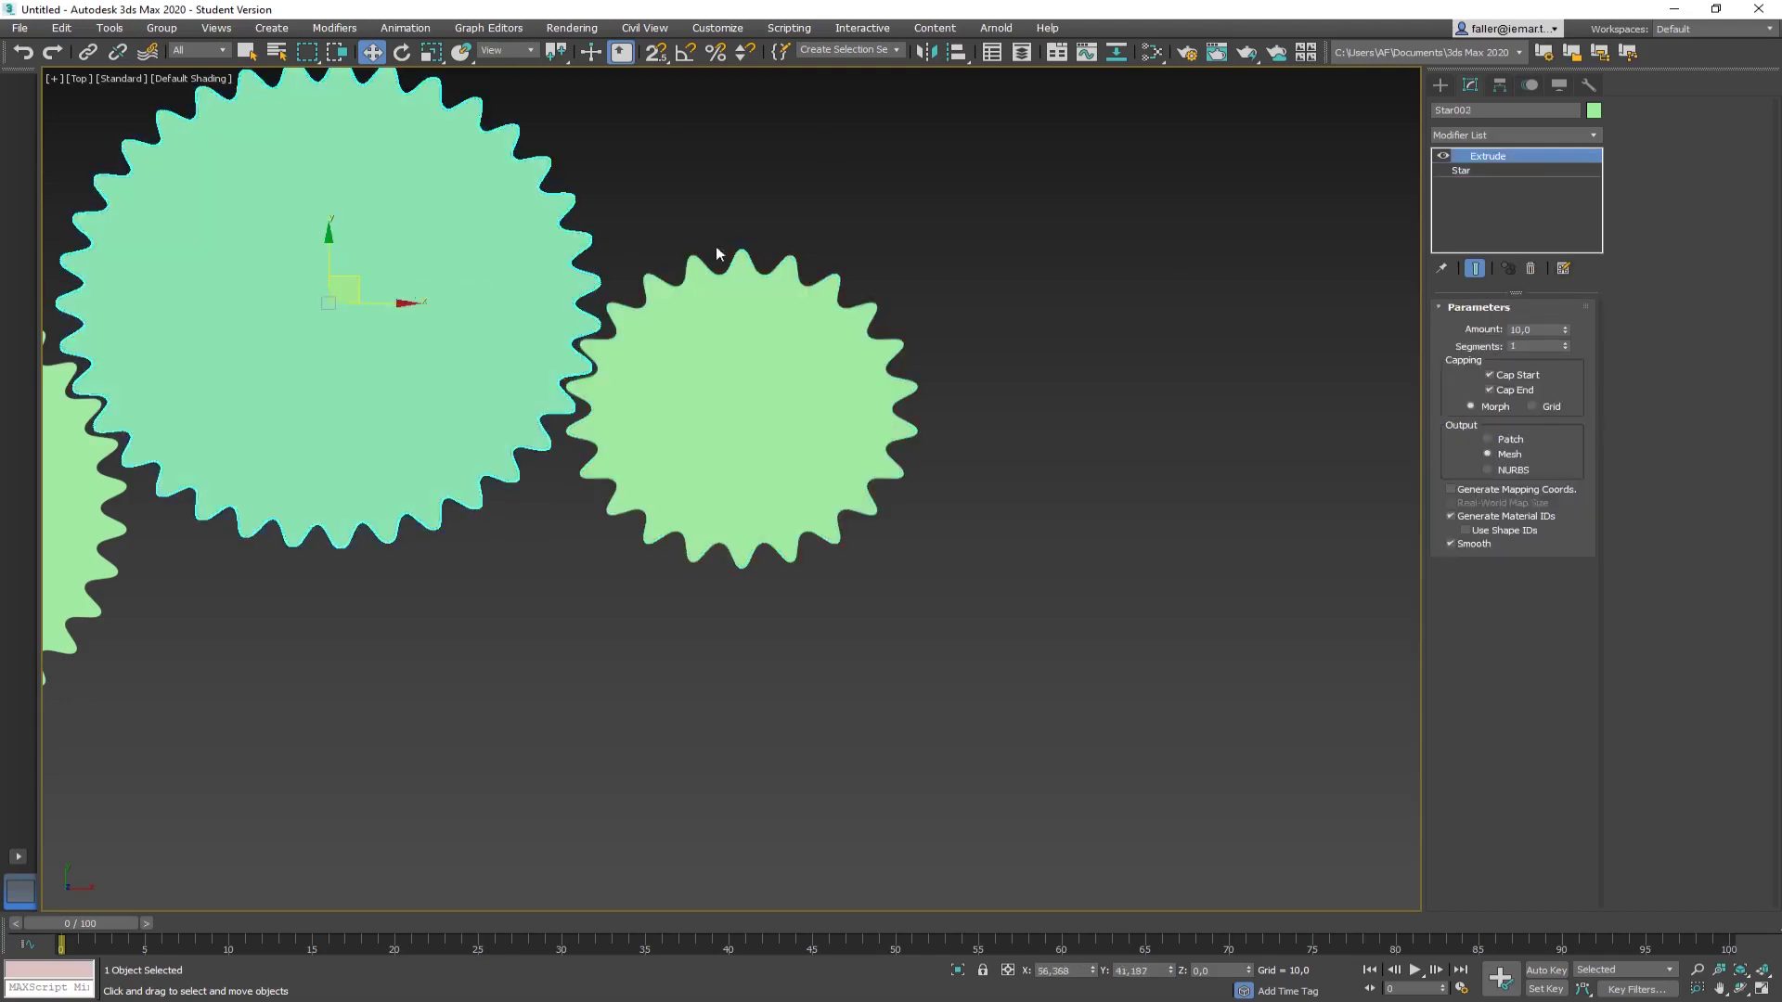
{"action": "left_click", "coordinate": [1459, 171]}
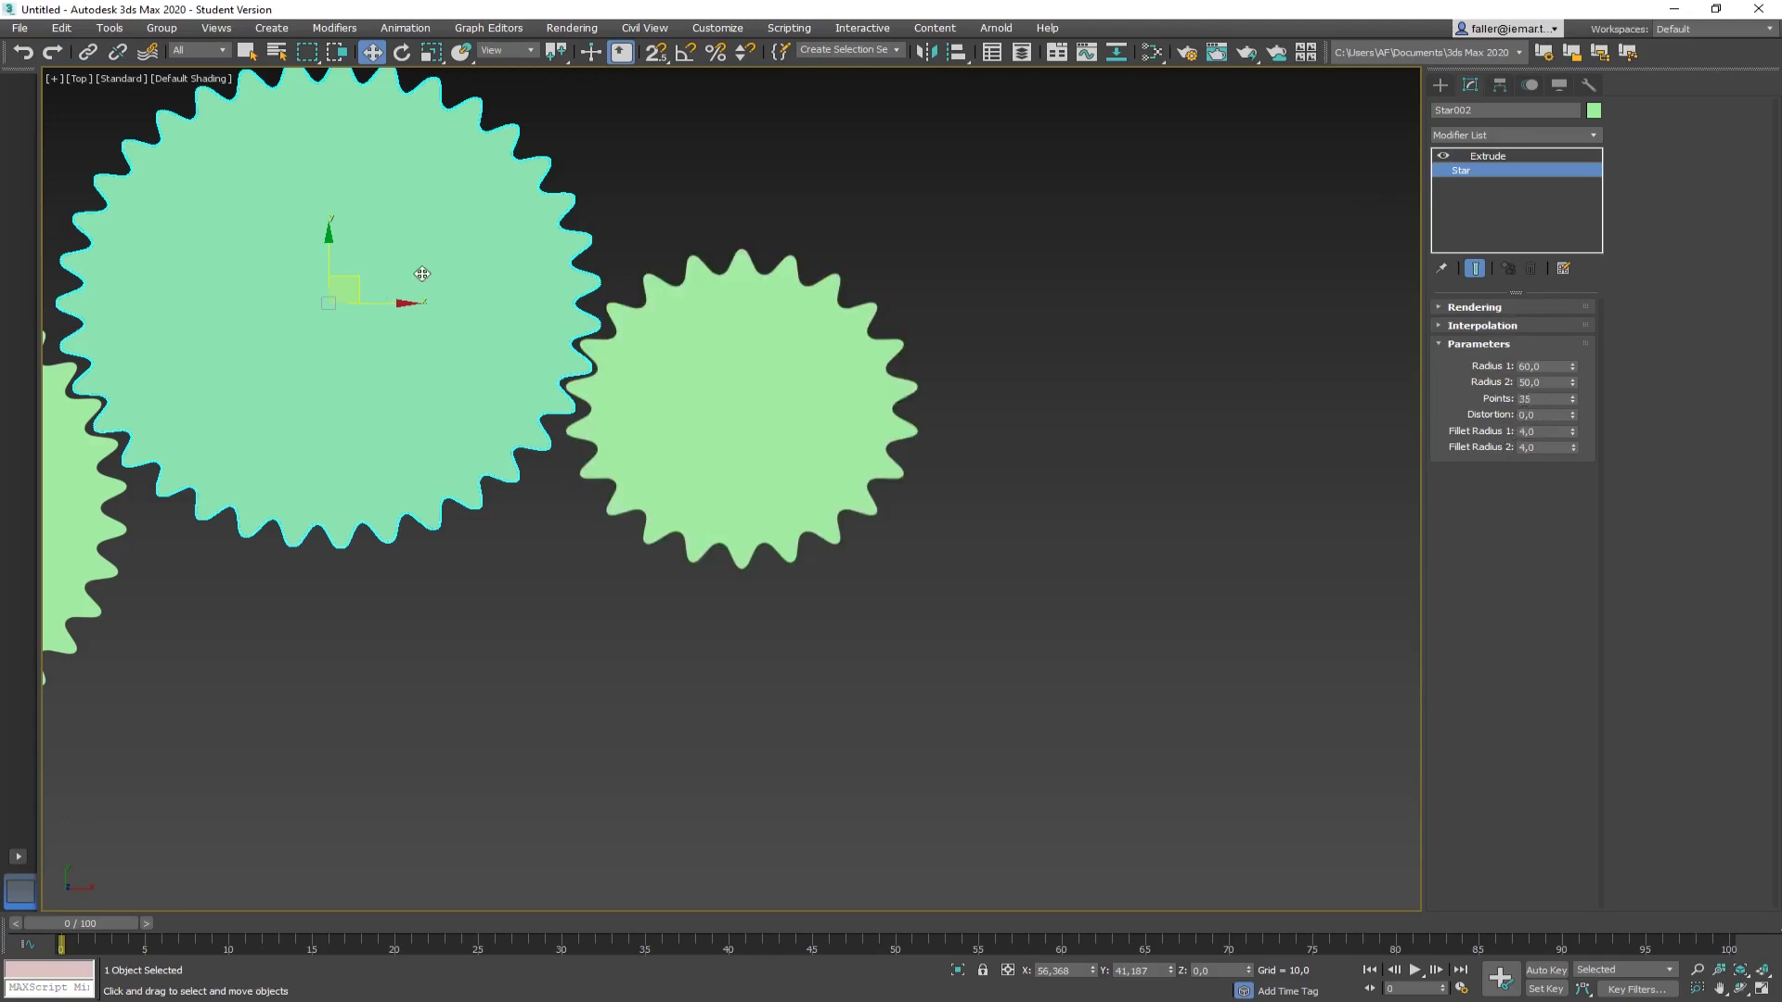
{"action": "left_click", "coordinate": [908, 317]}
{"action": "left_click", "coordinate": [840, 344]}
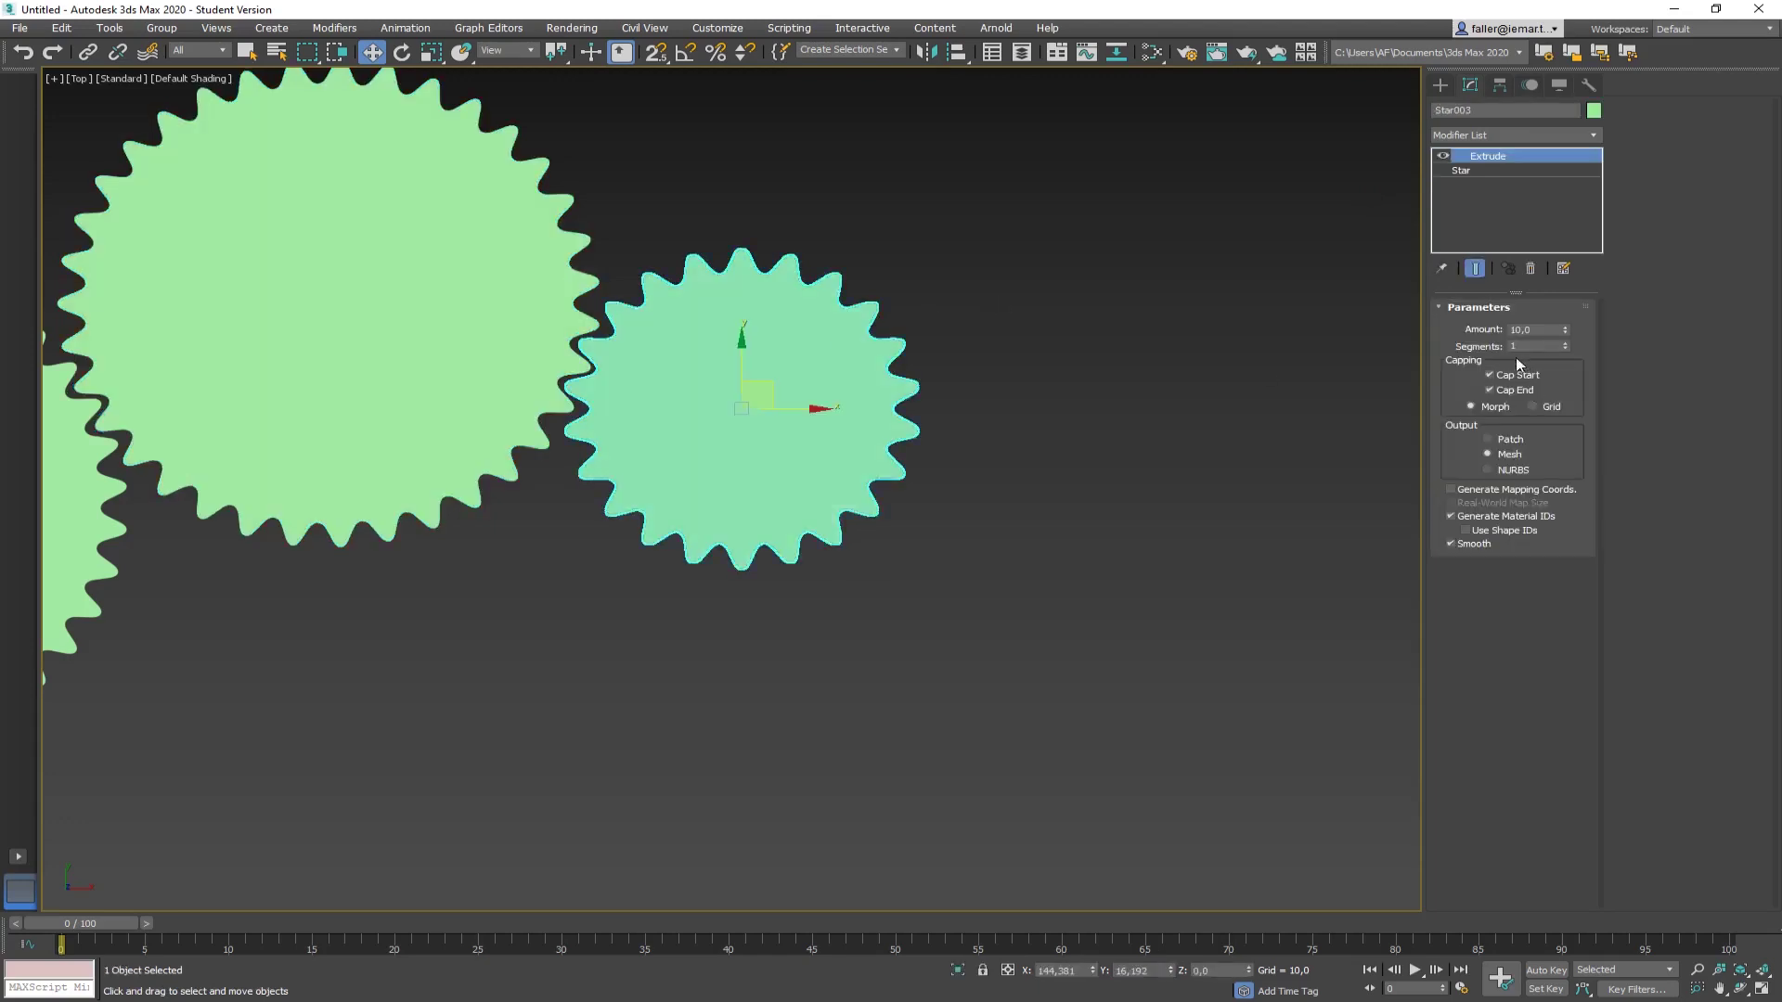
{"action": "left_click", "coordinate": [1475, 172]}
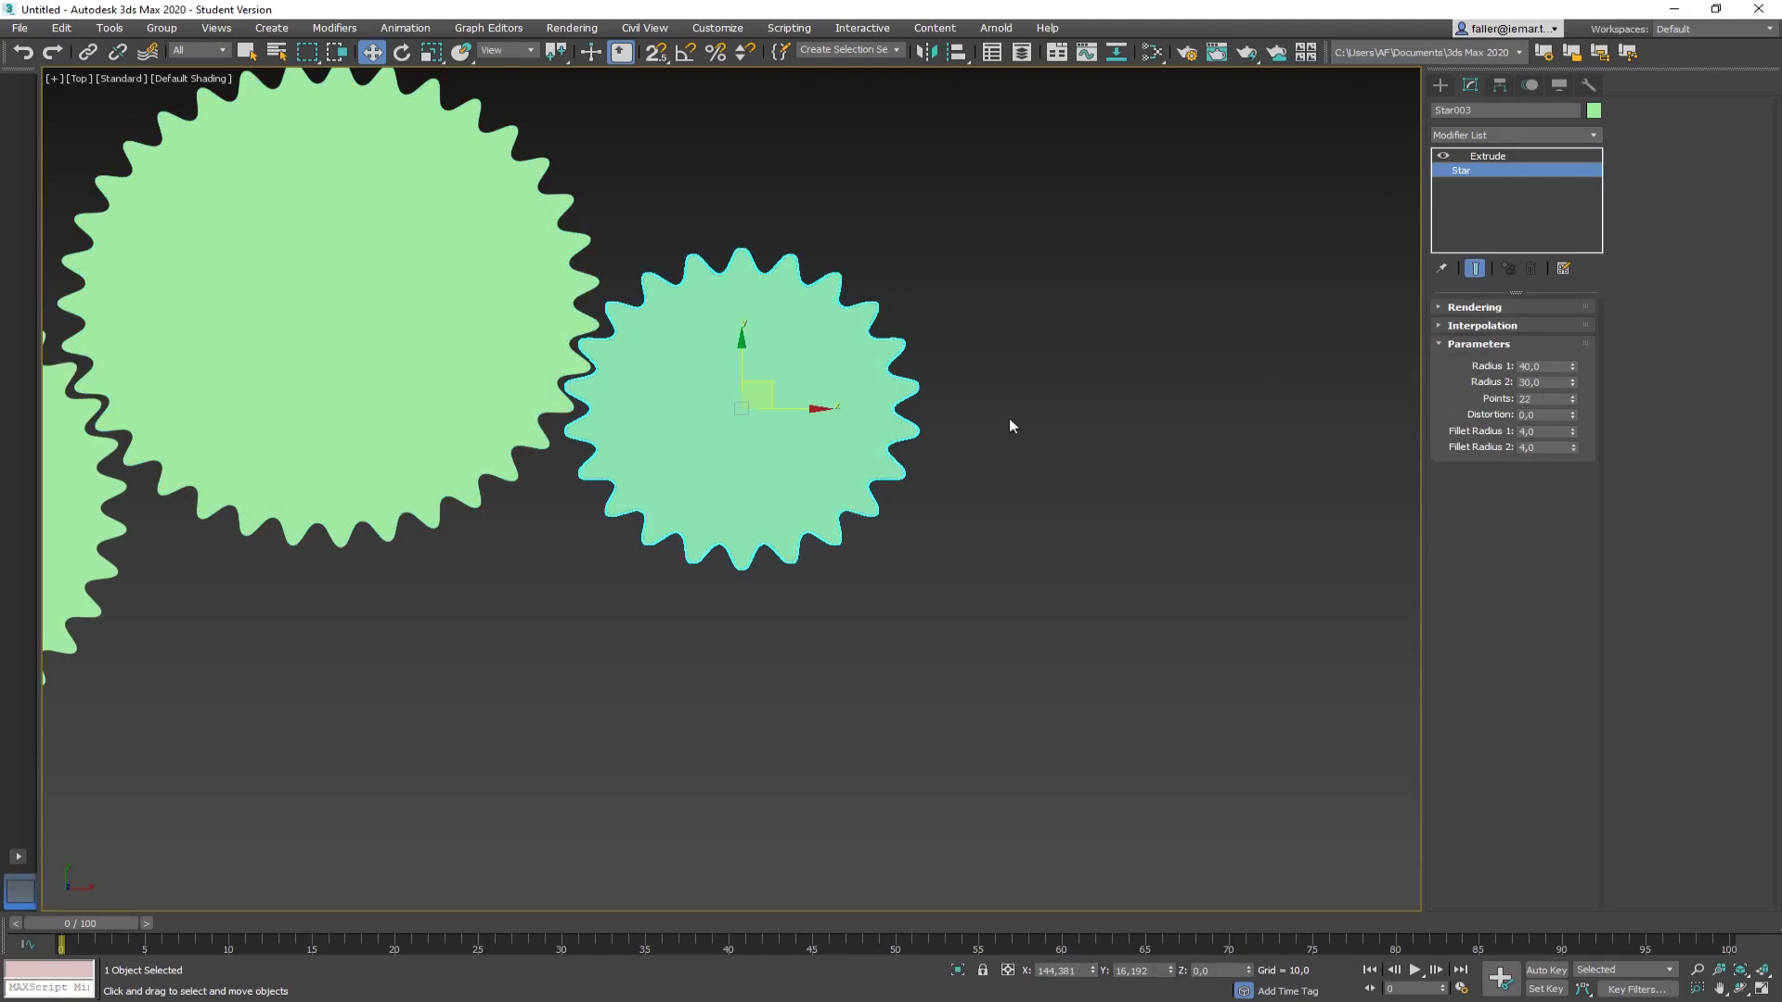
Step: Clone the middle gear down-right as Star004 with Radius 1 20 and Radius 2 10
{"action": "mouse_move", "coordinate": [768, 384]}
{"action": "left_mouse_down", "text": "shift"}
{"action": "mouse_move", "coordinate": [842, 422]}
{"action": "mouse_move", "coordinate": [1028, 614]}
{"action": "mouse_move", "coordinate": [1019, 596]}
{"action": "mouse_move", "coordinate": [1015, 610]}
{"action": "left_mouse_up", "text": "shift"}
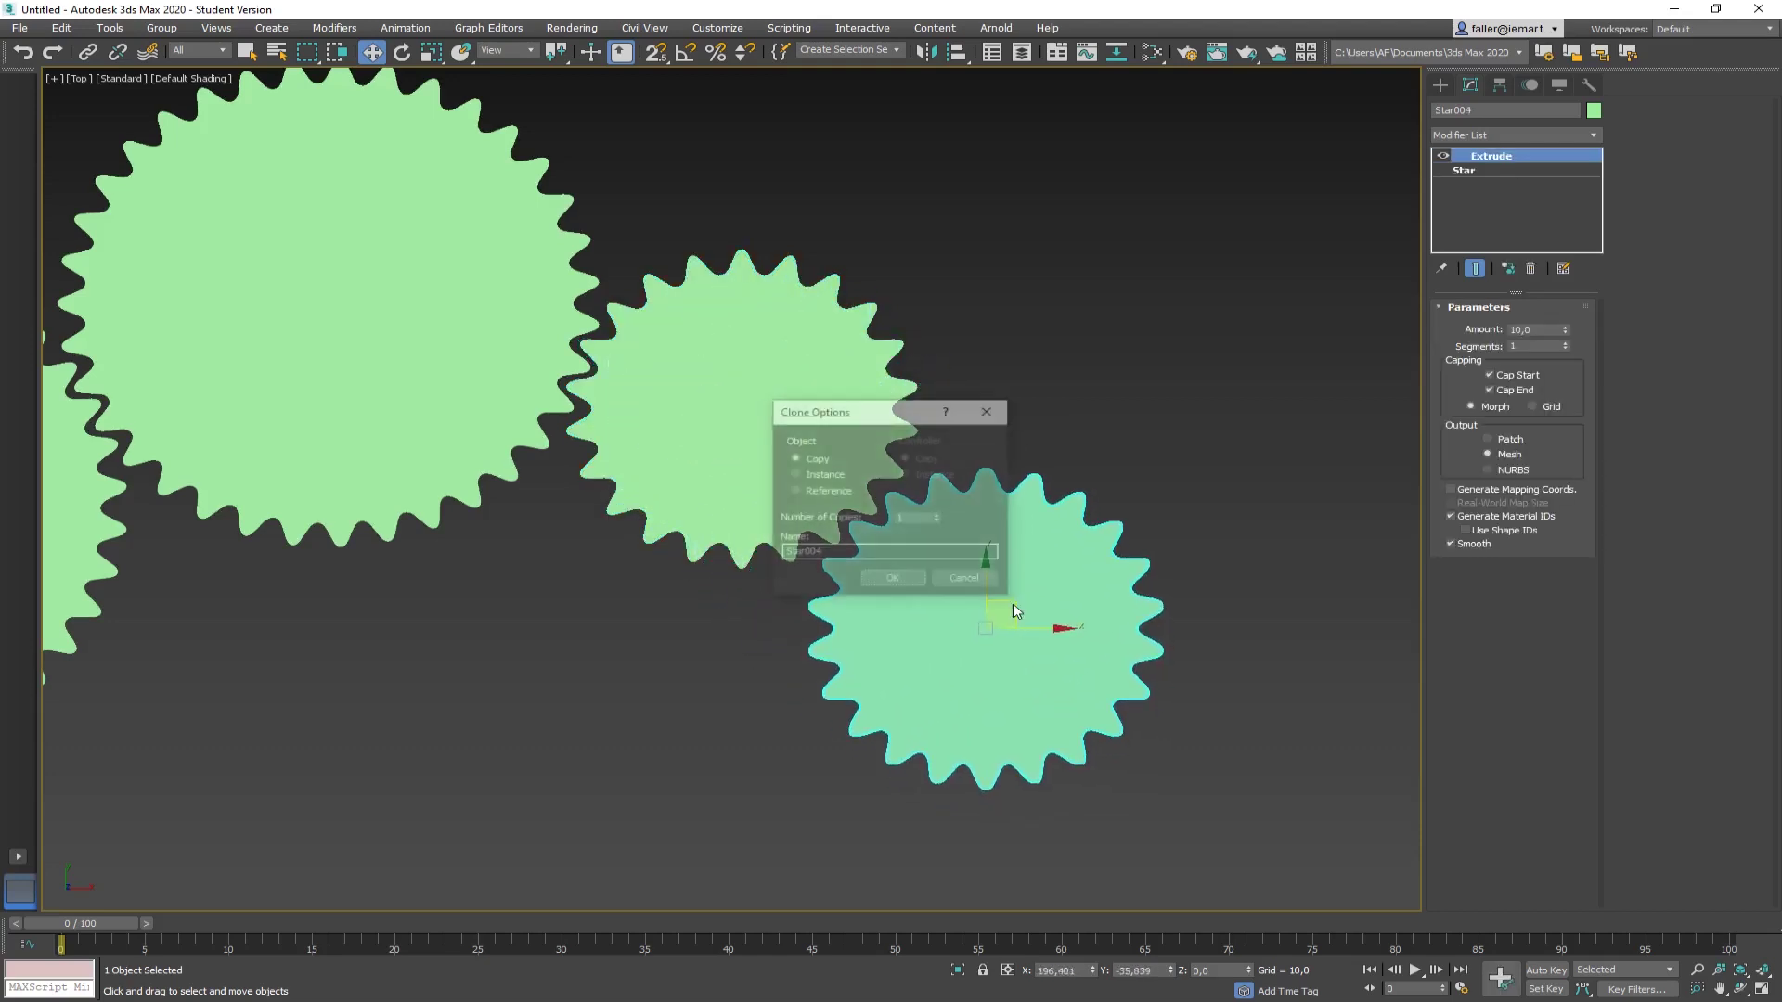
{"action": "left_click", "coordinate": [892, 577]}
{"action": "left_click", "coordinate": [1466, 171]}
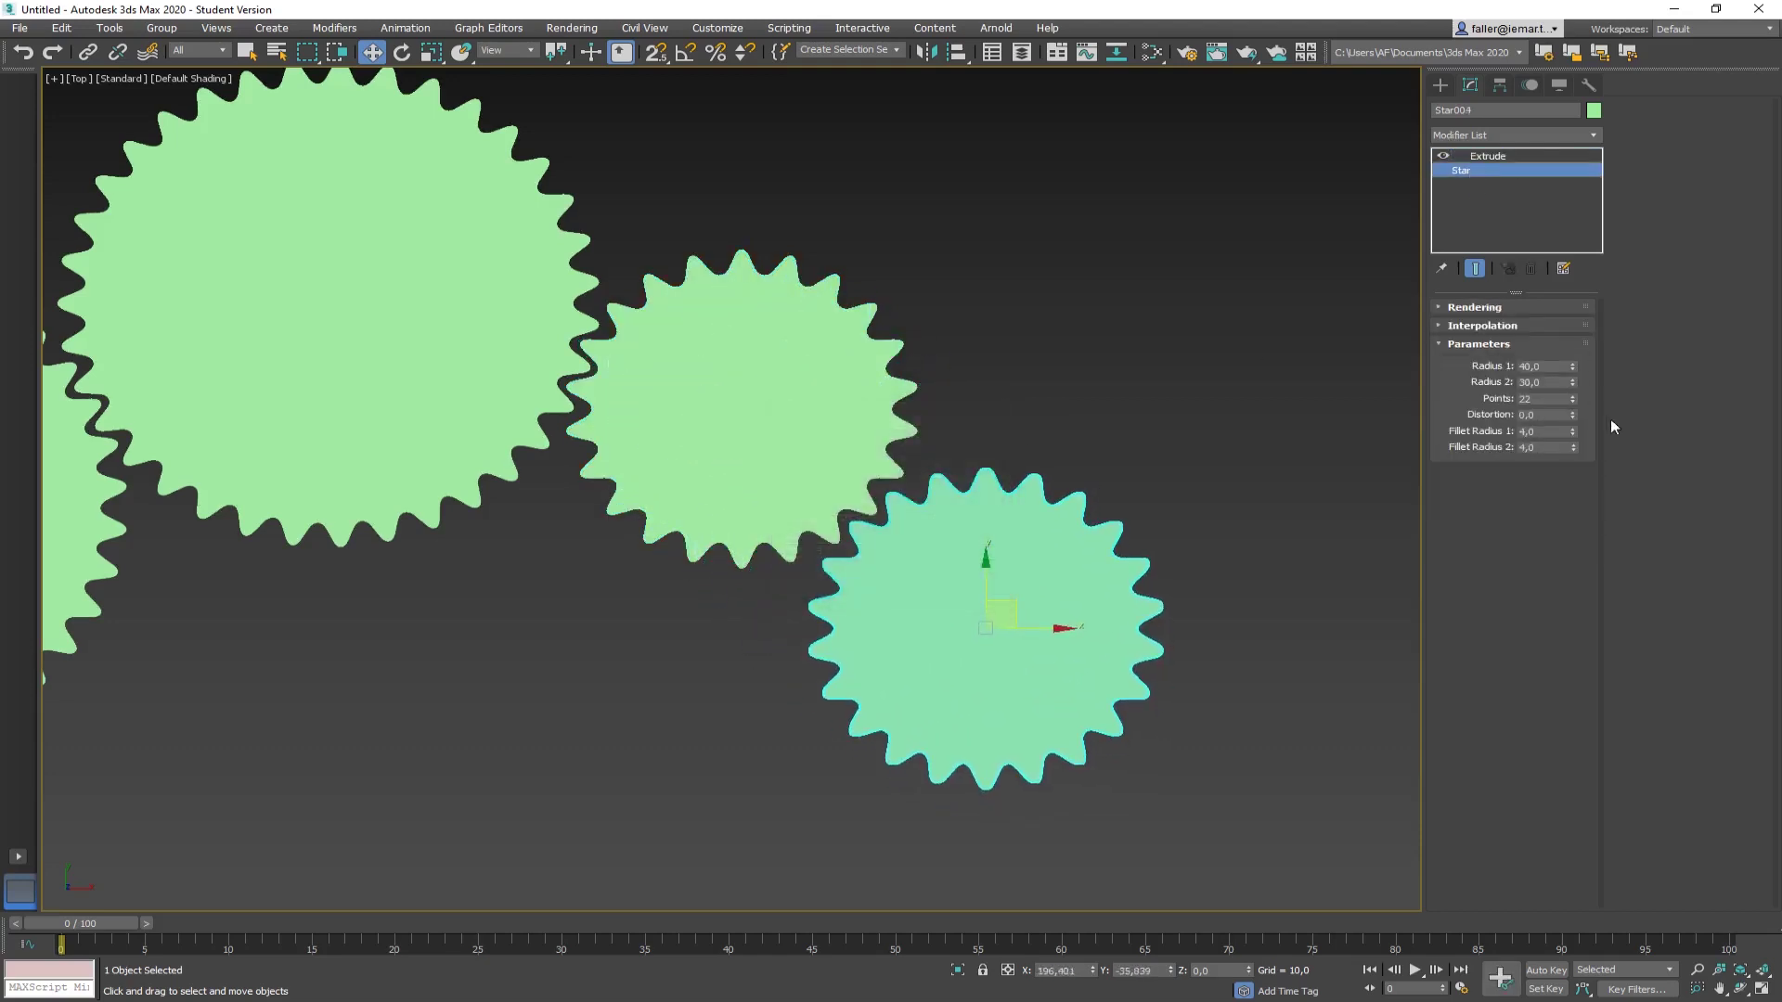
{"action": "left_click", "coordinate": [1546, 367]}
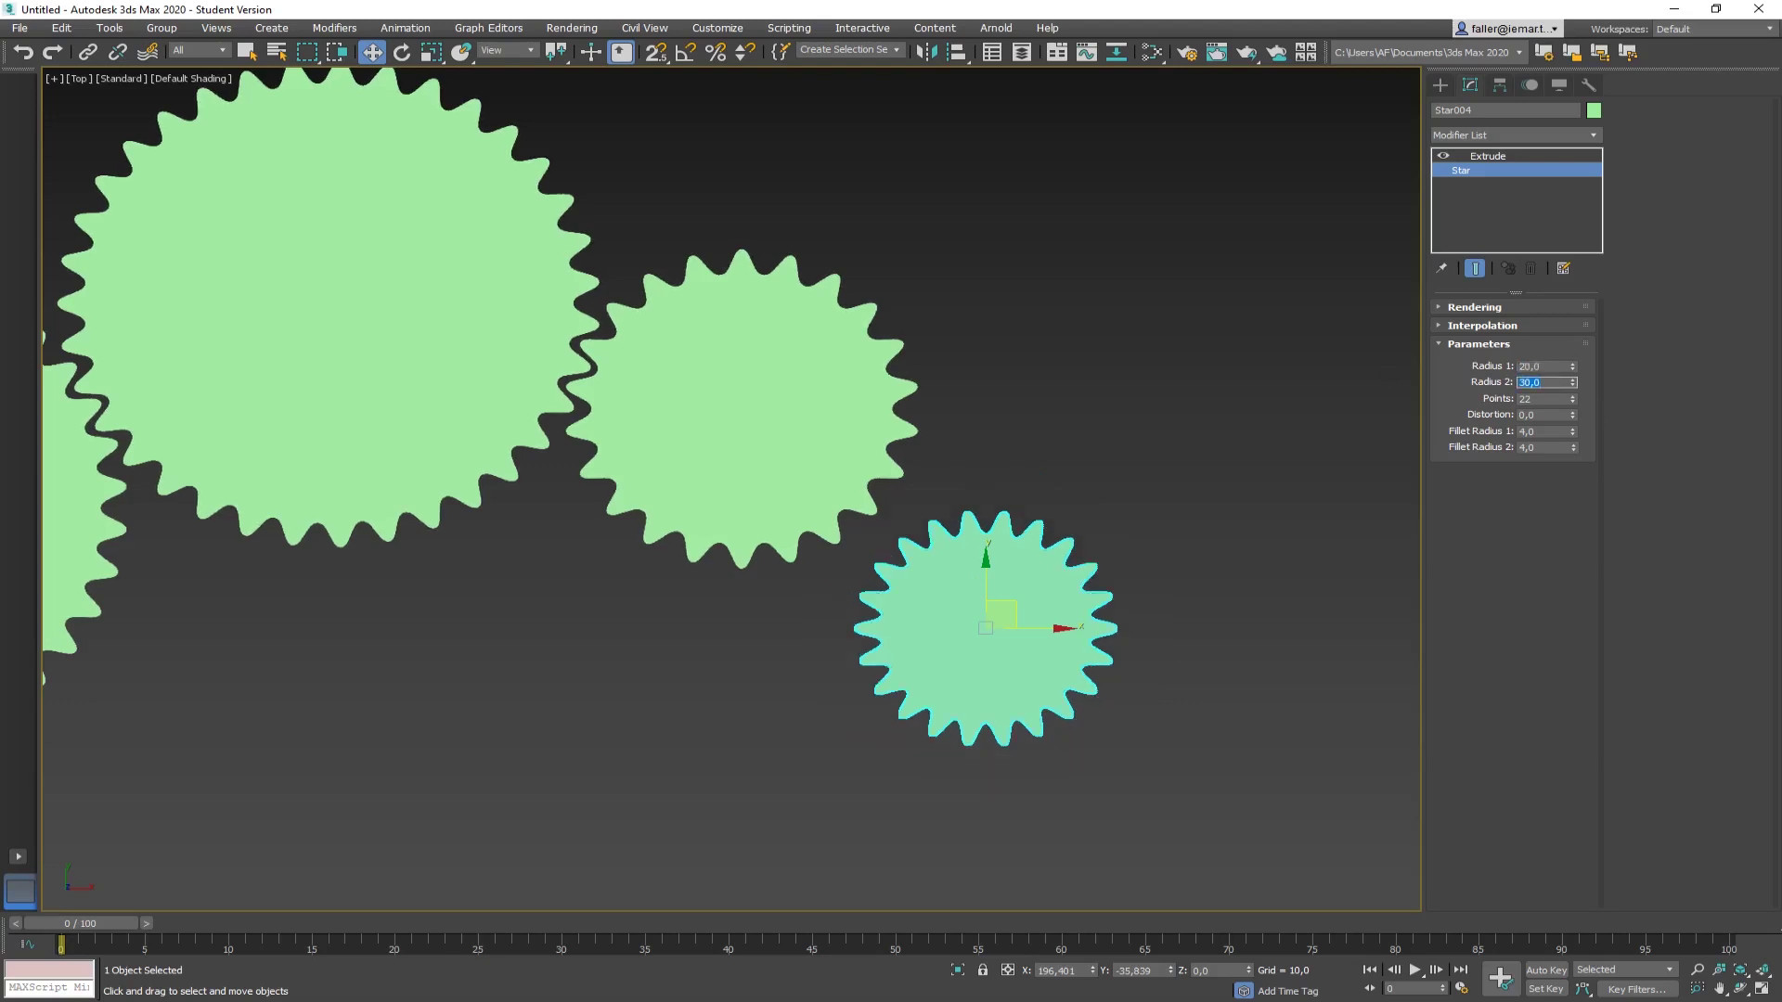
{"action": "key", "text": "Return"}
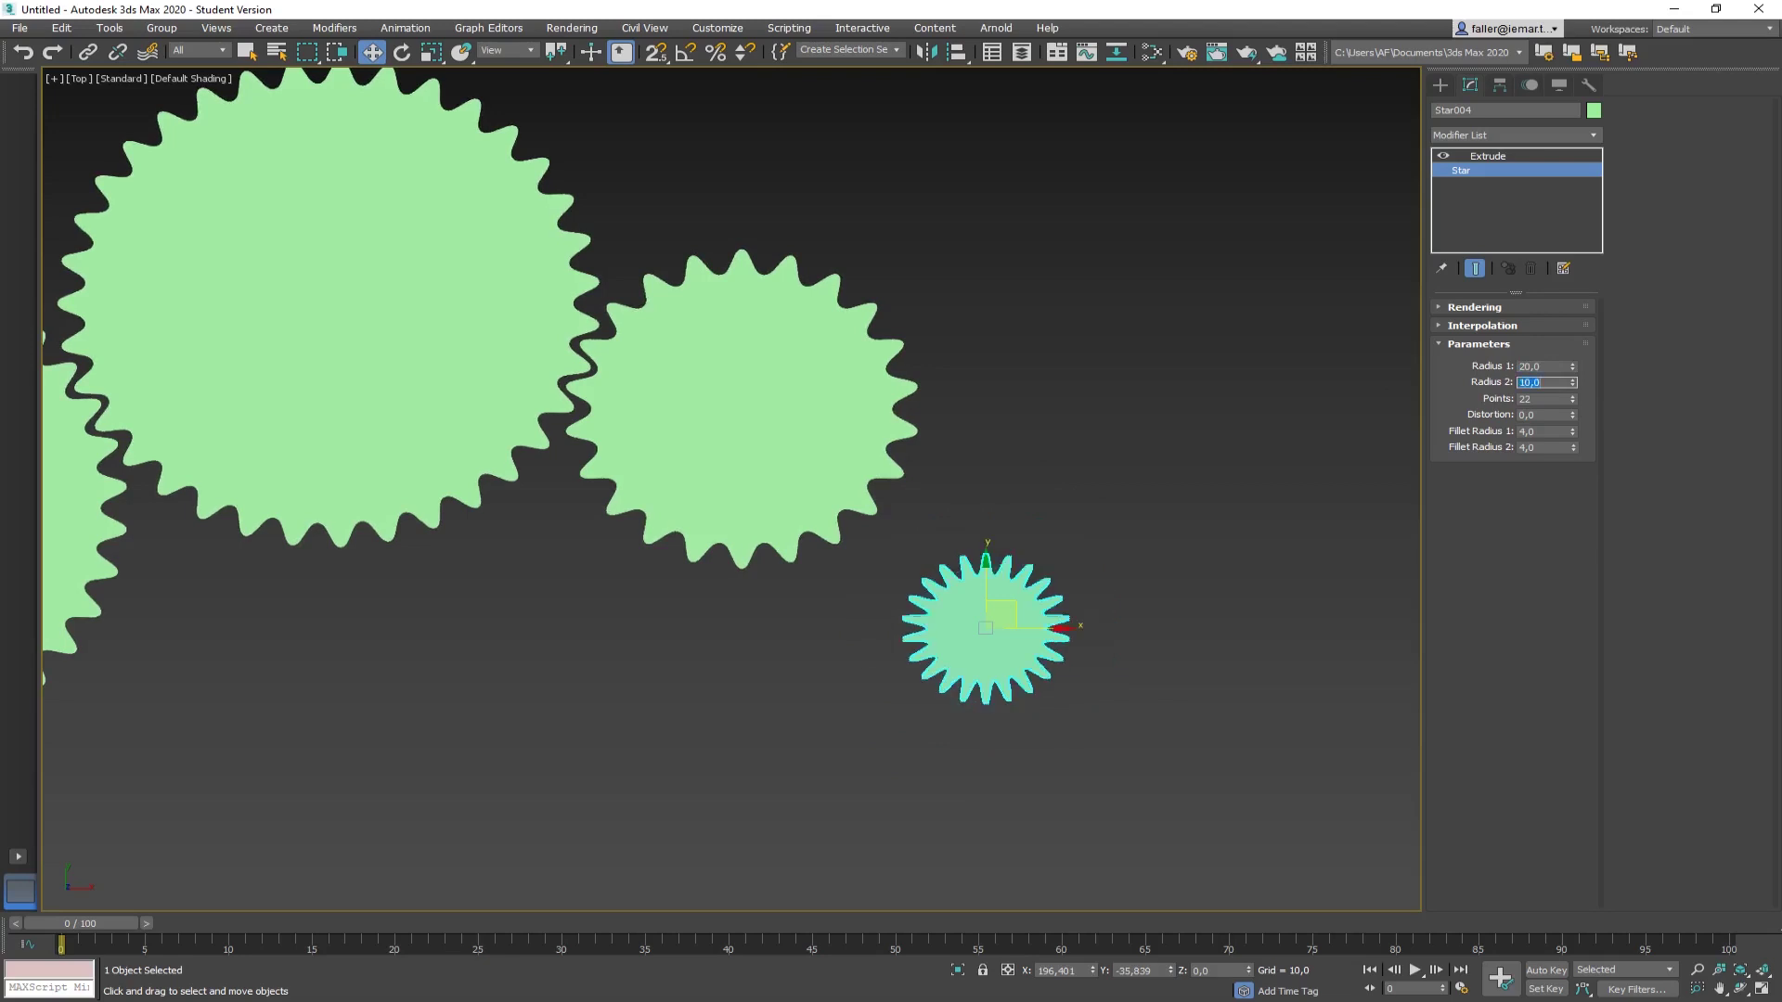
{"action": "left_click", "coordinate": [1540, 400]}
{"action": "type", "text": "12"}
{"action": "key", "text": "Return"}
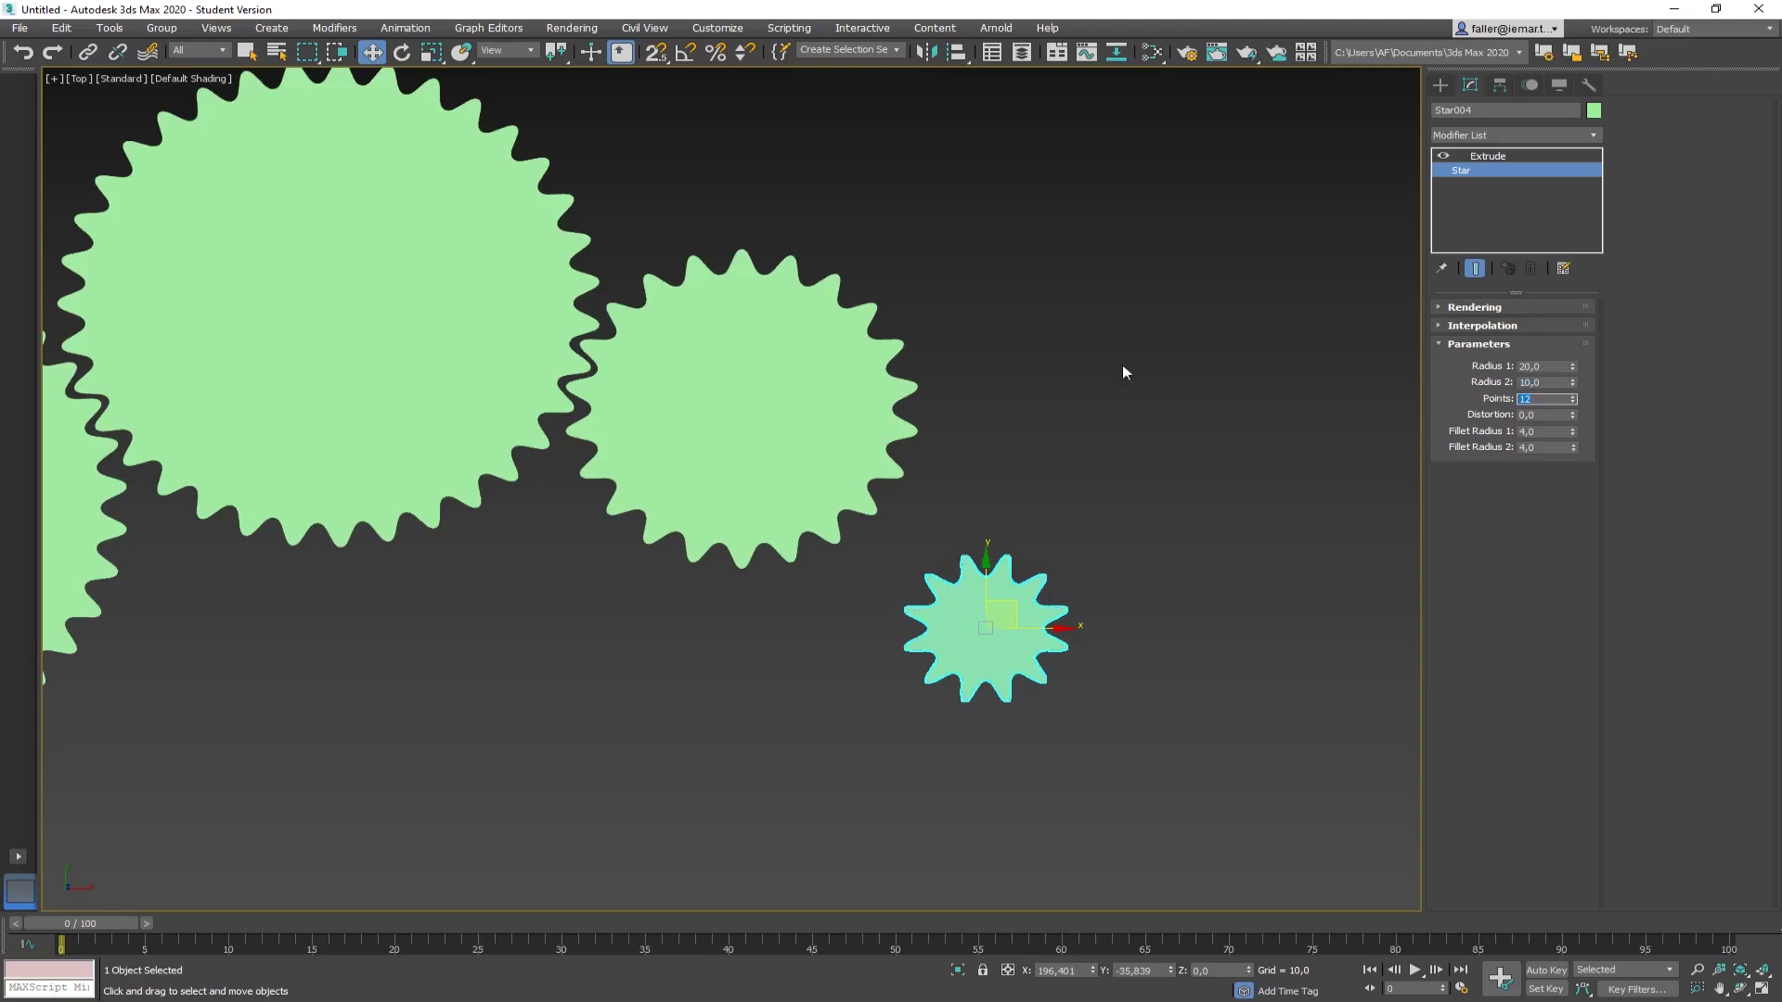
Step: Give Star004 10 teeth and move it to mesh with the middle gear
{"action": "left_click_drag", "start_coordinate": [1017, 614], "coordinate": [936, 556]}
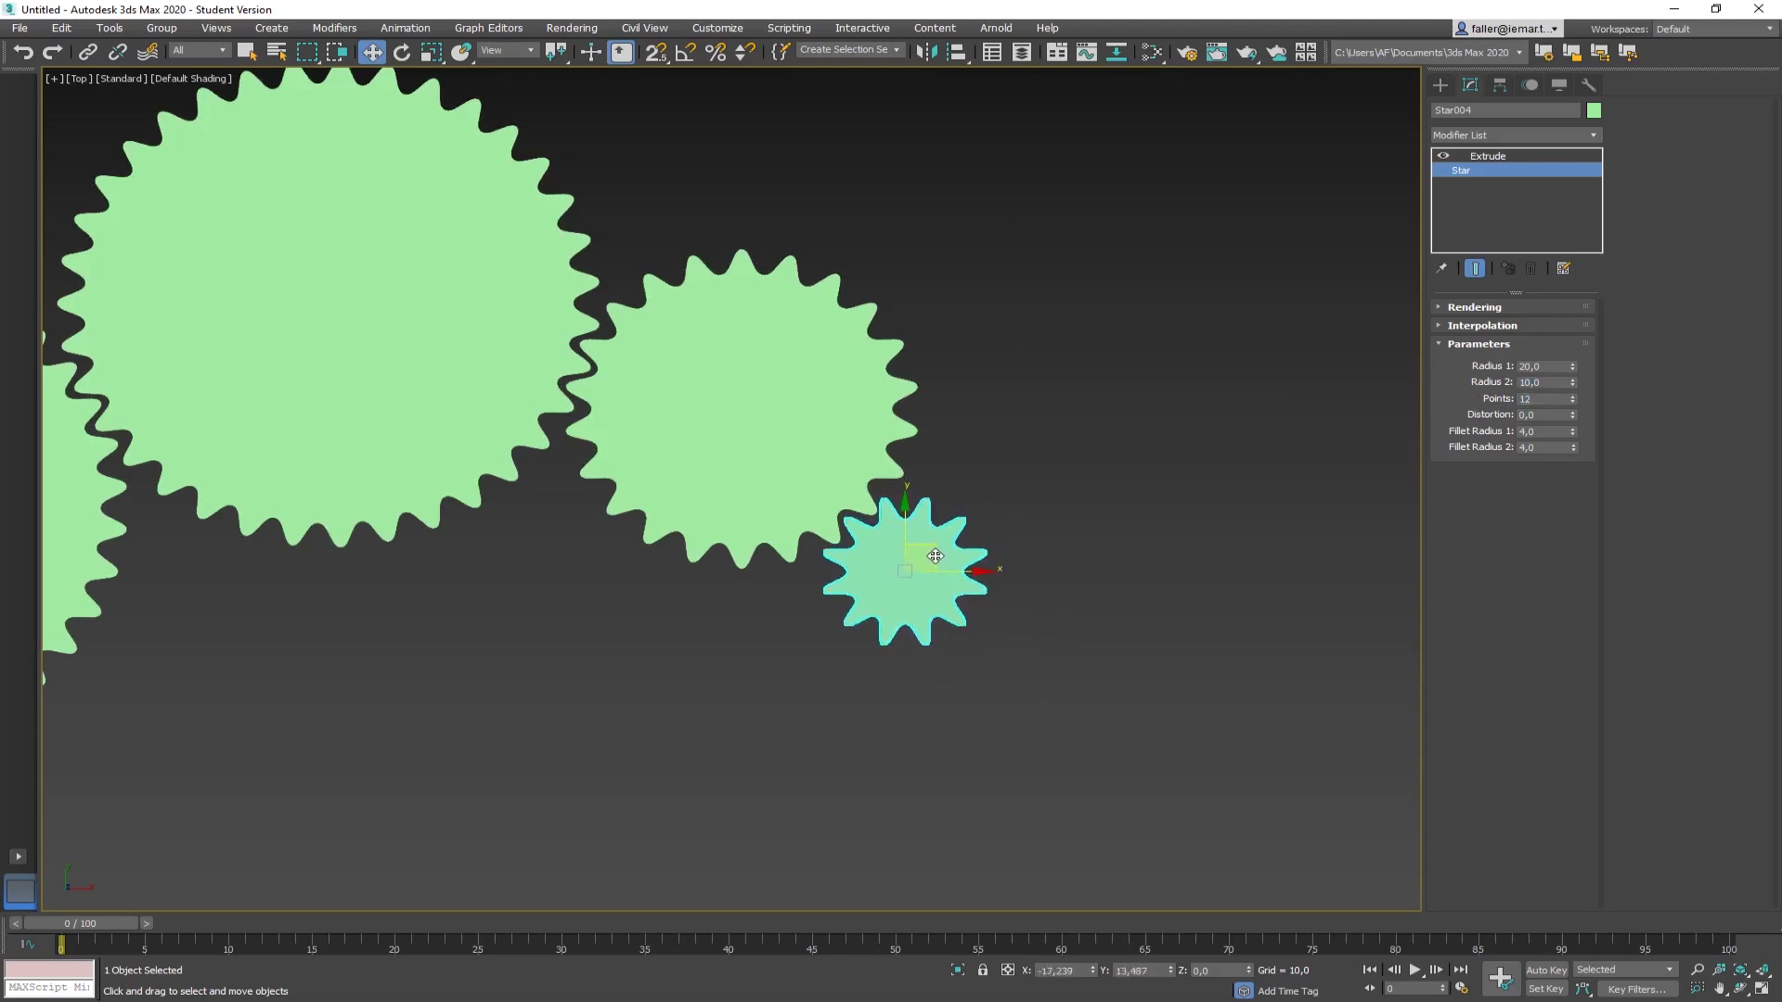
{"action": "double_click", "coordinate": [1530, 399]}
{"action": "type", "text": "10"}
{"action": "key", "text": "Return"}
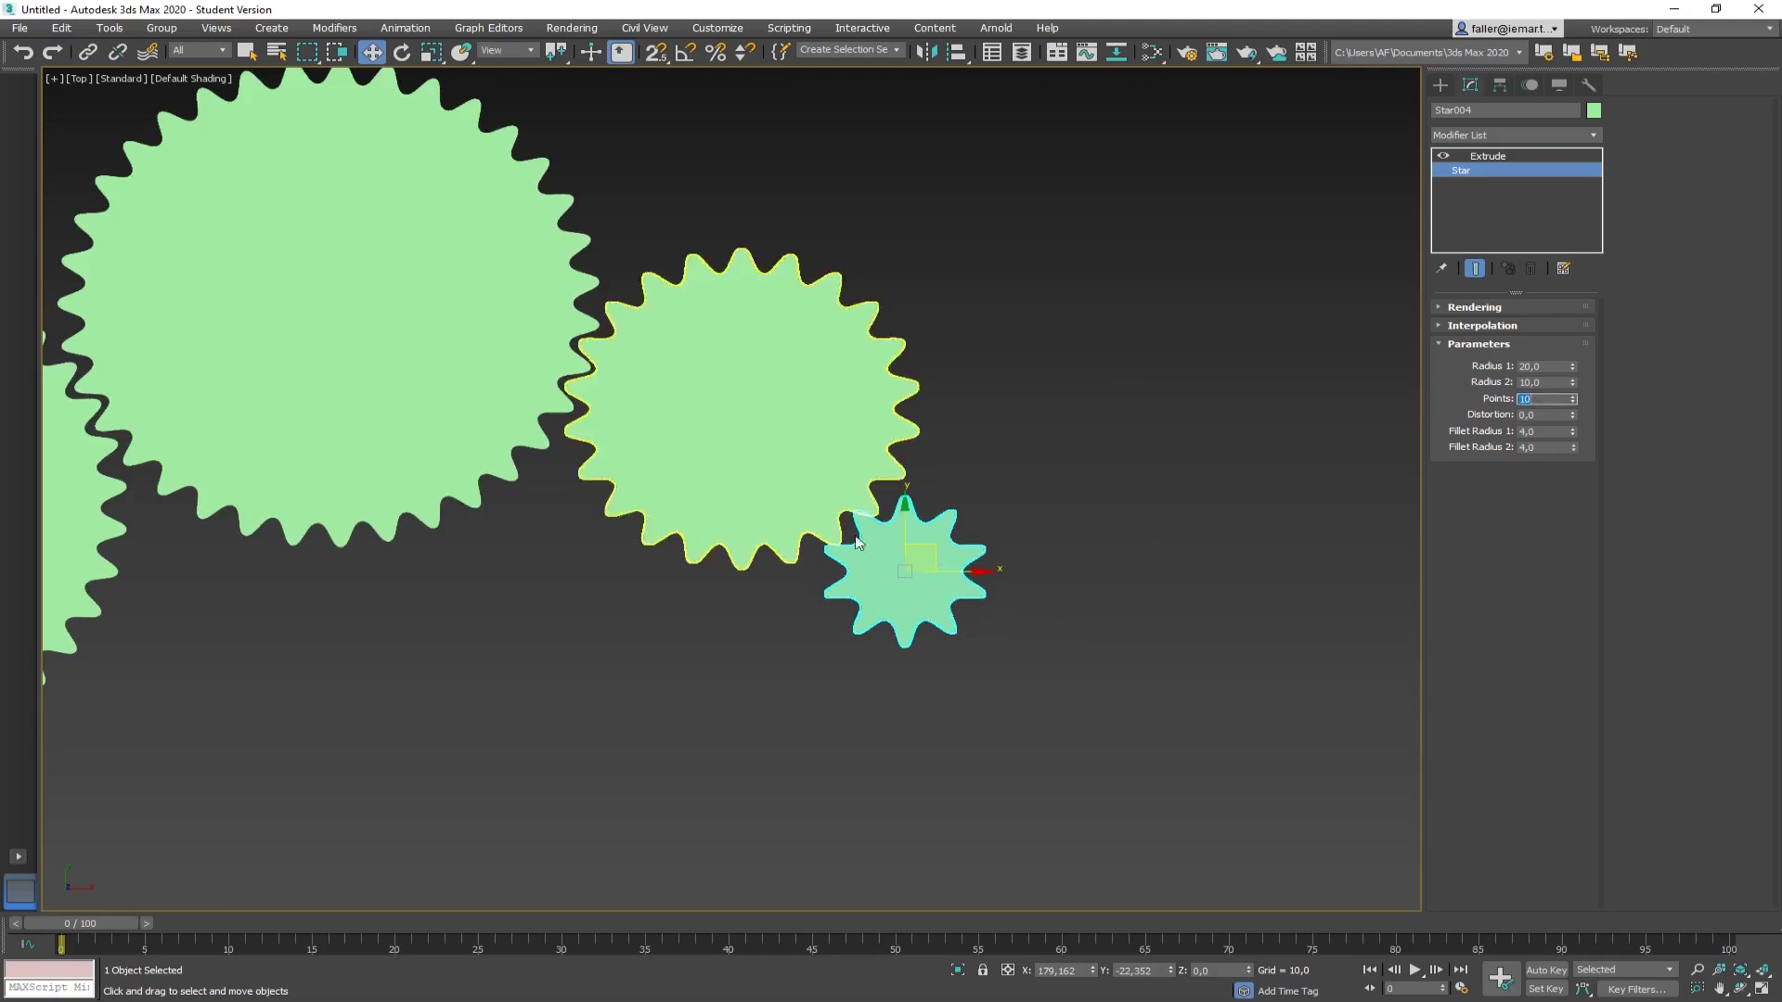
{"action": "left_click_drag", "start_coordinate": [938, 549], "coordinate": [927, 552]}
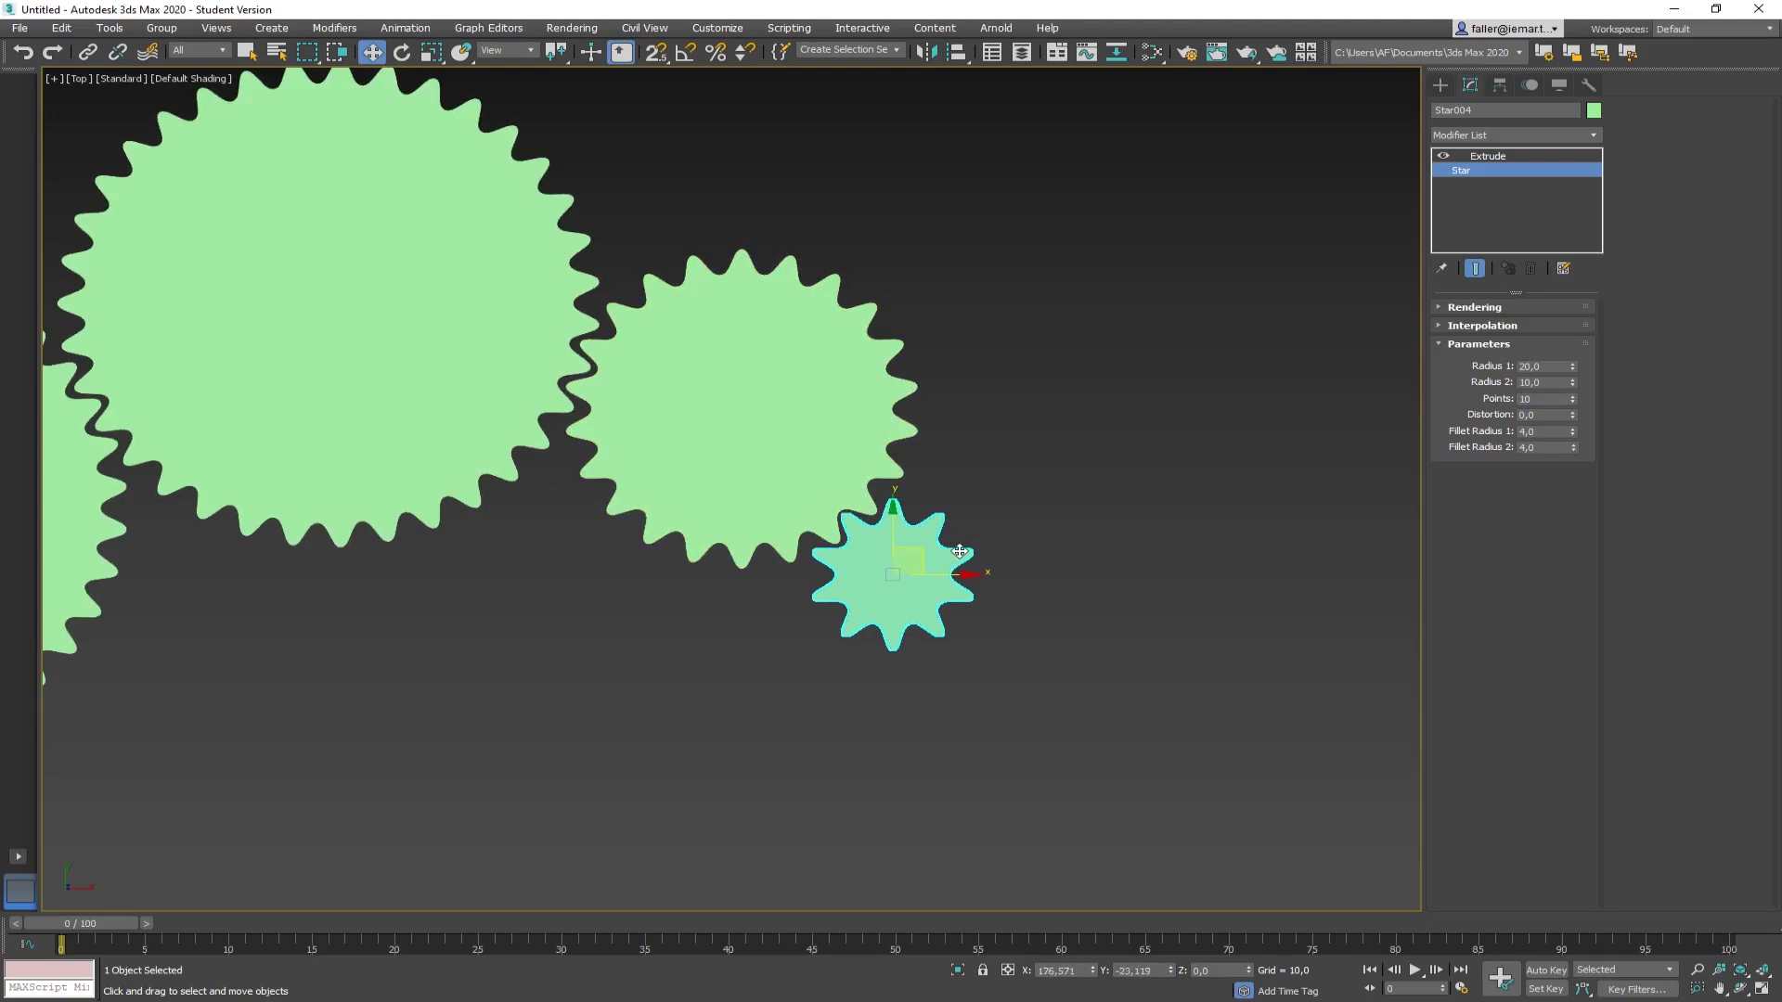
Step: Select the middle gear and show its star shape parameters
{"action": "left_click", "coordinate": [741, 393]}
{"action": "left_click", "coordinate": [1524, 345]}
{"action": "left_click", "coordinate": [1480, 170]}
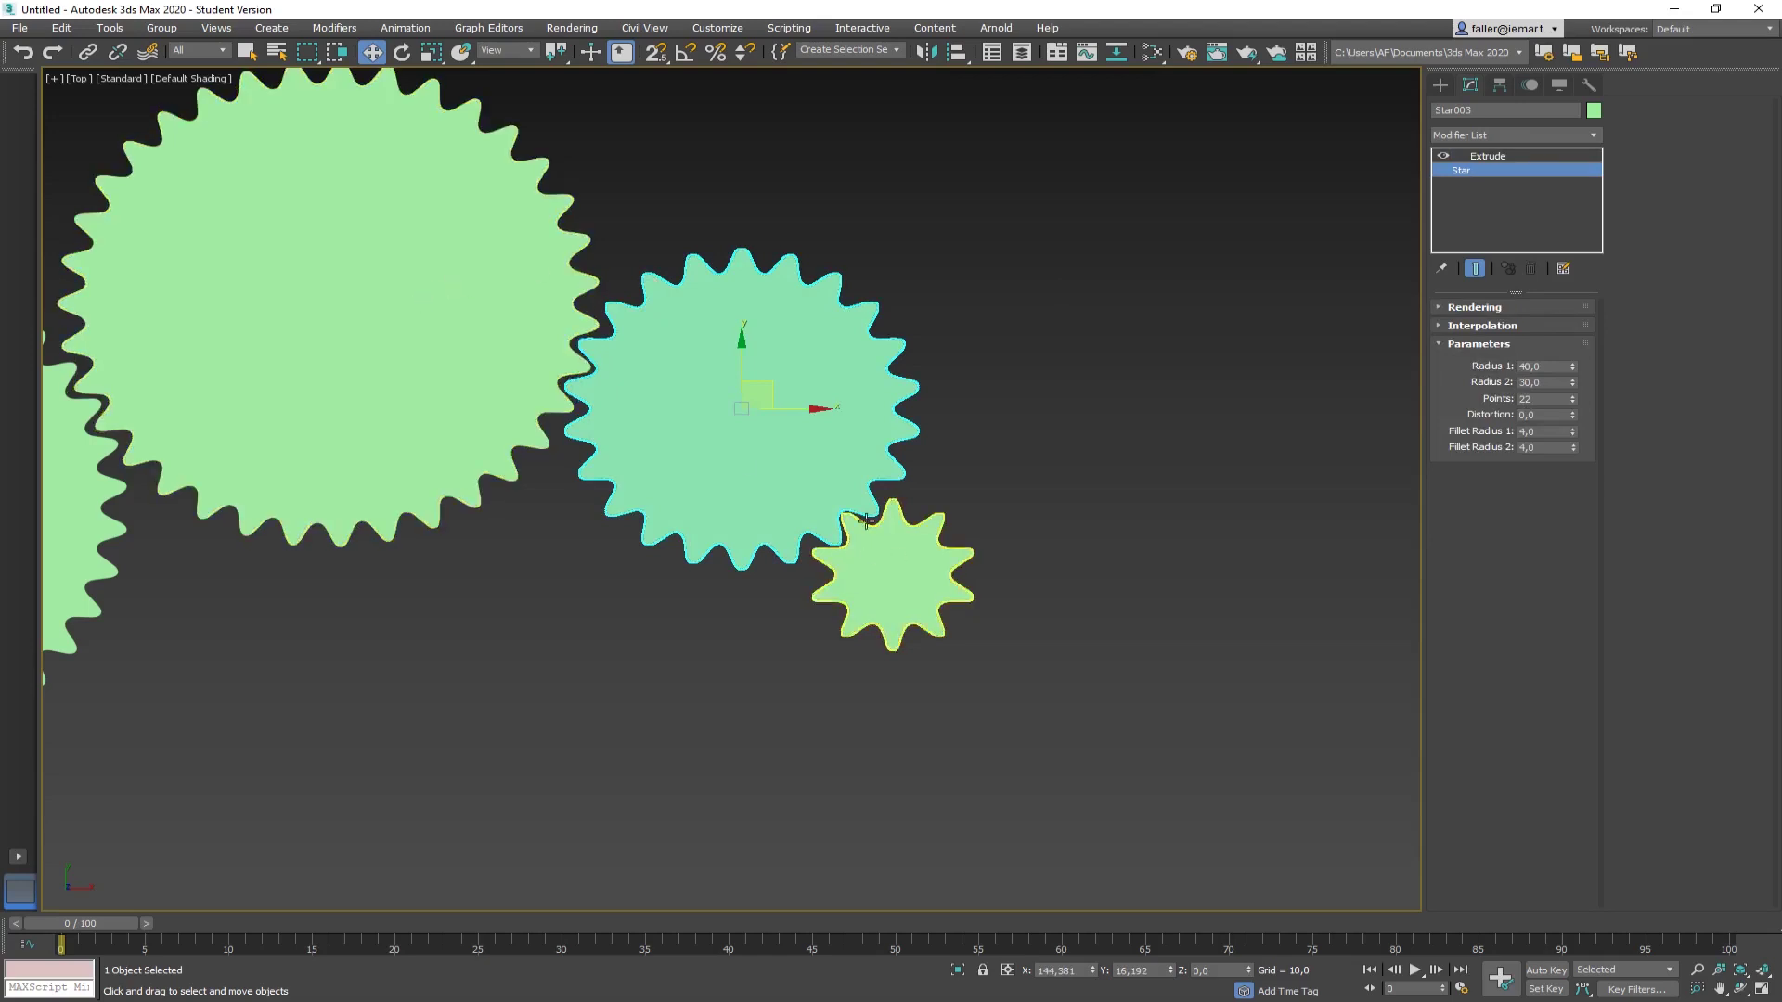
Step: Deselect all, pan into an angled orthographic view of the gears, and select Star003
{"action": "left_click", "coordinate": [1034, 492]}
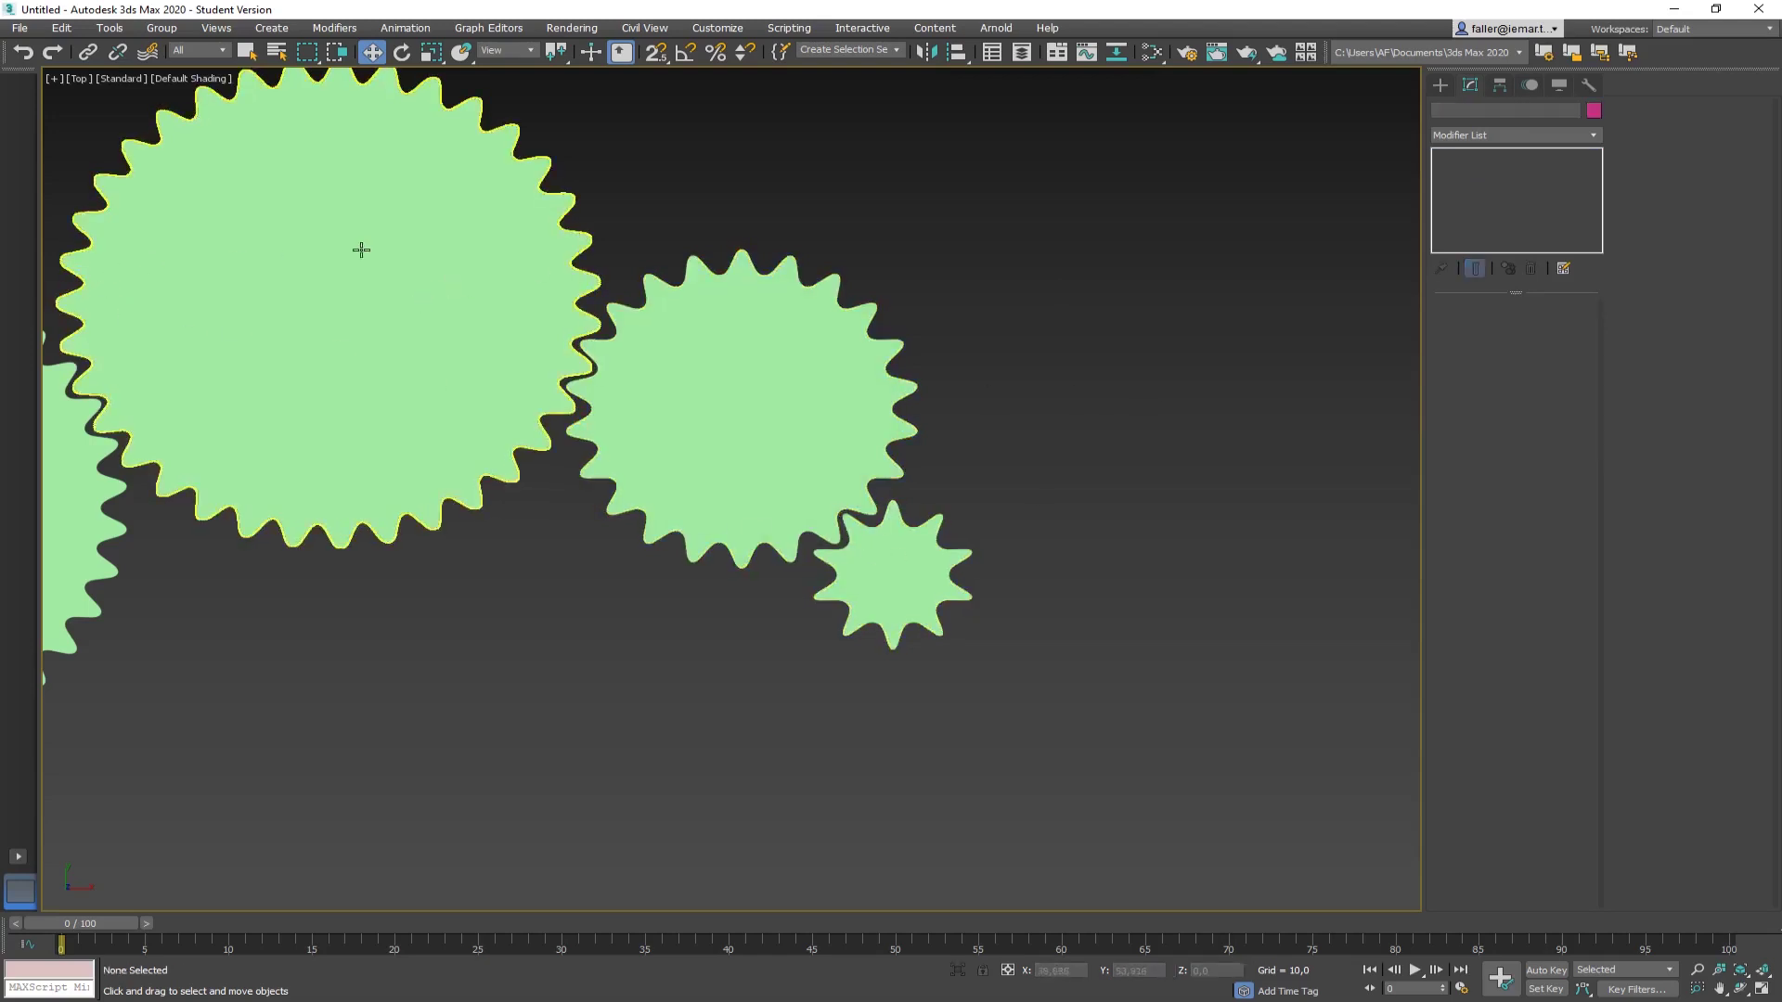
{"action": "middle_click_drag", "start_coordinate": [1083, 539], "coordinate": [942, 475]}
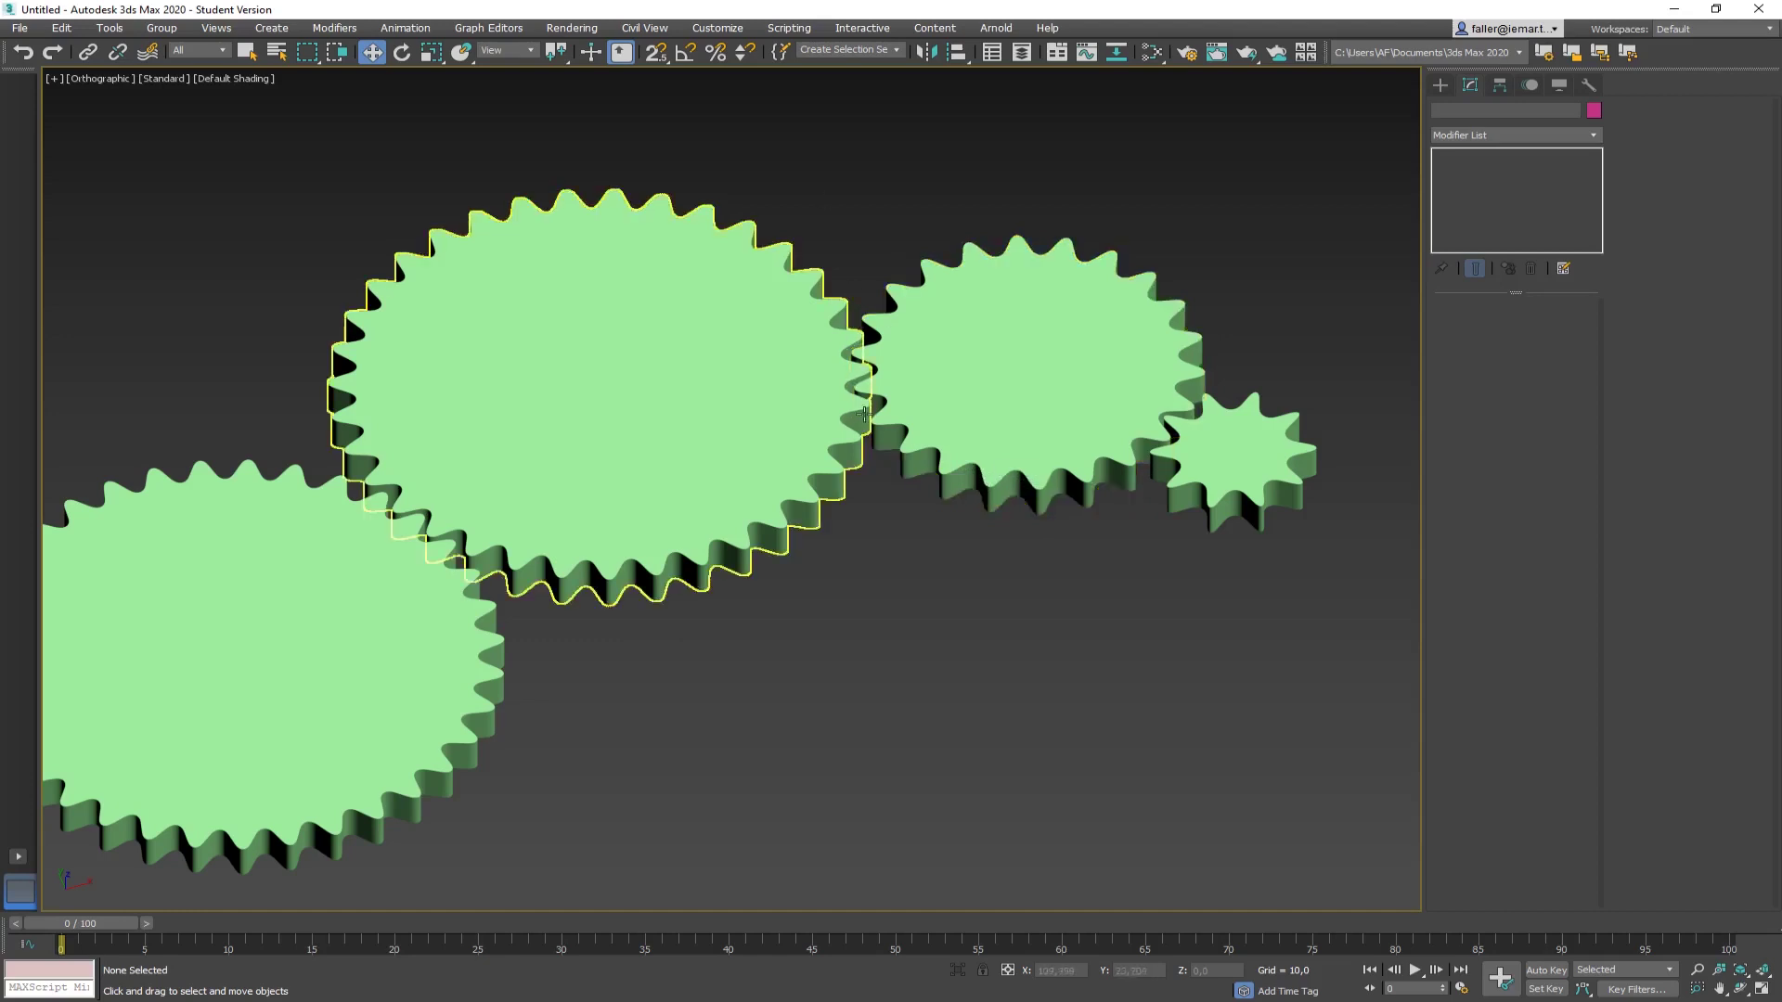
{"action": "left_click", "coordinate": [993, 275]}
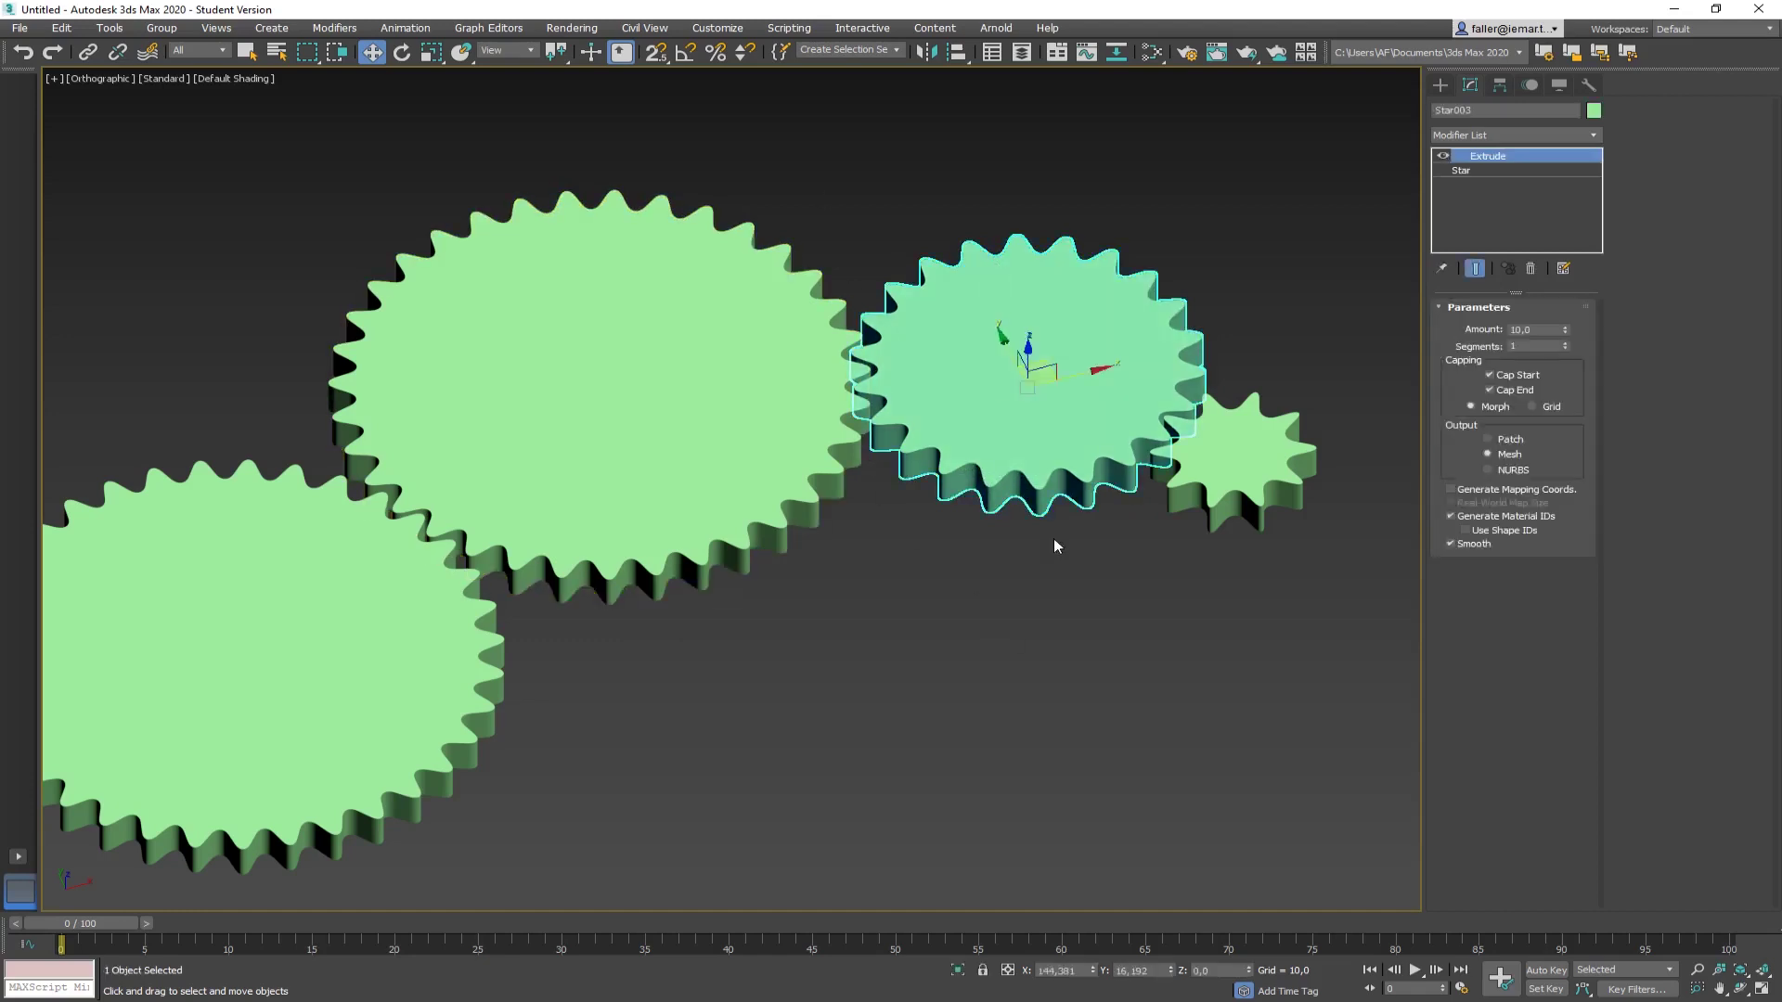
Step: Align Star003 to Star002 pivot-to-pivot on X, Y and Z positions, then tilt the view
{"action": "left_click", "coordinate": [957, 52]}
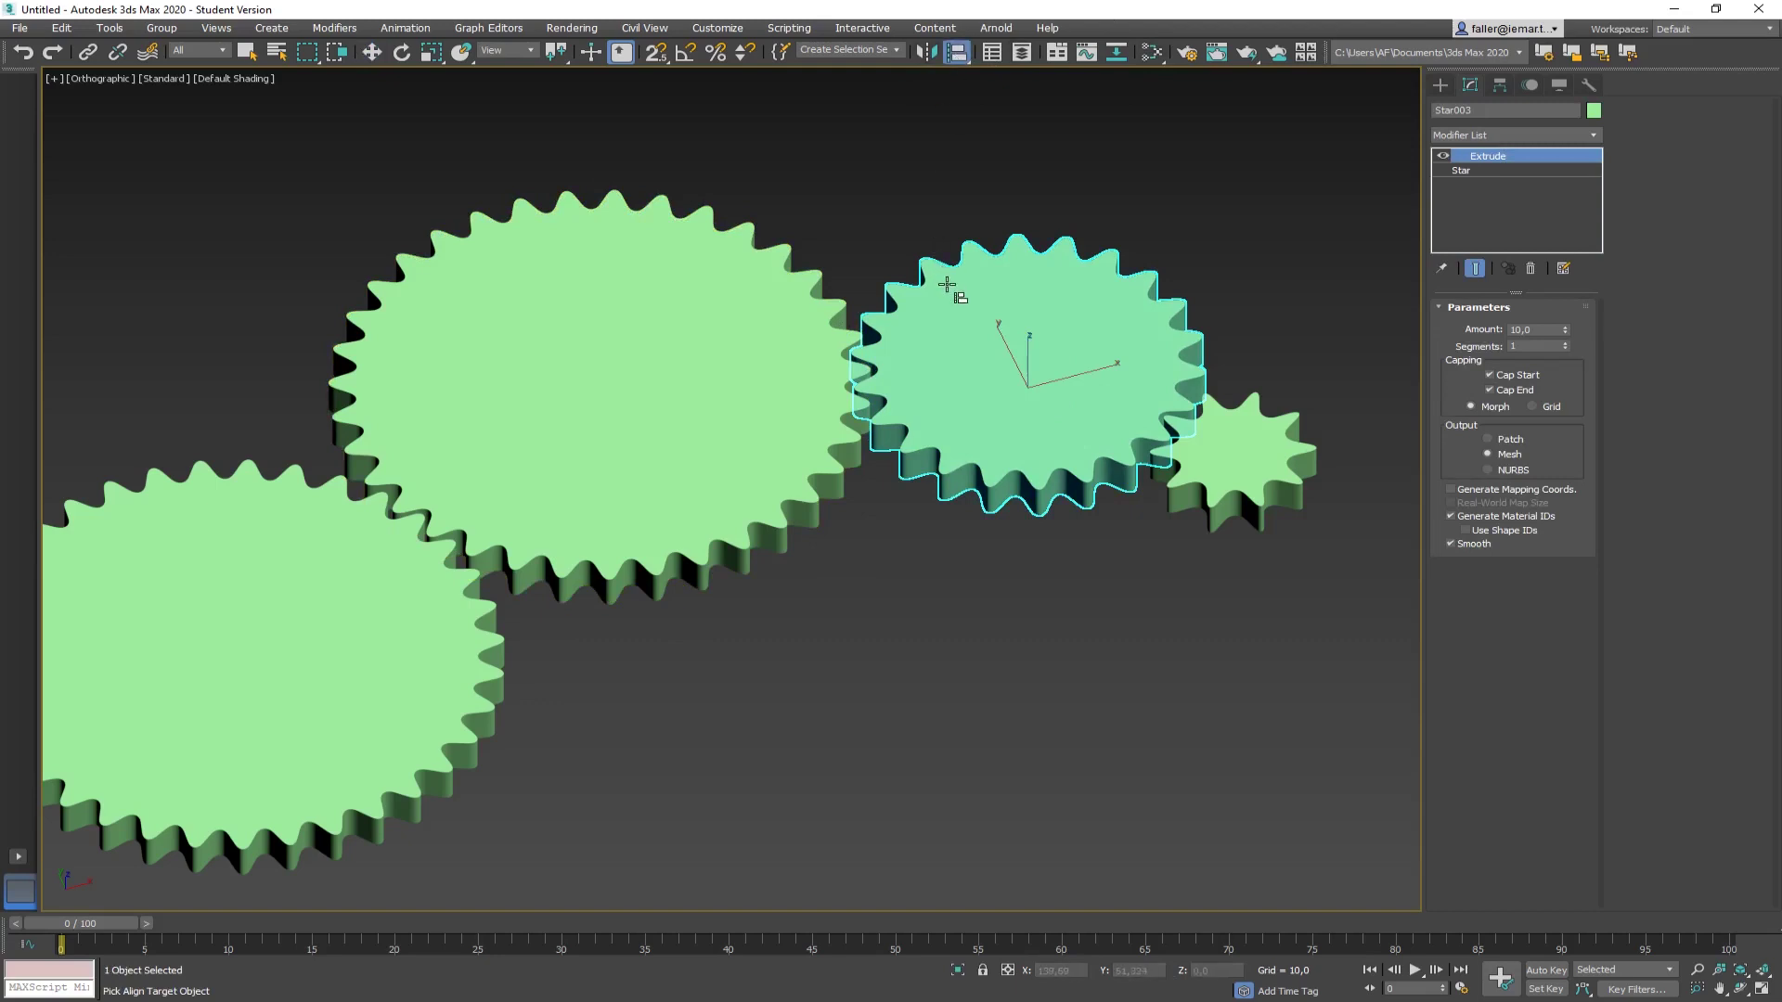
{"action": "left_click", "coordinate": [633, 345]}
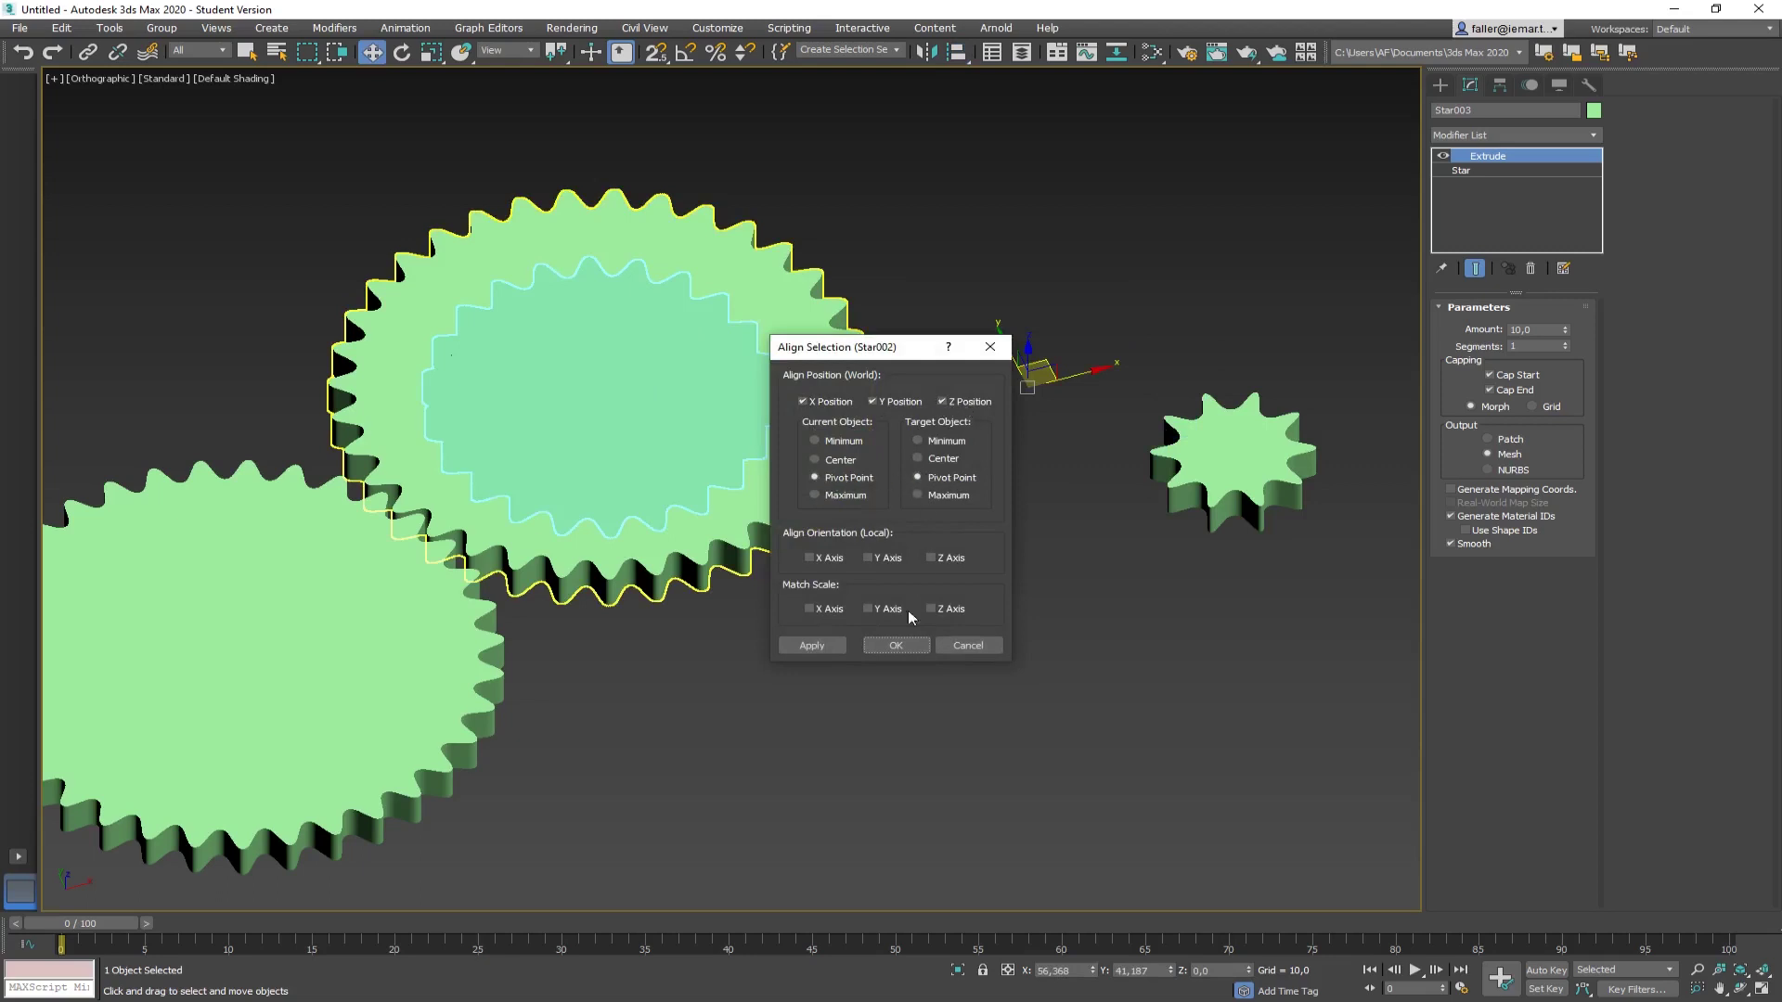
{"action": "left_click", "coordinate": [889, 645]}
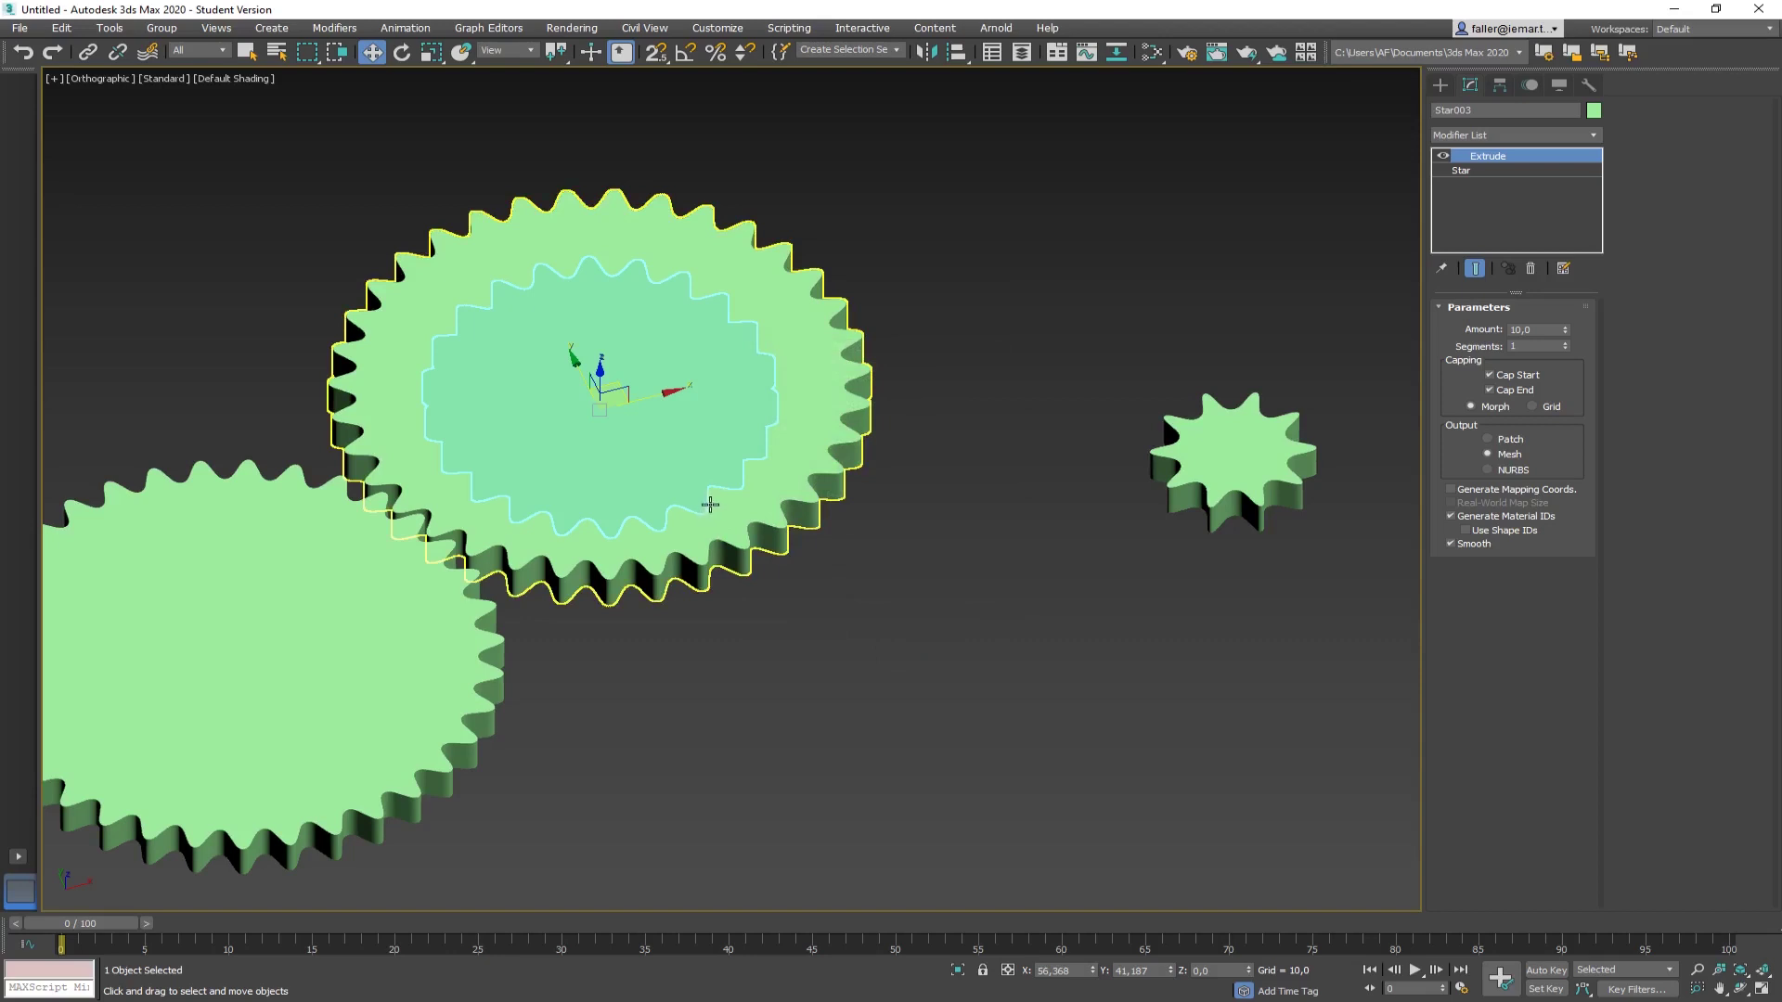
{"action": "middle_click_drag", "start_coordinate": [706, 509], "coordinate": [705, 496], "text": "alt"}
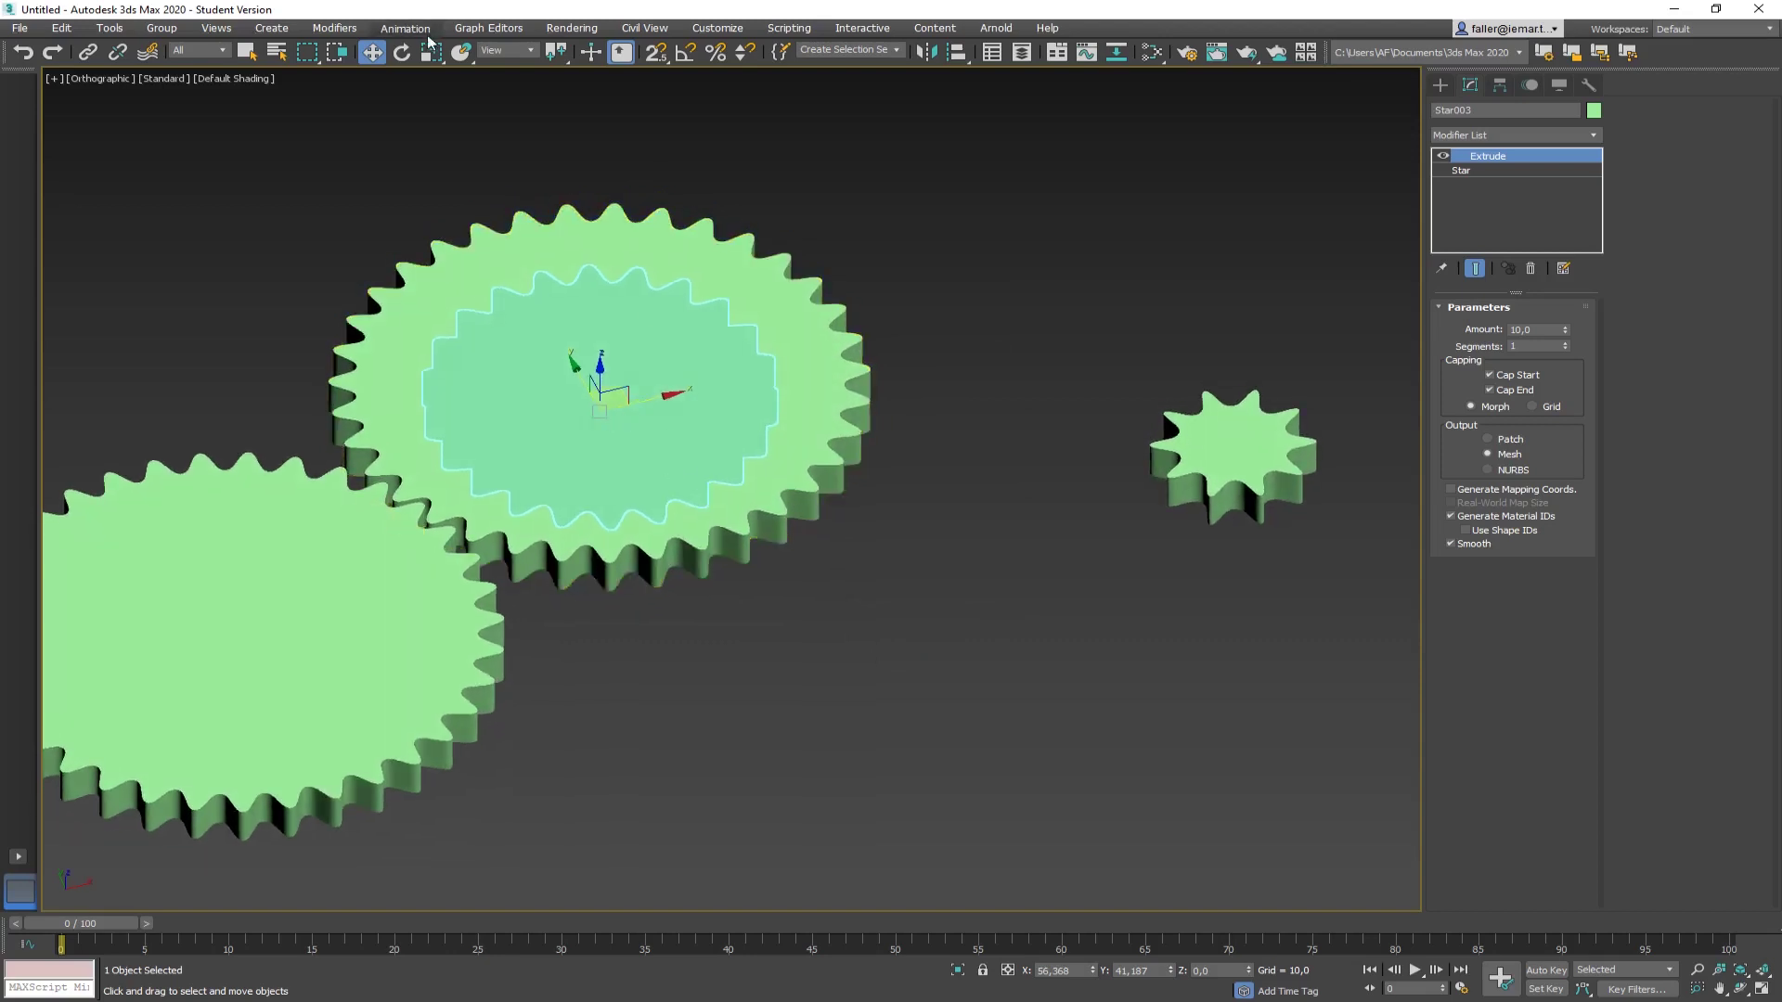
Step: Raise the selected gear to Z 10 in the Move Transform Type-In
{"action": "right_click", "coordinate": [372, 52]}
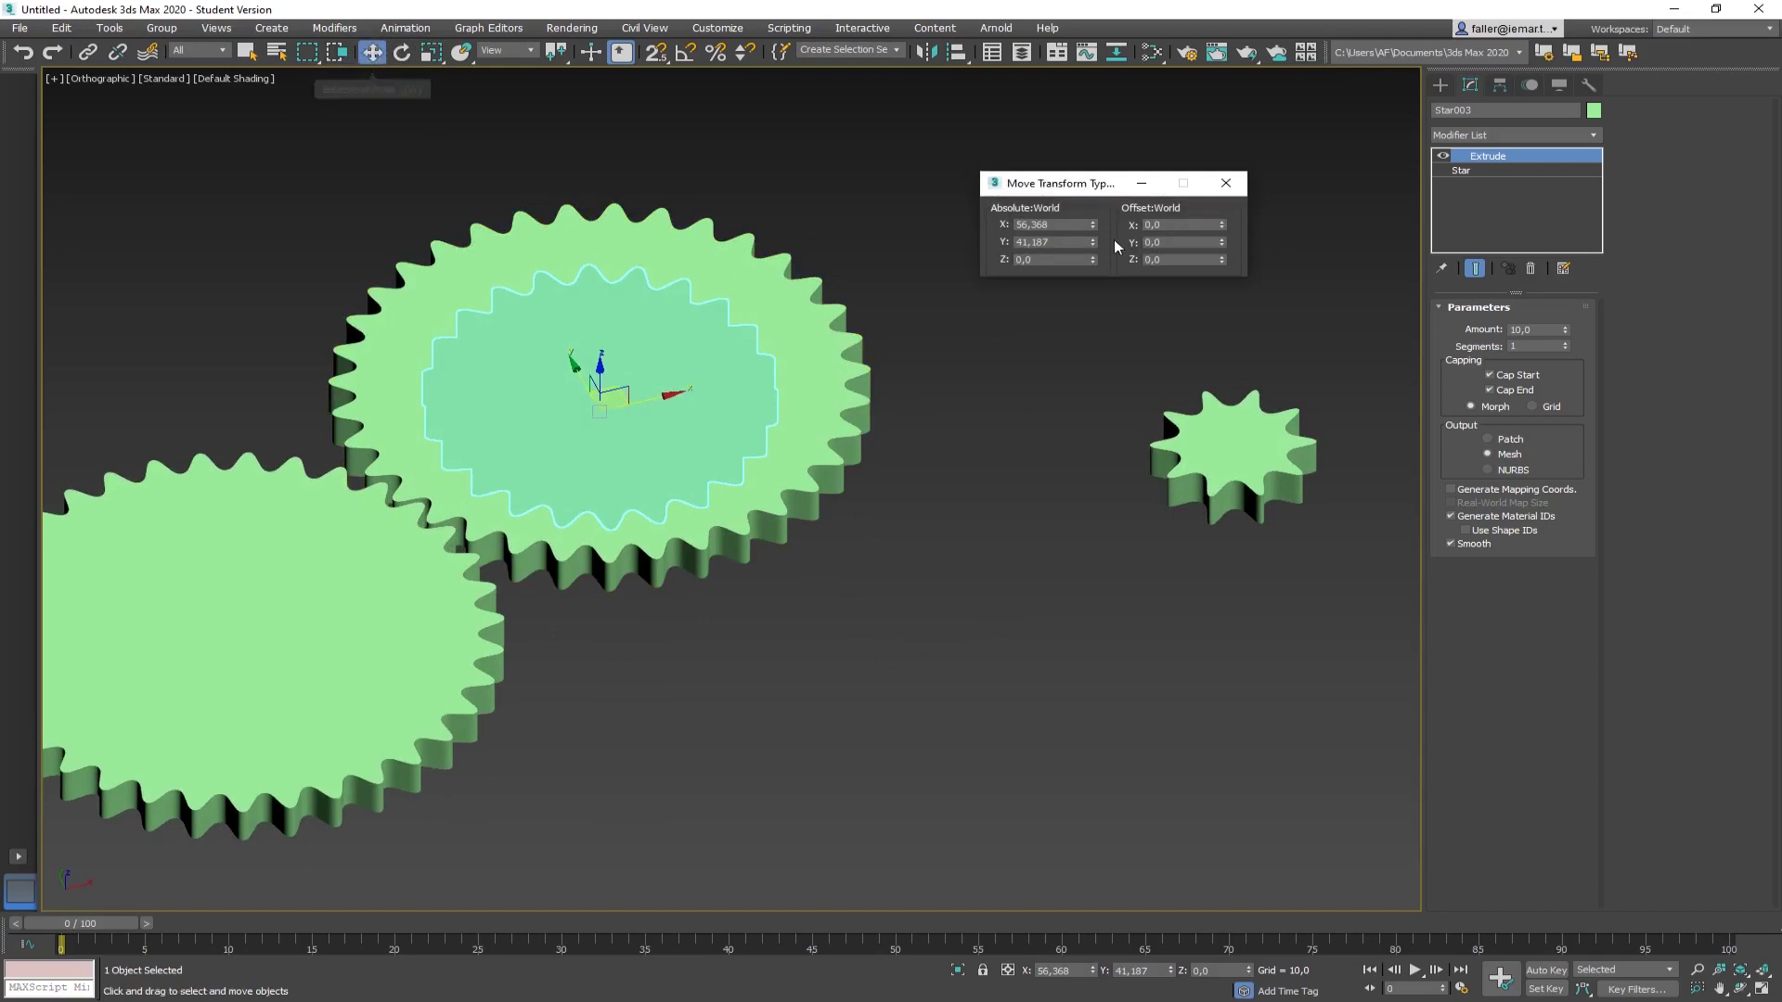
{"action": "double_click", "coordinate": [1054, 260]}
{"action": "type", "text": "10"}
{"action": "key", "text": "Return"}
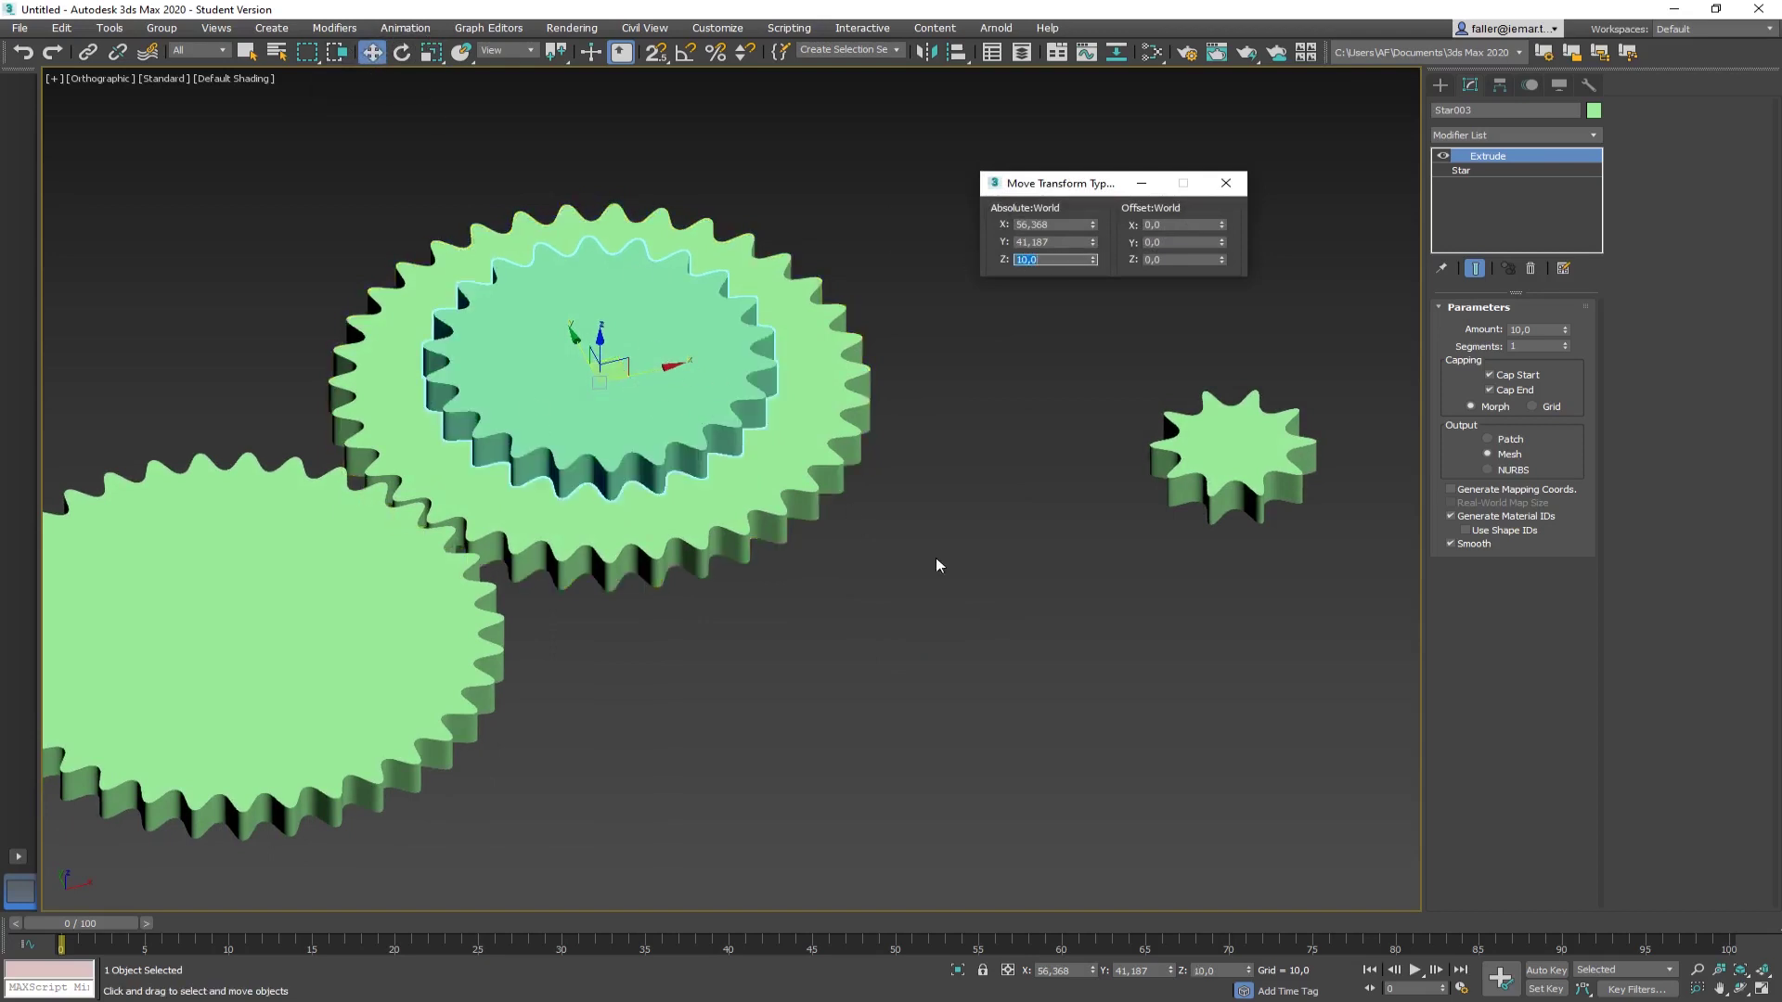
Step: Set the small 10-tooth gear's Z to 10 as well, then tilt the view down
{"action": "left_click", "coordinate": [1157, 566]}
{"action": "left_click", "coordinate": [1207, 506]}
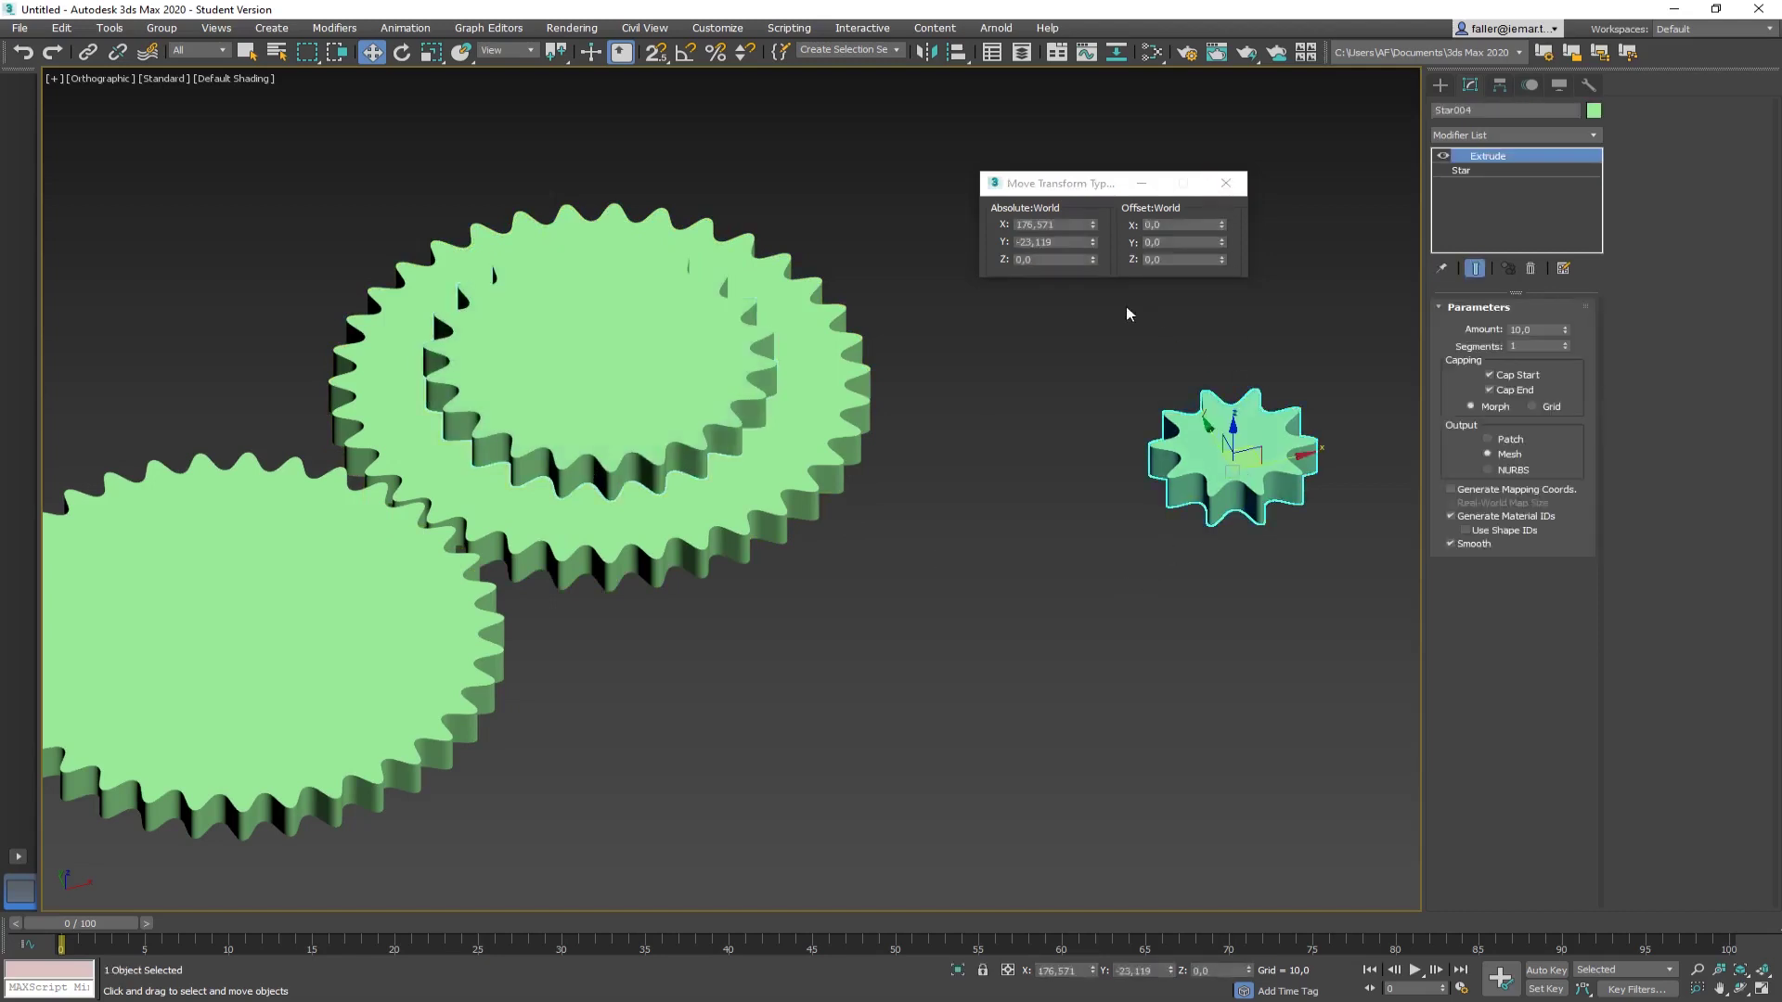
{"action": "left_click", "coordinate": [1044, 260]}
{"action": "type", "text": "1"}
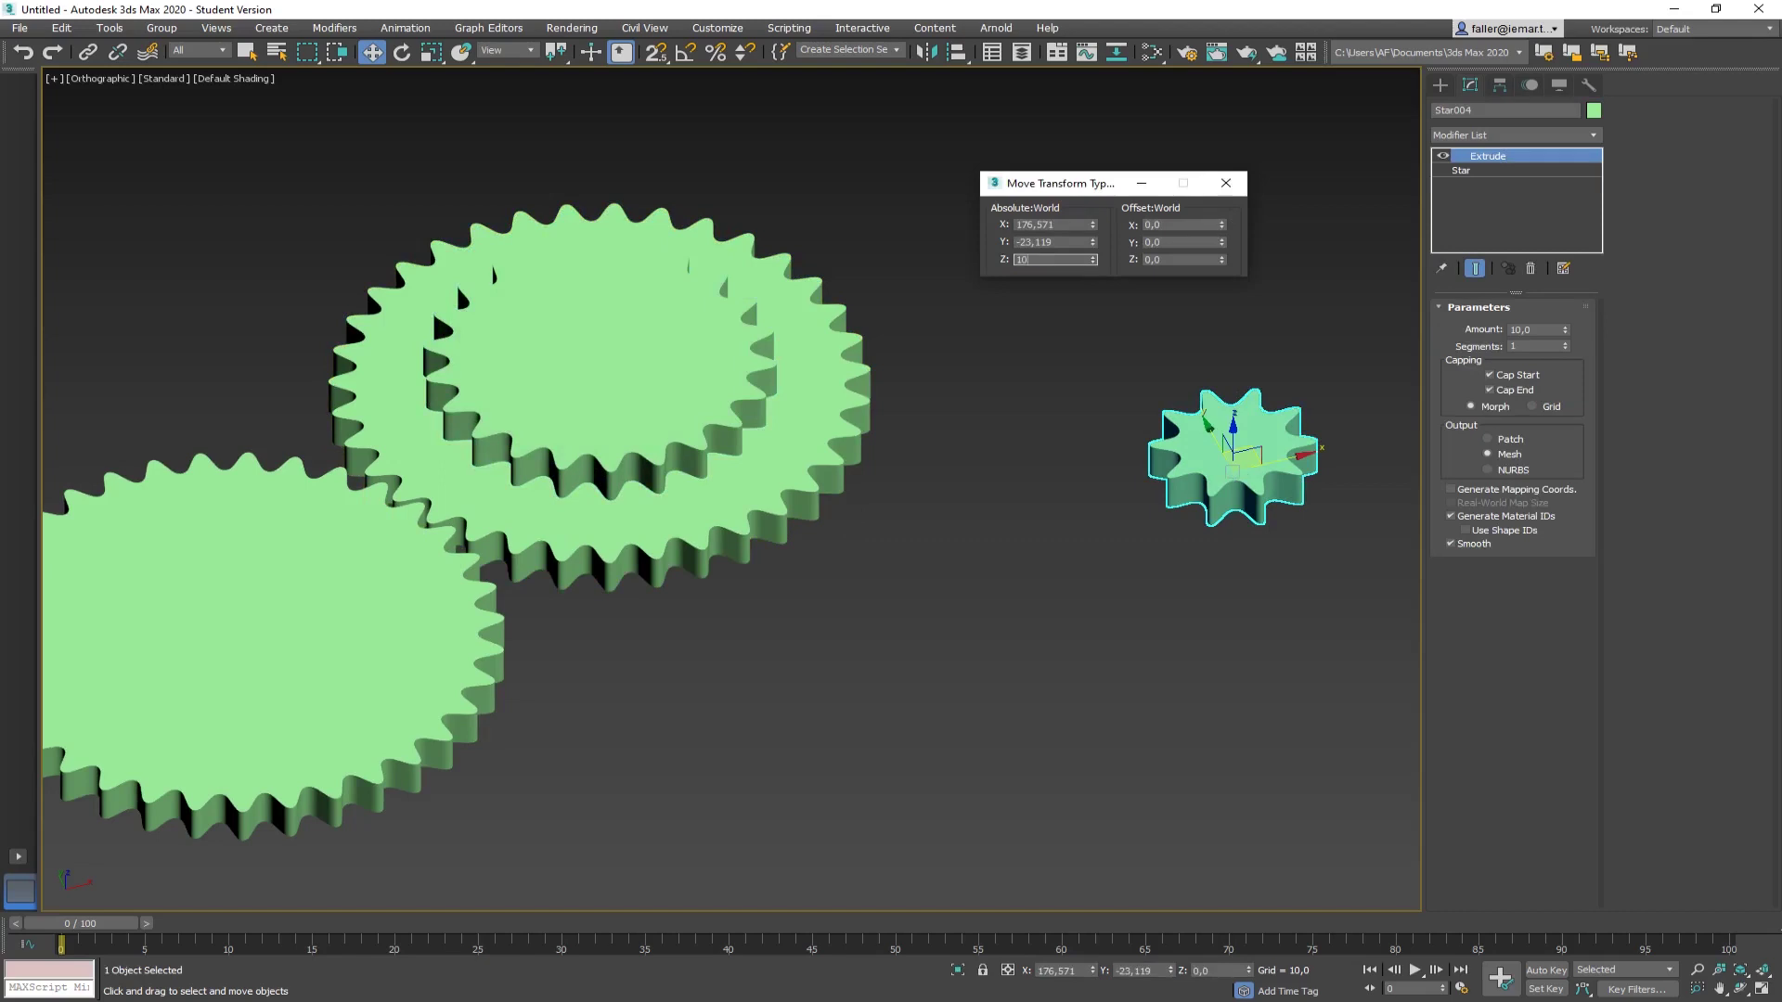
{"action": "type", "text": "0"}
{"action": "key", "text": "Return"}
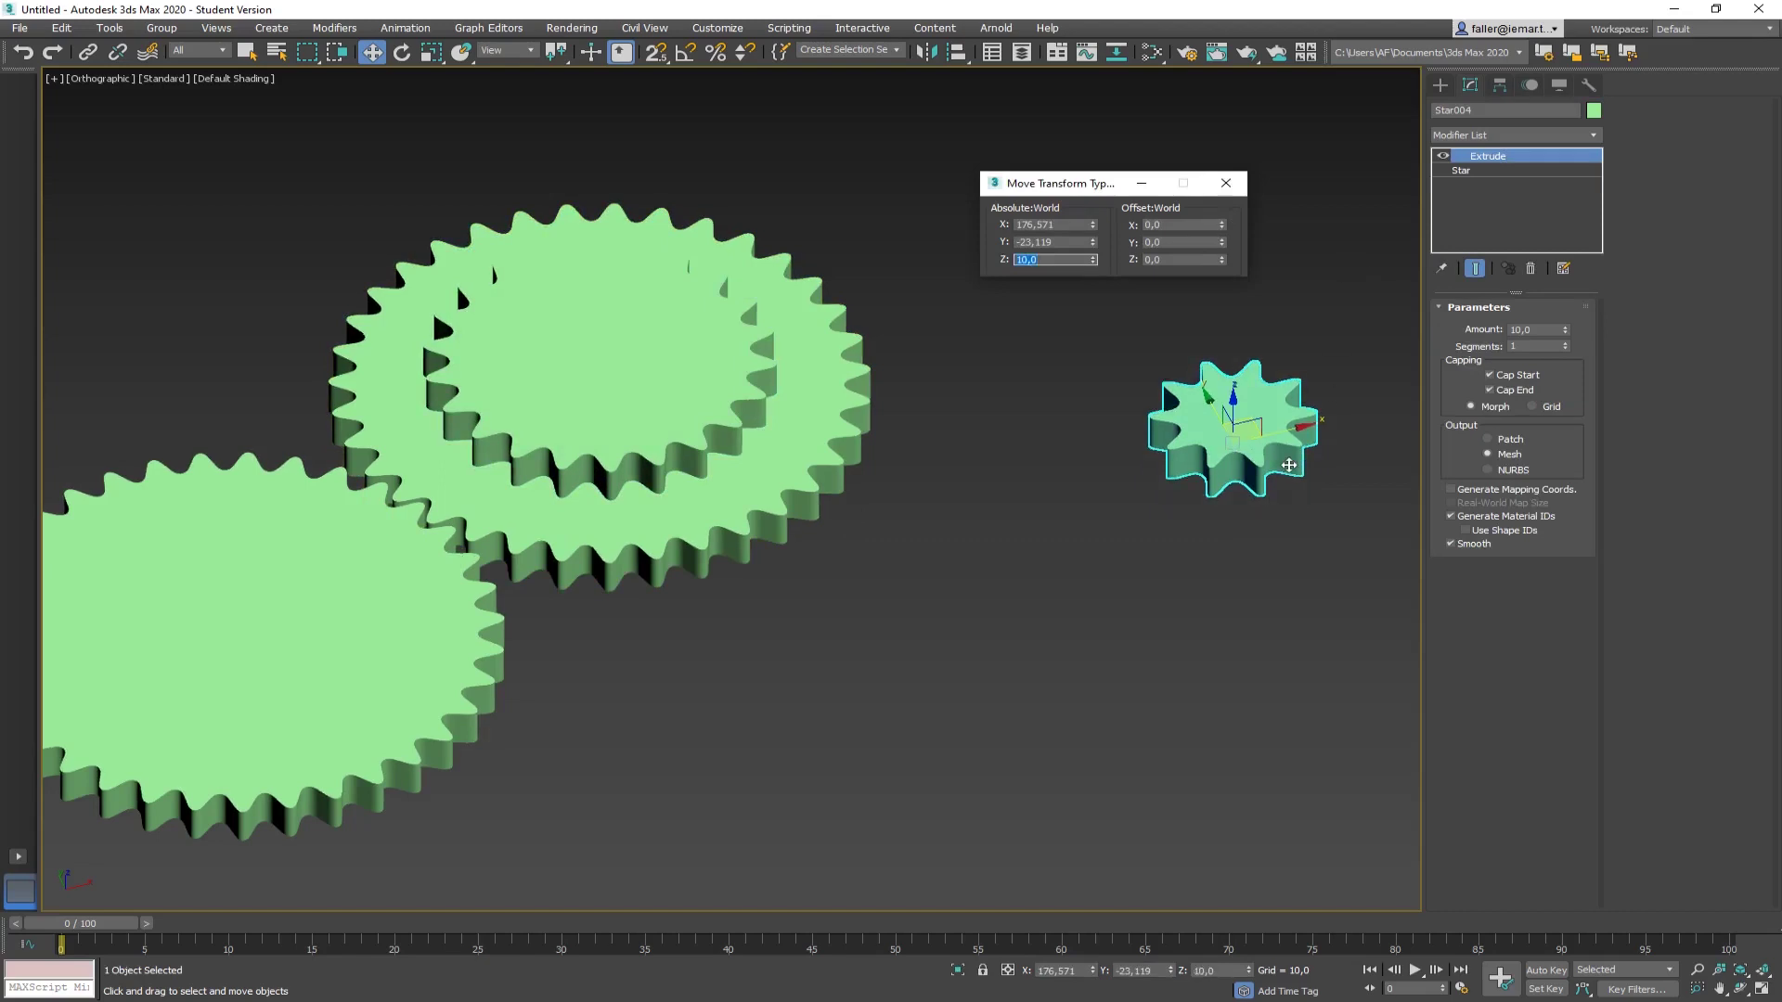
{"action": "mouse_move", "coordinate": [1023, 392]}
{"action": "middle_mouse_down", "text": "alt"}
{"action": "mouse_move", "coordinate": [916, 498]}
{"action": "mouse_move", "coordinate": [755, 502]}
{"action": "middle_mouse_up", "text": "alt"}
Step: In wireframe Top view, move Star004 against Star003 so their teeth mesh, then restore shading and deselect
{"action": "key", "text": "t"}
{"action": "scroll", "coordinate": [755, 501], "scroll_direction": "down", "scroll_amount": 3}
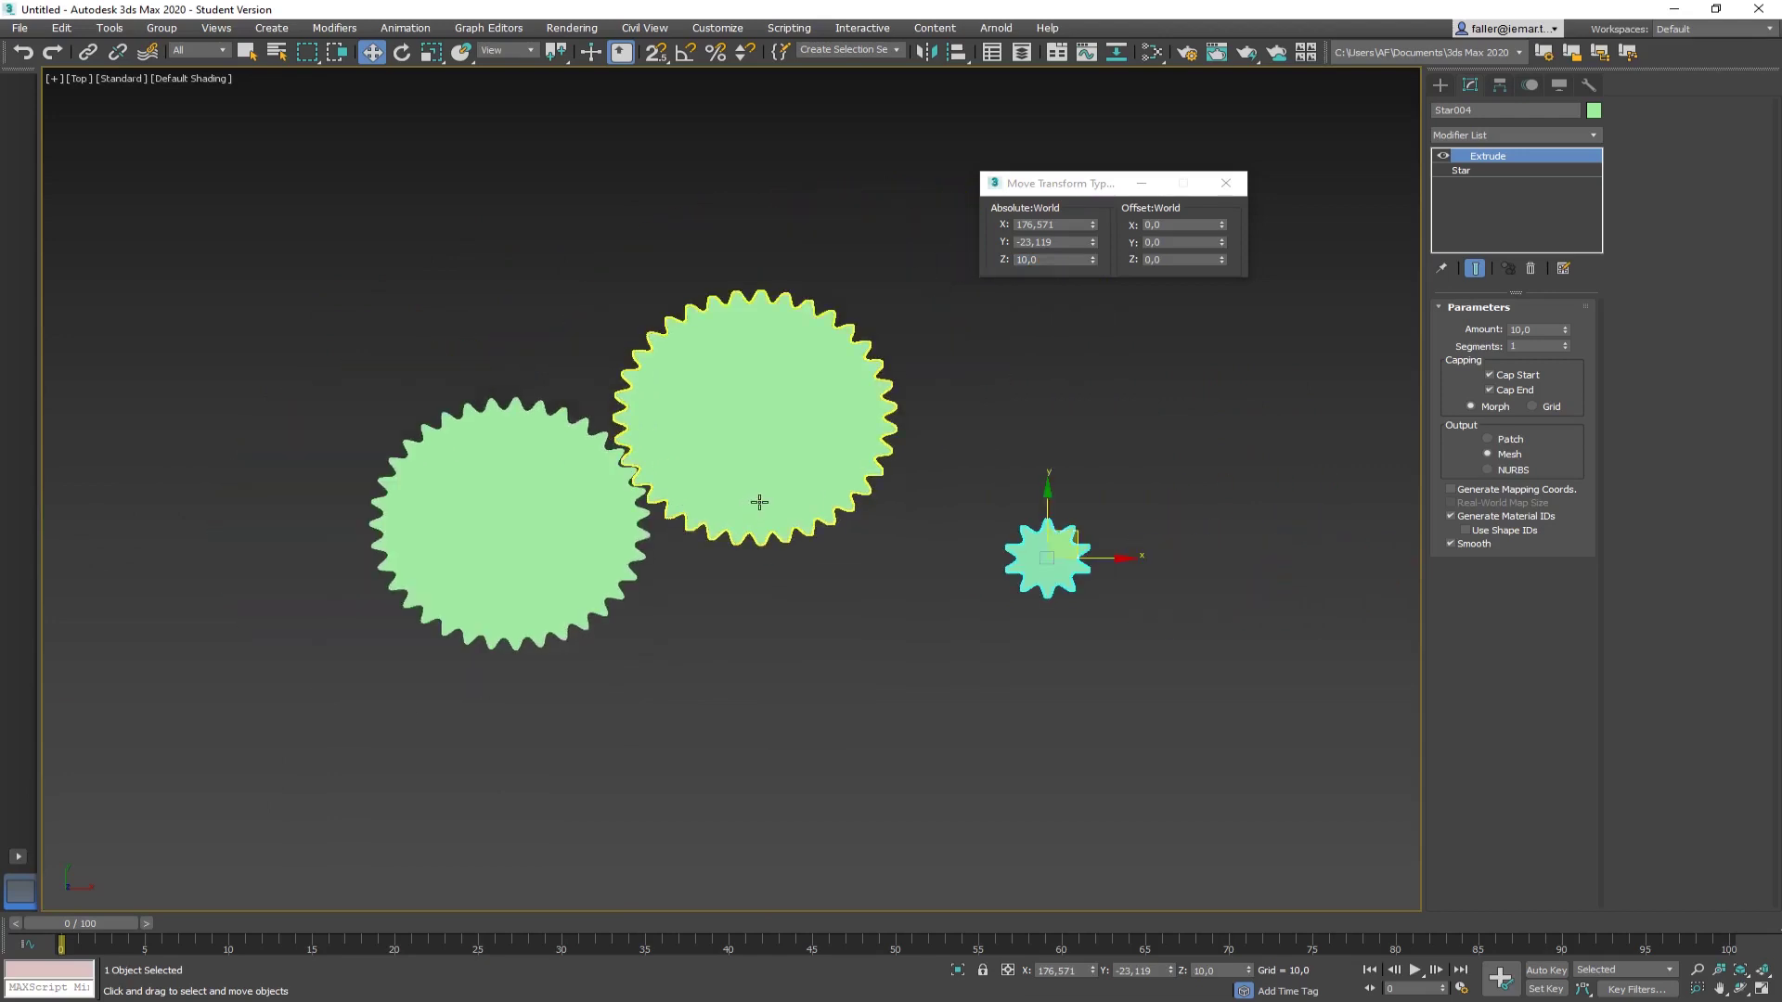
{"action": "key", "text": "F3"}
{"action": "left_click_drag", "start_coordinate": [1081, 540], "coordinate": [910, 433]}
{"action": "middle_click_drag", "start_coordinate": [833, 593], "coordinate": [828, 543], "text": "alt"}
{"action": "key", "text": "F3"}
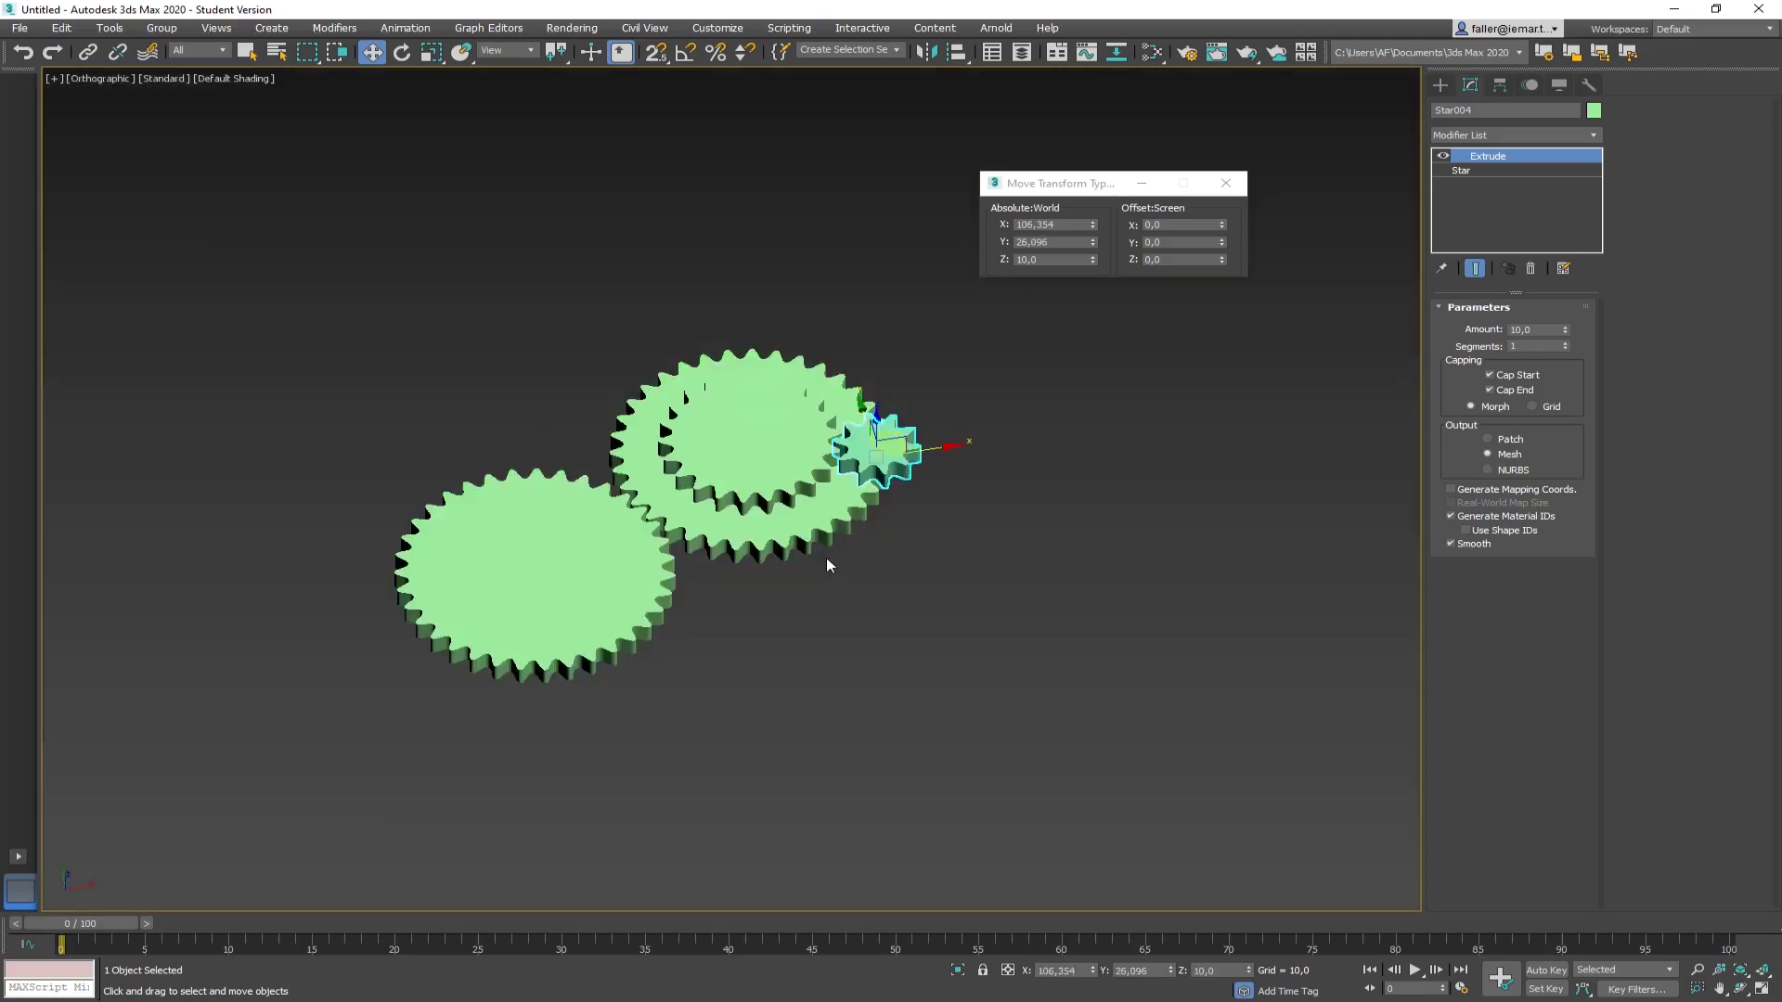
{"action": "scroll", "coordinate": [831, 533], "scroll_direction": "up", "scroll_amount": 5}
{"action": "scroll", "coordinate": [893, 522], "scroll_direction": "down", "scroll_amount": 2}
{"action": "left_click", "coordinate": [739, 626]}
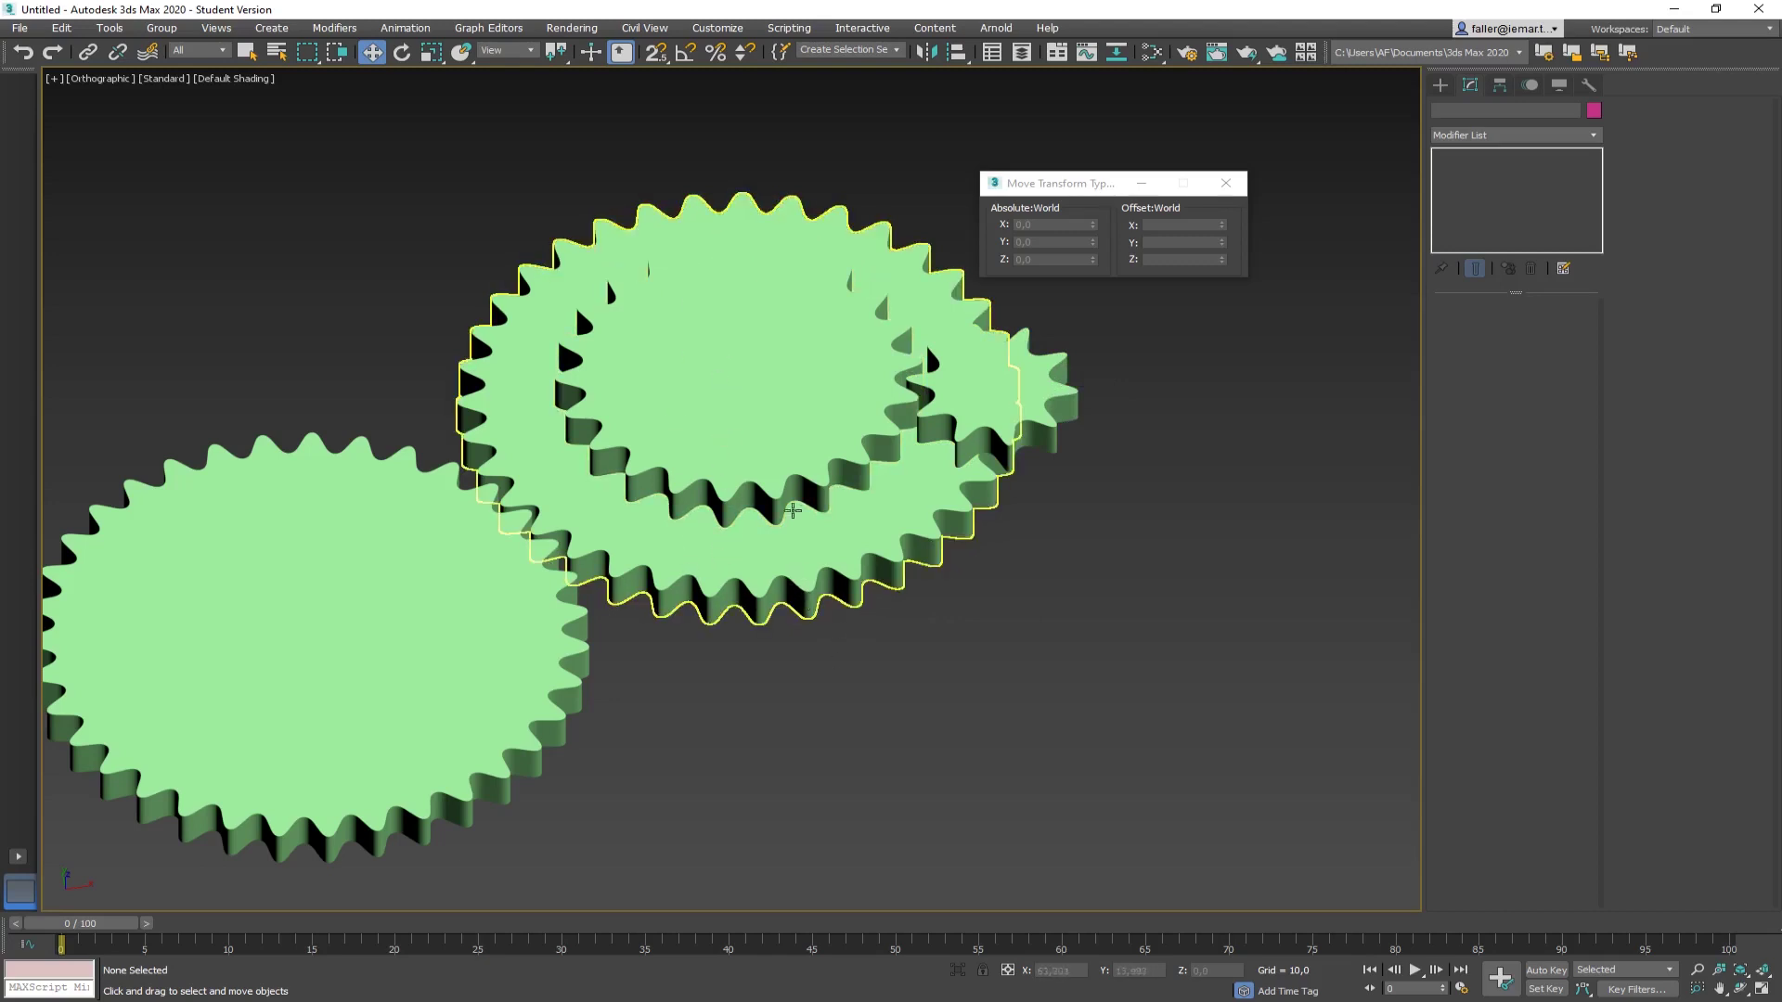
Step: Link the inner gear Star003 to the large middle gear Star002 as its parent
{"action": "left_click", "coordinate": [804, 590]}
{"action": "left_click", "coordinate": [869, 643]}
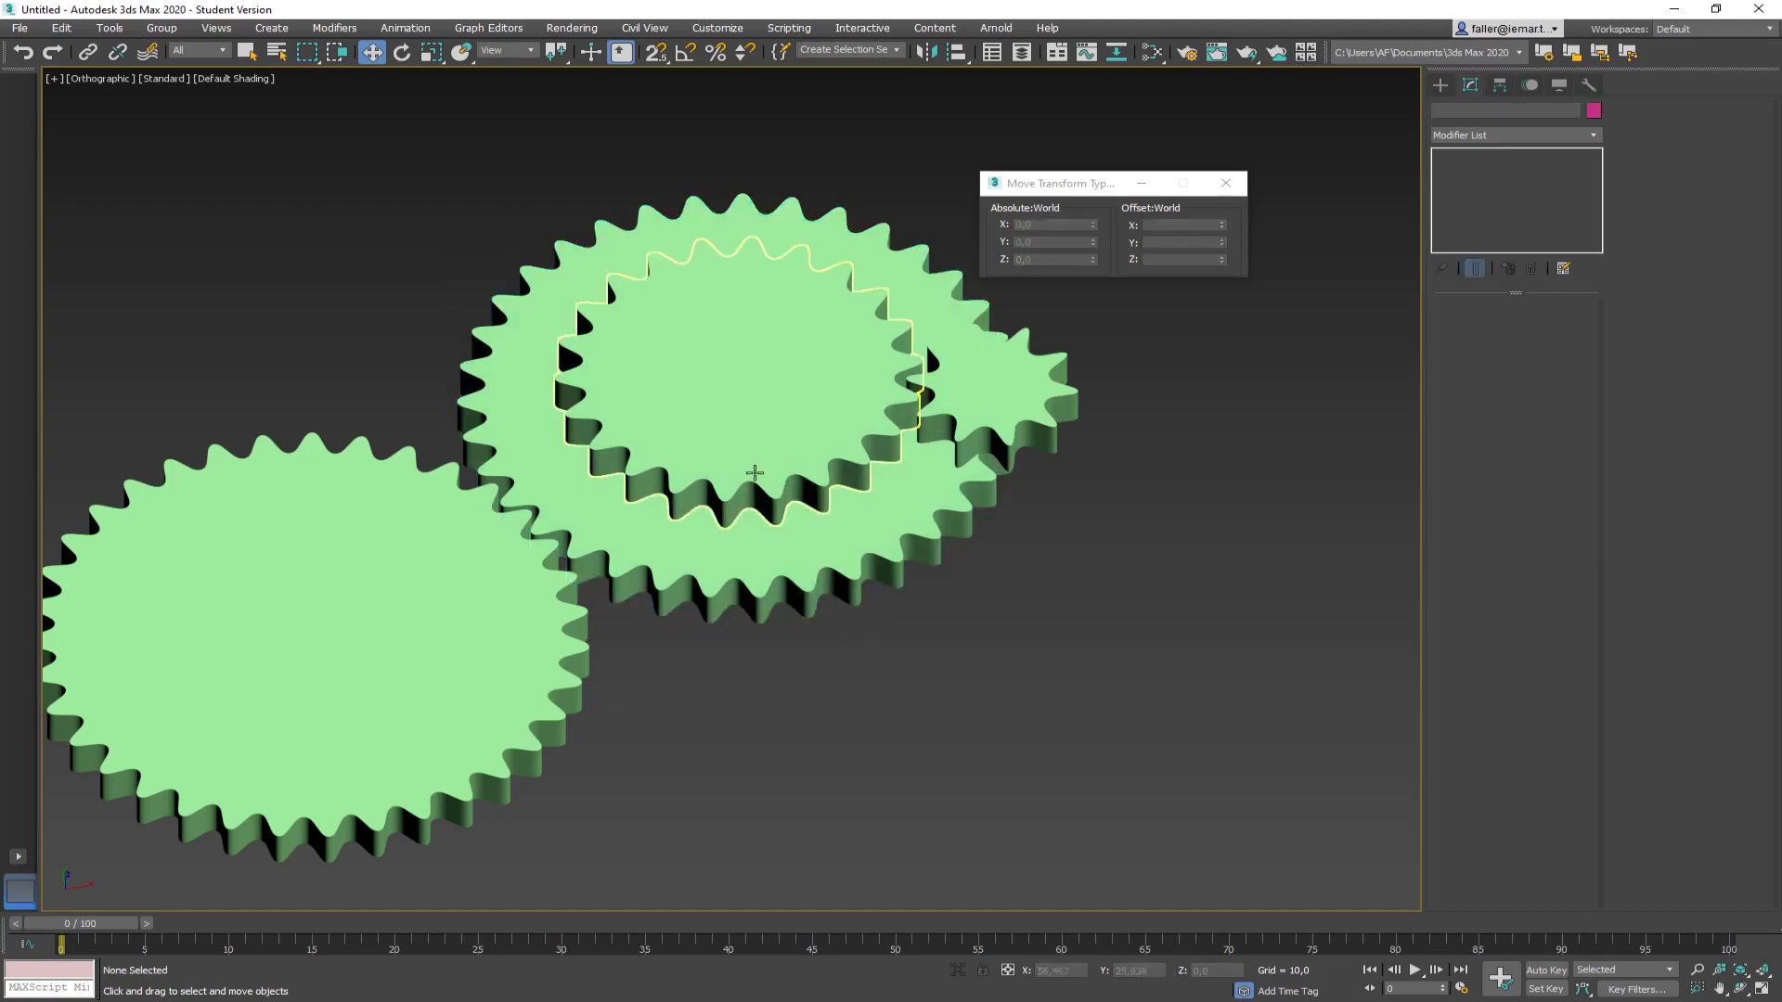
{"action": "left_click", "coordinate": [753, 468]}
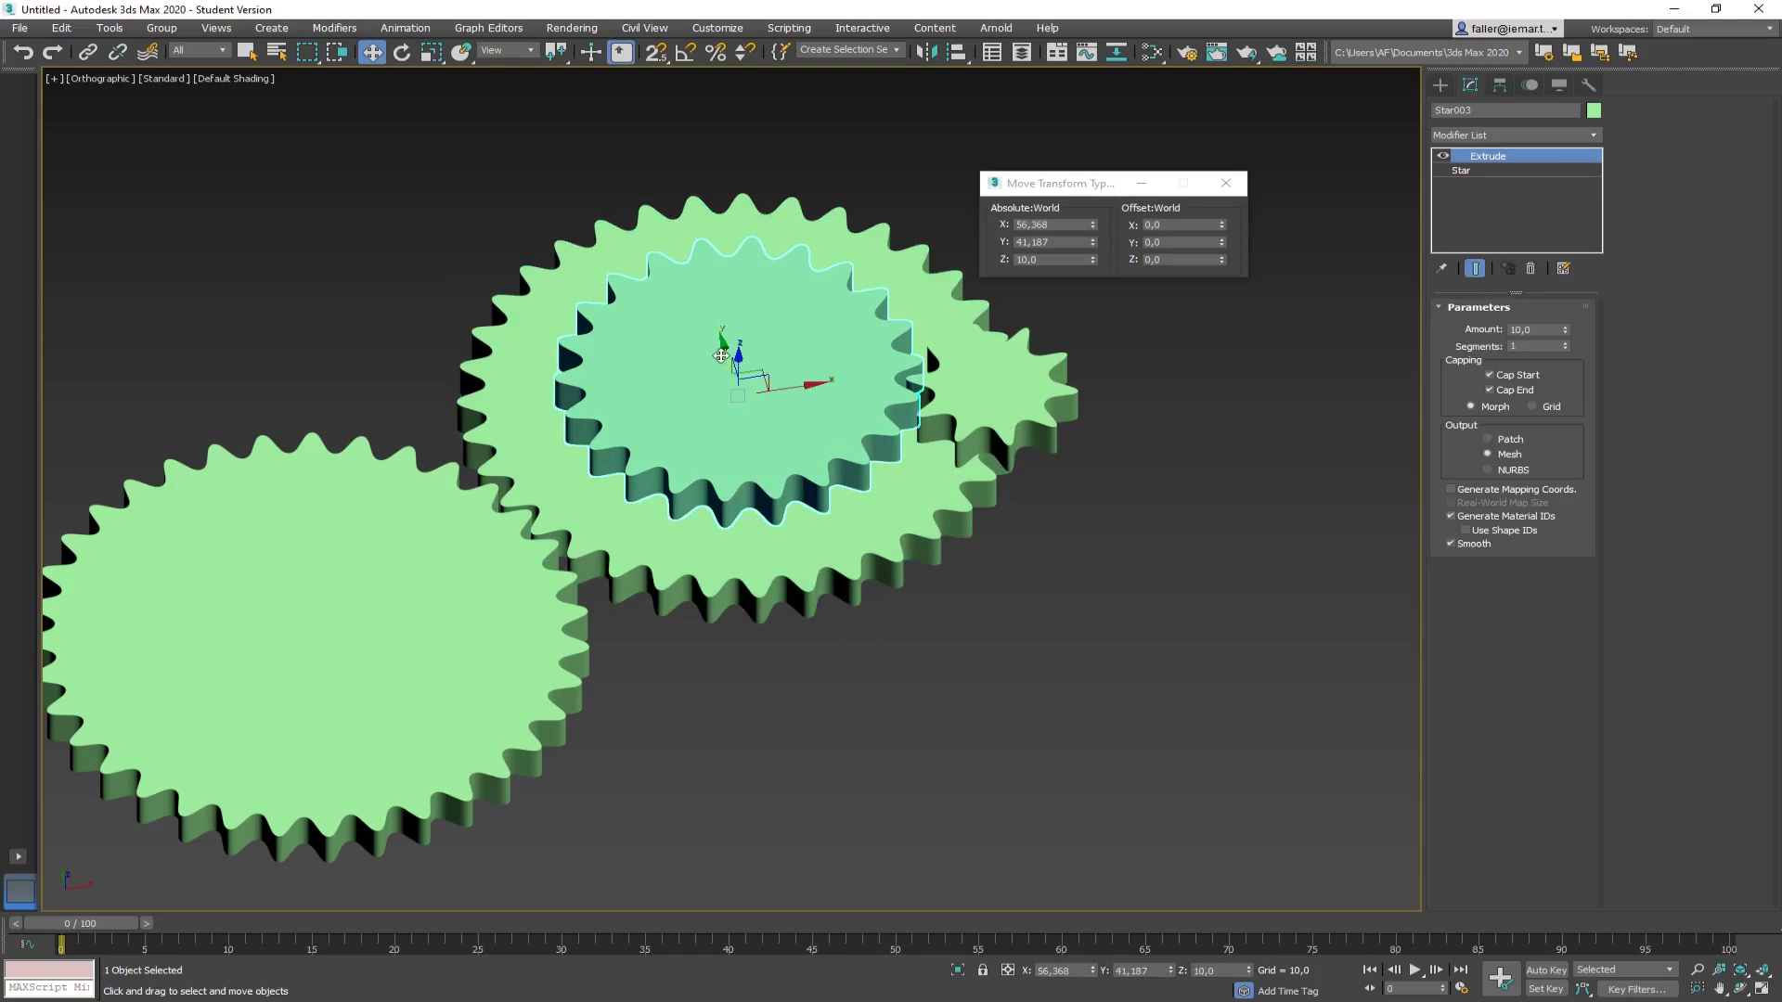
{"action": "left_click", "coordinate": [87, 53]}
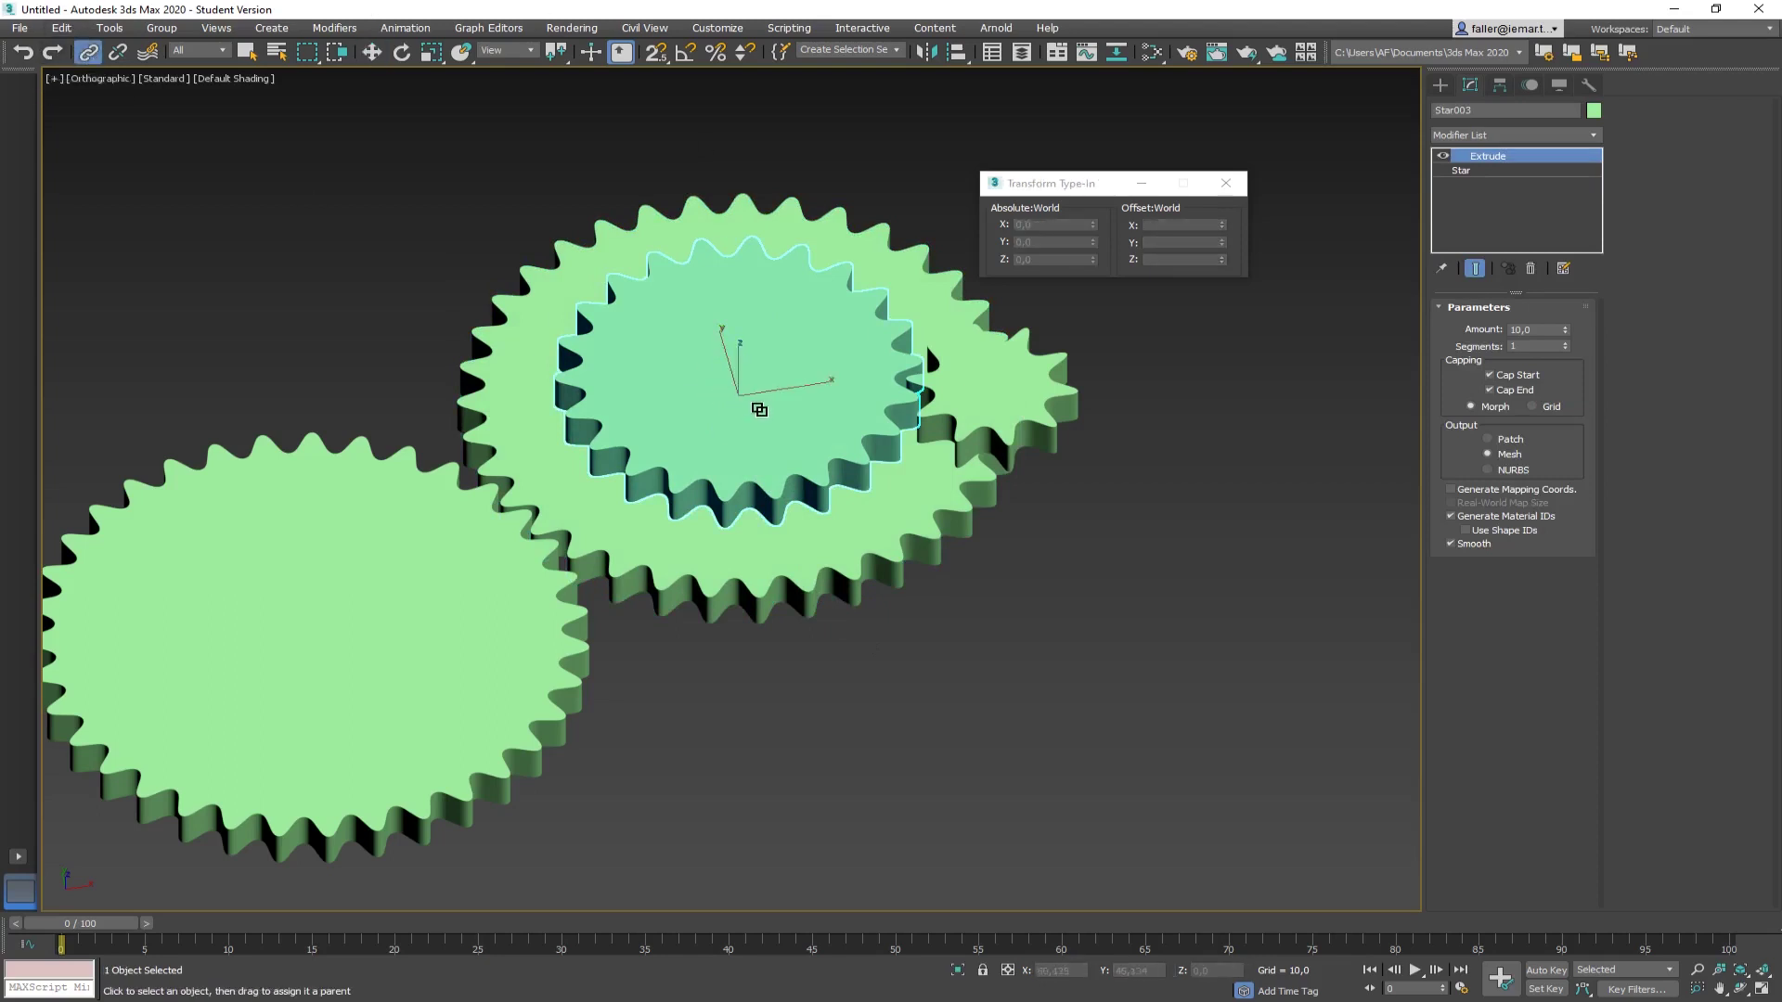
{"action": "left_click_drag", "start_coordinate": [759, 410], "coordinate": [857, 536]}
{"action": "left_click_drag", "start_coordinate": [857, 535], "coordinate": [855, 534]}
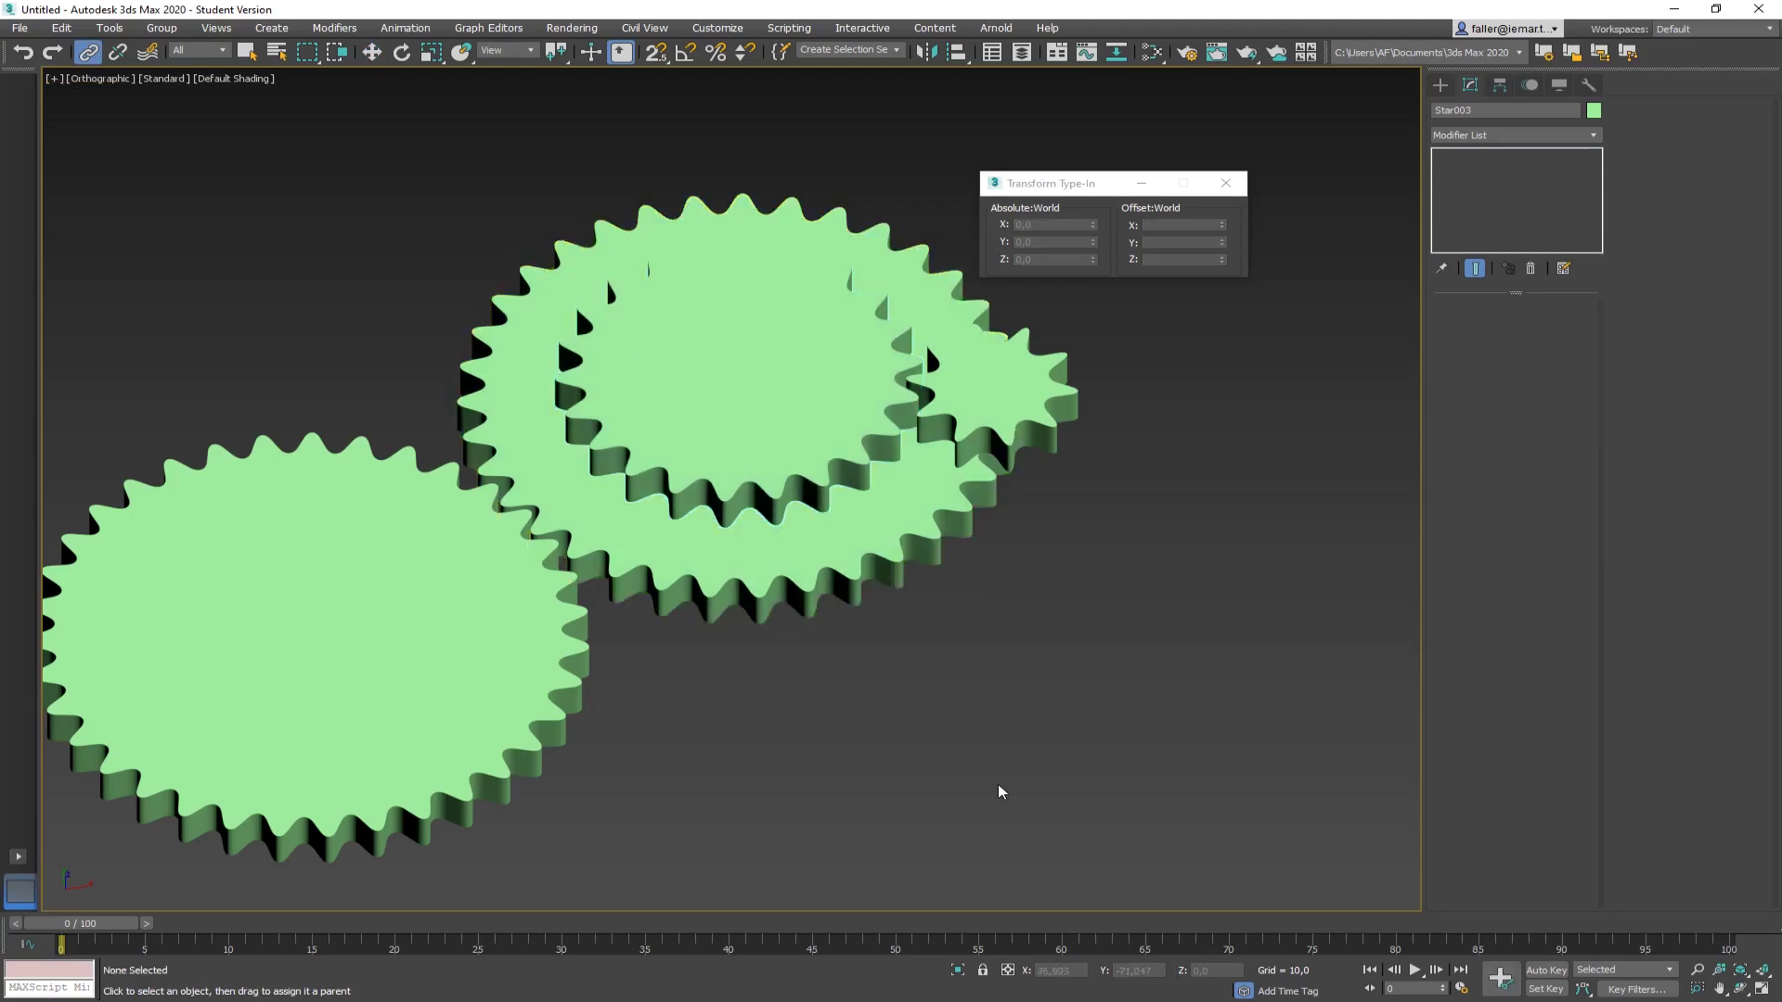
Step: Test the link by rotating Star002 slightly, then recentre the view
{"action": "left_click", "coordinate": [856, 578]}
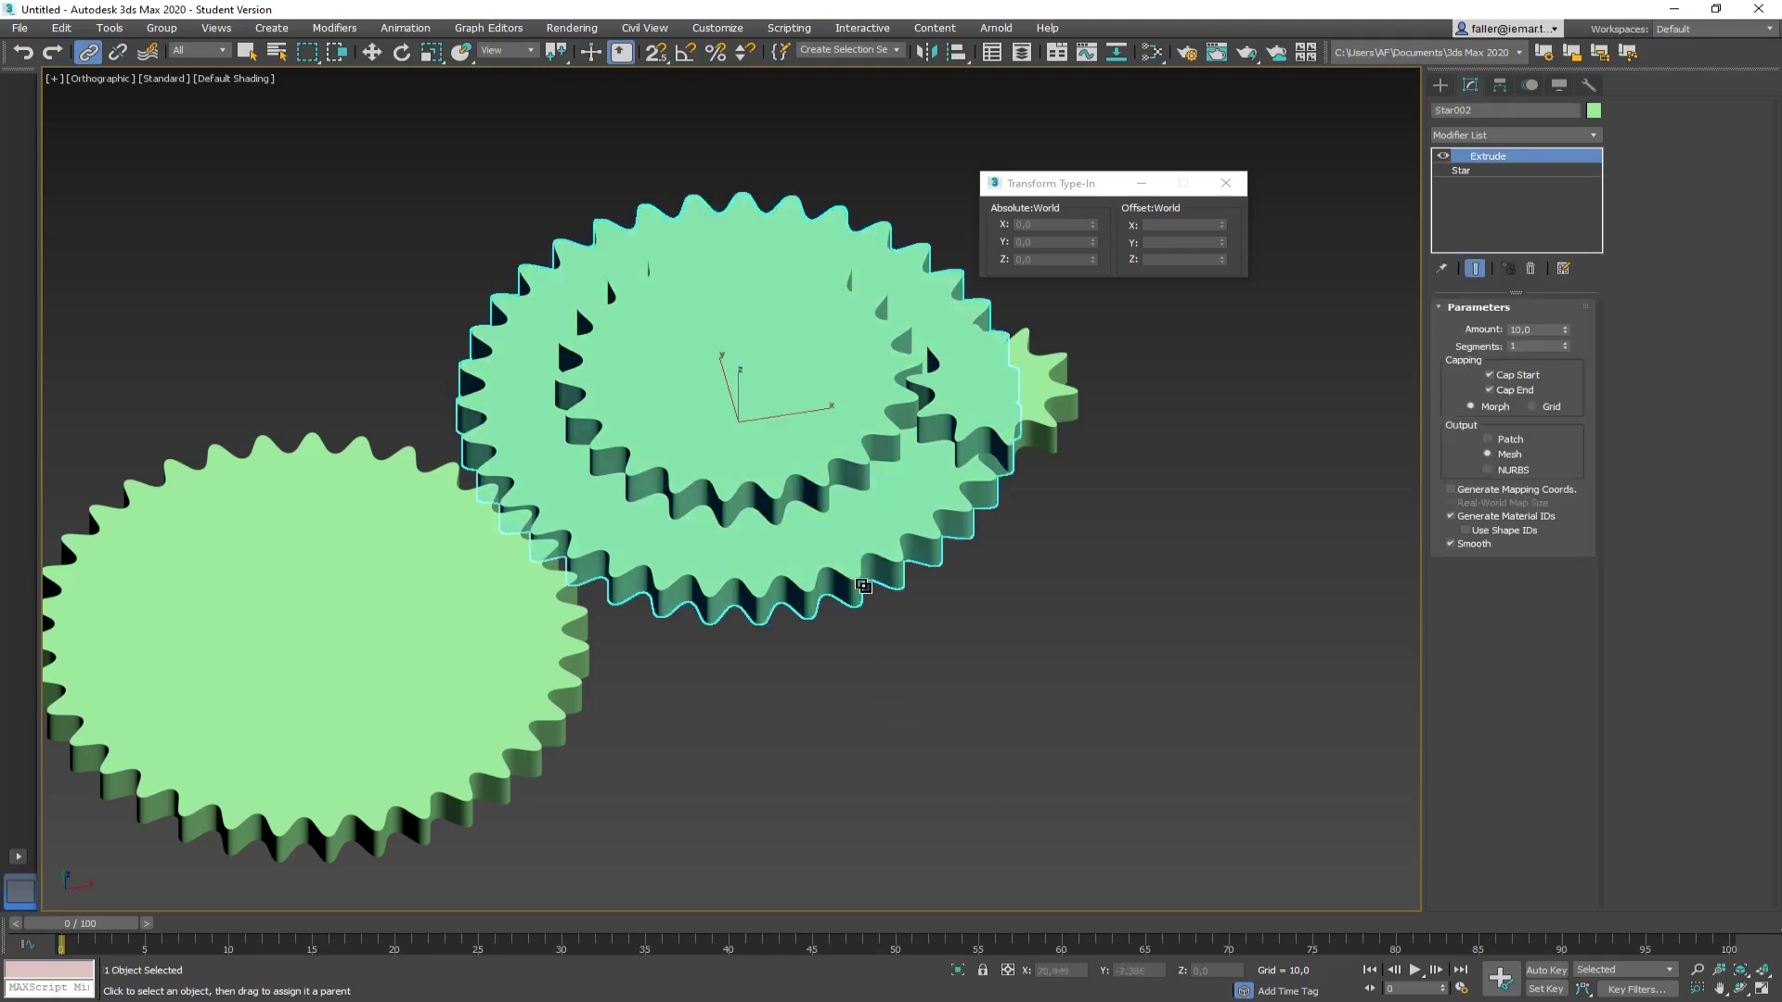
{"action": "left_click", "coordinate": [401, 52]}
{"action": "left_click_drag", "start_coordinate": [731, 472], "coordinate": [787, 462]}
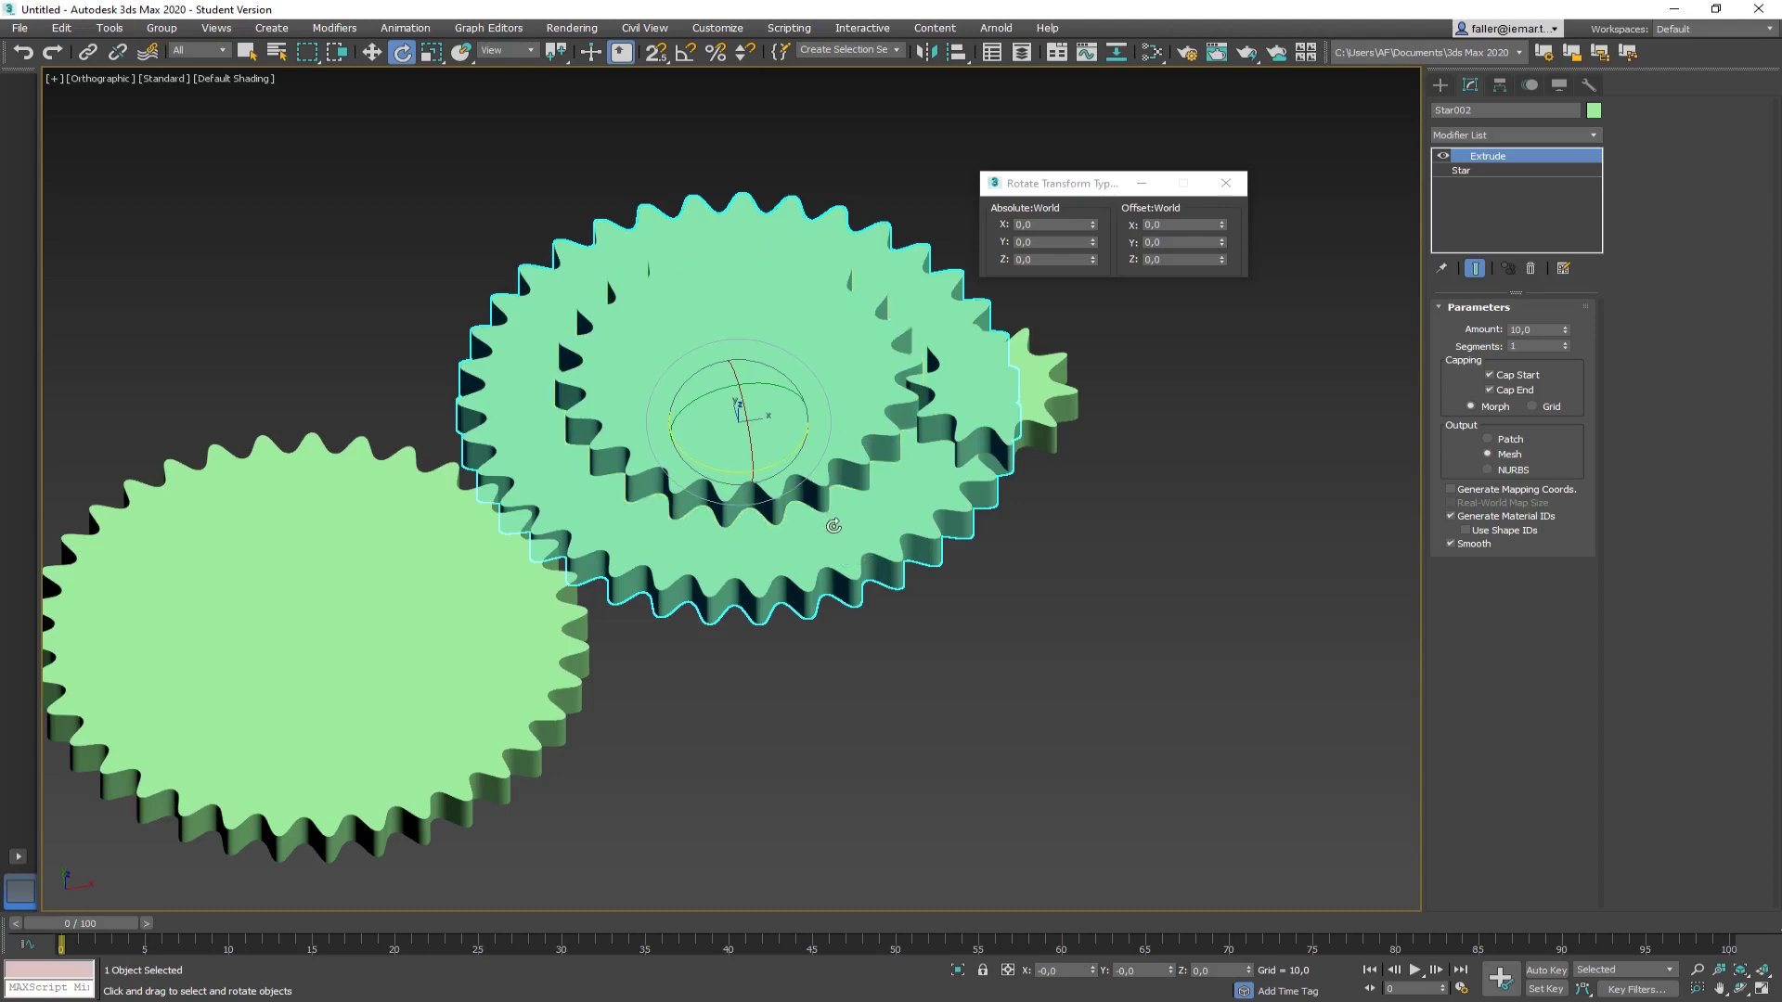
{"action": "left_click", "coordinate": [1054, 779]}
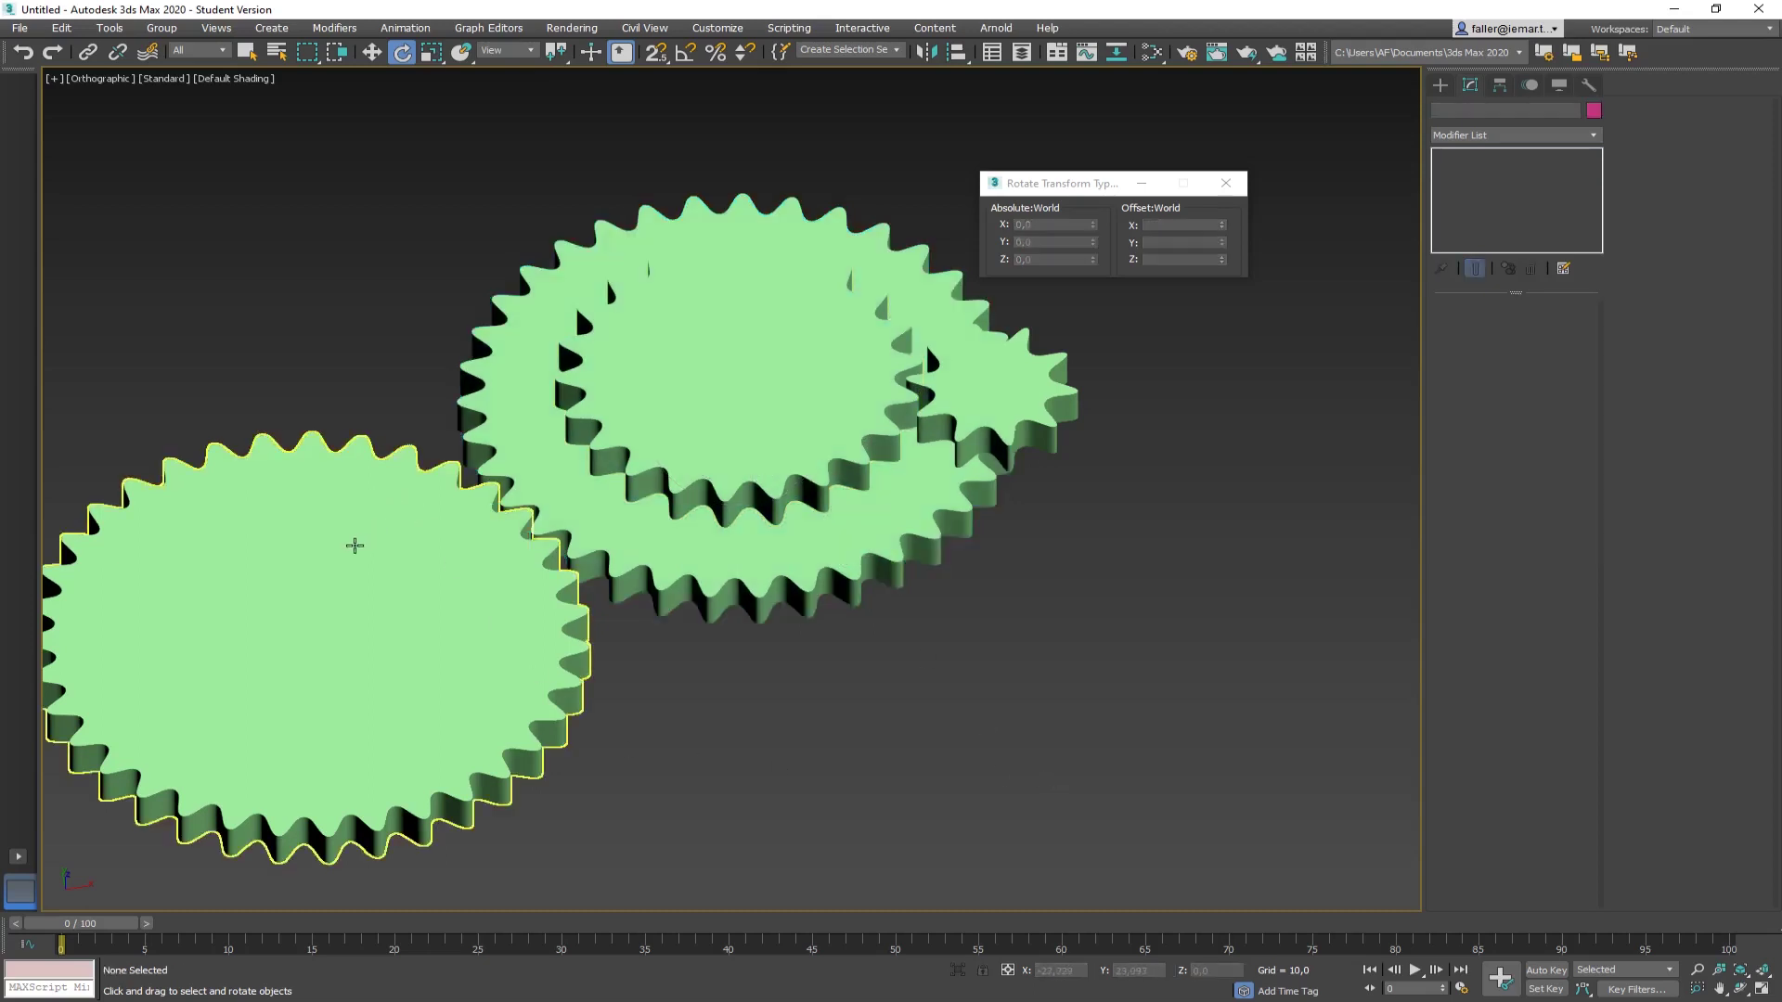
{"action": "middle_click_drag", "start_coordinate": [318, 589], "coordinate": [402, 553]}
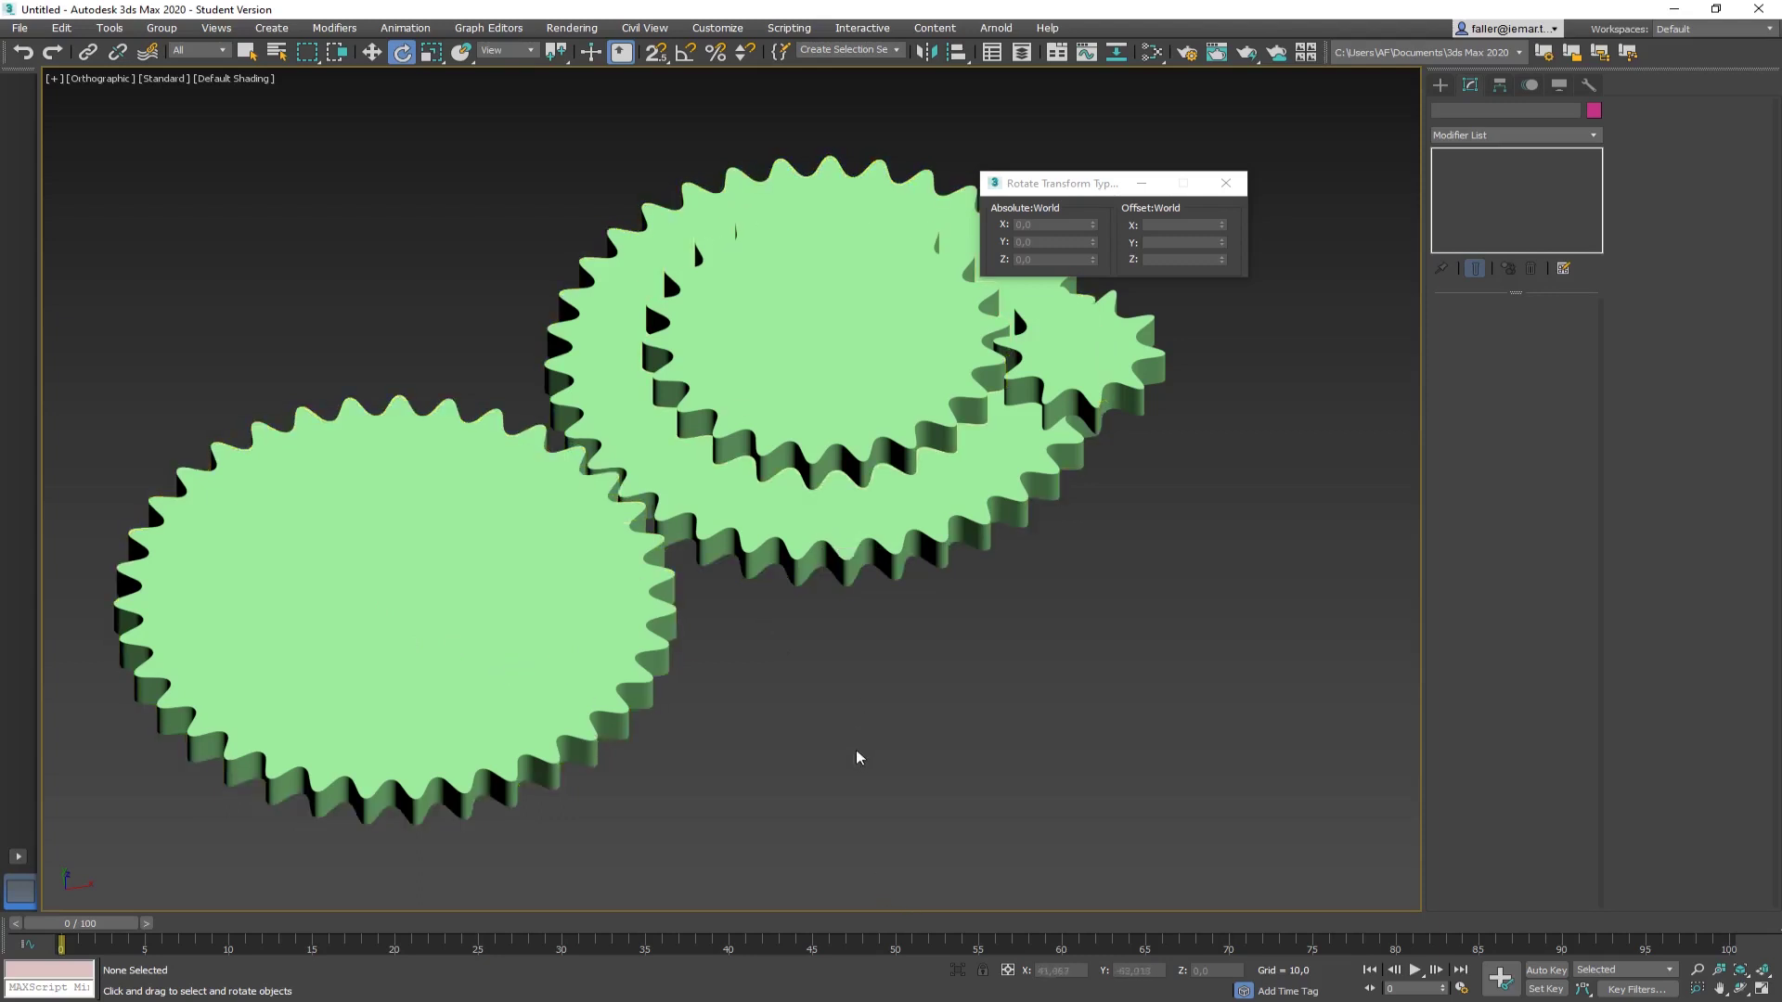
Step: Start Wire Parameters from Star001's Transform > Rotation > Z Rotation
{"action": "left_click", "coordinate": [617, 706]}
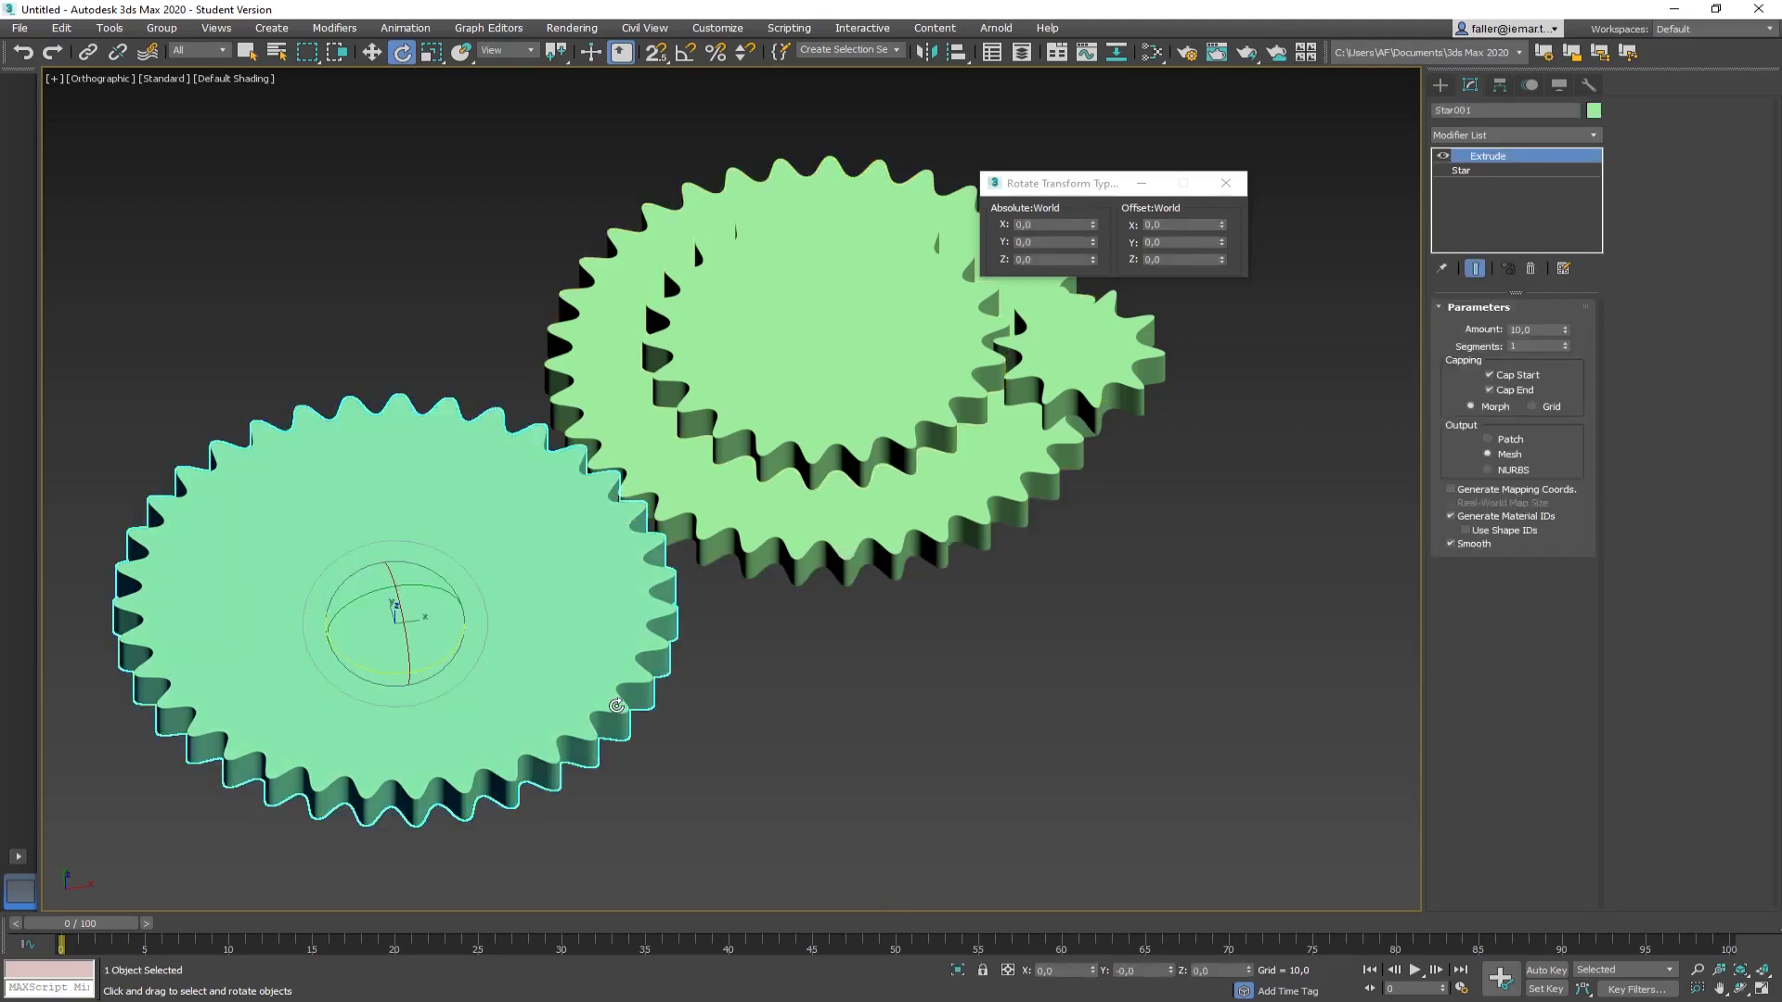
{"action": "right_click", "coordinate": [565, 663]}
{"action": "mouse_move", "coordinate": [608, 842]}
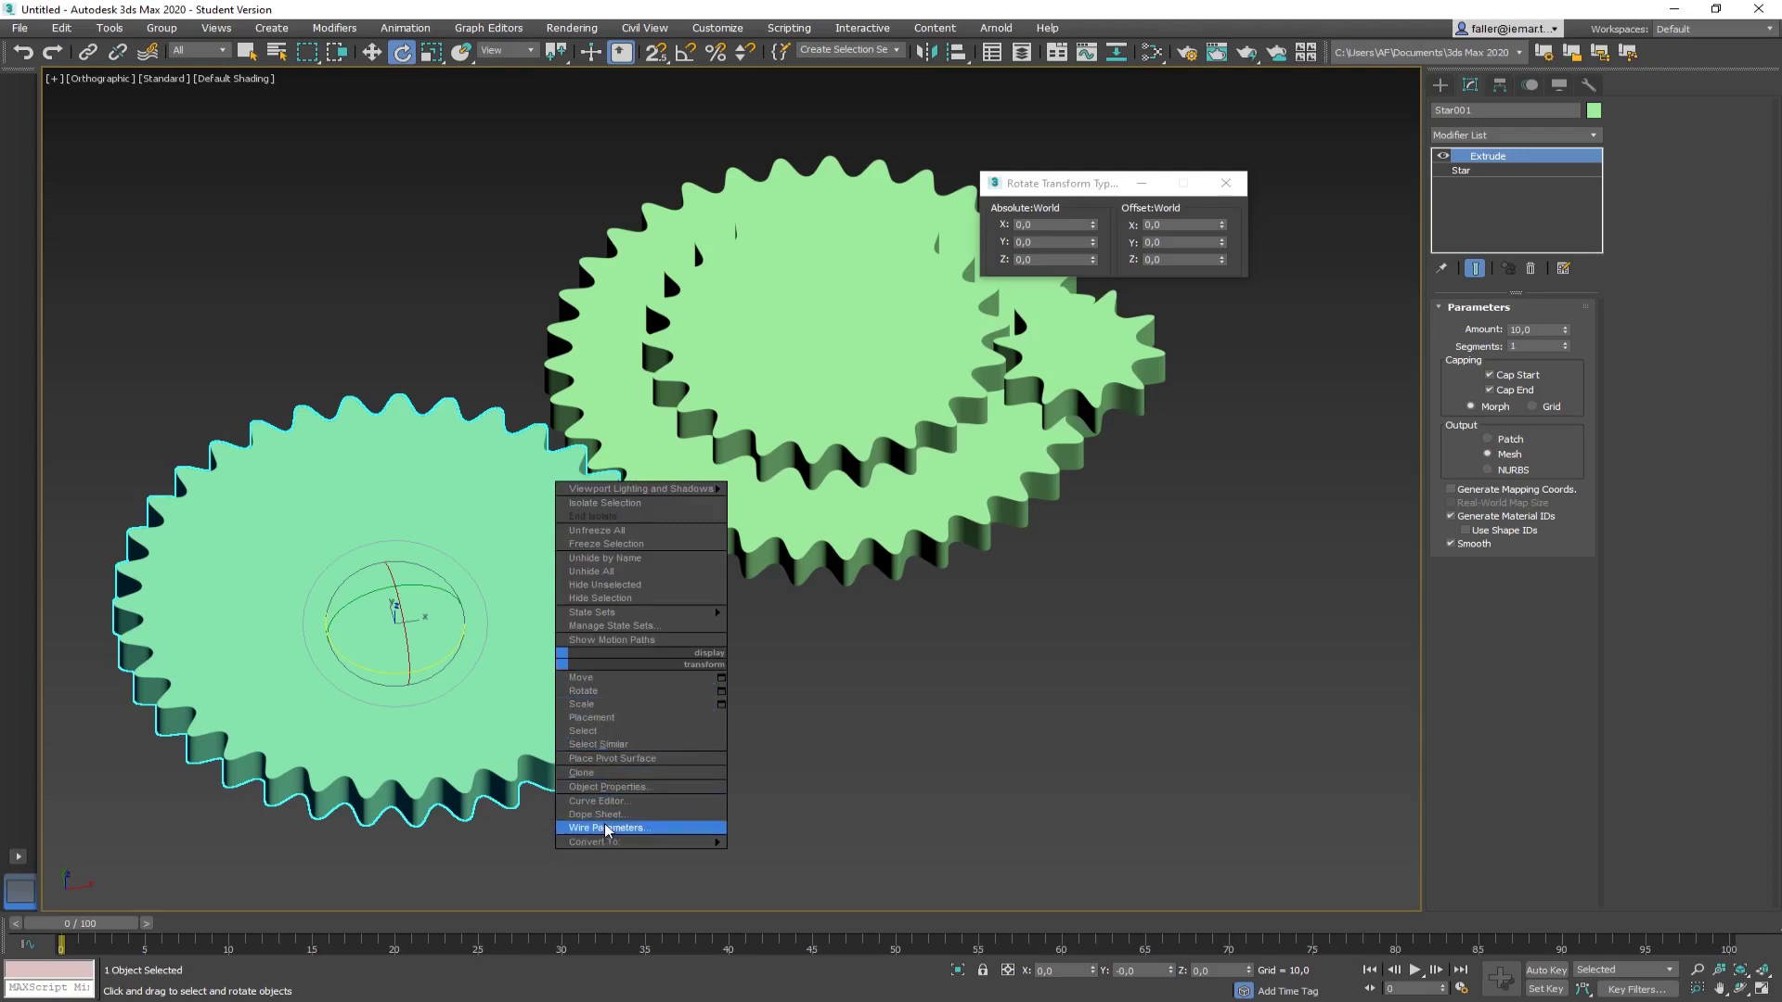
{"action": "left_click", "coordinate": [607, 829]}
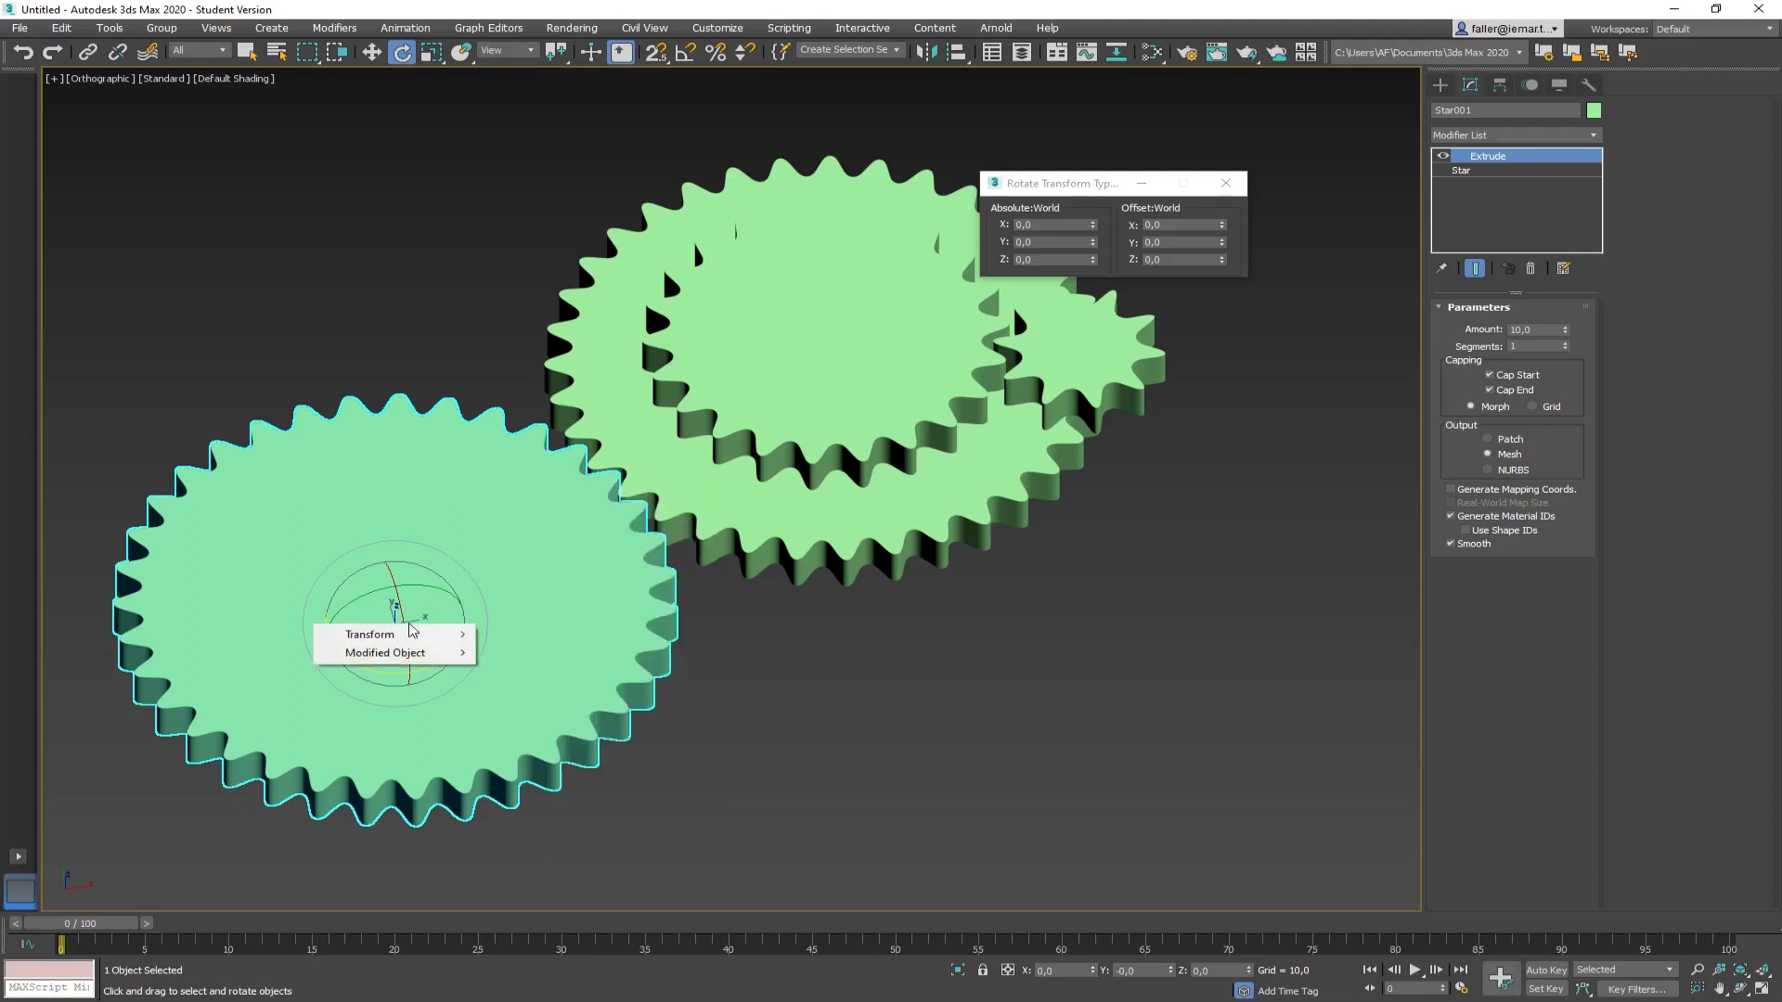
{"action": "mouse_move", "coordinate": [375, 638]}
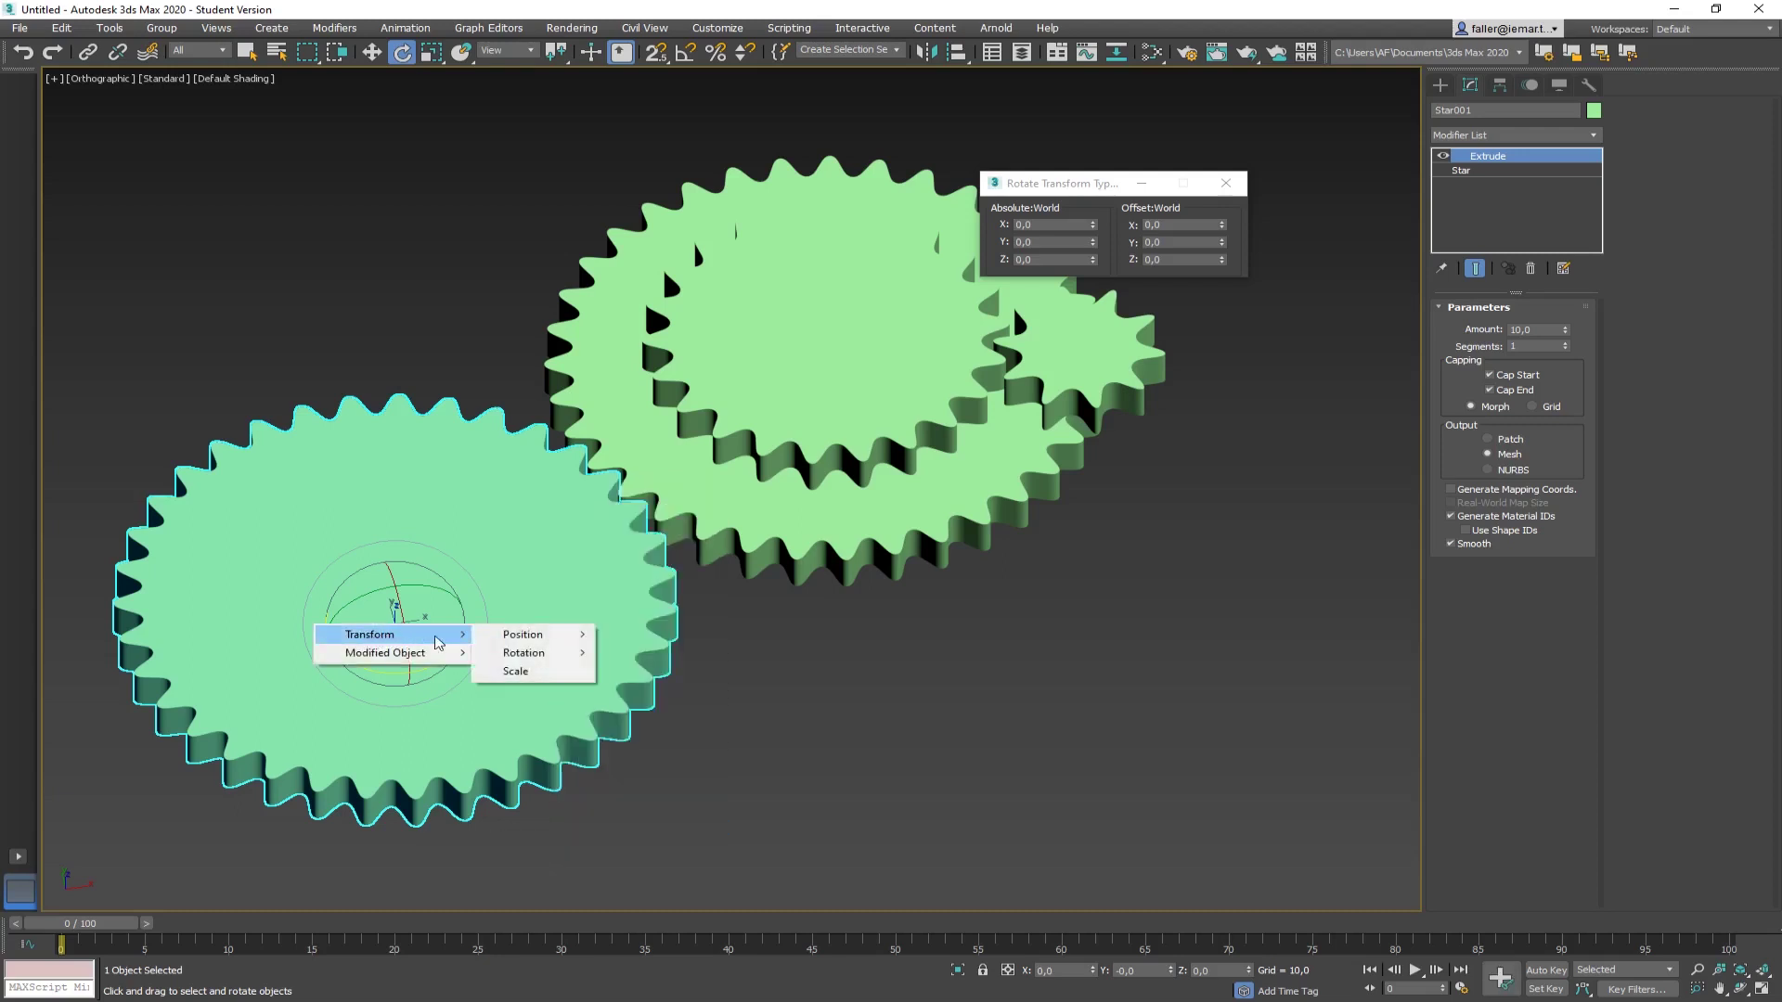
{"action": "mouse_move", "coordinate": [519, 659]}
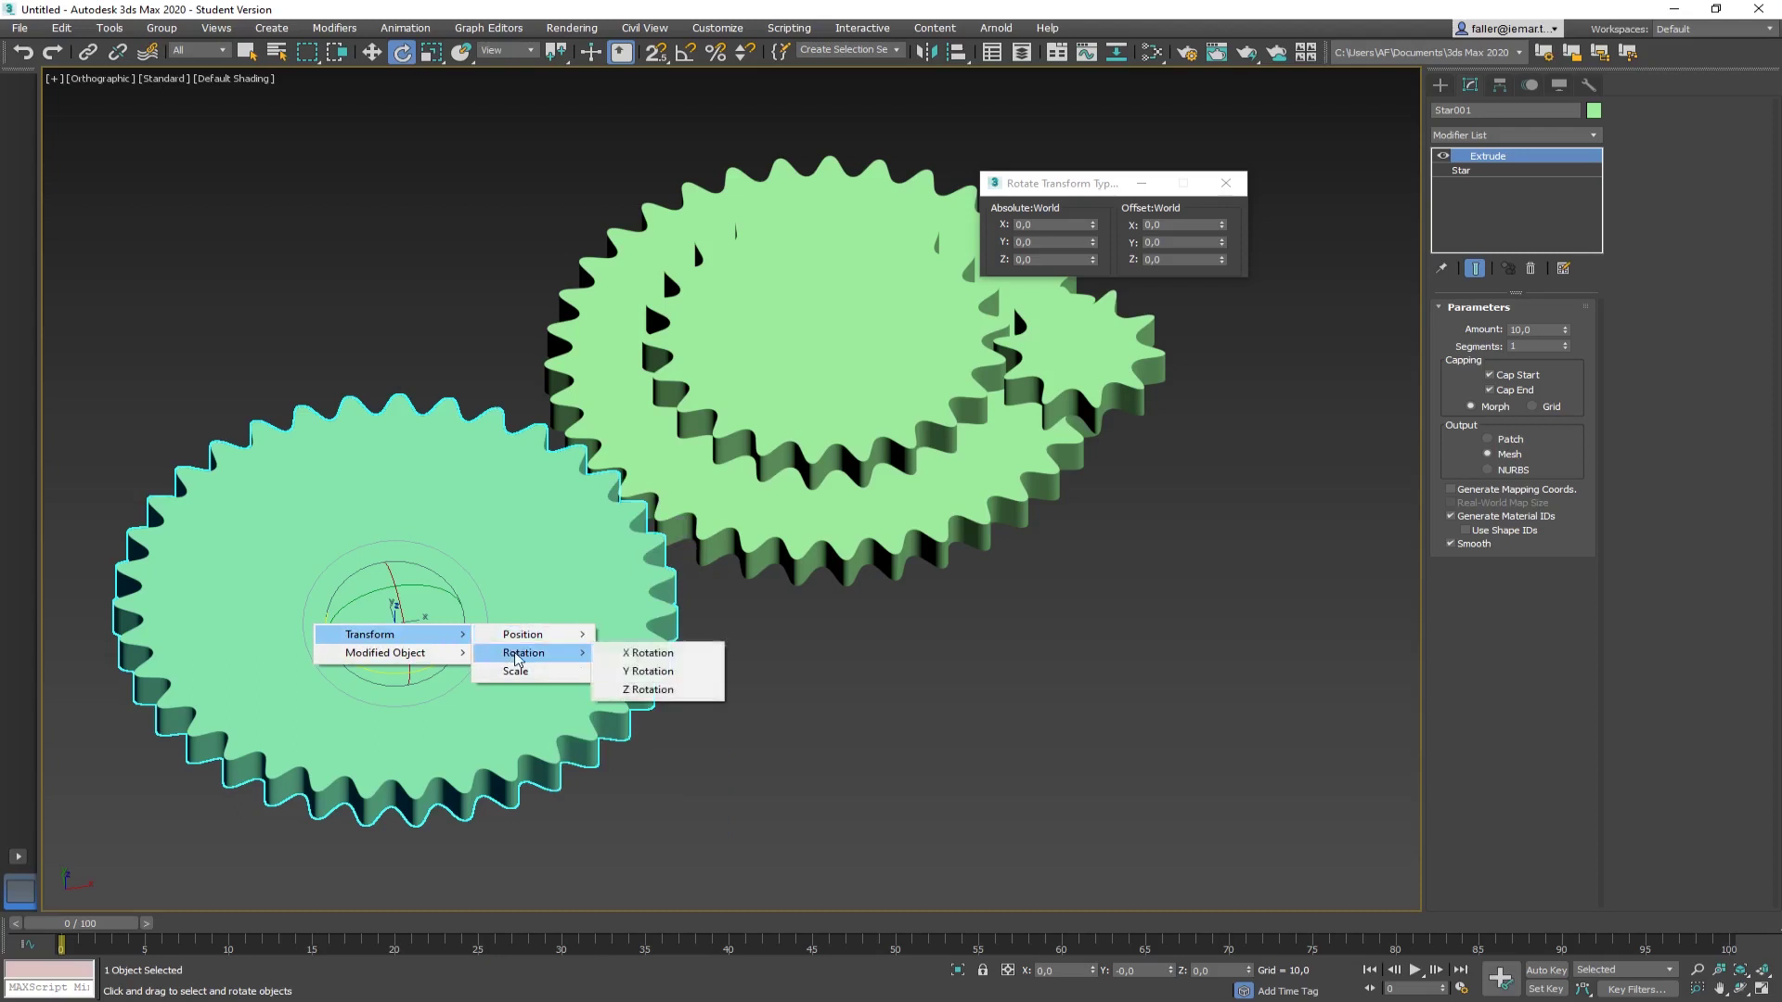
{"action": "left_click", "coordinate": [661, 691]}
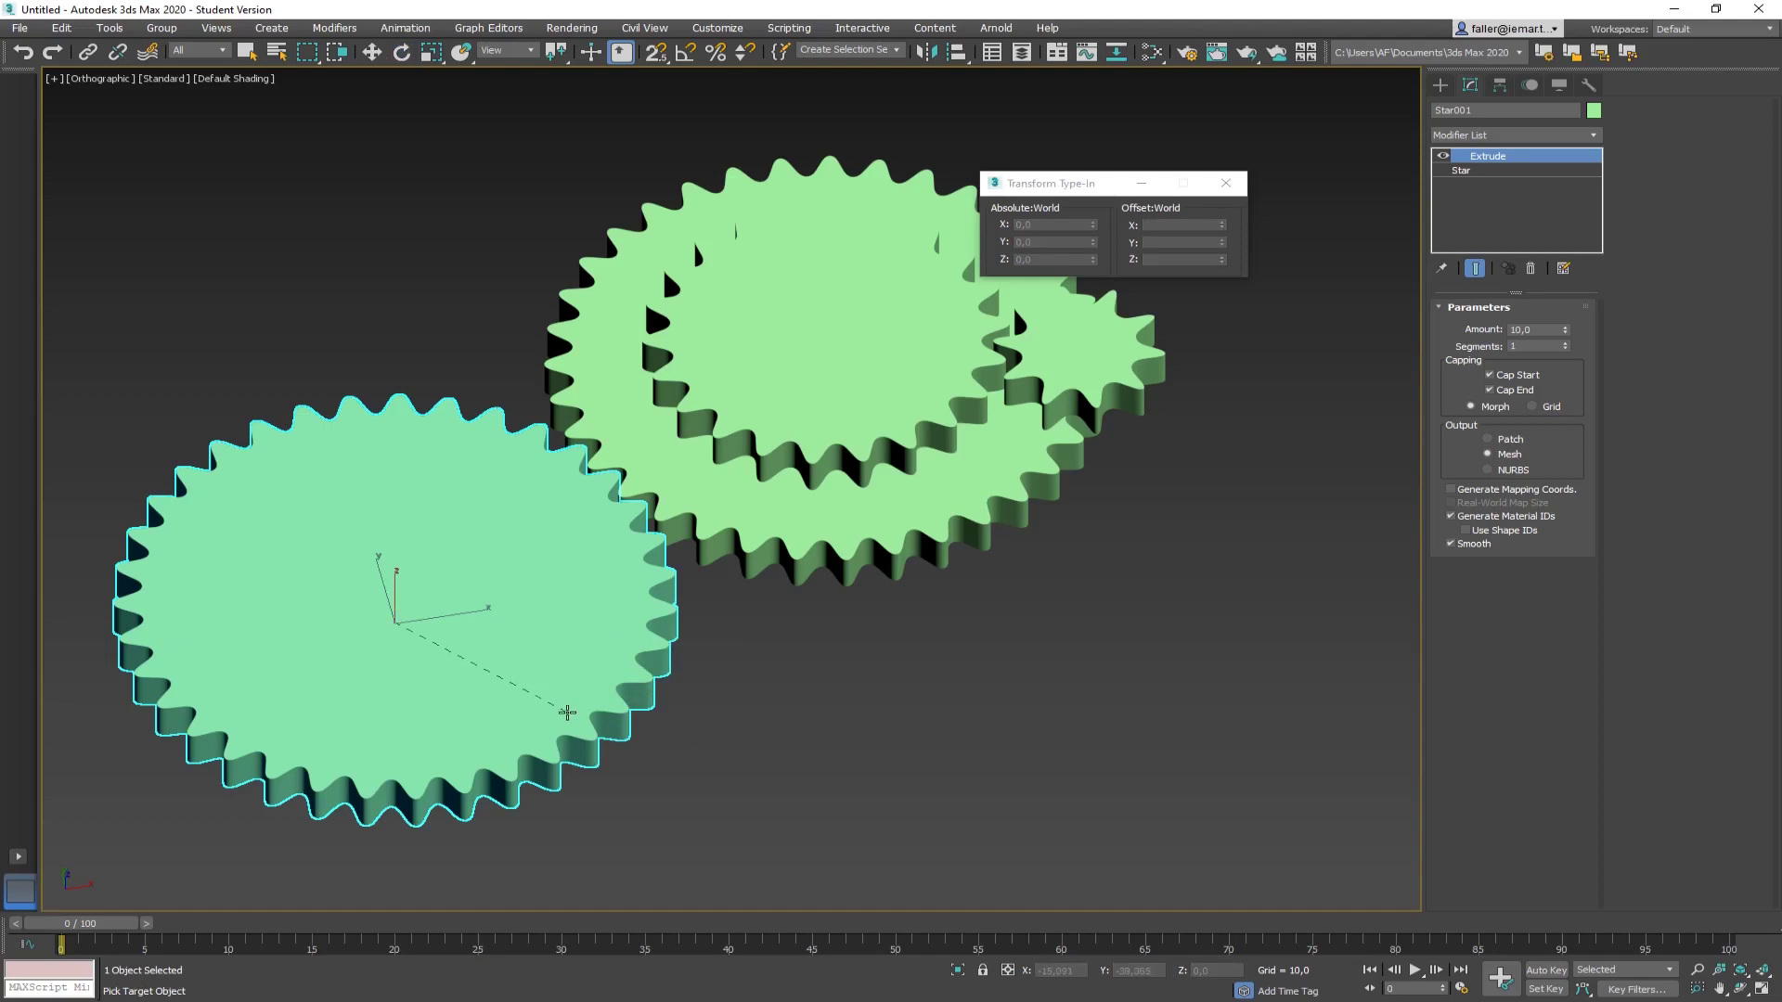
Step: Pick Star002's Transform > Rotation > Z Rotation as the wiring target
{"action": "left_click", "coordinate": [789, 554]}
{"action": "mouse_move", "coordinate": [793, 564]}
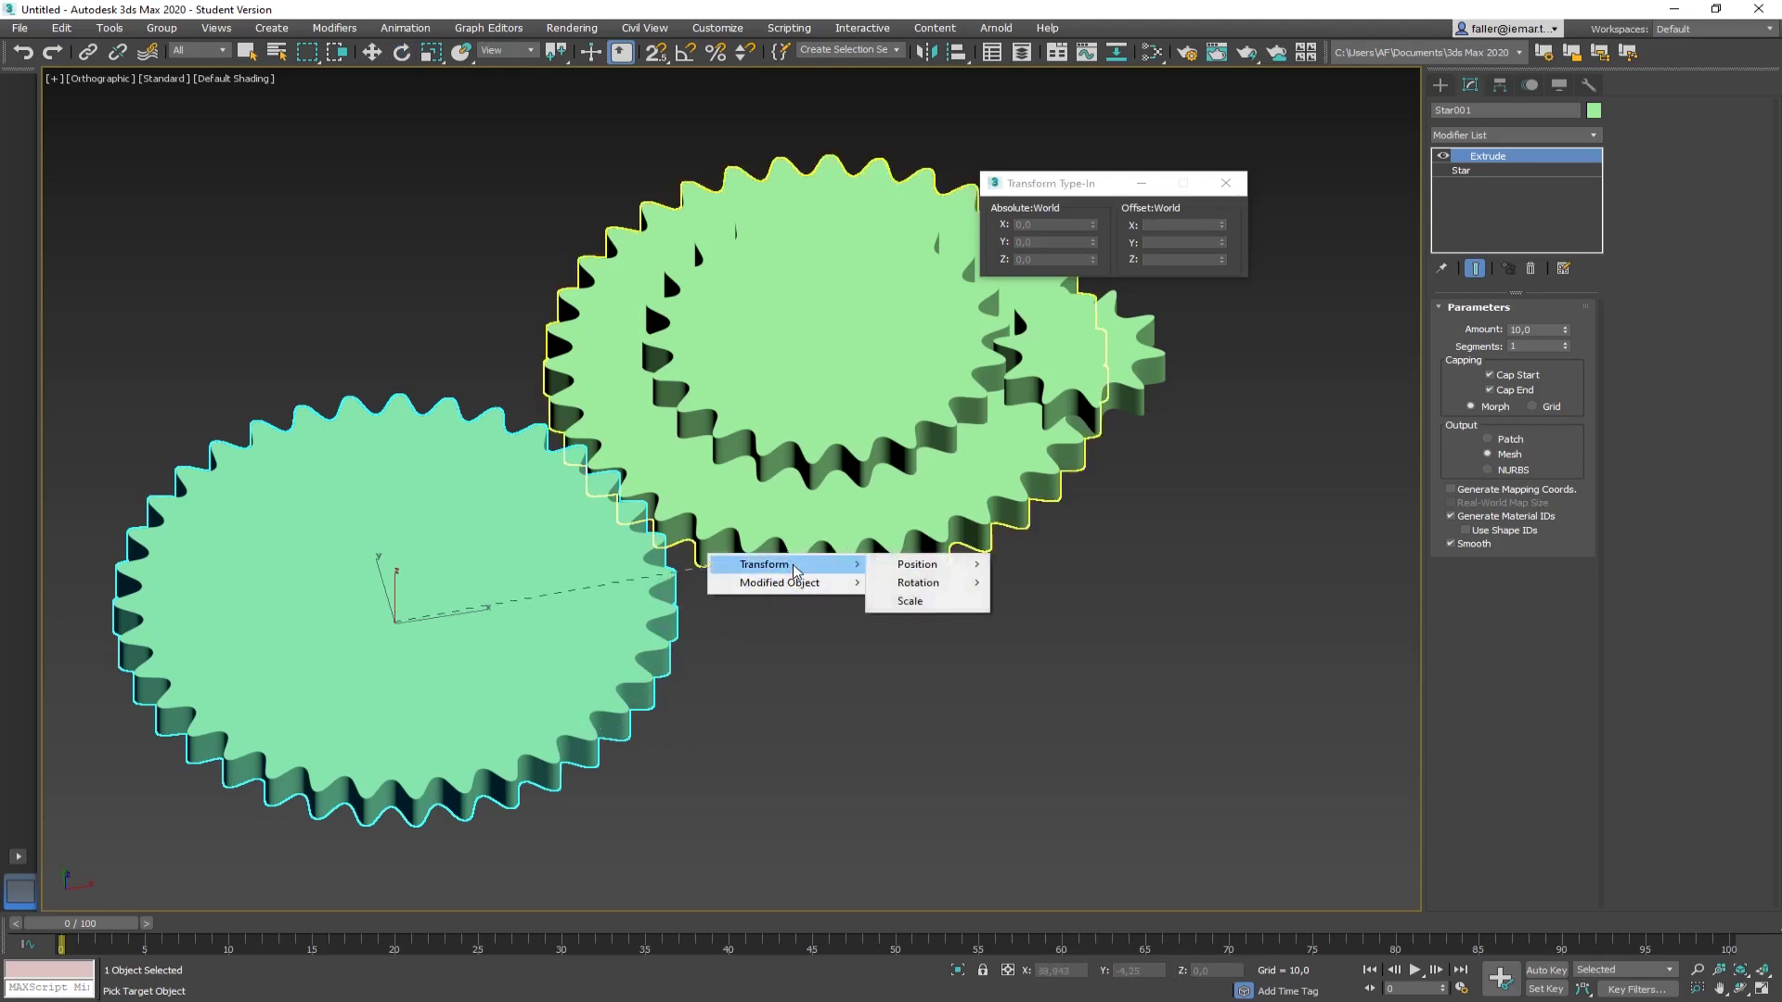
{"action": "mouse_move", "coordinate": [924, 583]}
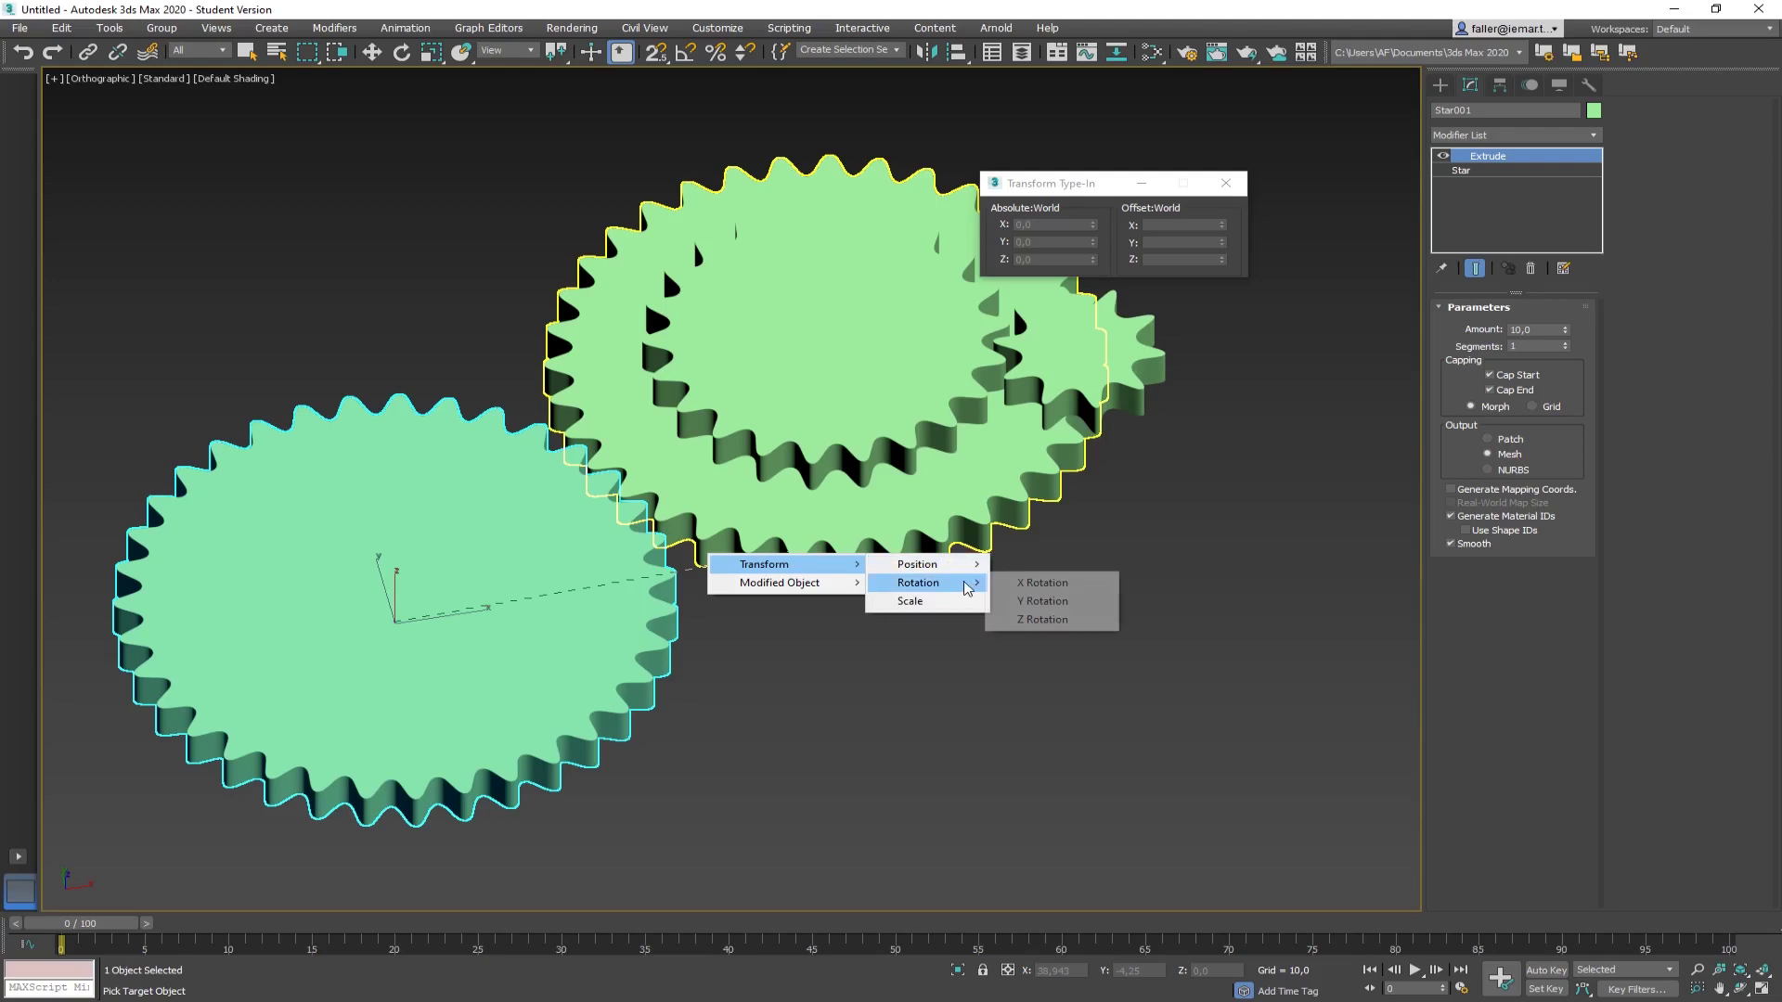
{"action": "left_click", "coordinate": [1062, 620]}
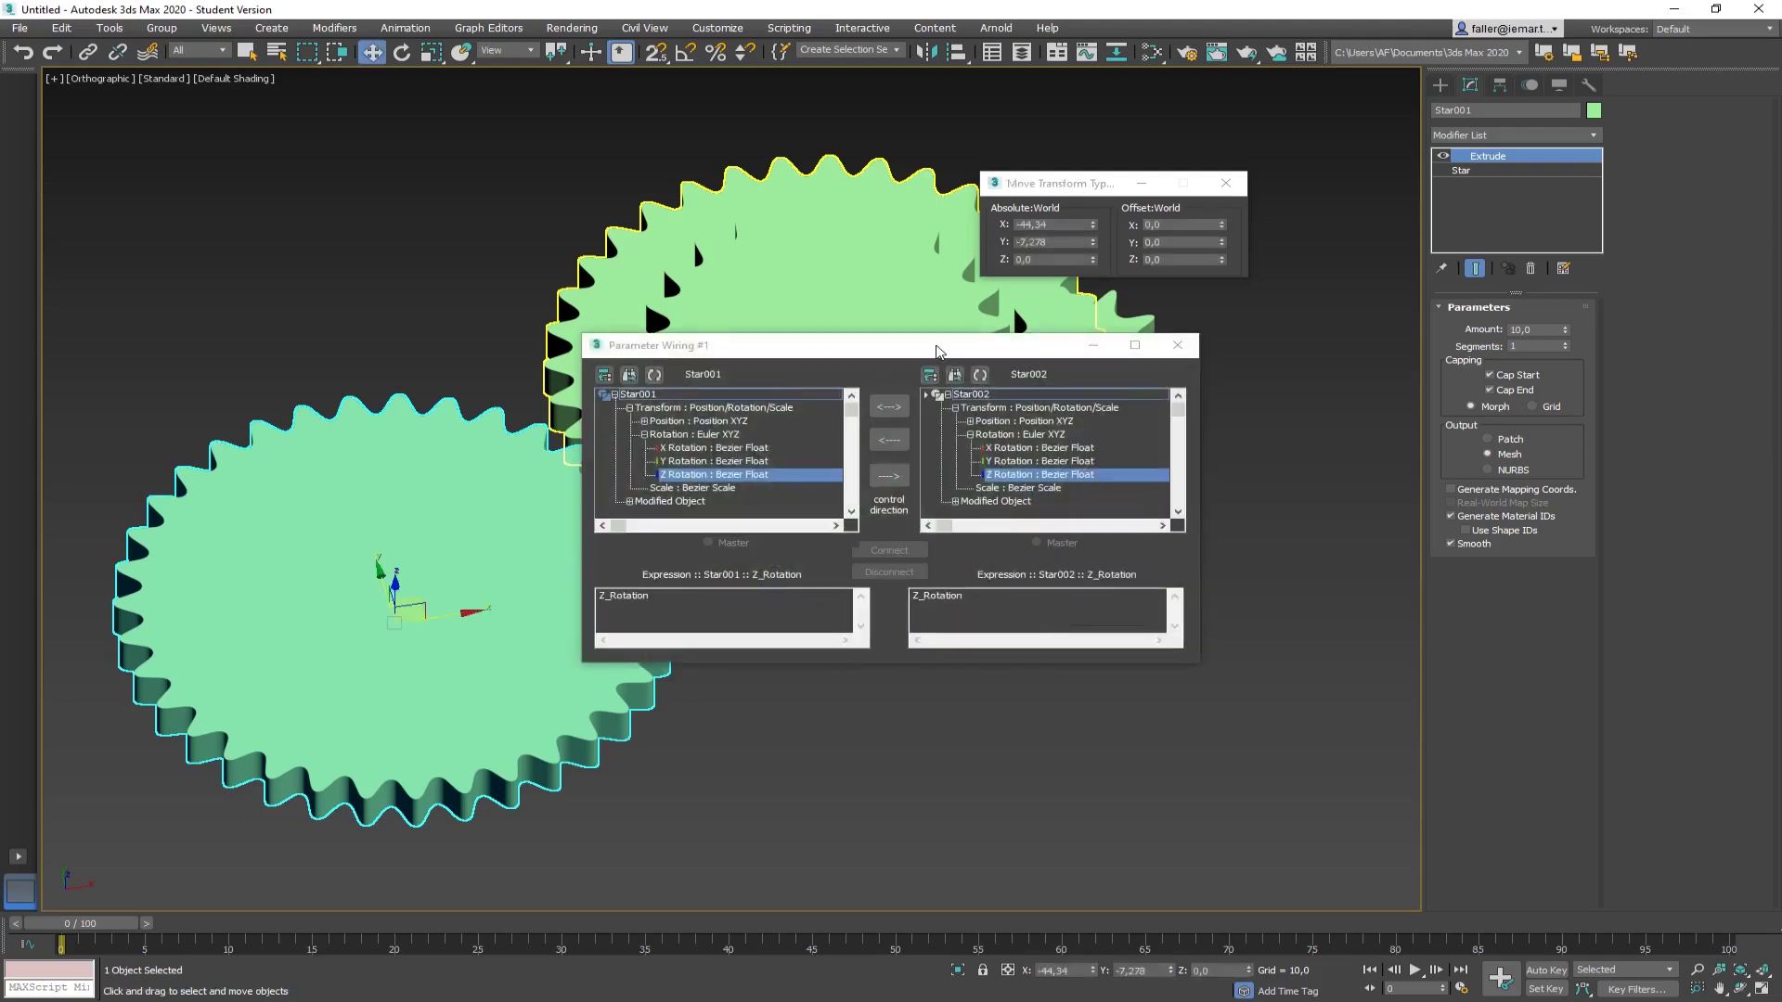
Step: Connect Star001's Z rotation one-way to Star002's and spin Star001 to test
{"action": "left_click_drag", "start_coordinate": [936, 351], "coordinate": [1156, 543]}
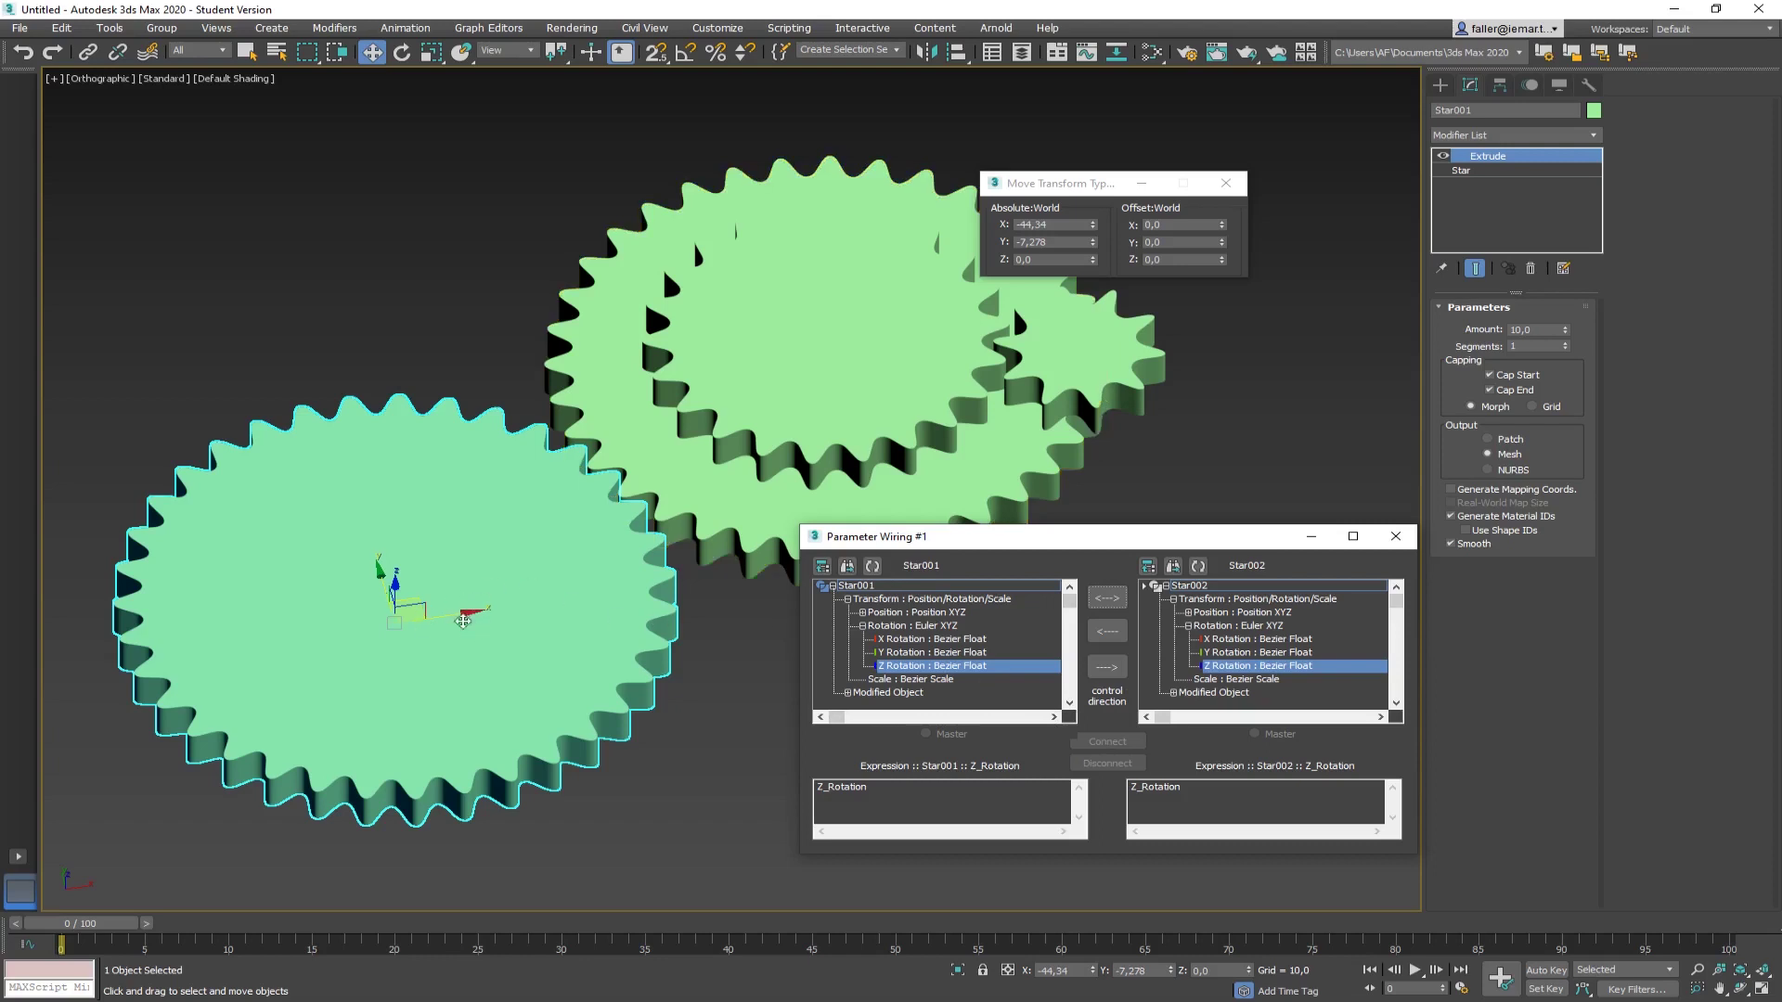
{"action": "left_click", "coordinate": [1104, 671]}
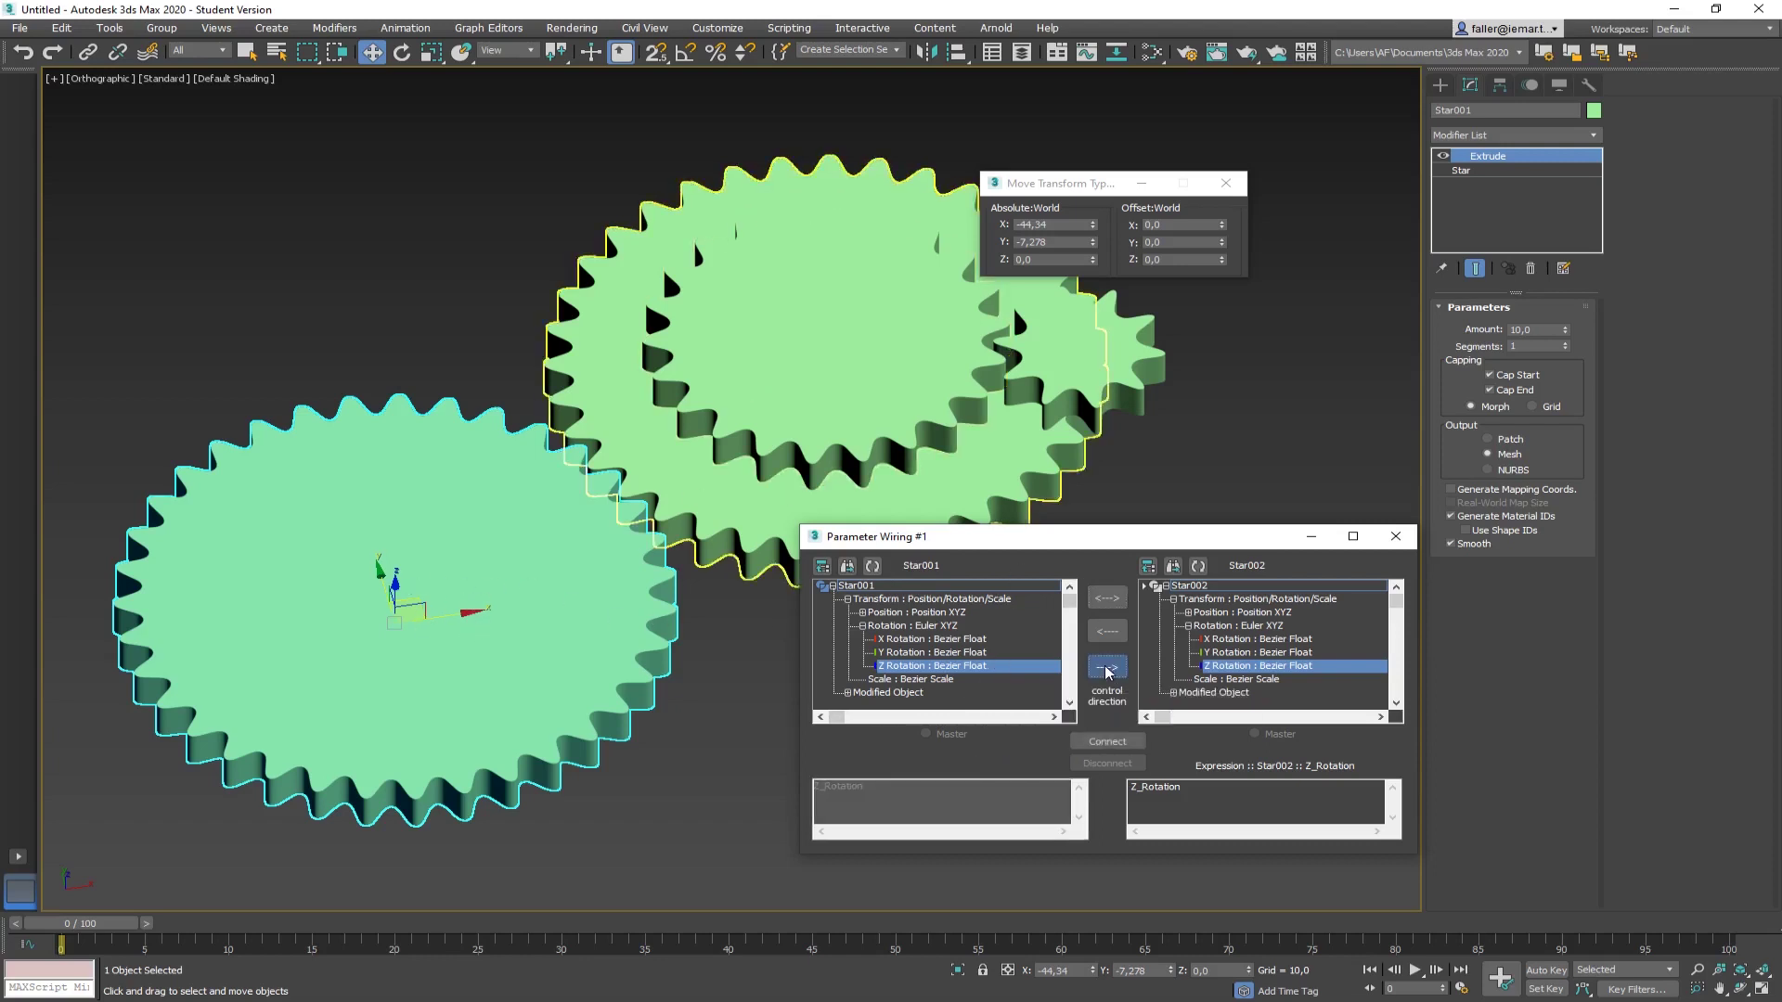
{"action": "left_click", "coordinate": [1105, 741]}
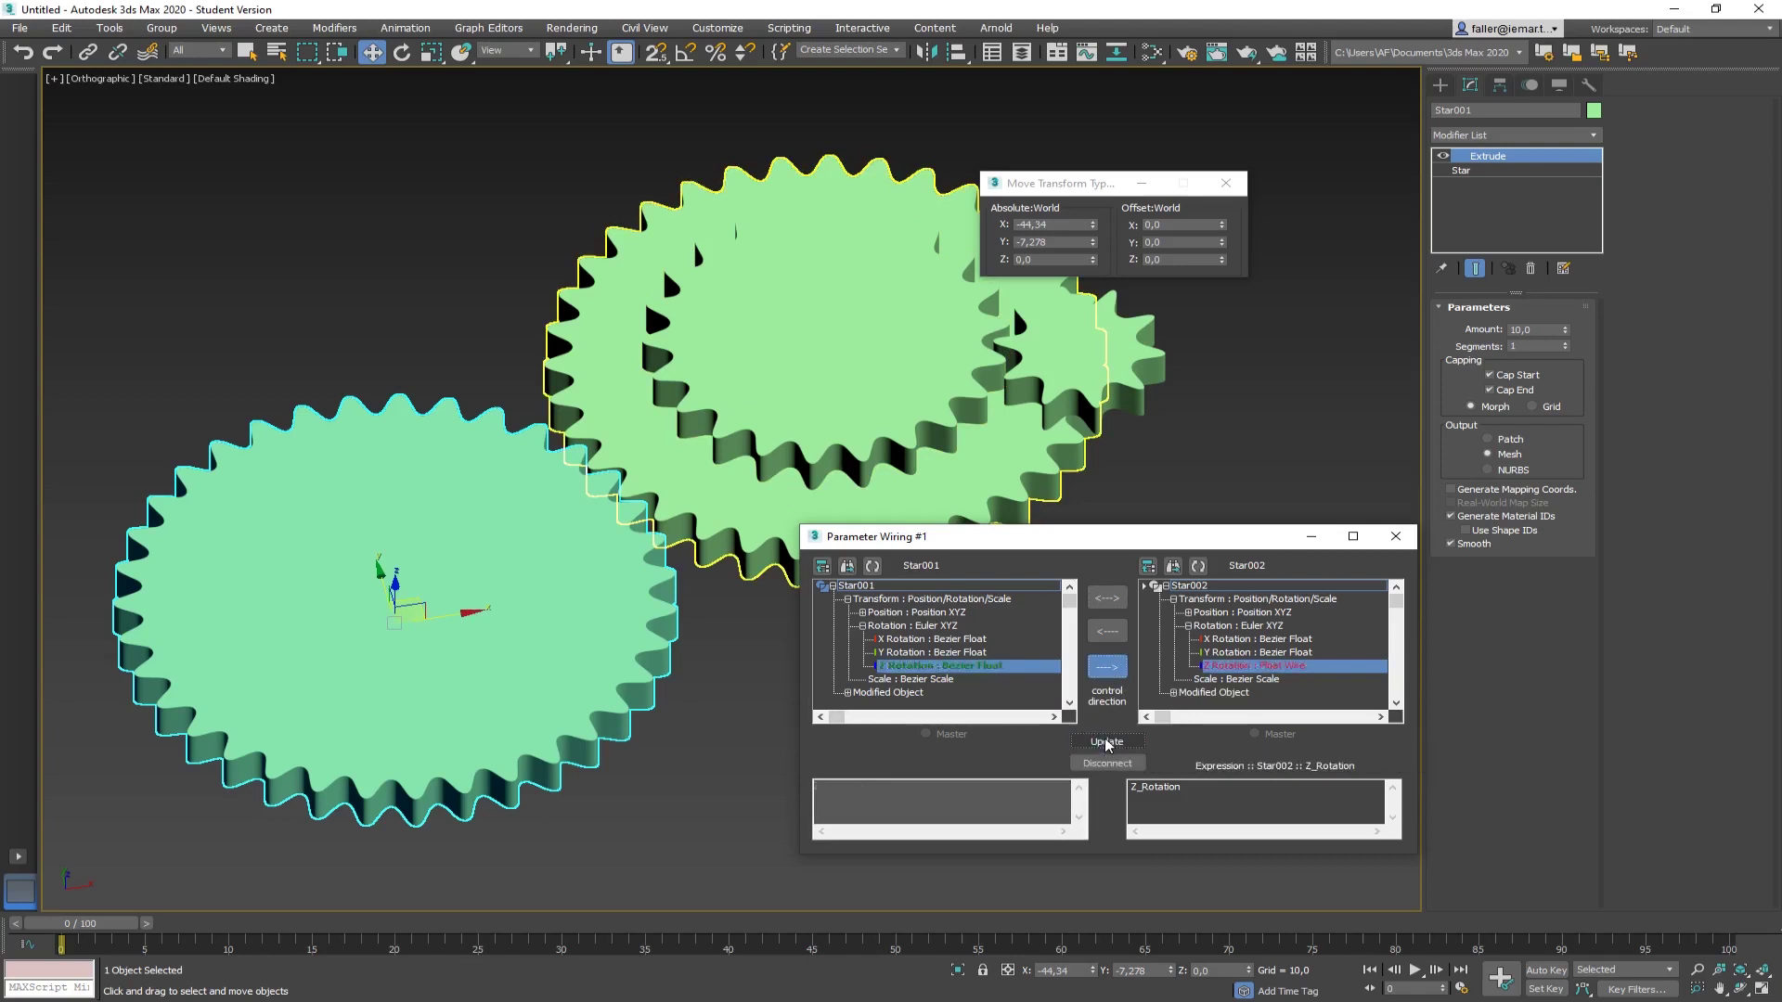
{"action": "left_click", "coordinate": [399, 55]}
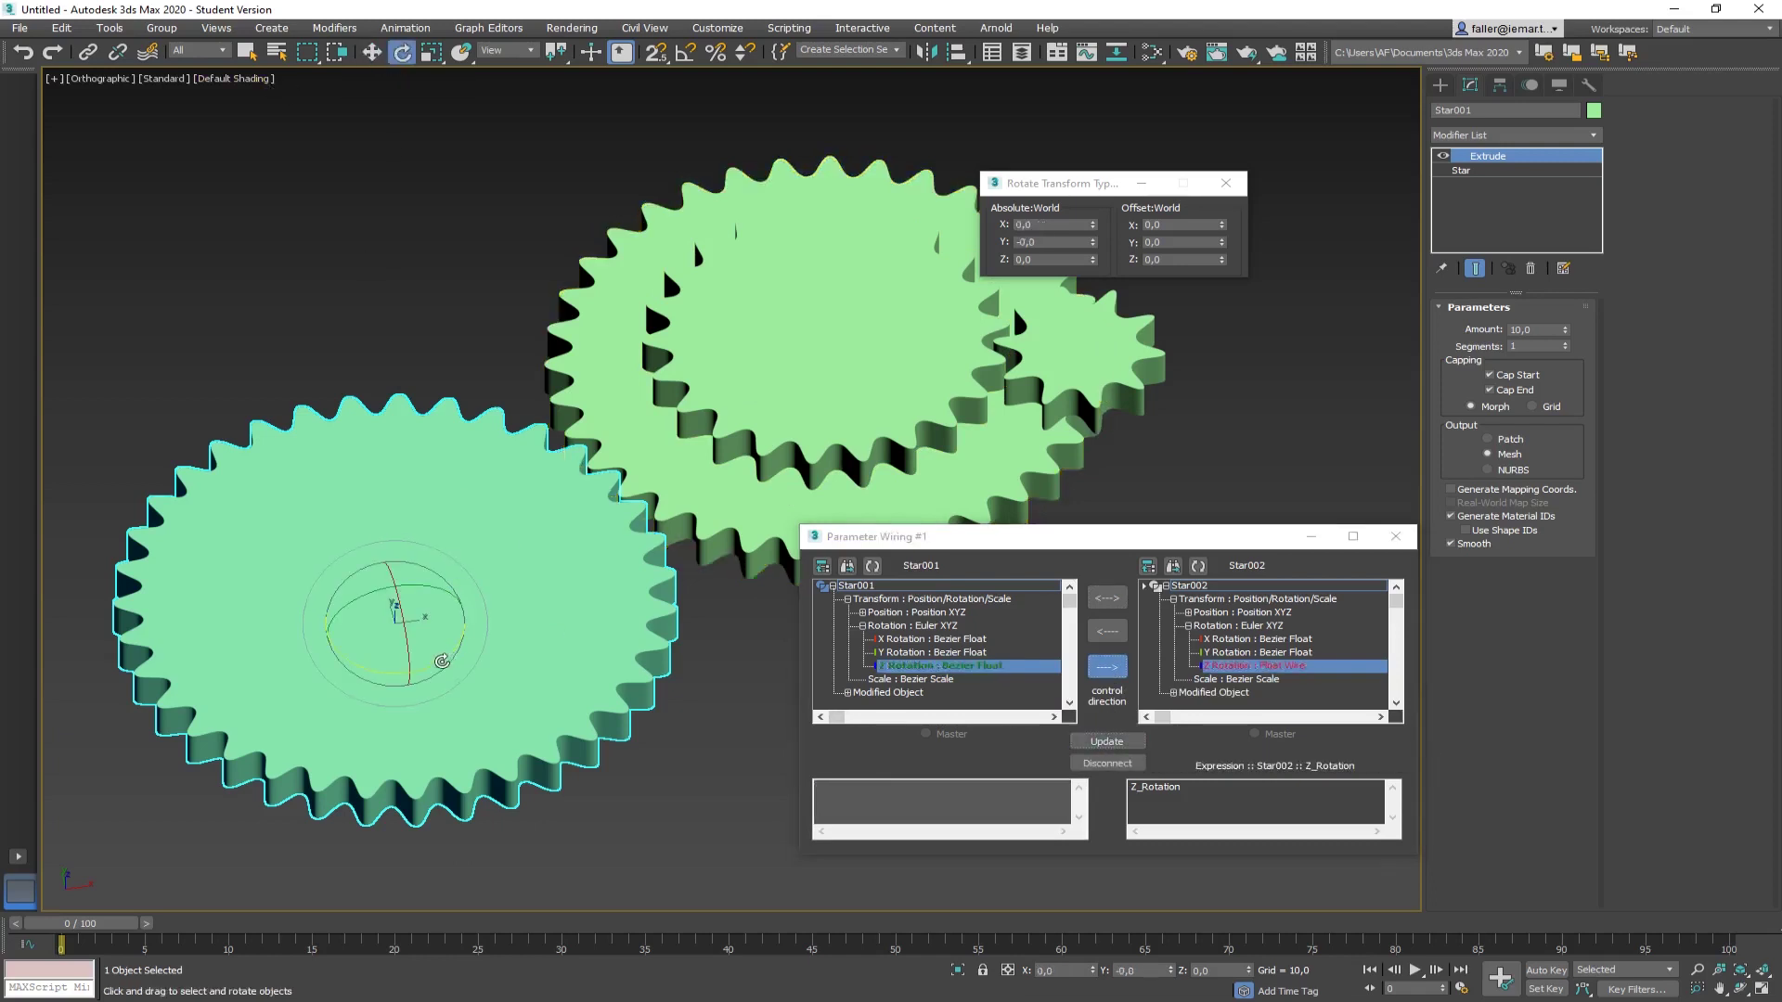
{"action": "mouse_move", "coordinate": [441, 659]}
{"action": "left_mouse_down"}
{"action": "mouse_move", "coordinate": [507, 588]}
{"action": "mouse_move", "coordinate": [441, 645]}
{"action": "mouse_move", "coordinate": [389, 659]}
{"action": "mouse_move", "coordinate": [432, 650]}
{"action": "mouse_move", "coordinate": [492, 596]}
{"action": "mouse_move", "coordinate": [450, 636]}
{"action": "left_mouse_up"}
Step: Change Star002's expression to -Z_Rotation, update, and check the gears counter-rotate
{"action": "left_click", "coordinate": [1166, 790]}
{"action": "left_click", "coordinate": [1134, 790]}
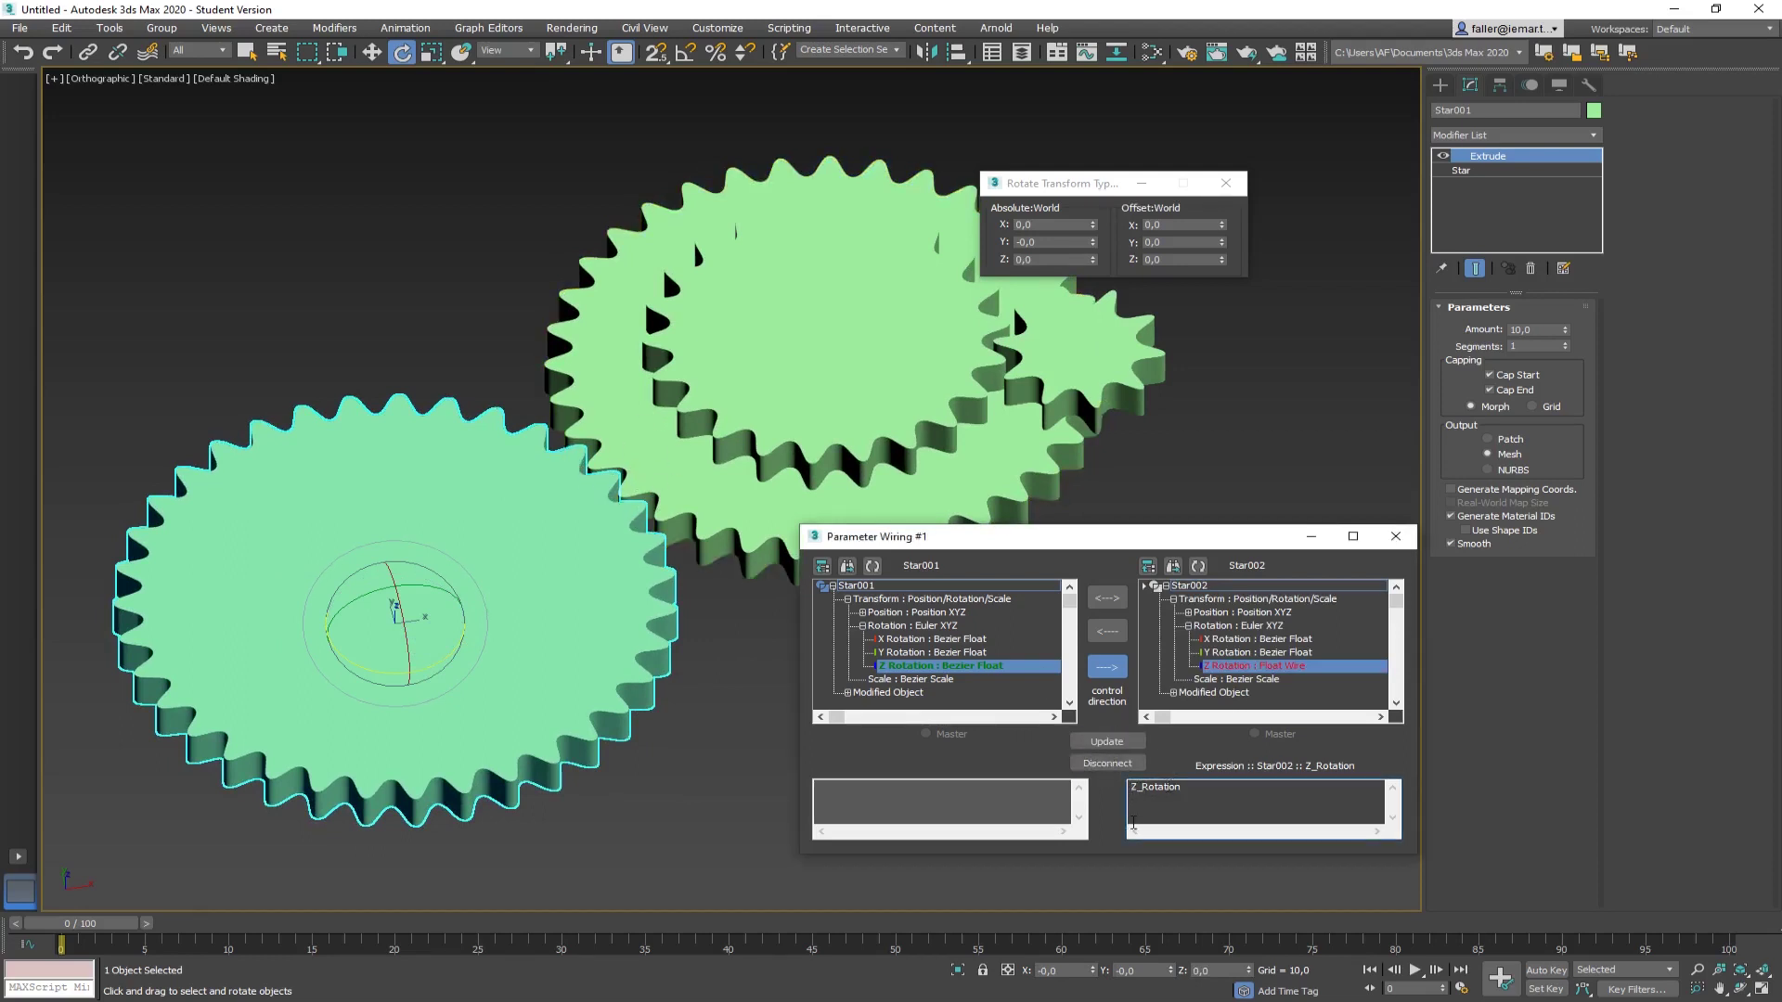
{"action": "type", "text": "-"}
{"action": "left_click", "coordinate": [1110, 742]}
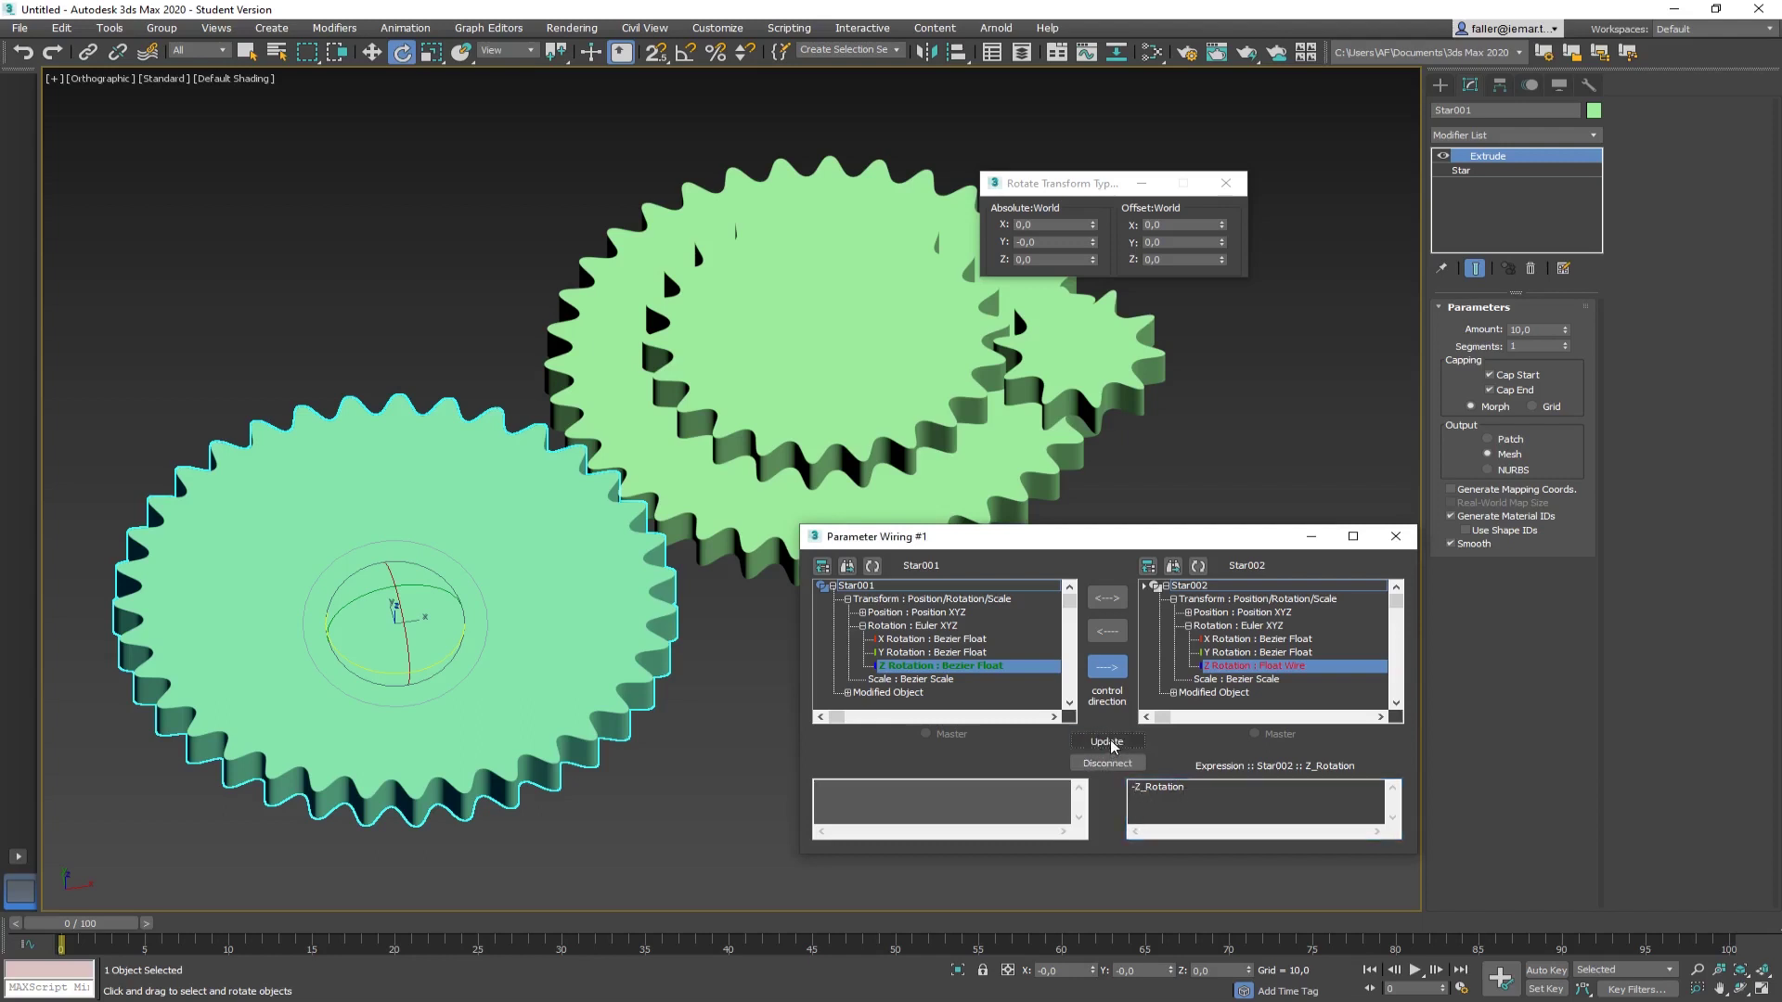
{"action": "mouse_move", "coordinate": [442, 660]}
{"action": "left_mouse_down"}
{"action": "mouse_move", "coordinate": [478, 631]}
{"action": "mouse_move", "coordinate": [437, 666]}
{"action": "left_mouse_up"}
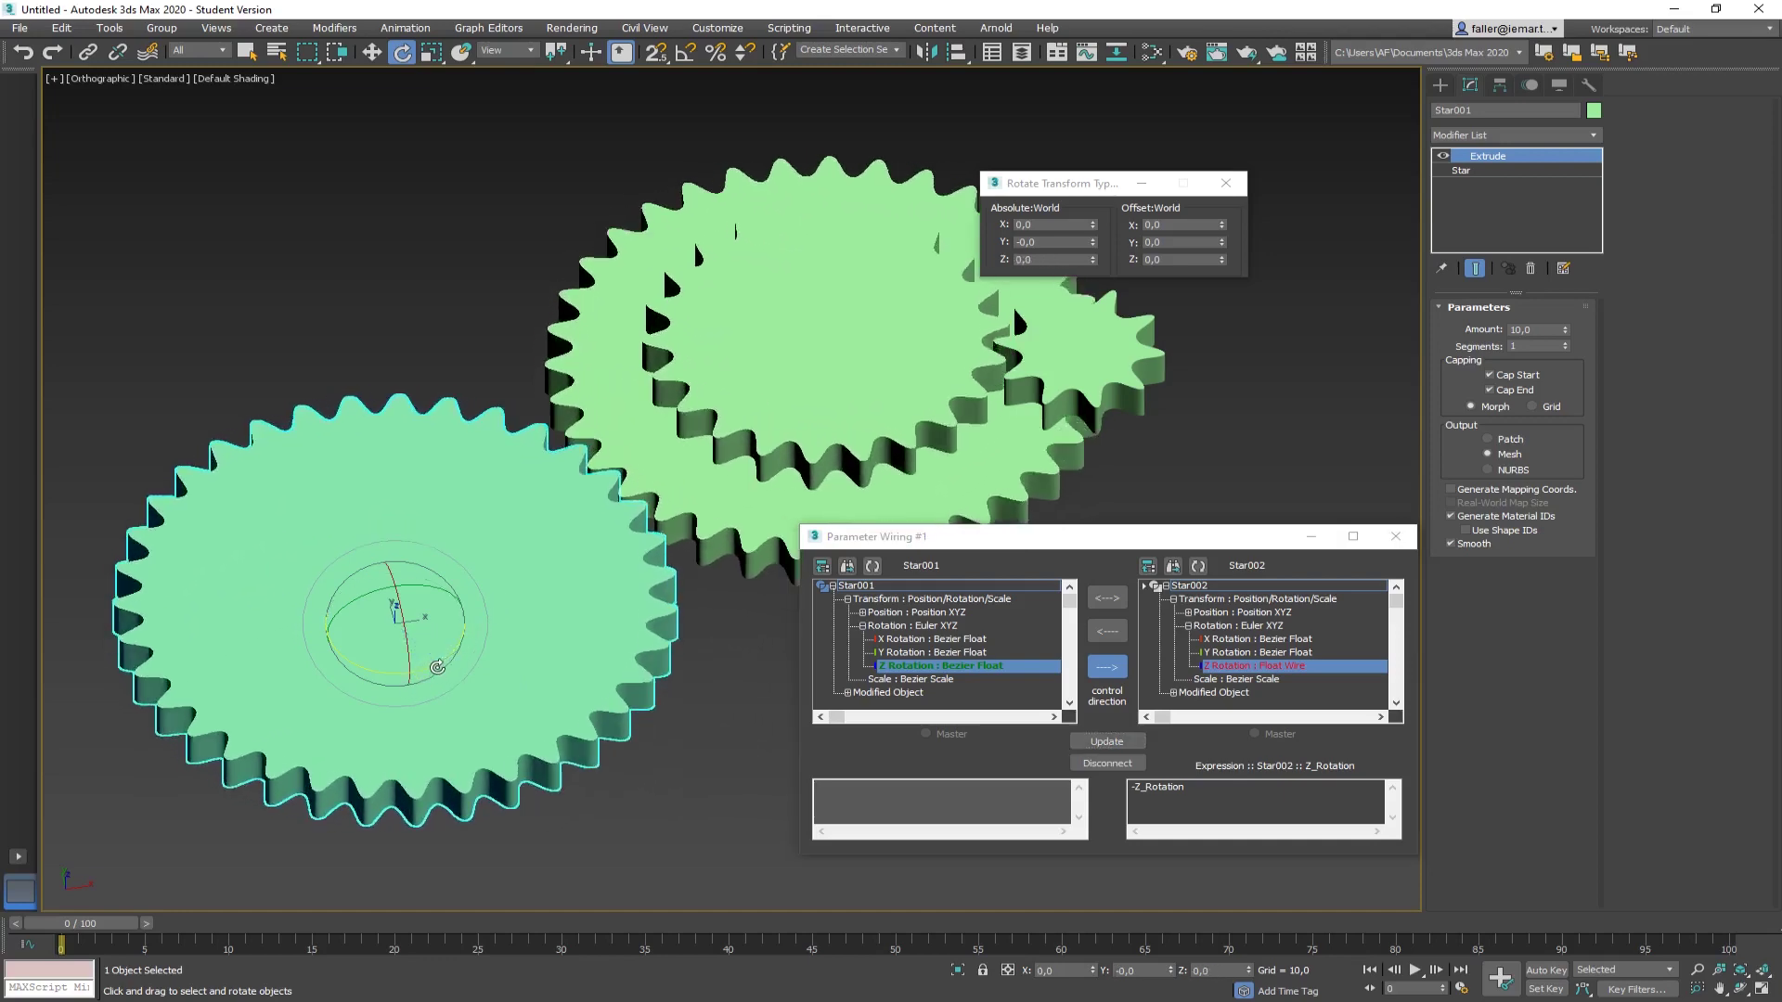
Step: Close both dialogs, confirm Star004's Star parameters show 10 points, then deselect
{"action": "left_click", "coordinate": [1395, 537]}
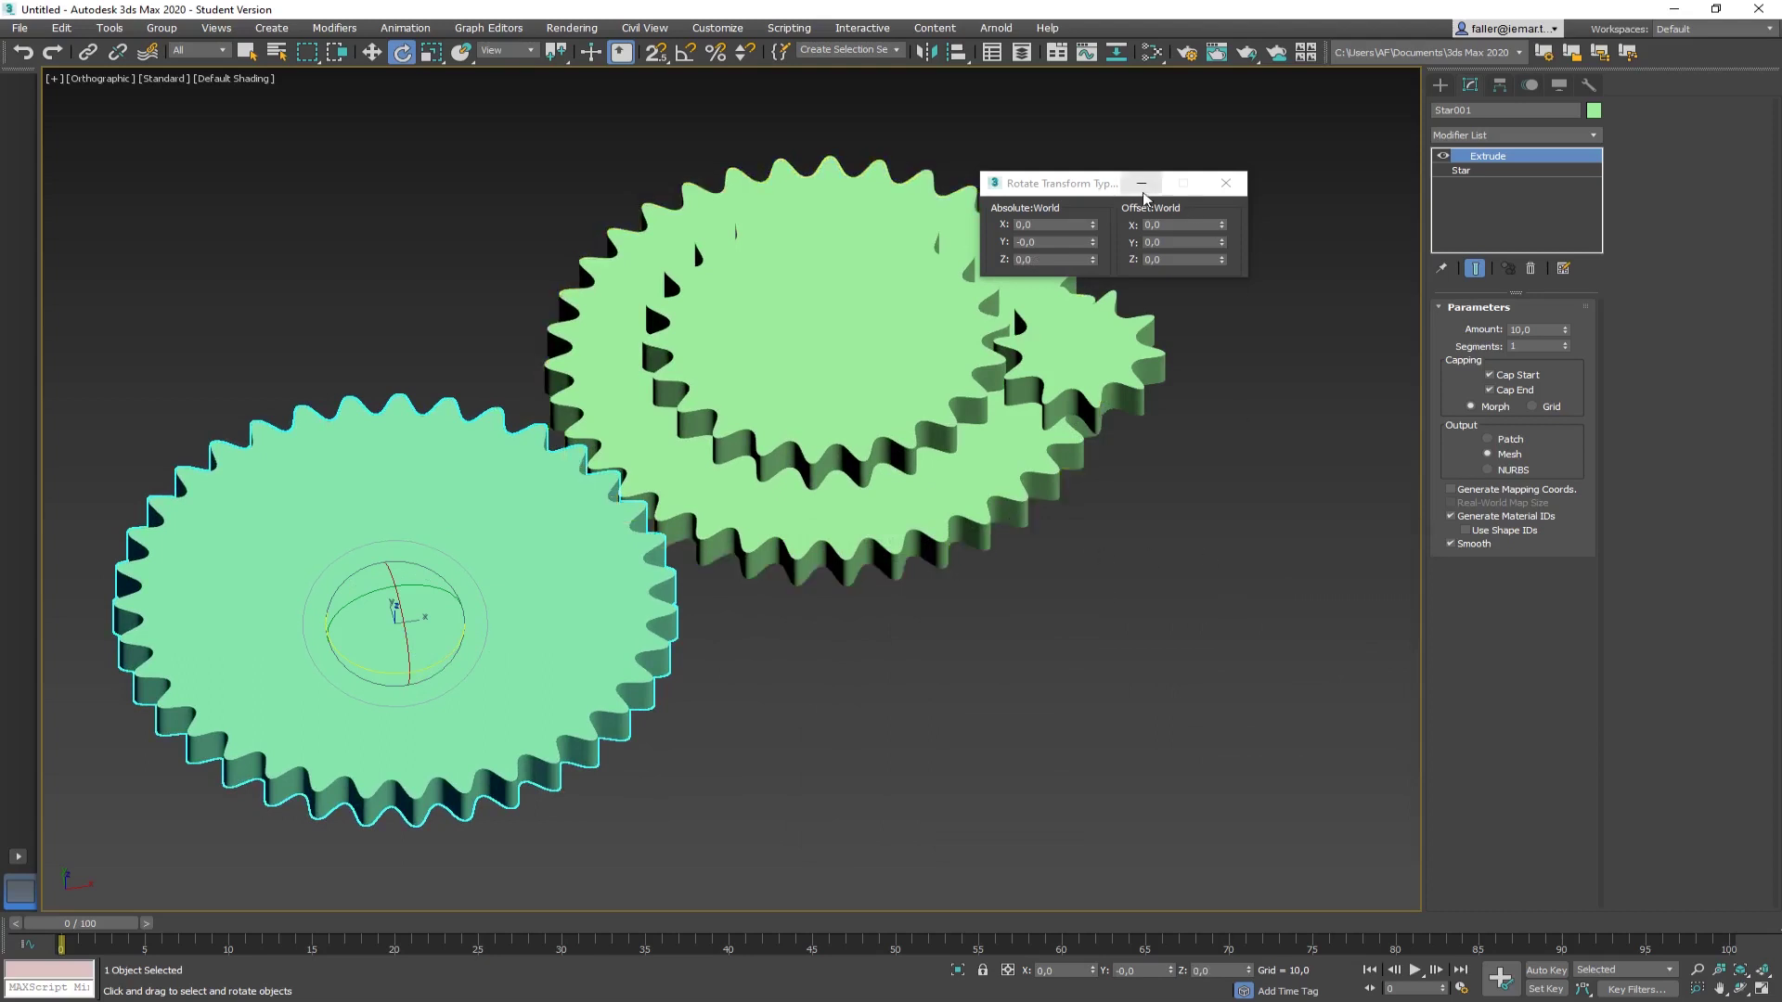
{"action": "left_click", "coordinate": [1226, 183]}
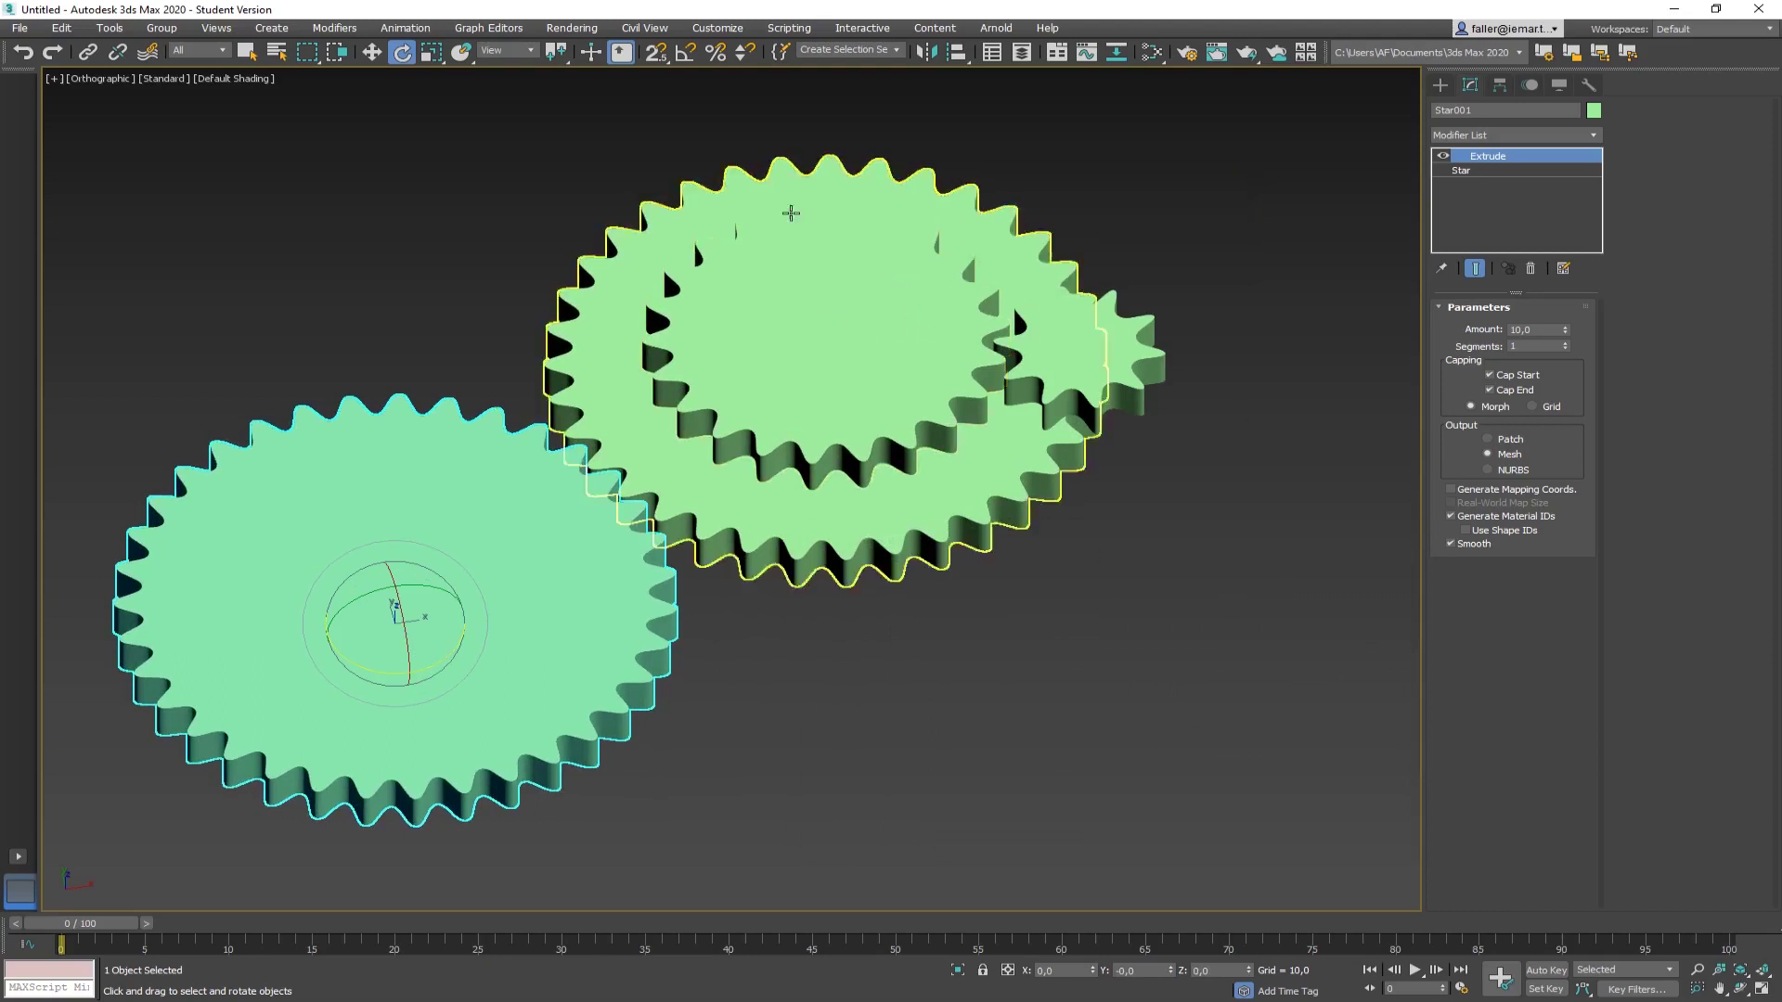
{"action": "left_click", "coordinate": [901, 382]}
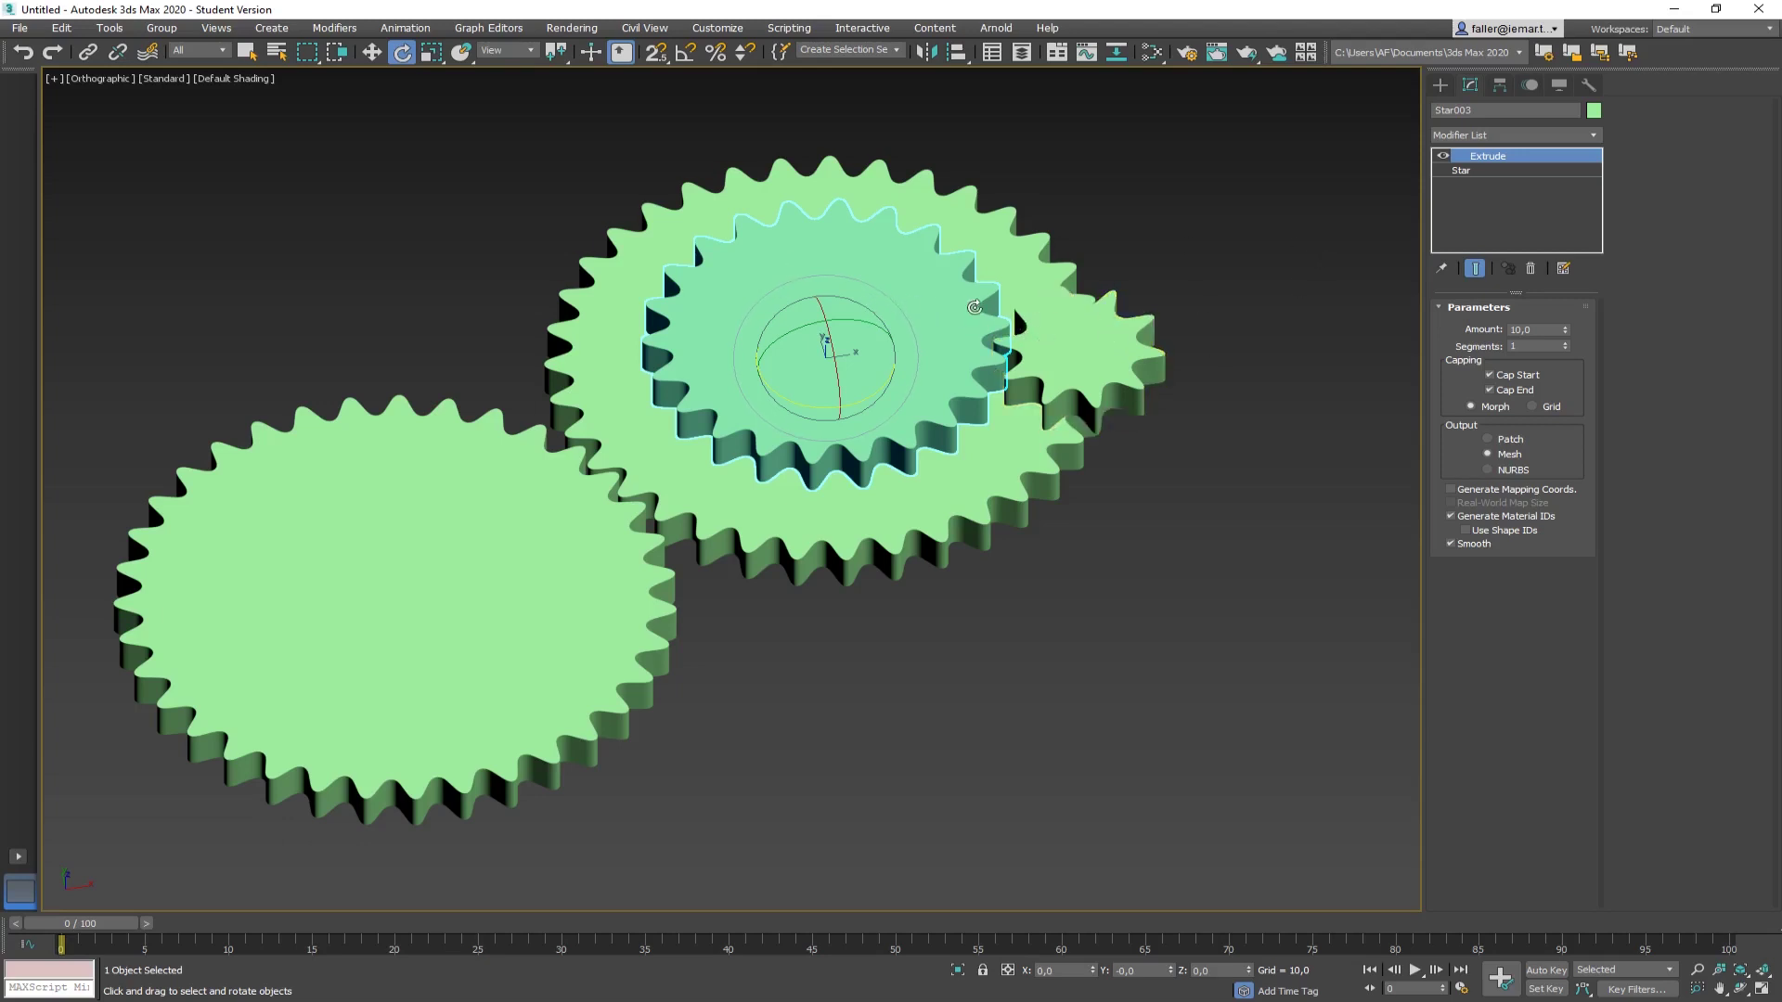
{"action": "left_click", "coordinate": [1104, 336]}
{"action": "left_click", "coordinate": [1461, 171]}
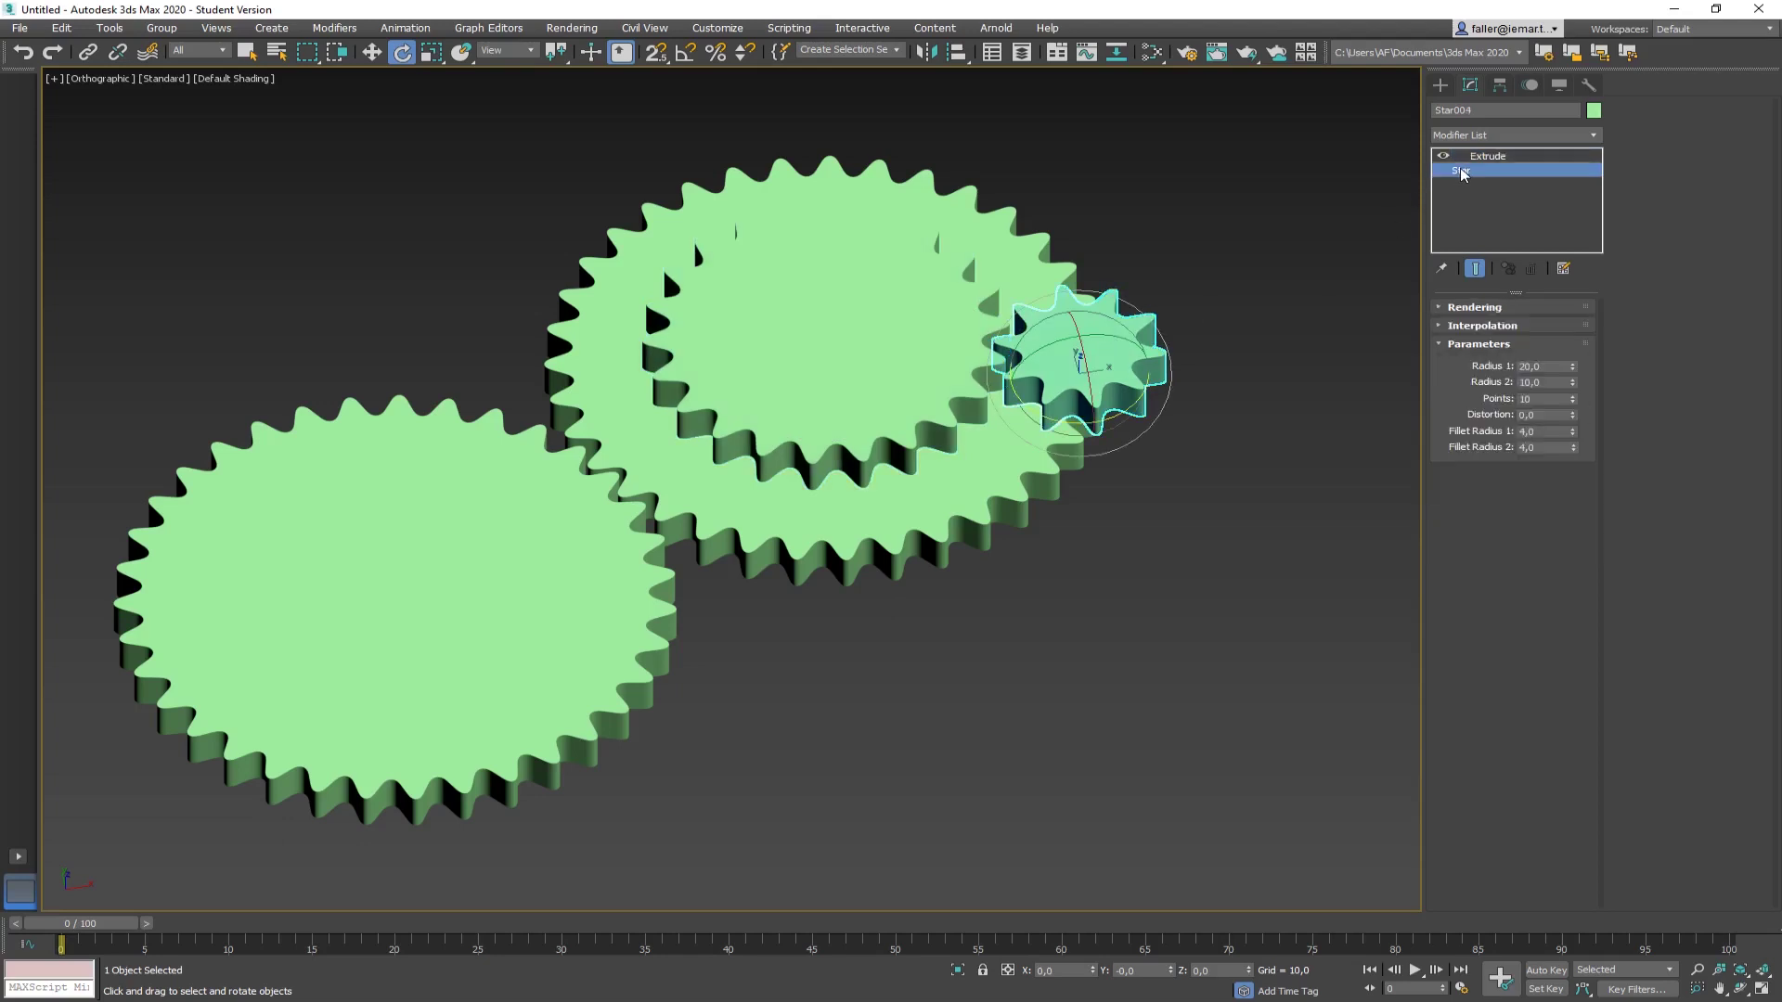
{"action": "left_click", "coordinate": [1251, 622]}
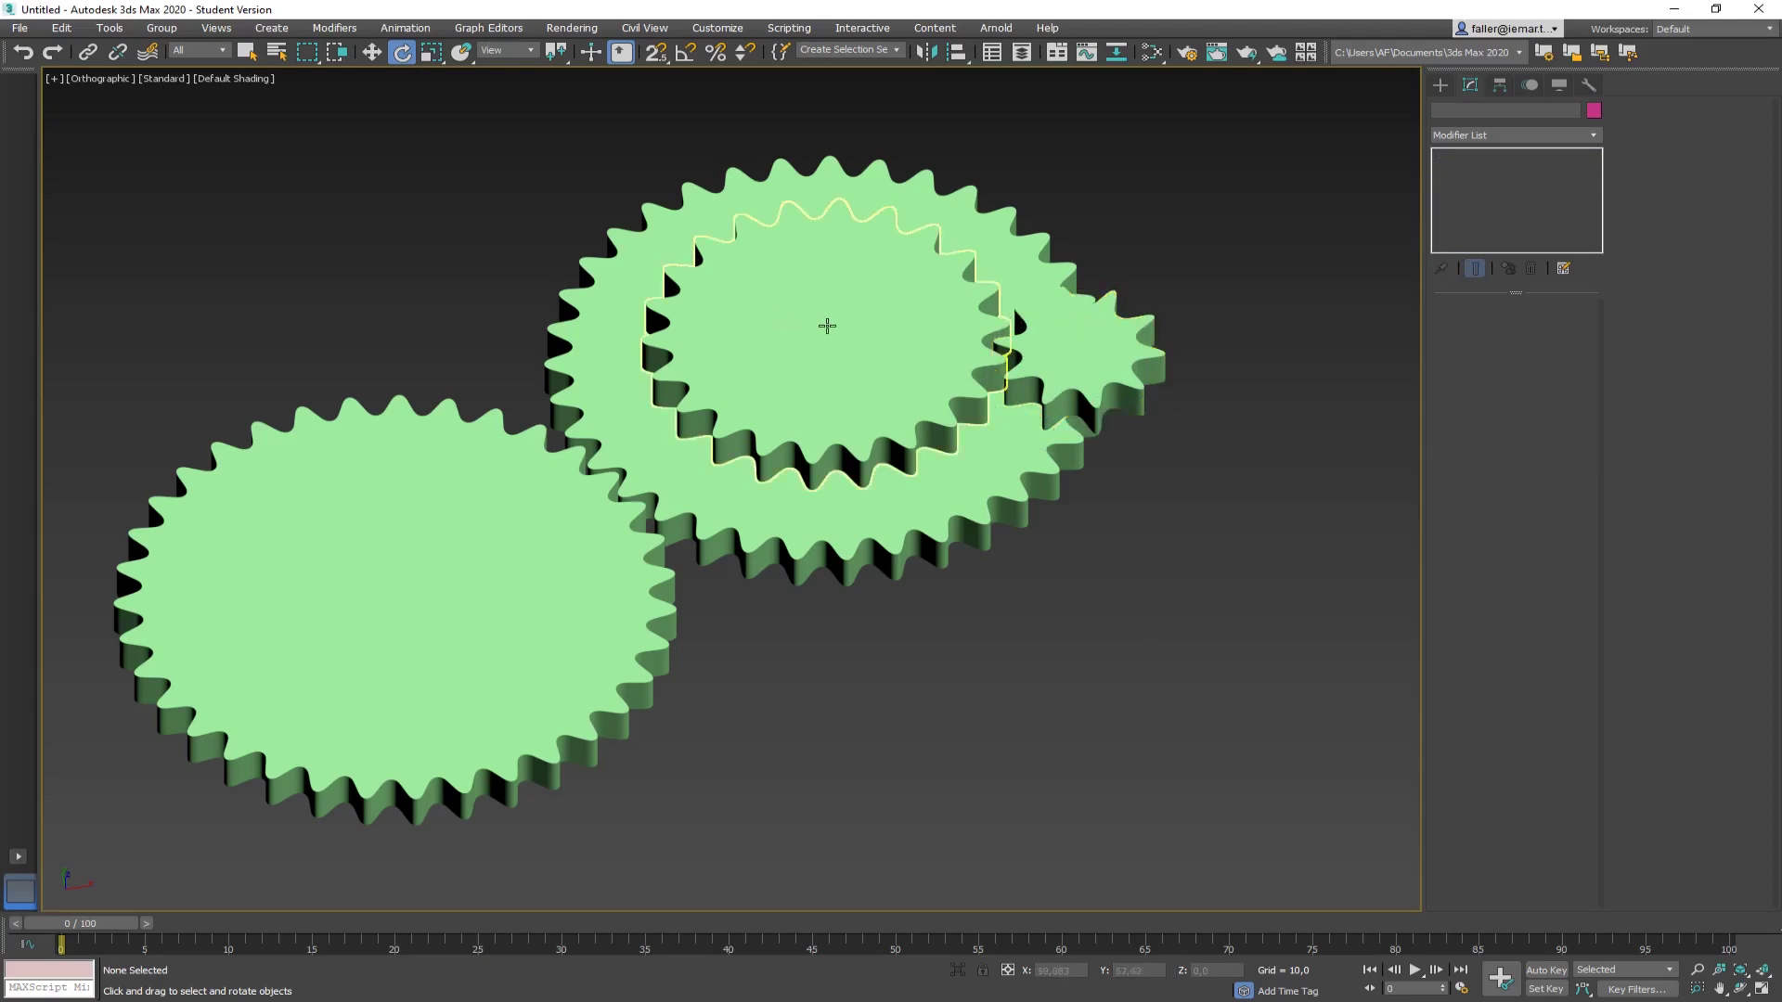
Step: Wire Star003's Z Rotation as source to Star004's Z Rotation as target
{"action": "left_click", "coordinate": [827, 326]}
{"action": "right_click", "coordinate": [928, 367]}
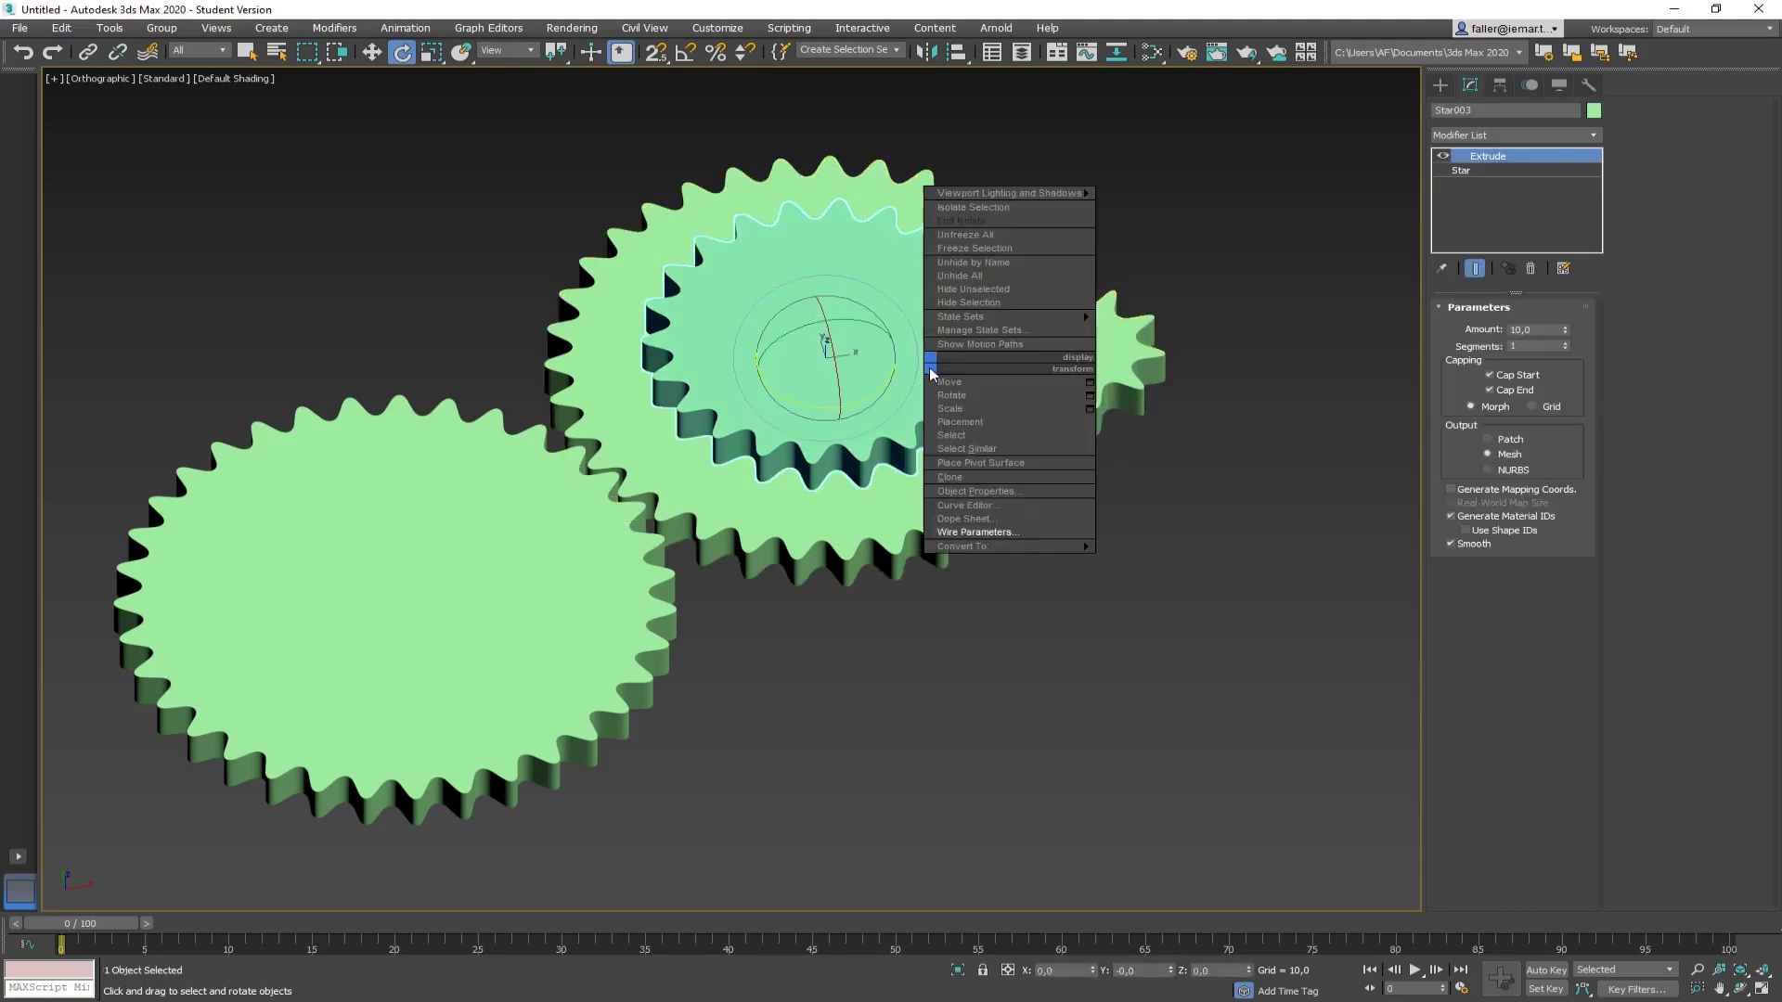
{"action": "left_click", "coordinate": [991, 532]}
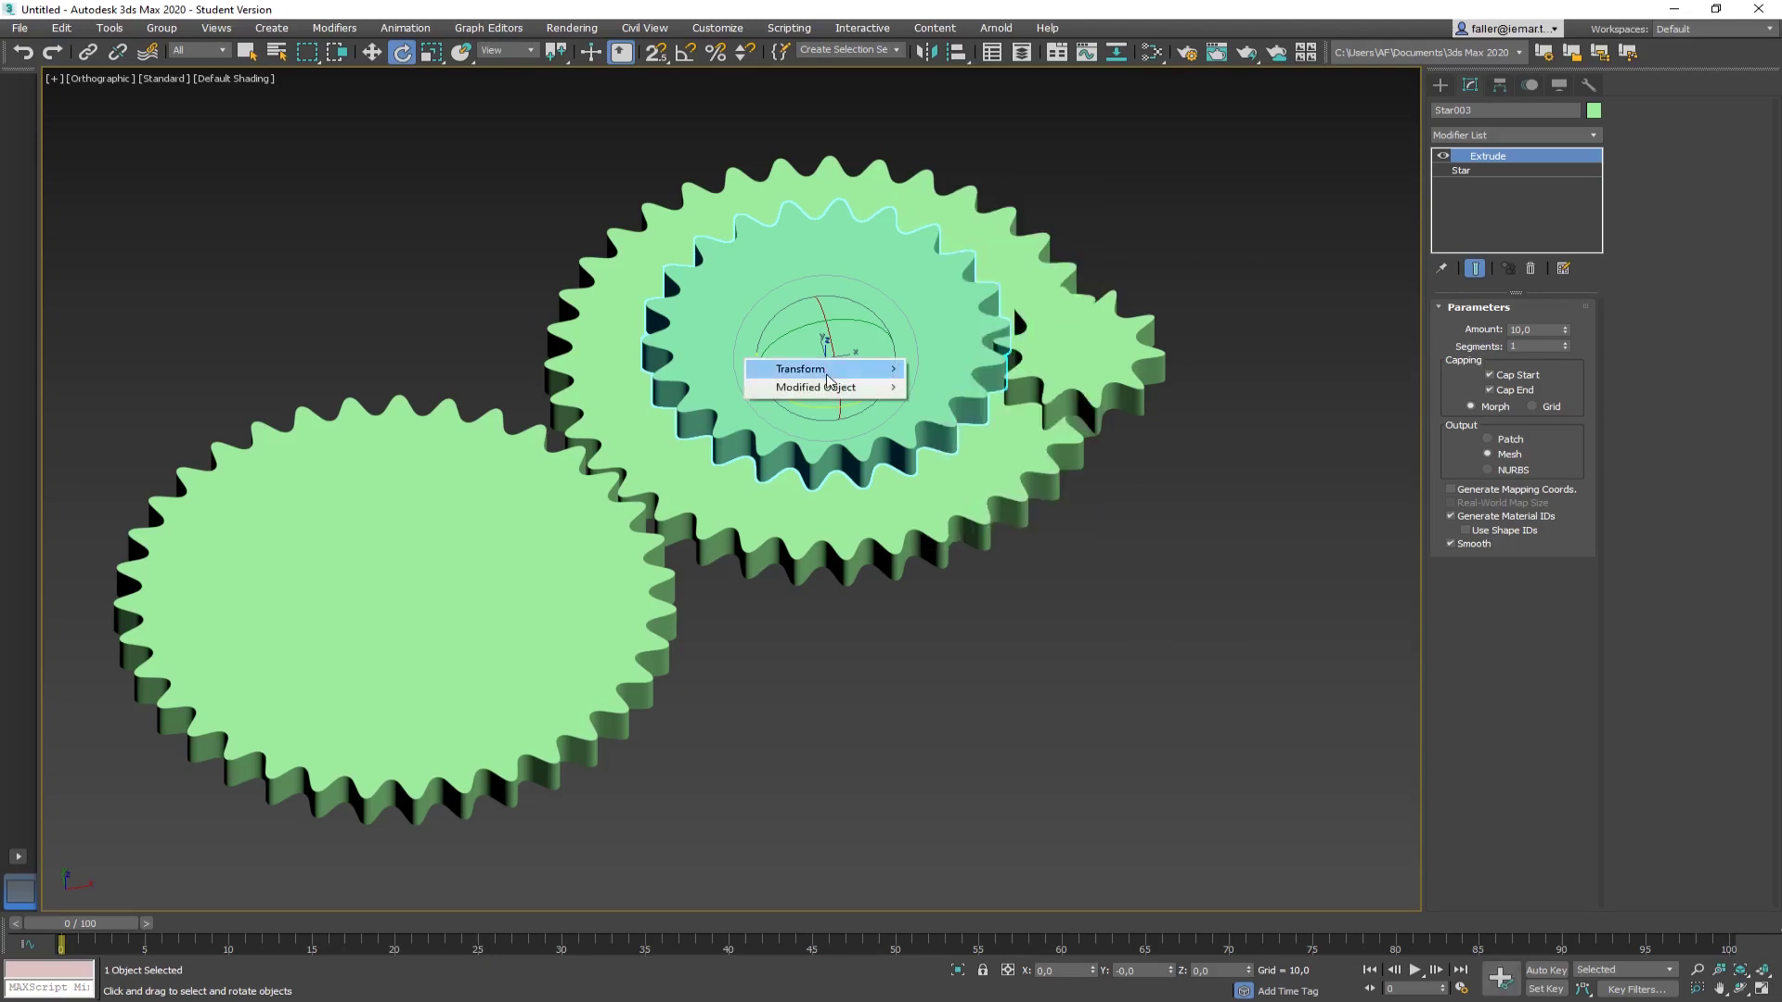
{"action": "mouse_move", "coordinate": [829, 376]}
{"action": "mouse_move", "coordinate": [956, 387]}
{"action": "left_click", "coordinate": [1081, 424]}
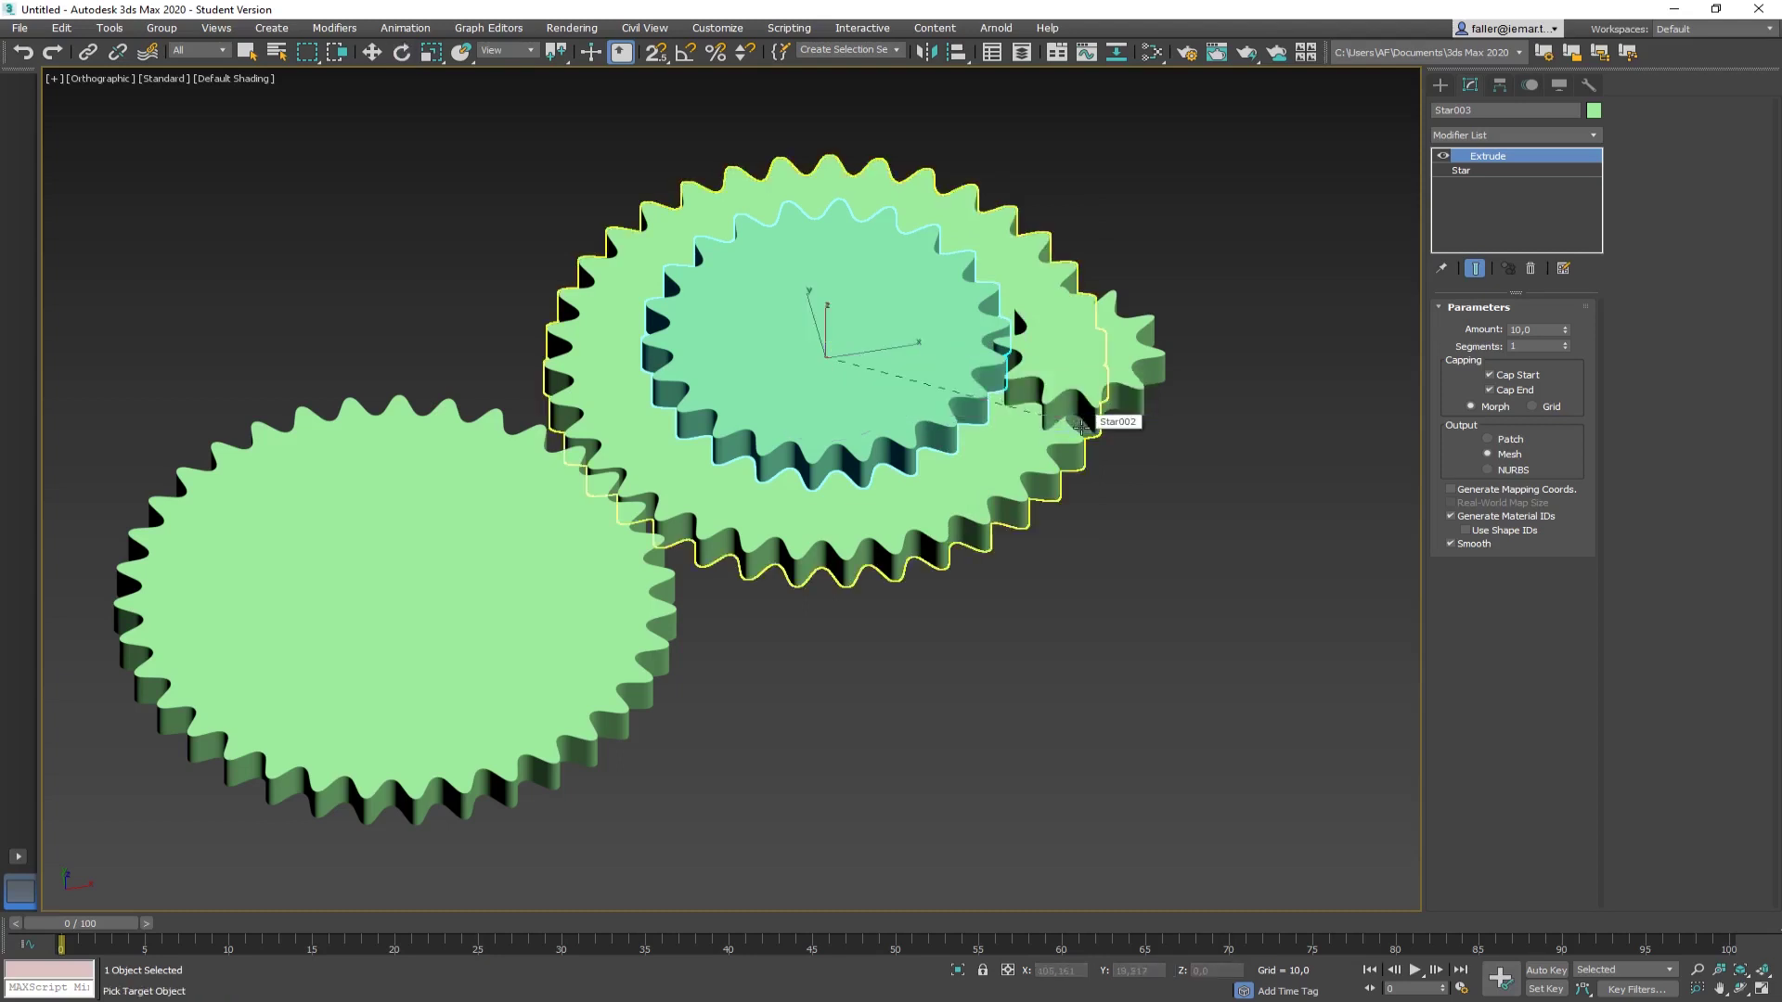
{"action": "left_click", "coordinate": [1149, 330]}
{"action": "mouse_move", "coordinate": [1151, 342]}
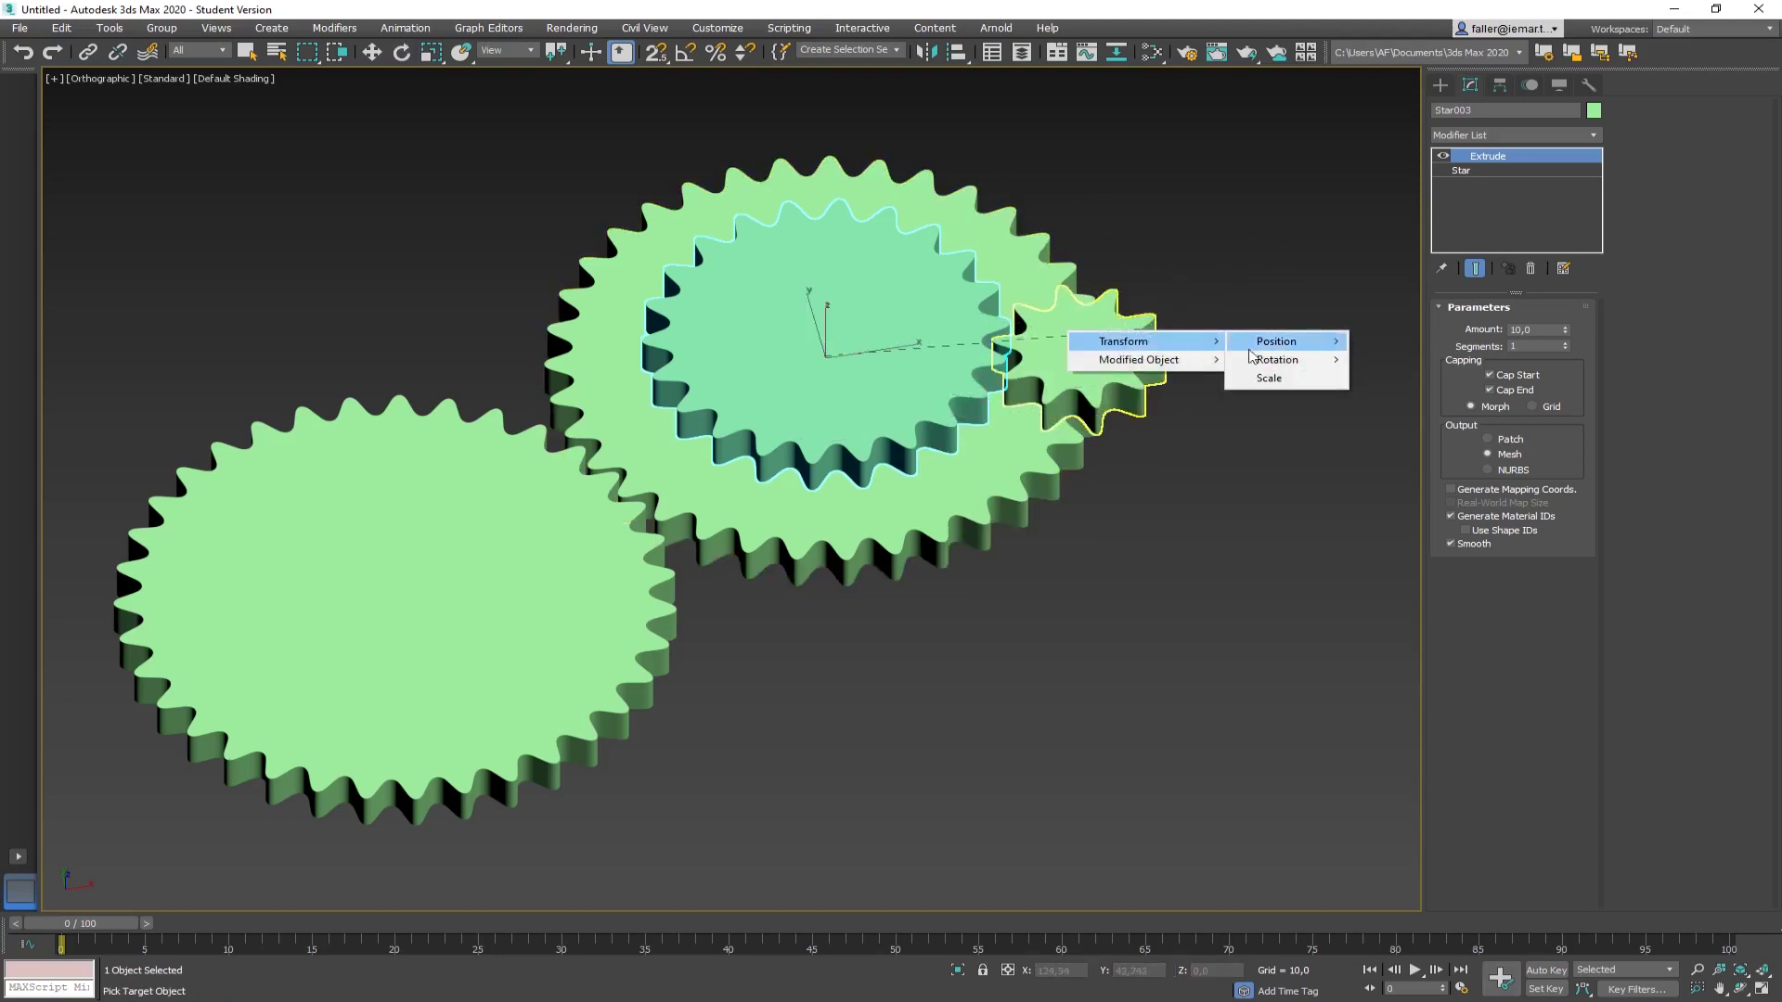
{"action": "mouse_move", "coordinate": [1273, 364]}
{"action": "left_click", "coordinate": [1392, 396]}
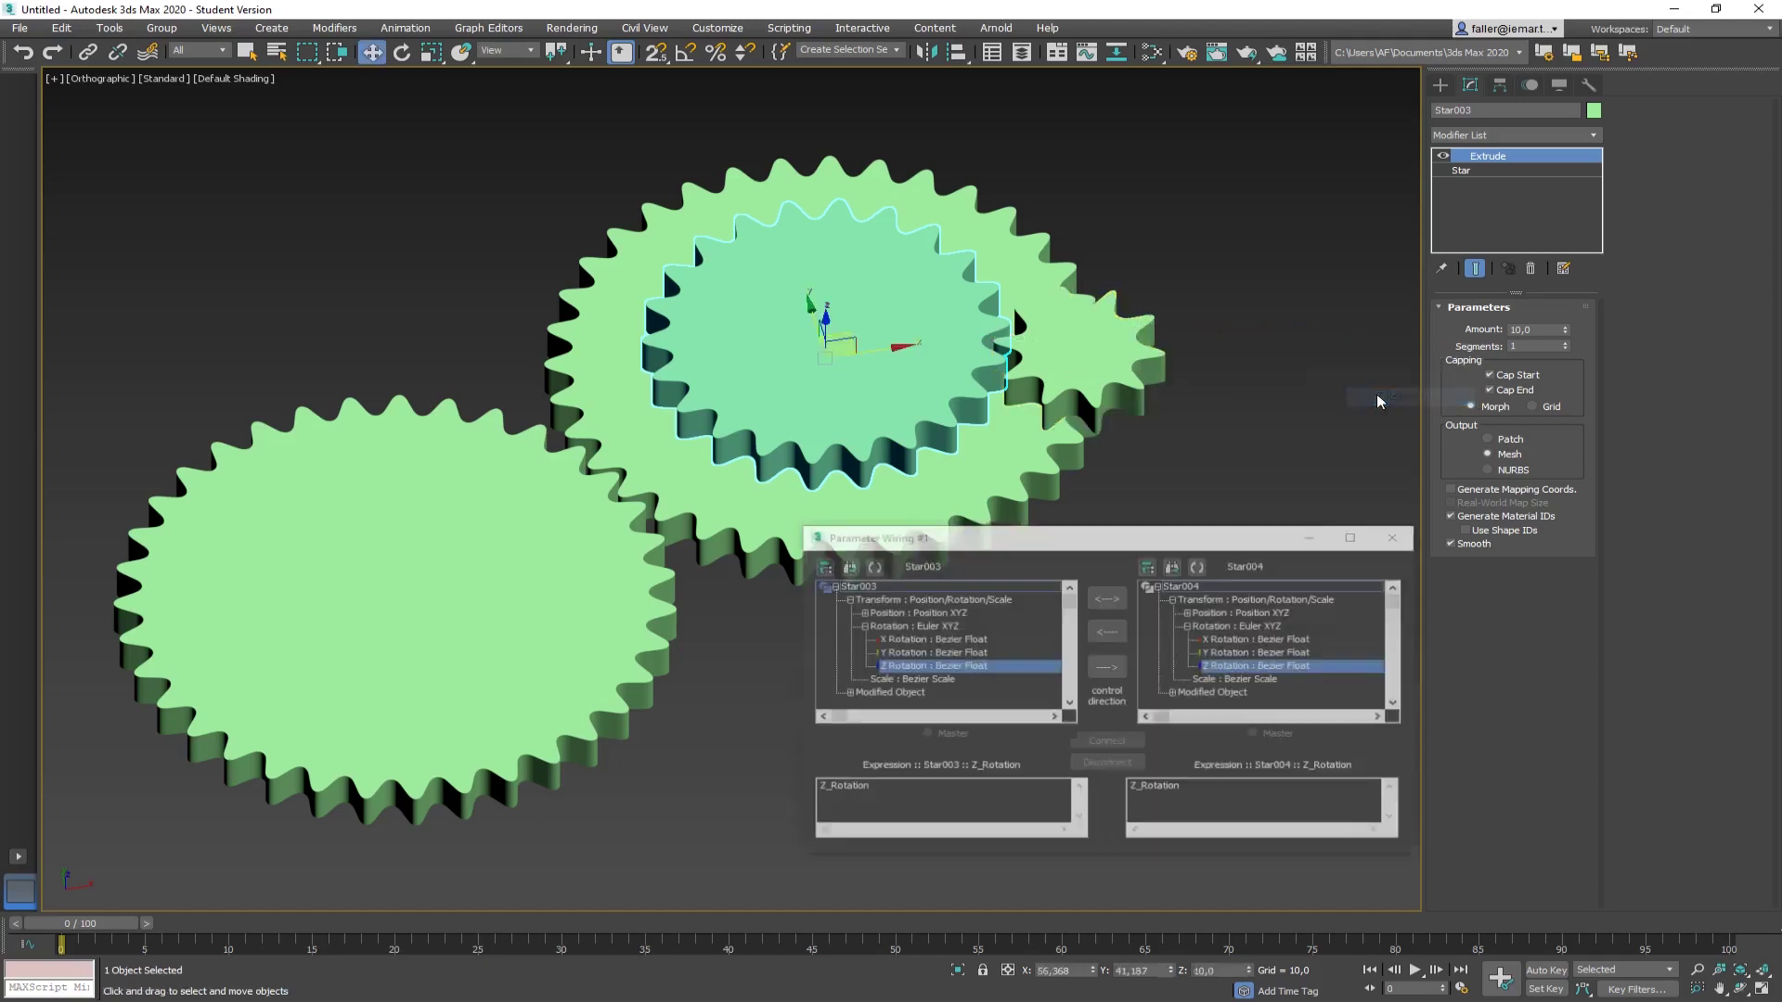
Step: Set one-way direction, prefix '-' to Star004's expression, and connect
{"action": "left_click", "coordinate": [1106, 668]}
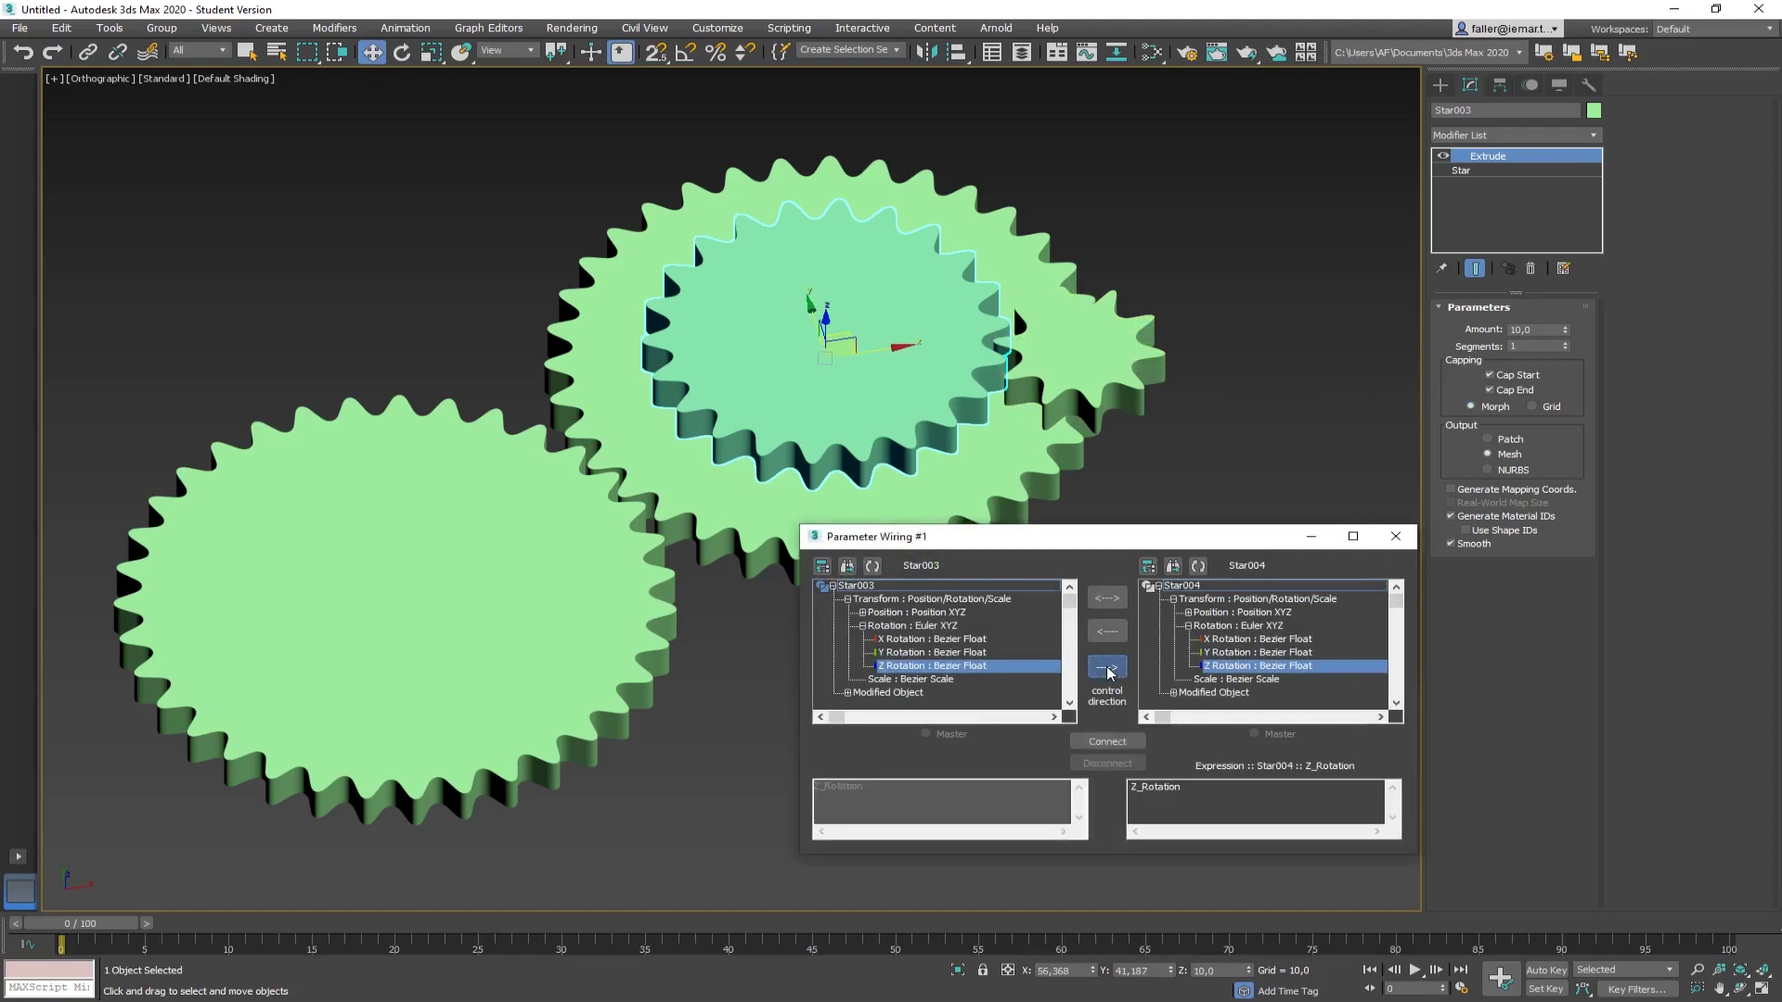
{"action": "left_click", "coordinate": [1129, 794]}
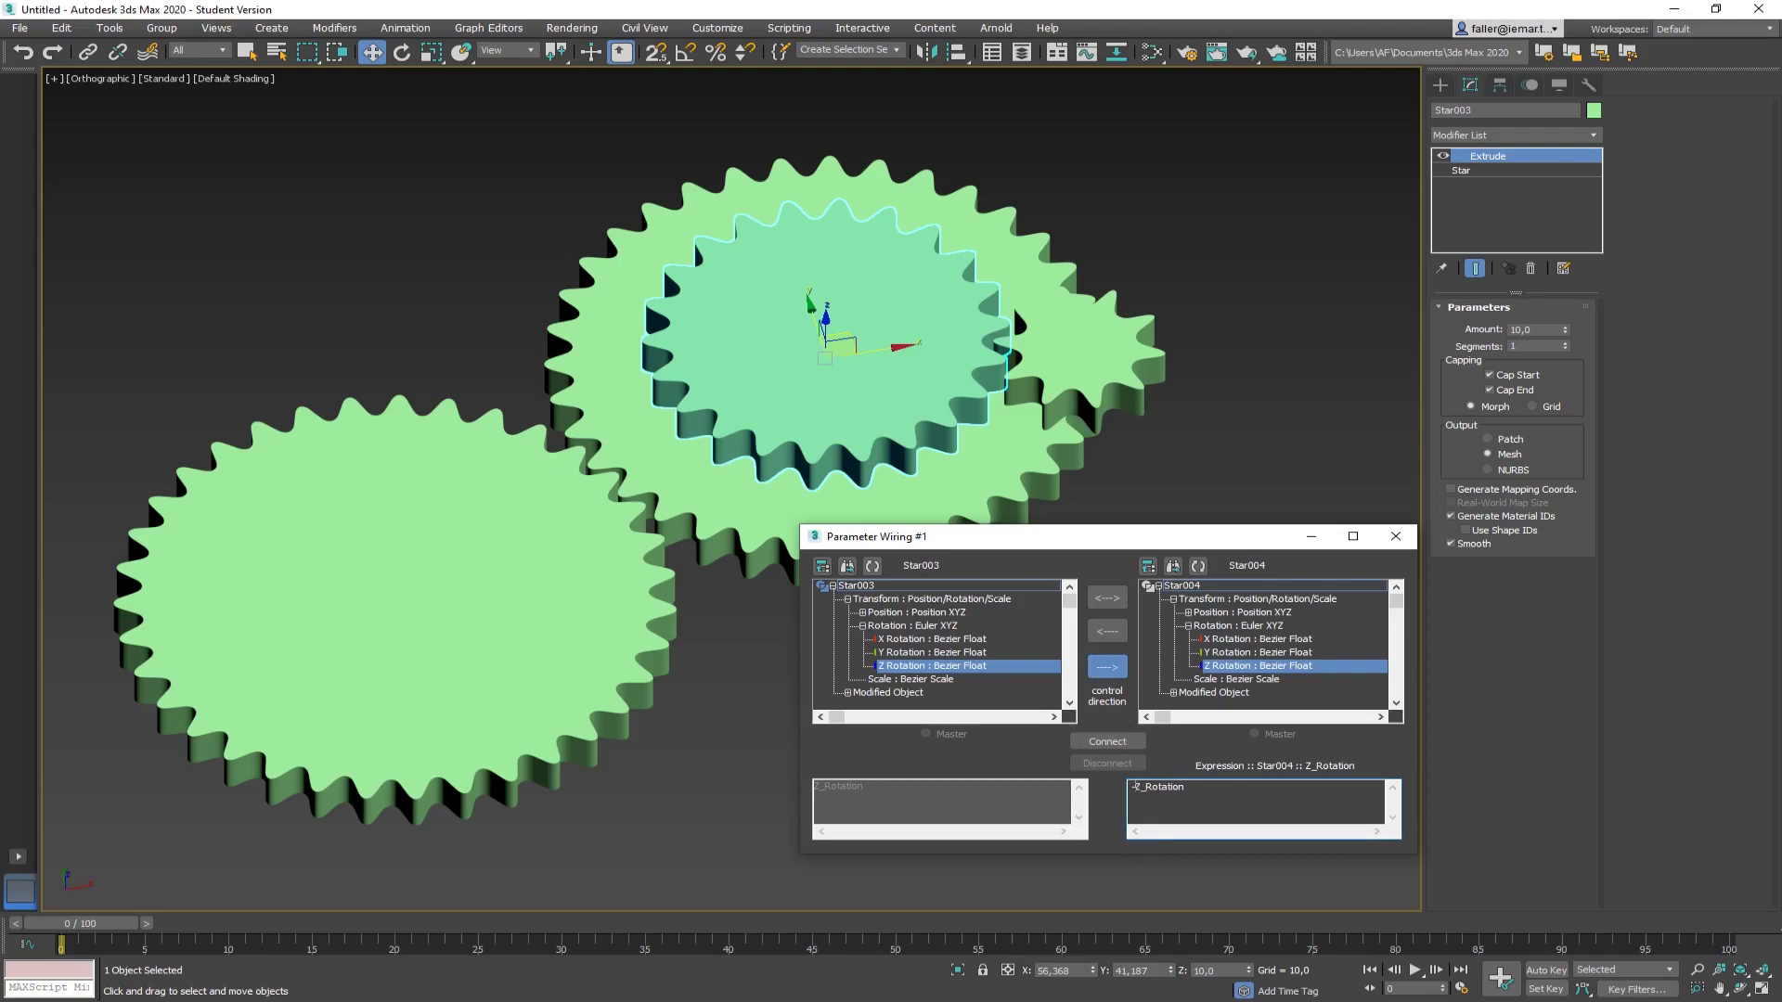
{"action": "type", "text": "-"}
{"action": "left_click", "coordinate": [1108, 743]}
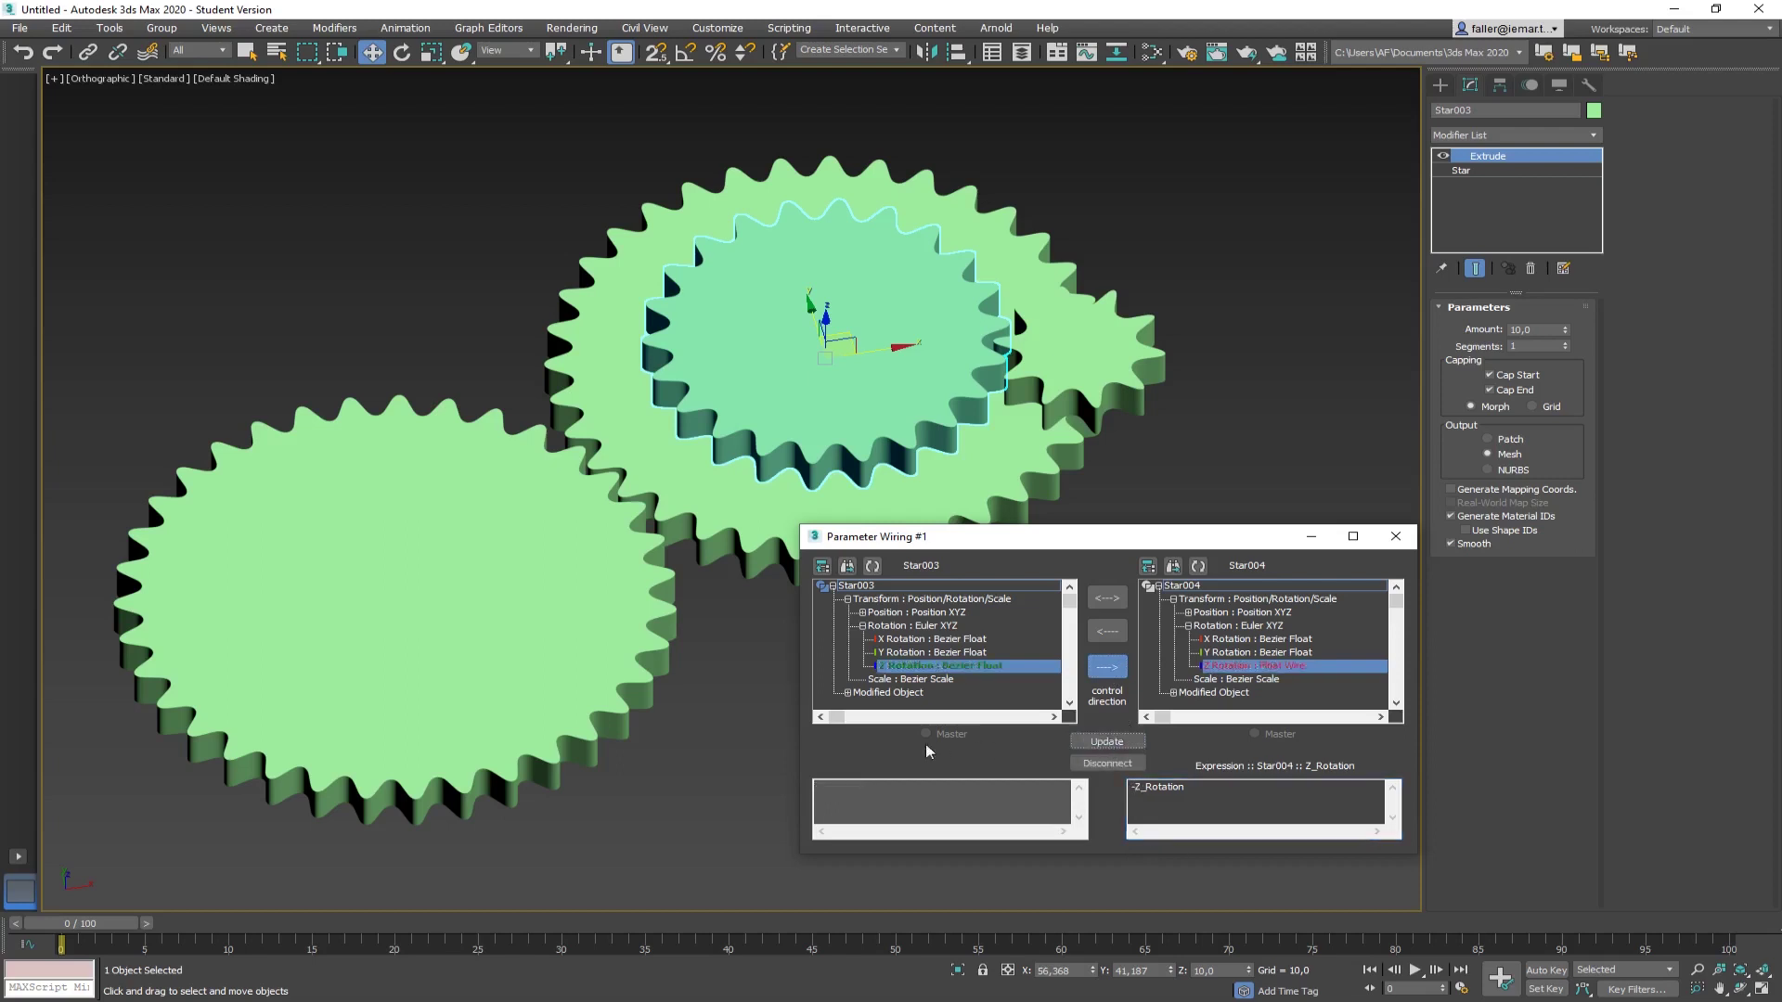
Step: Spin the large left gear to test the chain and update the wire expression
{"action": "left_click", "coordinate": [591, 742]}
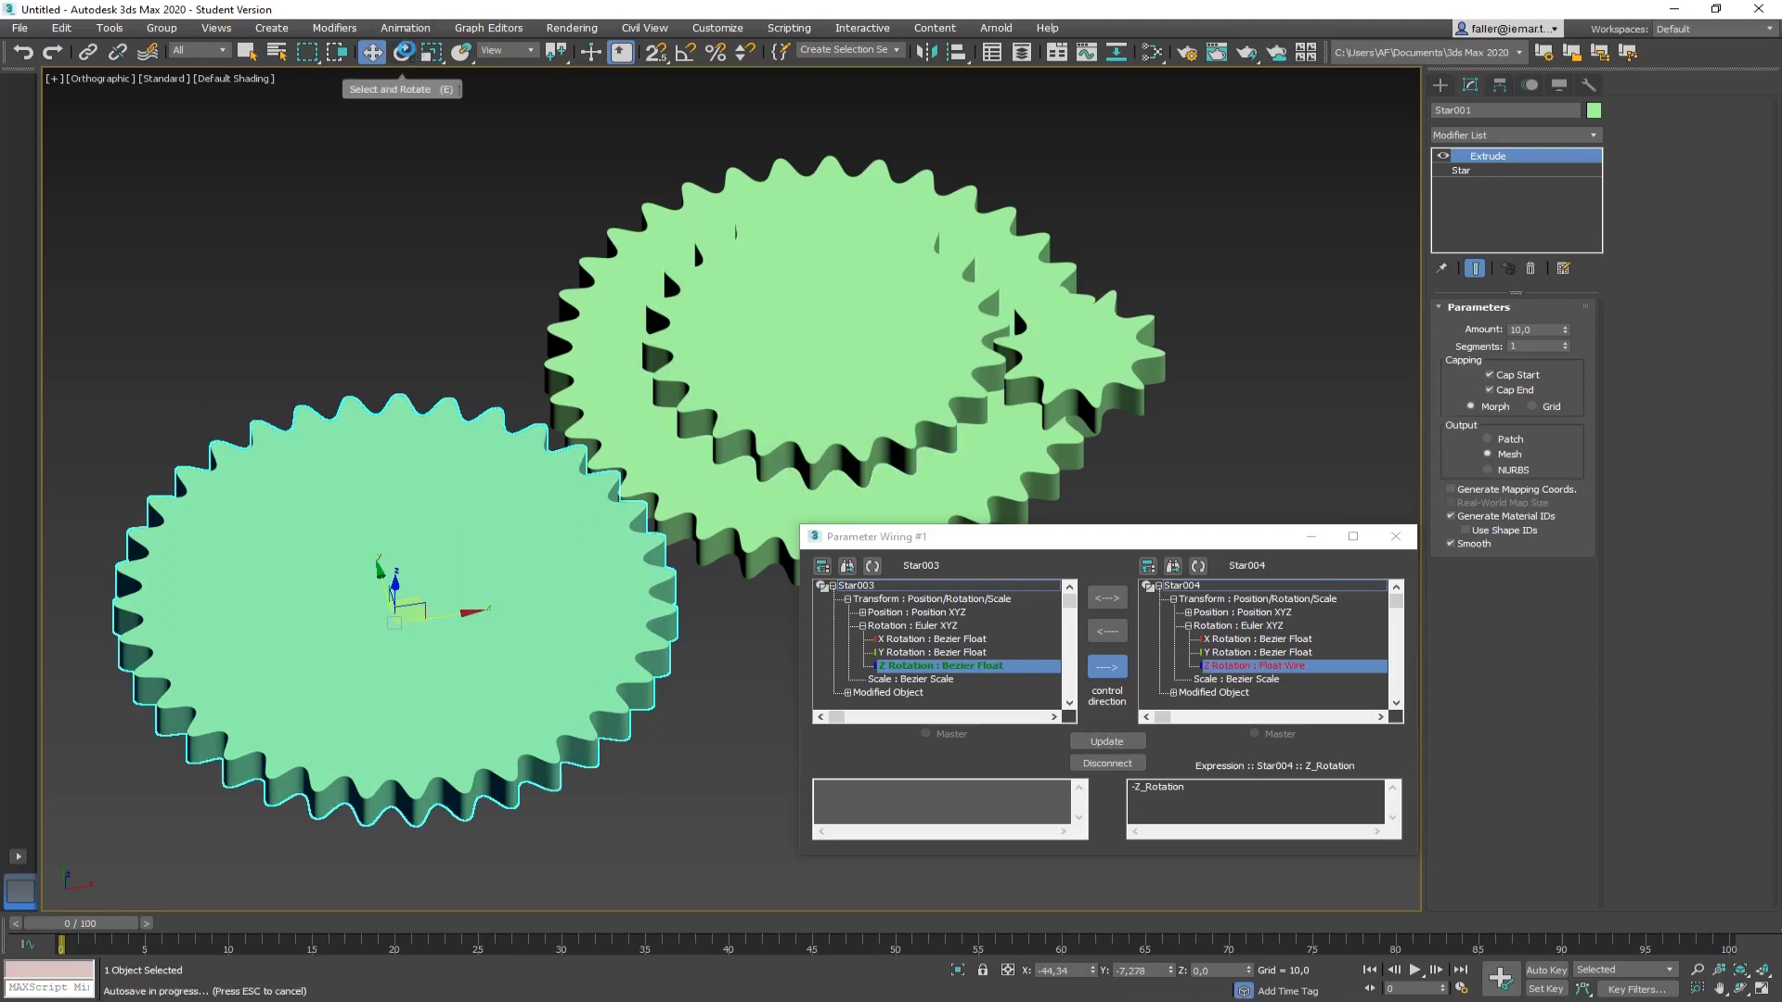
{"action": "left_click", "coordinate": [401, 52]}
{"action": "mouse_move", "coordinate": [433, 665]}
{"action": "left_mouse_down"}
{"action": "mouse_move", "coordinate": [469, 664]}
{"action": "mouse_move", "coordinate": [525, 591]}
{"action": "mouse_move", "coordinate": [484, 640]}
{"action": "mouse_move", "coordinate": [415, 677]}
{"action": "left_mouse_up"}
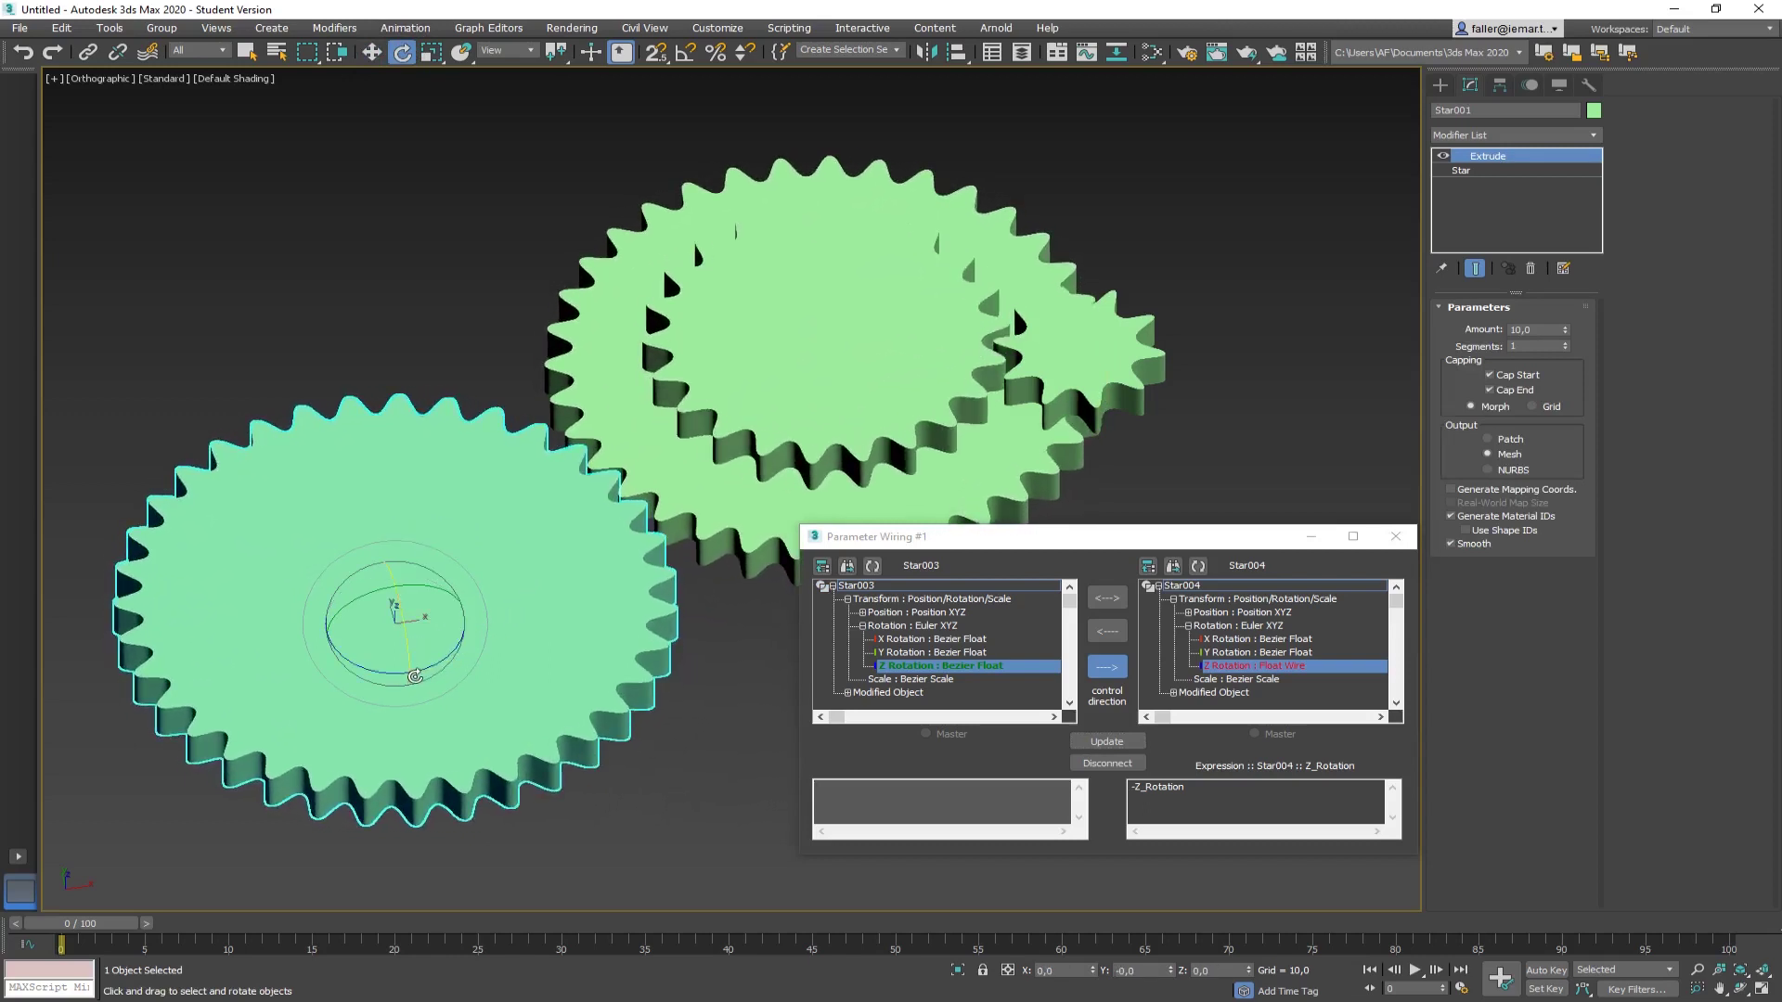
{"action": "left_click_drag", "start_coordinate": [1172, 542], "coordinate": [1211, 542]}
{"action": "left_click", "coordinate": [1147, 742]}
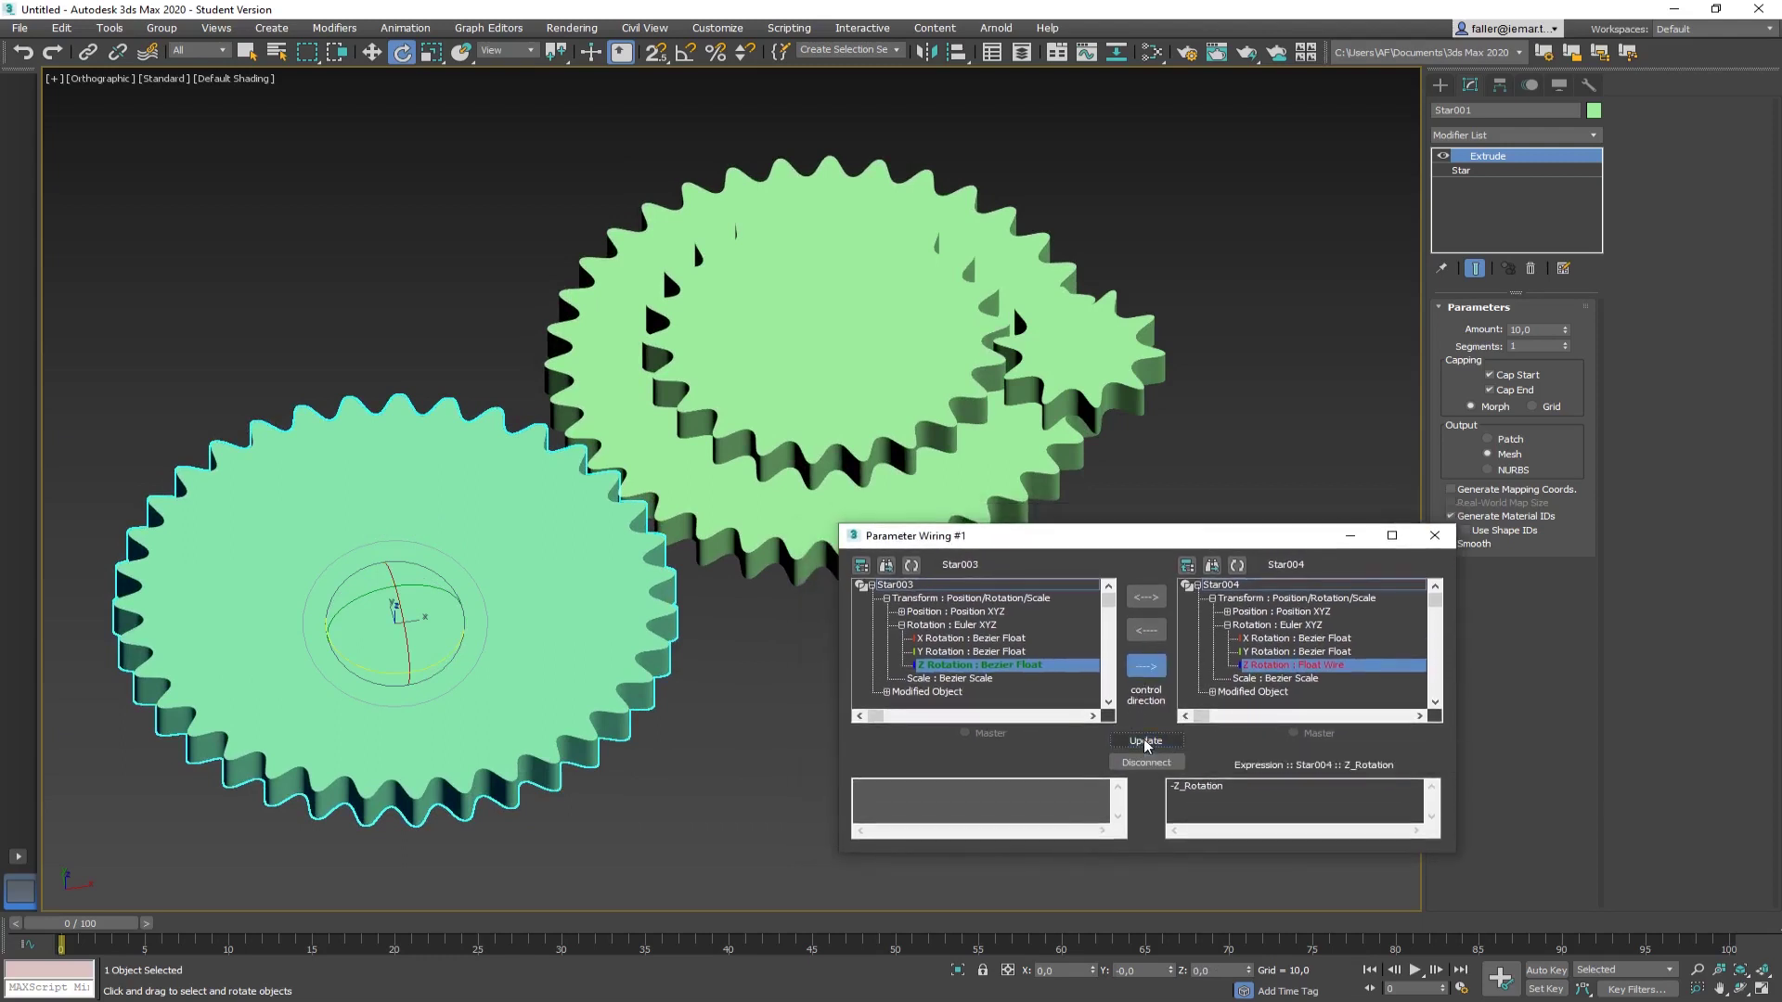
Step: Update the wiring again, then turn Star003 about 90° so Star004 follows
{"action": "left_click", "coordinate": [1206, 482]}
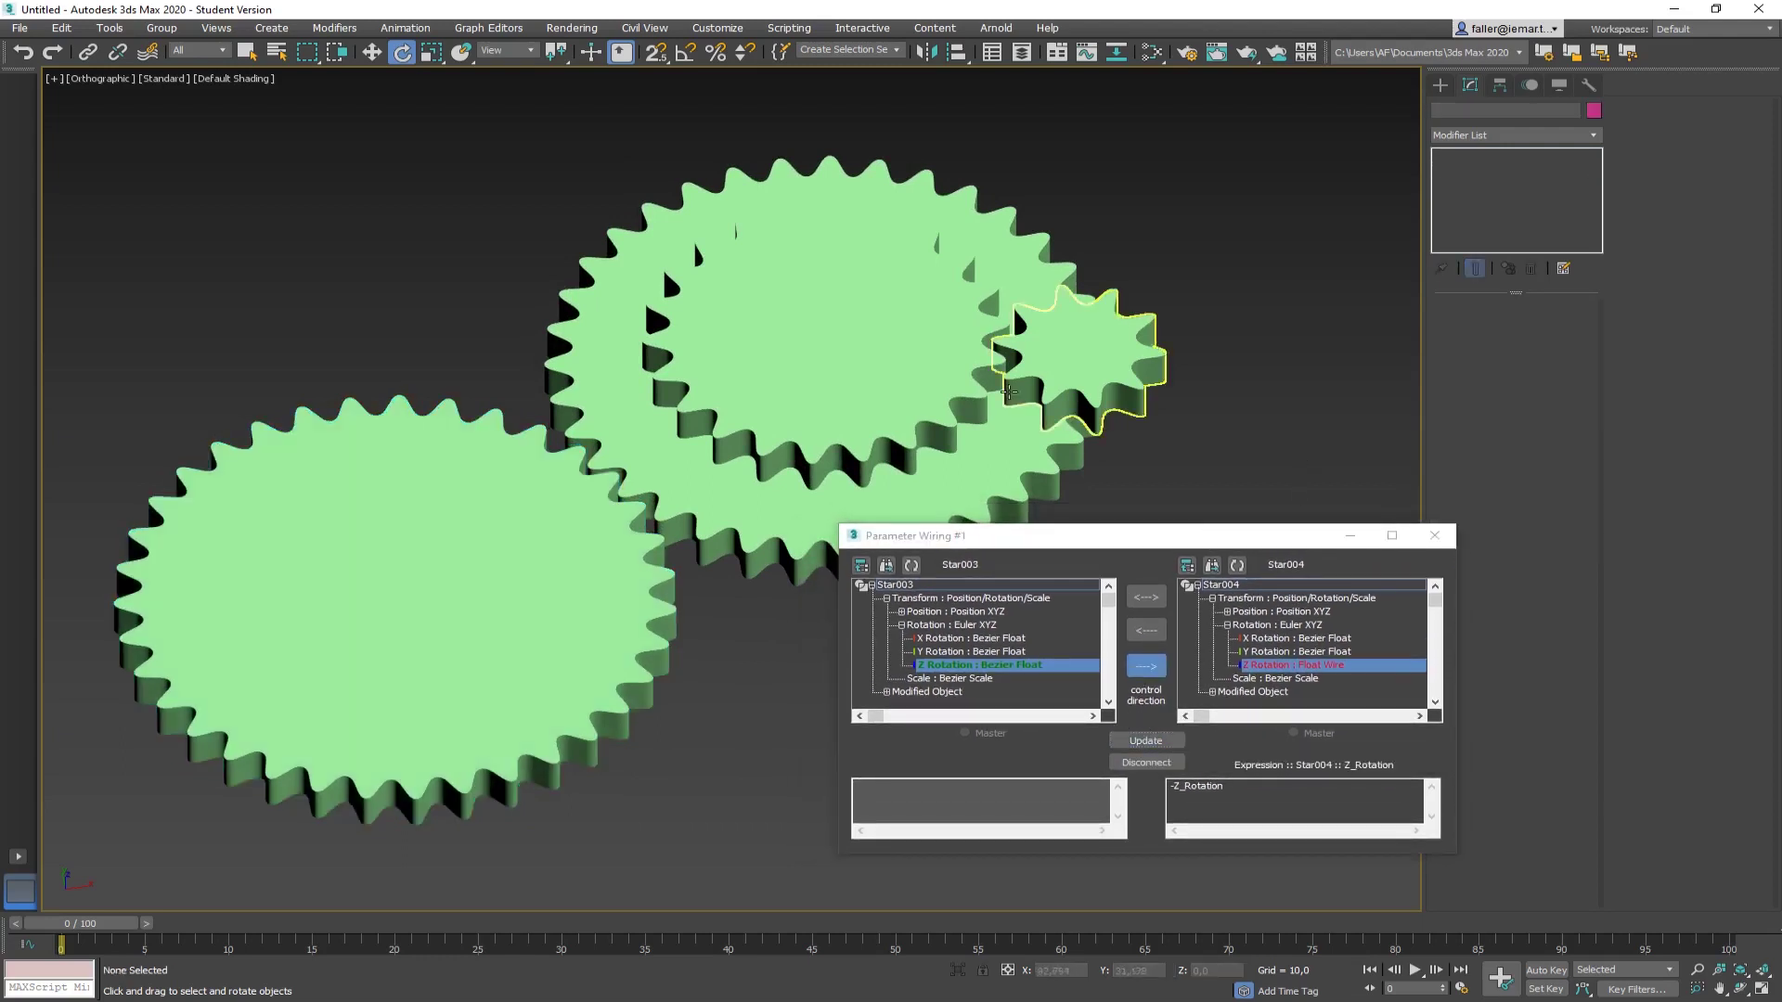
{"action": "left_click", "coordinate": [939, 382]}
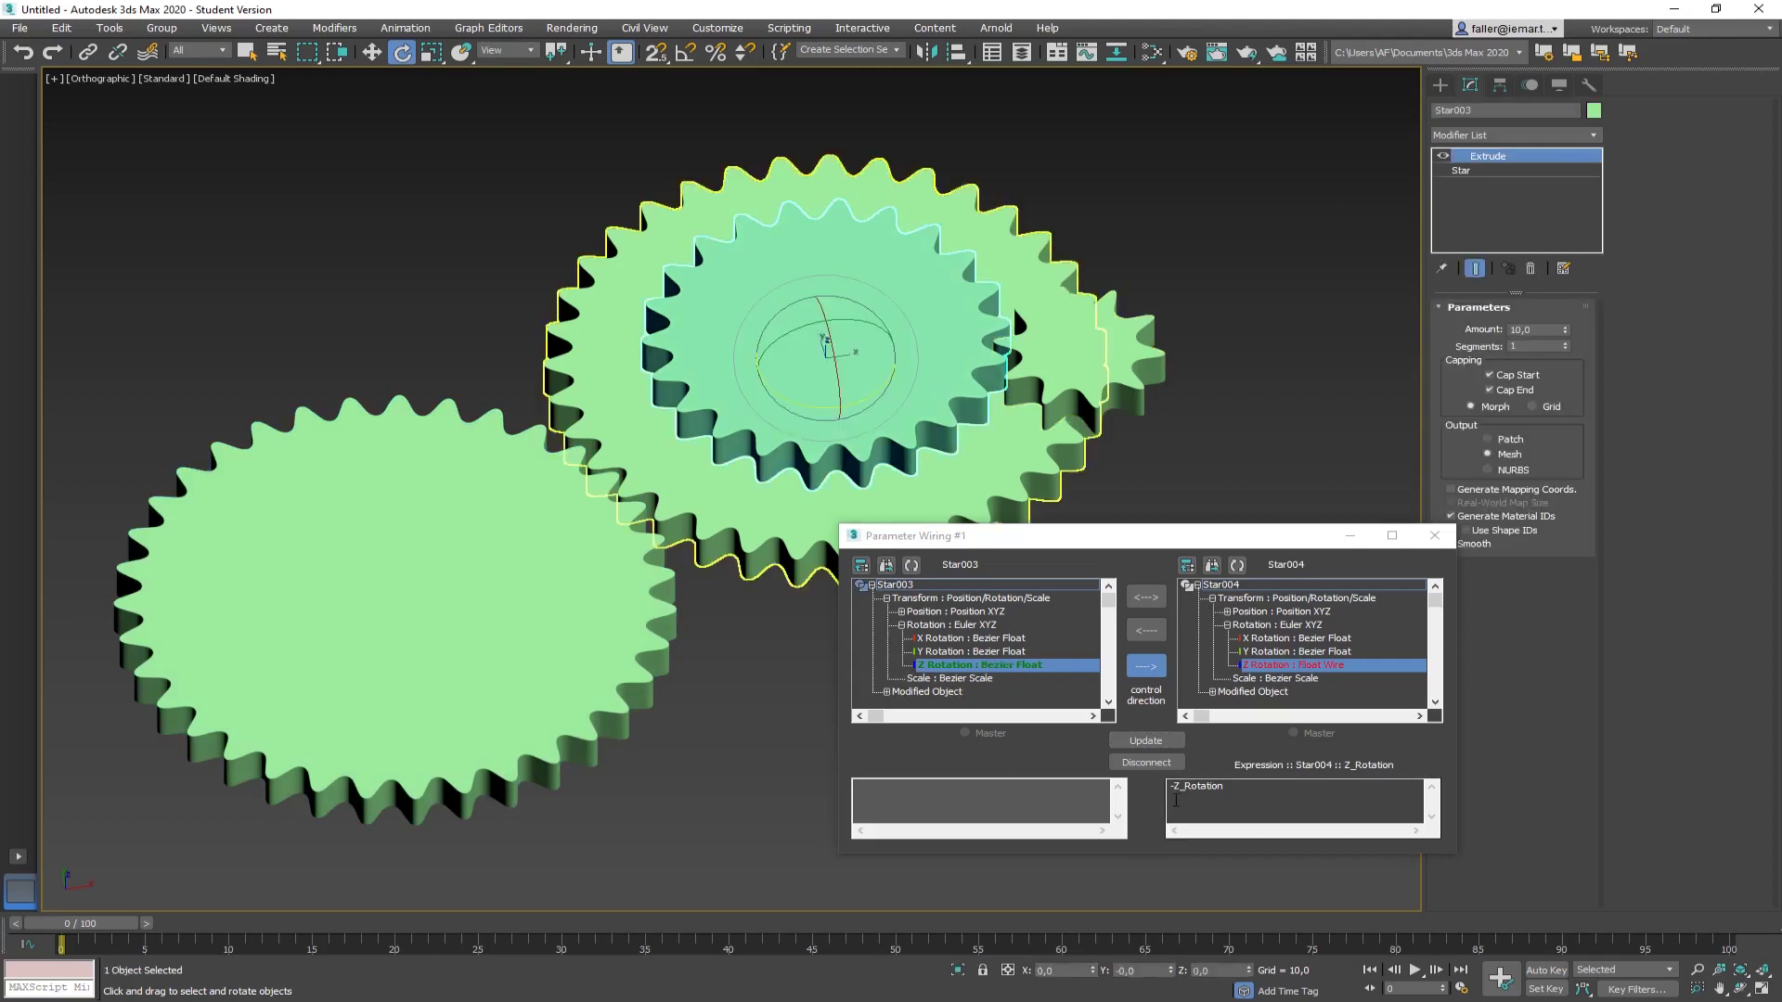
{"action": "left_click", "coordinate": [1147, 741]}
{"action": "left_click", "coordinate": [1149, 742]}
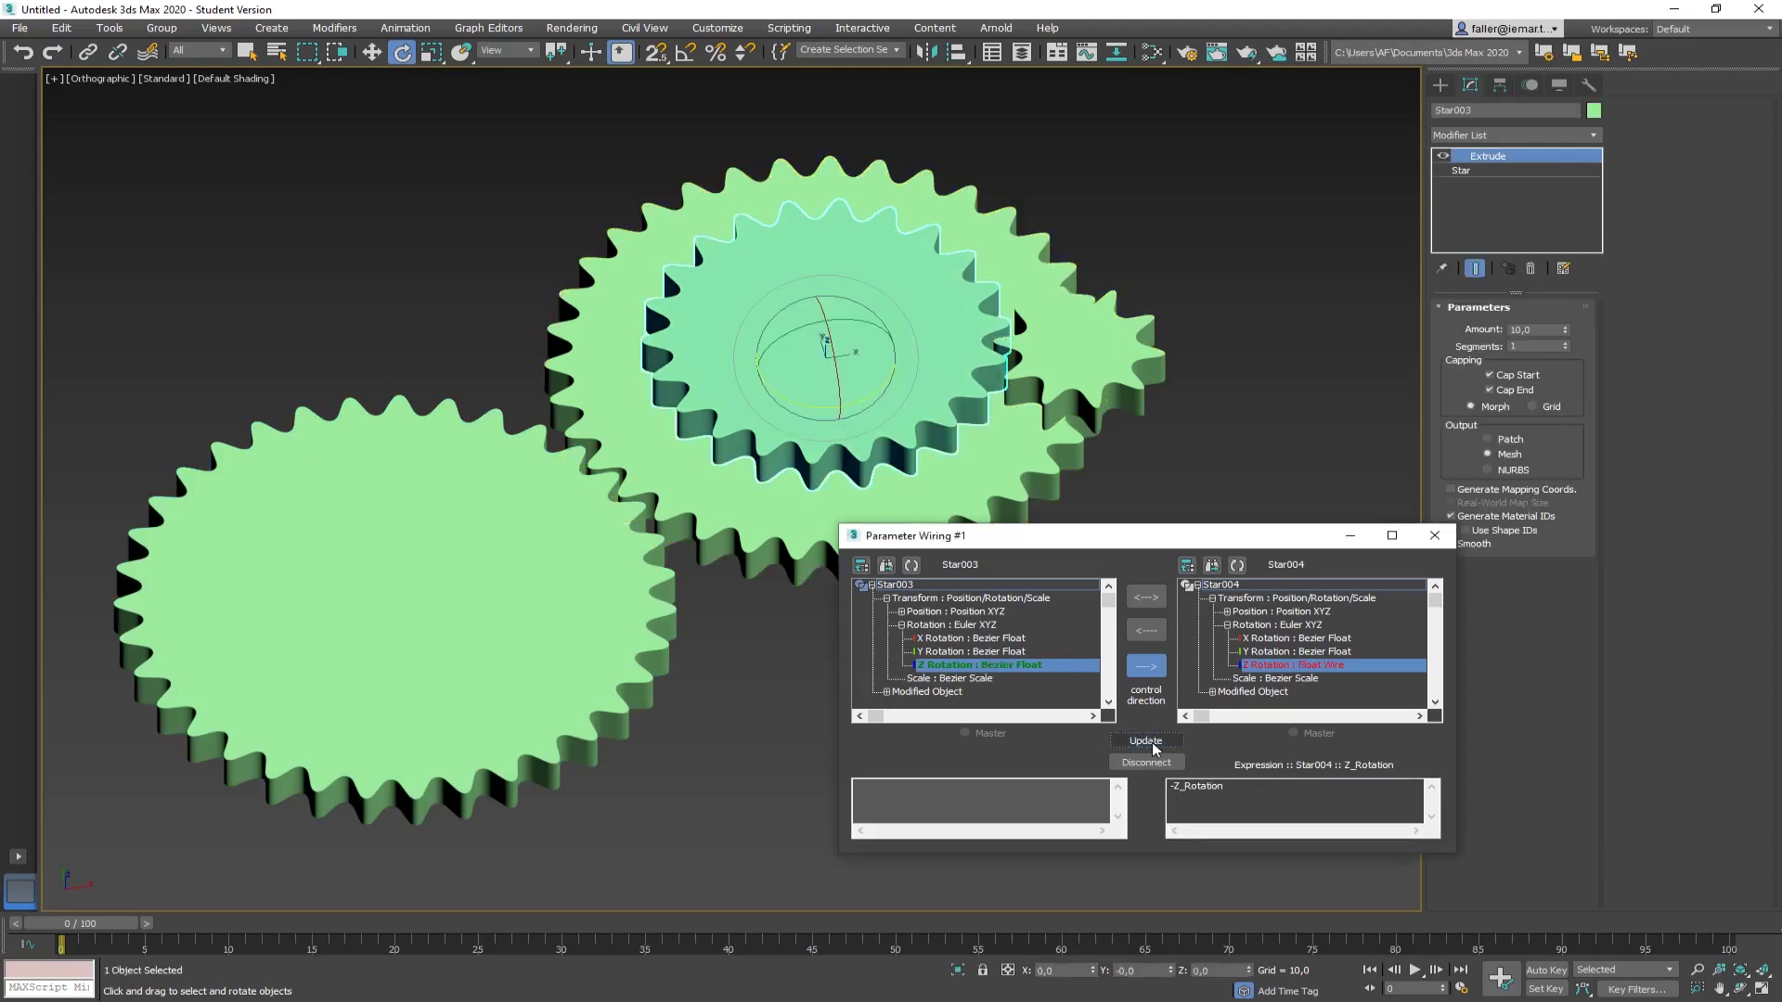
{"action": "left_click", "coordinate": [1231, 789]}
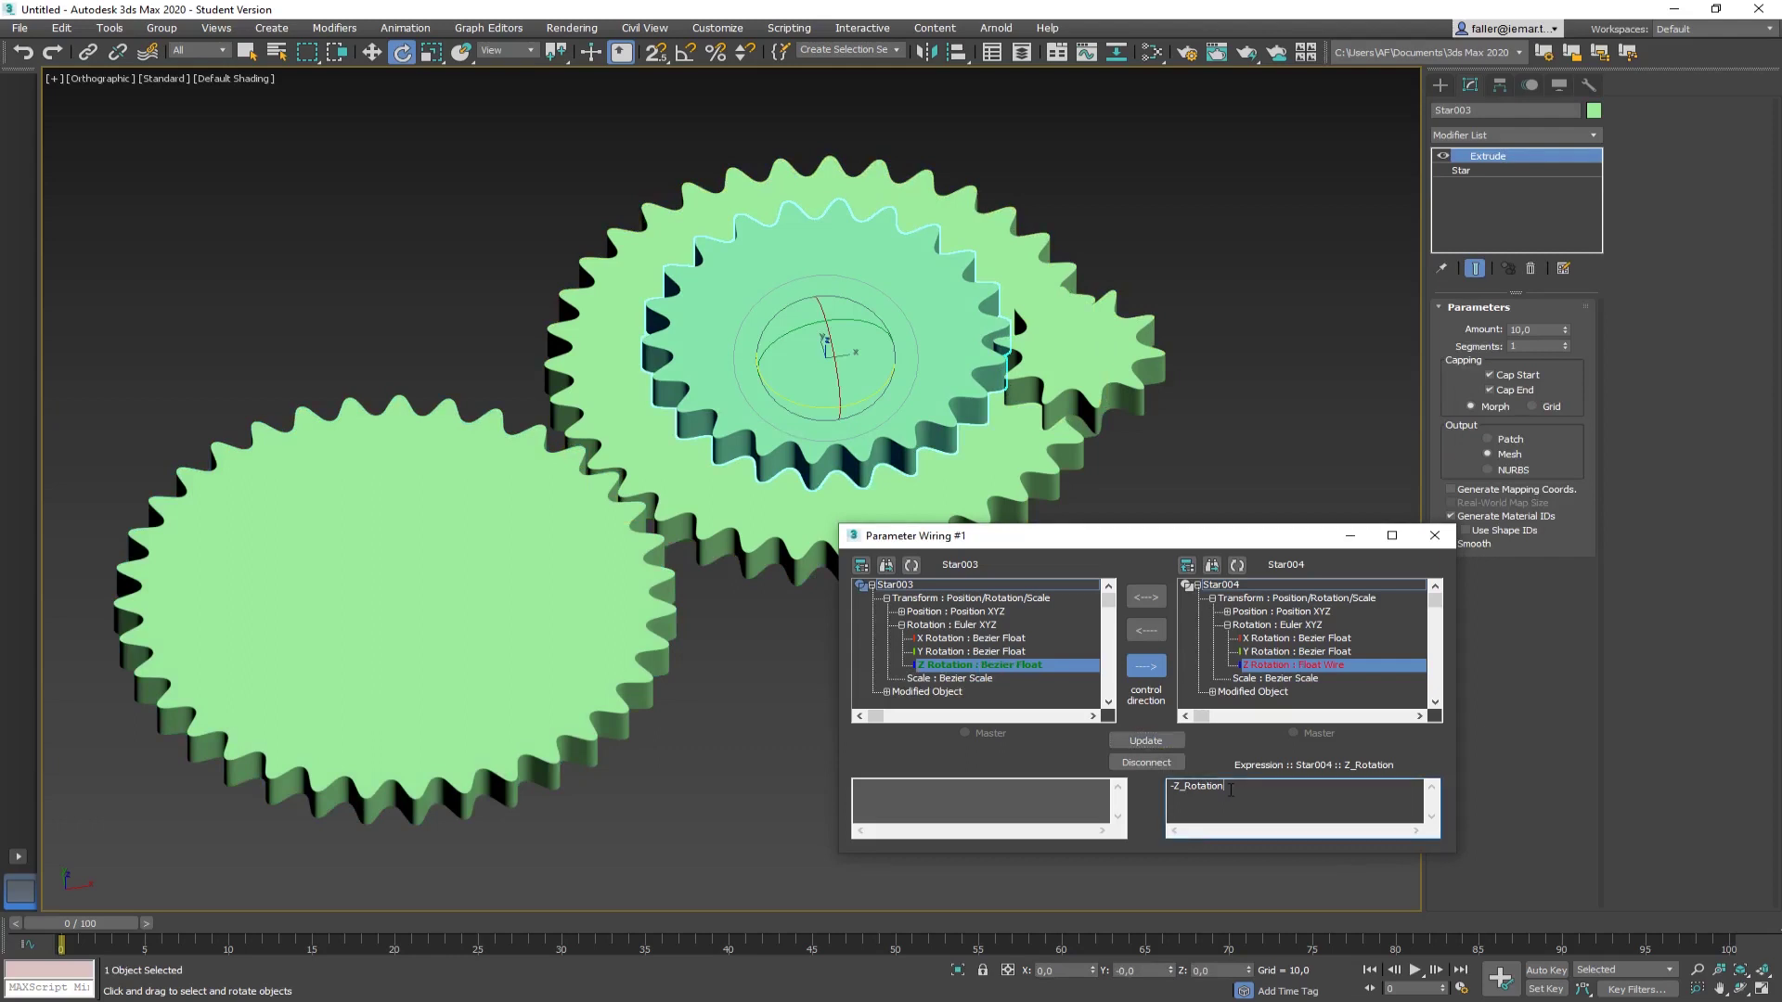
{"action": "left_click_drag", "start_coordinate": [824, 422], "coordinate": [686, 381]}
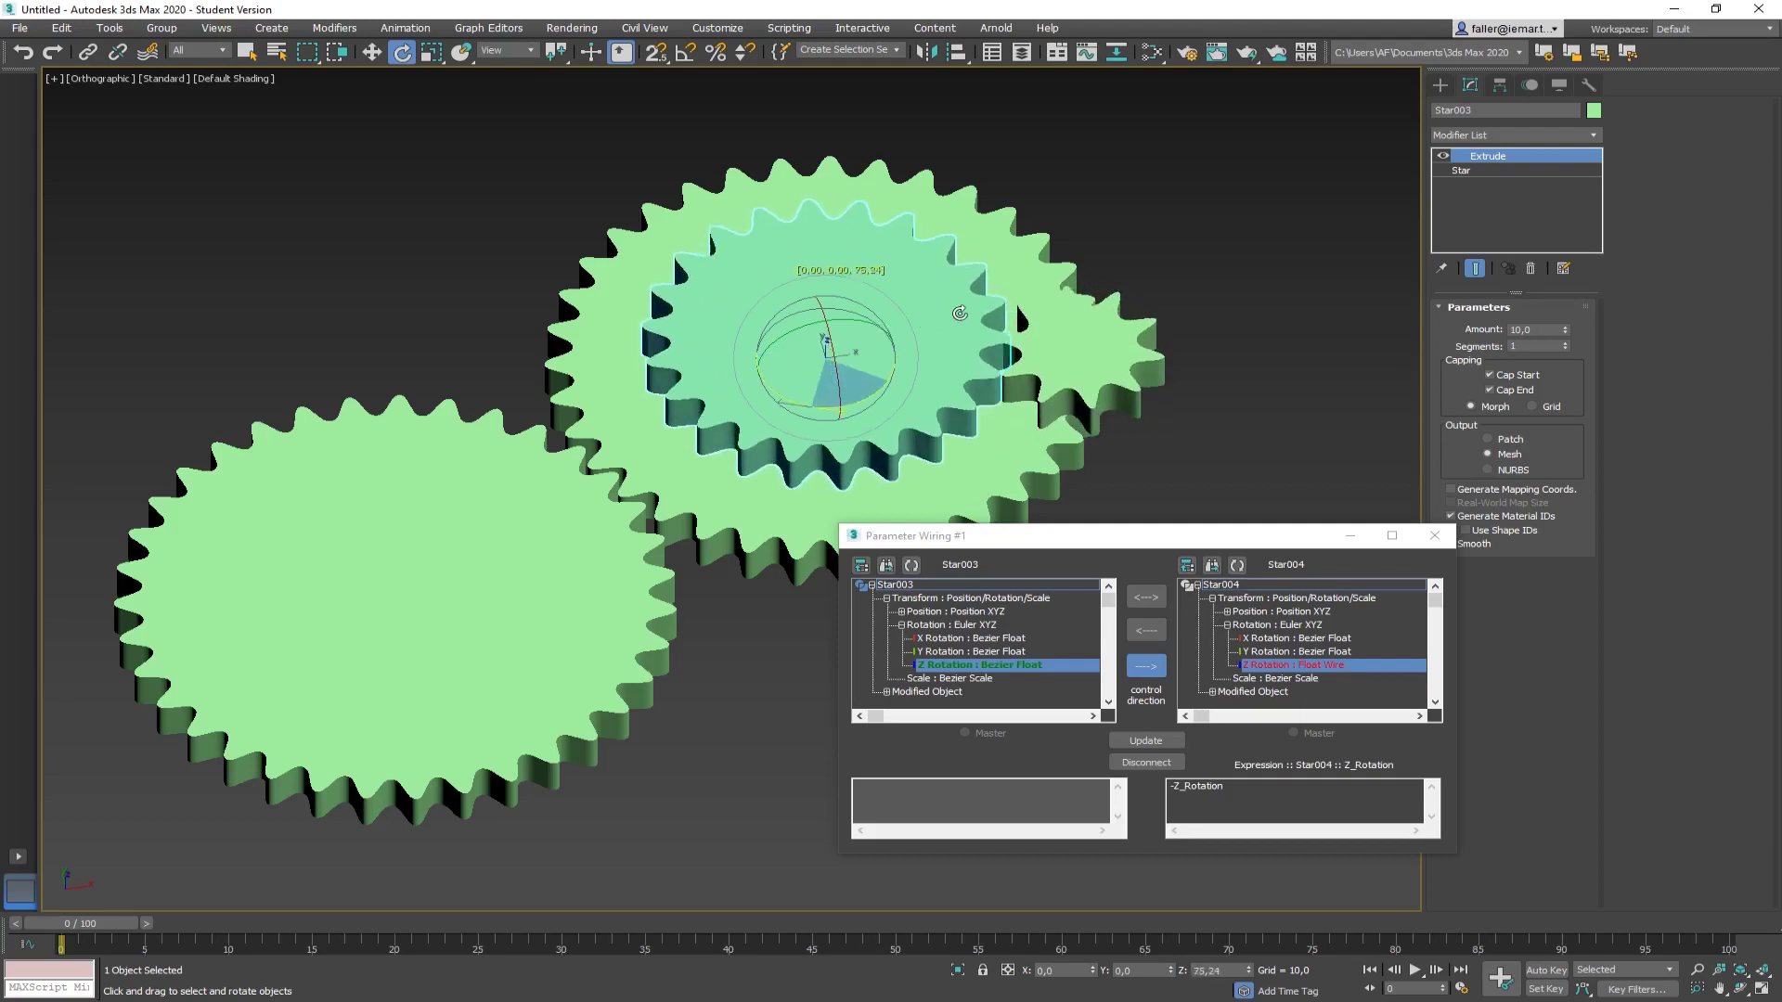
{"action": "left_click_drag", "start_coordinate": [897, 330], "coordinate": [948, 310]}
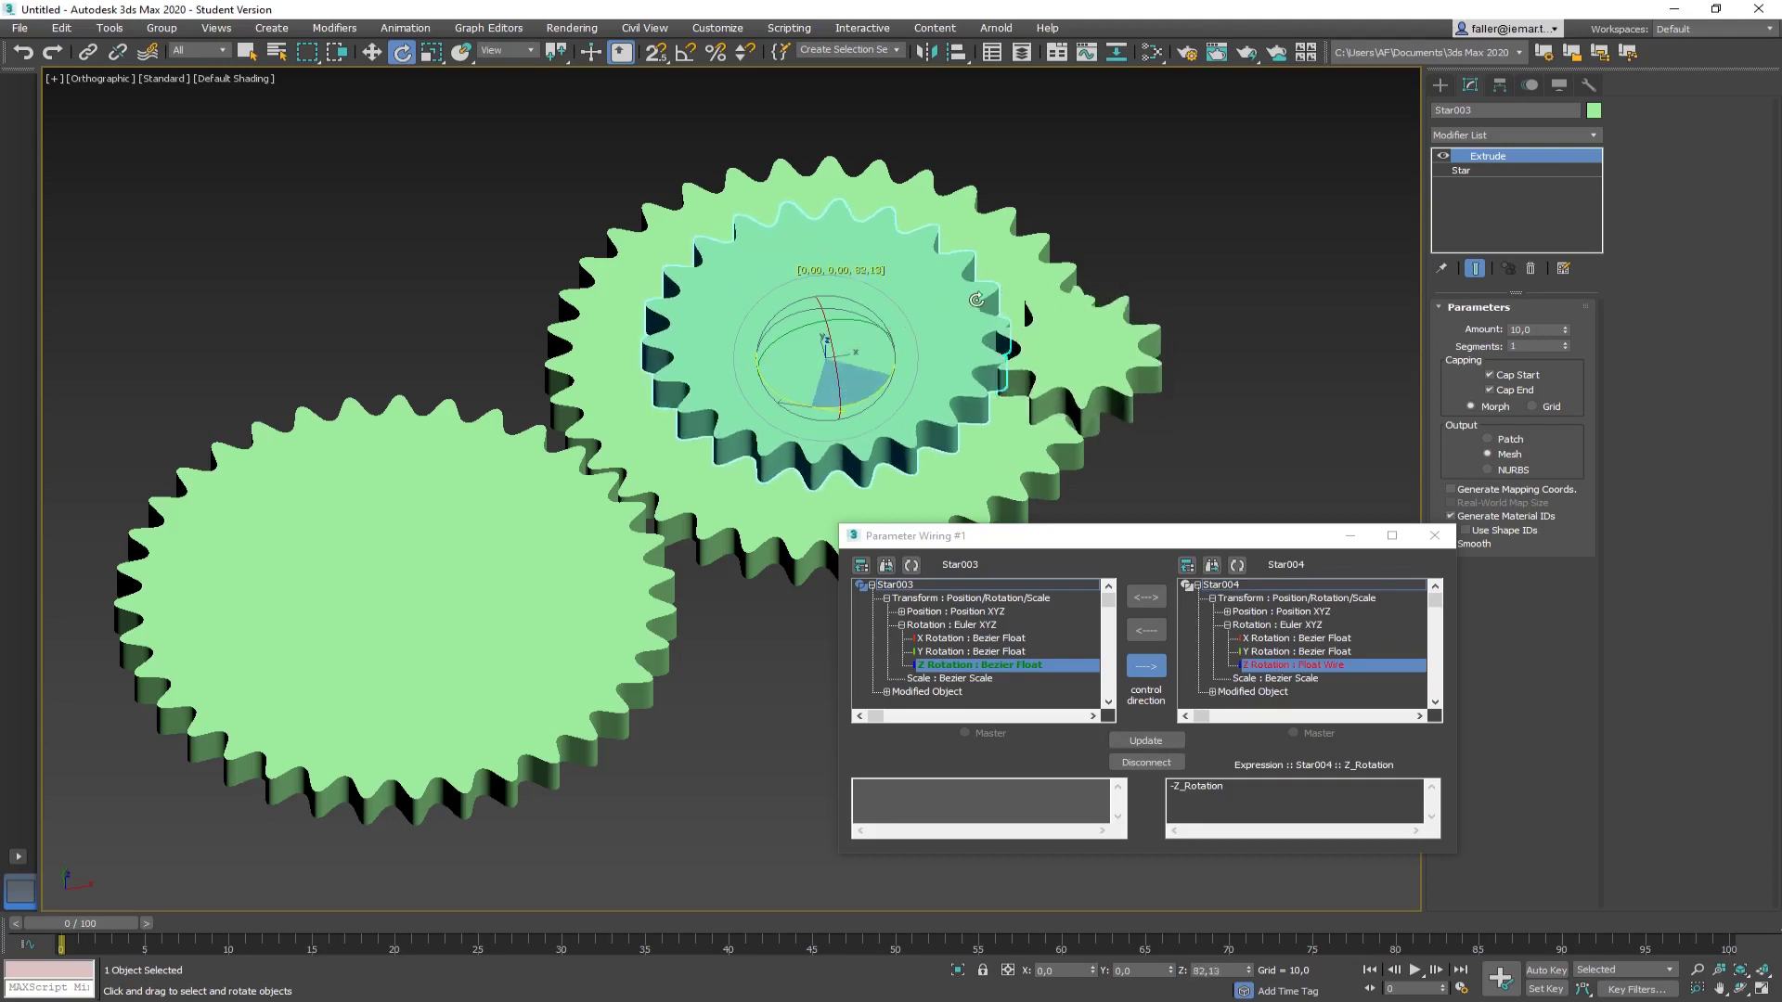
{"action": "mouse_move", "coordinate": [979, 298]}
{"action": "left_mouse_down"}
{"action": "mouse_move", "coordinate": [804, 375]}
{"action": "mouse_move", "coordinate": [985, 331]}
{"action": "left_mouse_up"}
Step: Cancel the test turn, apply -Z_Rotation*22/10 to Star004, and turn Star003 to check
{"action": "right_click", "coordinate": [985, 331]}
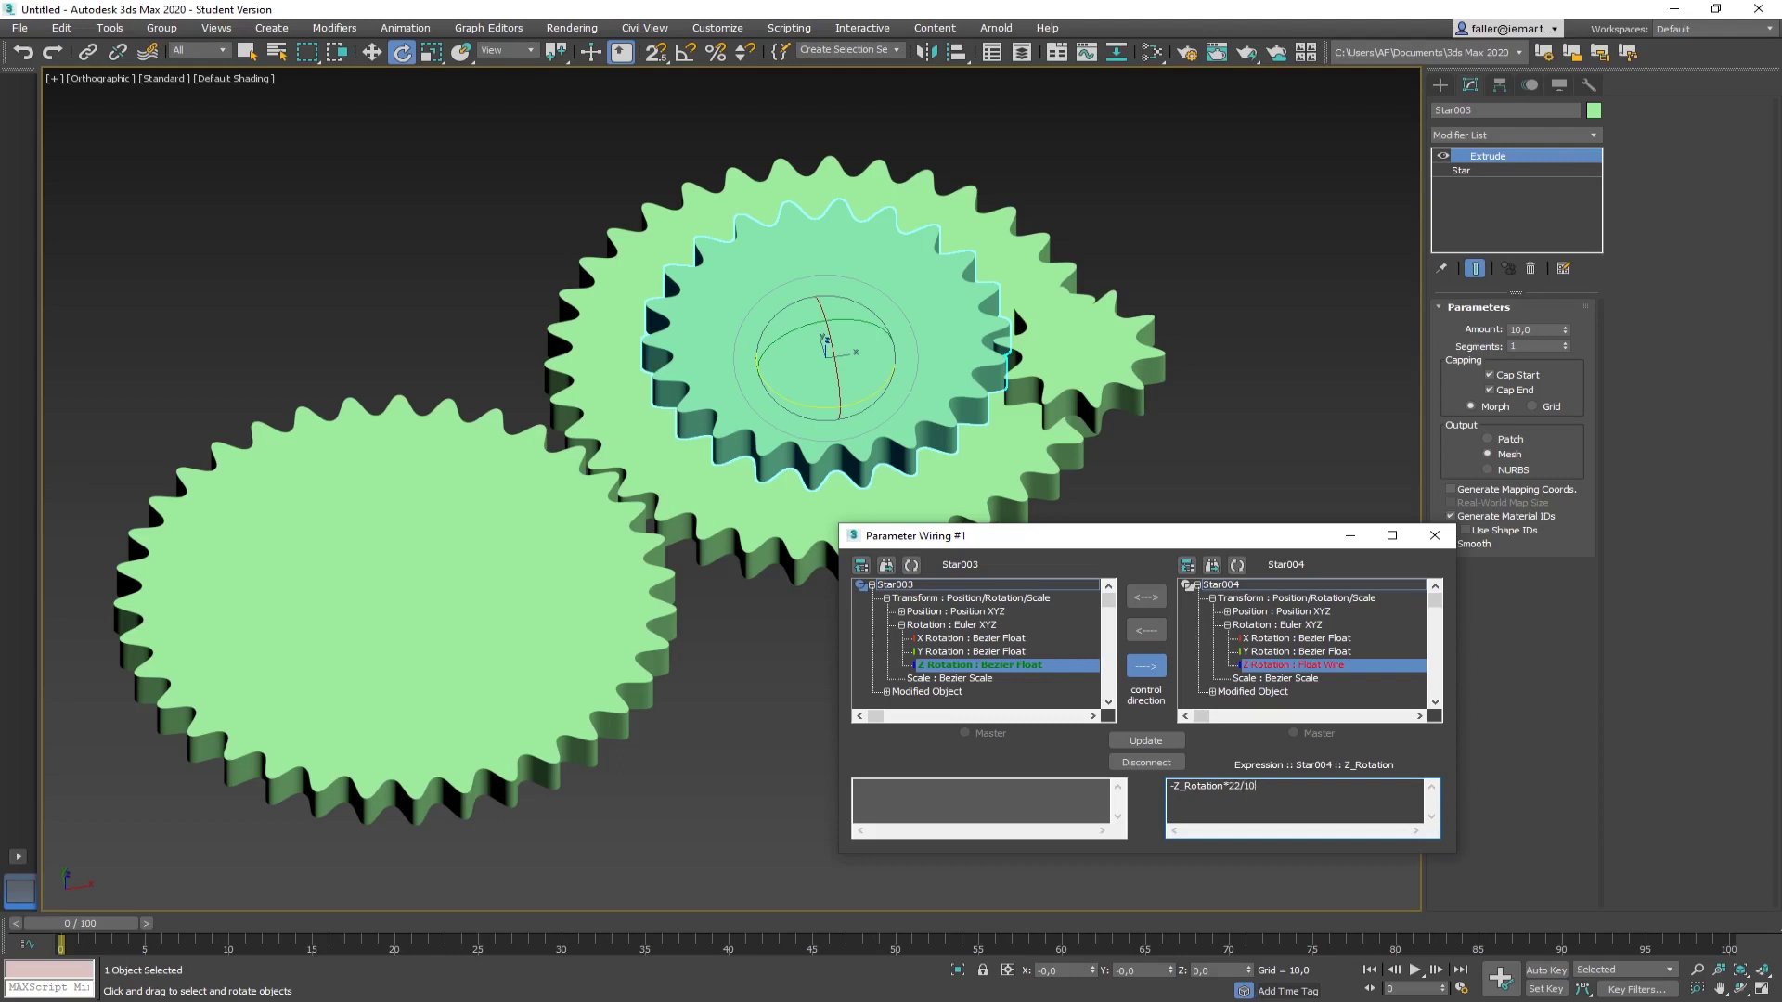
{"action": "left_click", "coordinate": [1146, 741]}
{"action": "mouse_move", "coordinate": [870, 406]}
{"action": "left_mouse_down"}
{"action": "mouse_move", "coordinate": [921, 355]}
{"action": "mouse_move", "coordinate": [891, 409]}
{"action": "mouse_move", "coordinate": [905, 376]}
{"action": "mouse_move", "coordinate": [970, 340]}
{"action": "mouse_move", "coordinate": [872, 408]}
{"action": "left_mouse_up"}
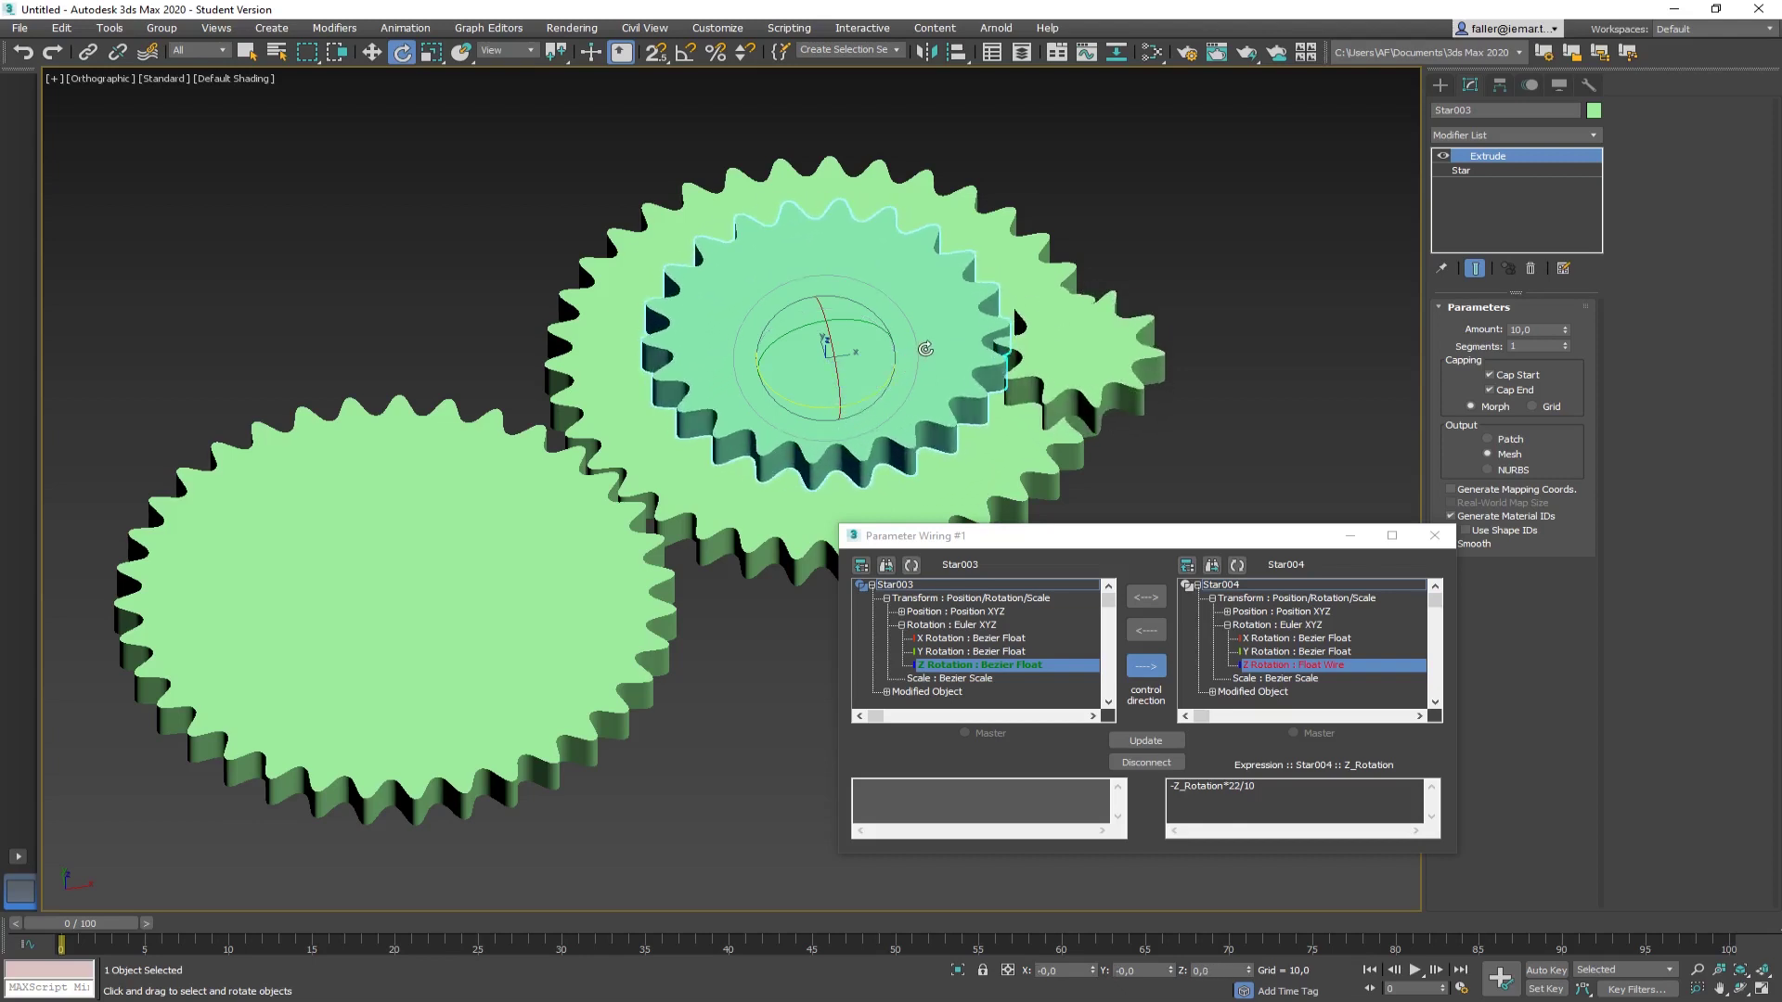
Step: Close the wiring window and test-turn Star001 to see the chain follow
{"action": "left_click", "coordinate": [1434, 536]}
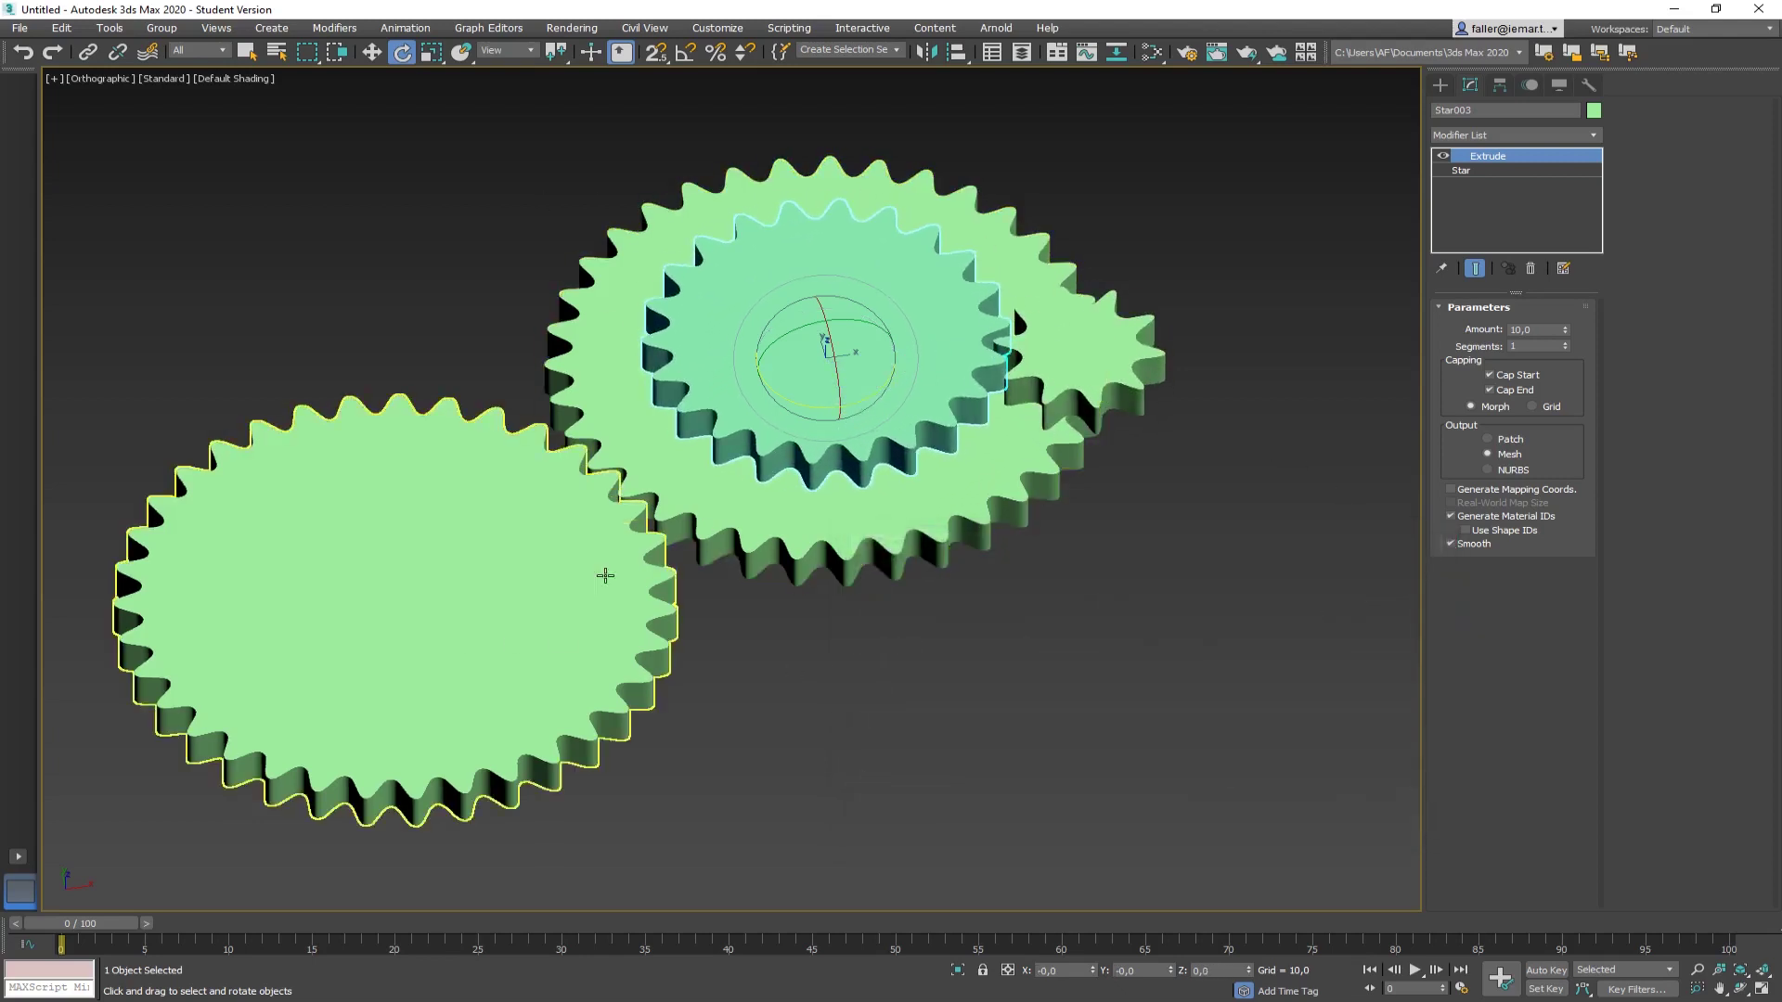
{"action": "left_click", "coordinate": [696, 720]}
{"action": "left_click", "coordinate": [612, 703]}
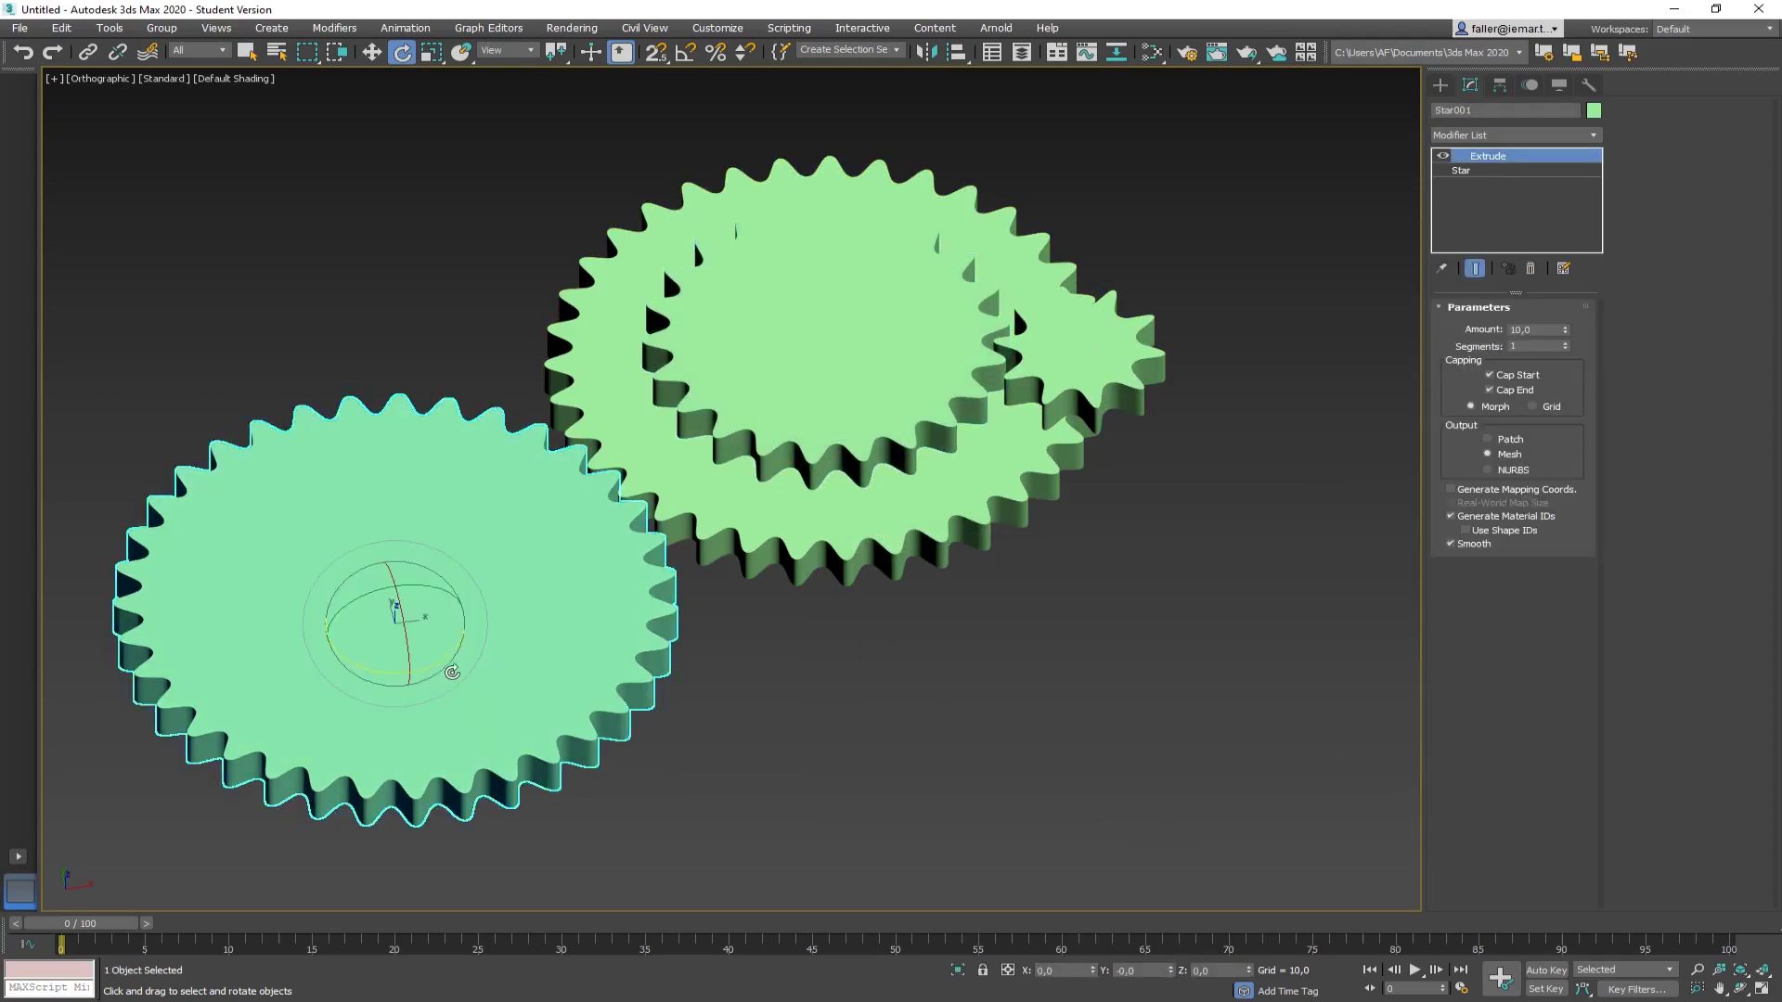
{"action": "left_click_drag", "start_coordinate": [435, 664], "coordinate": [480, 611]}
{"action": "left_click", "coordinate": [884, 536]}
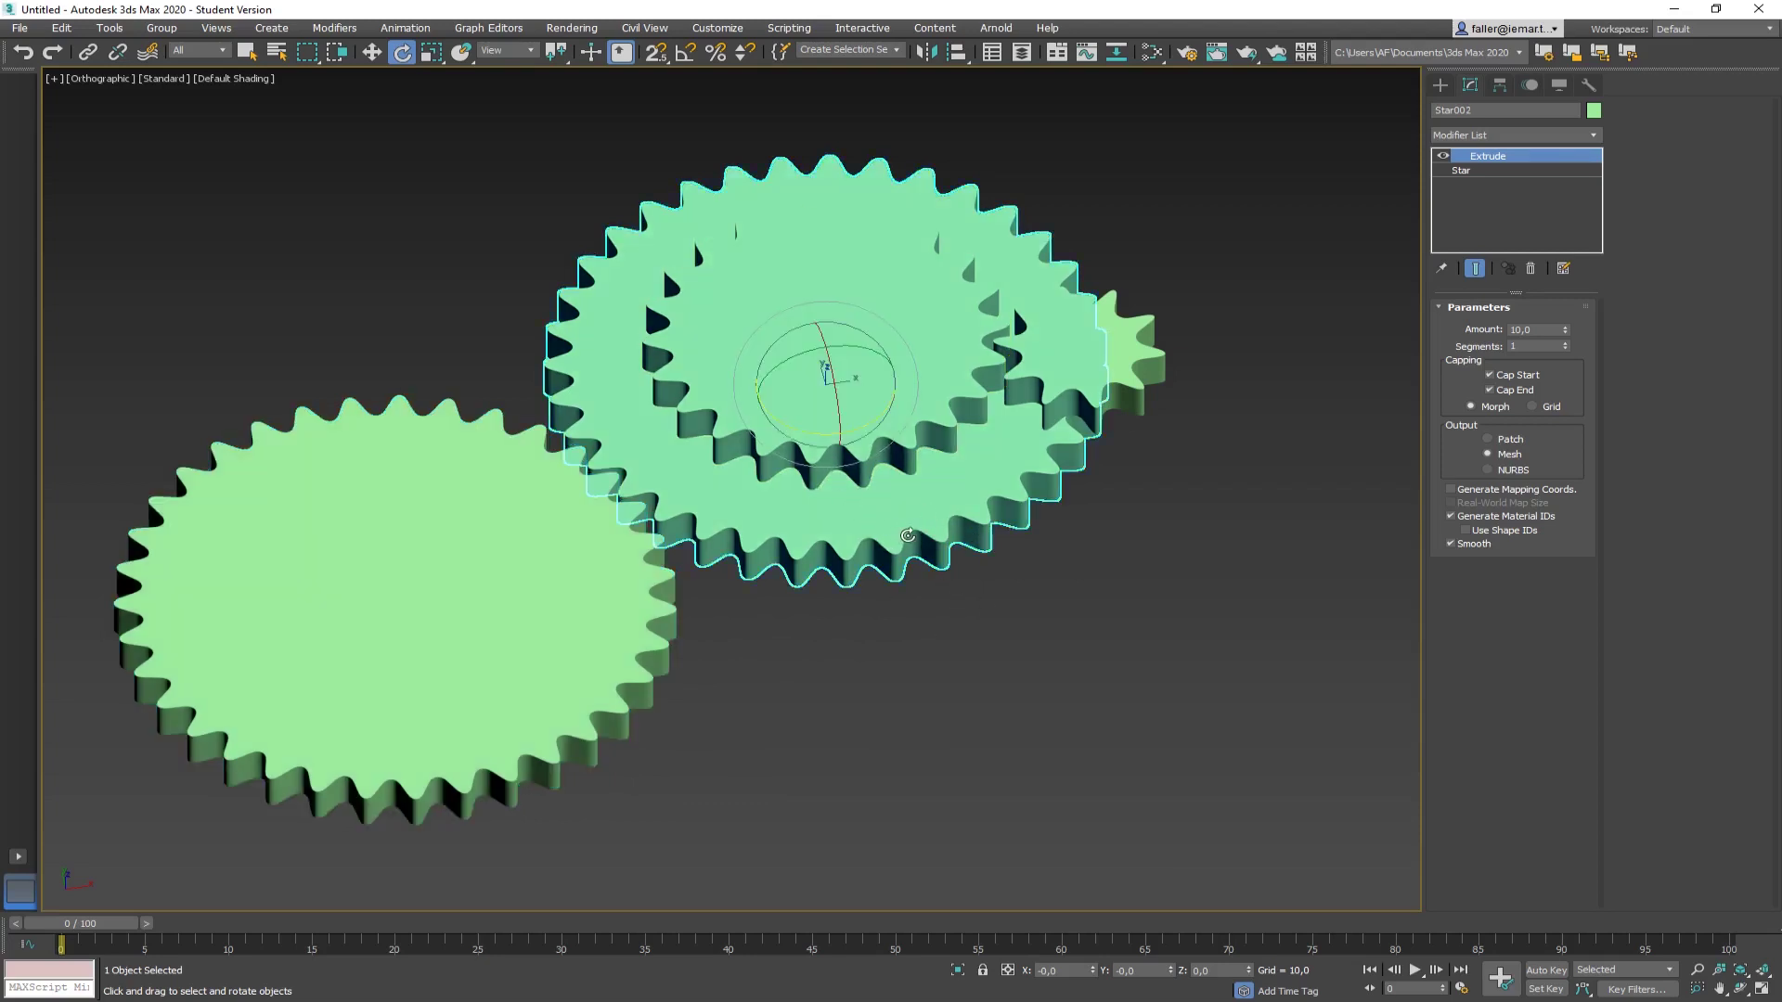
{"action": "left_click", "coordinate": [951, 659]}
{"action": "left_click", "coordinate": [887, 523]}
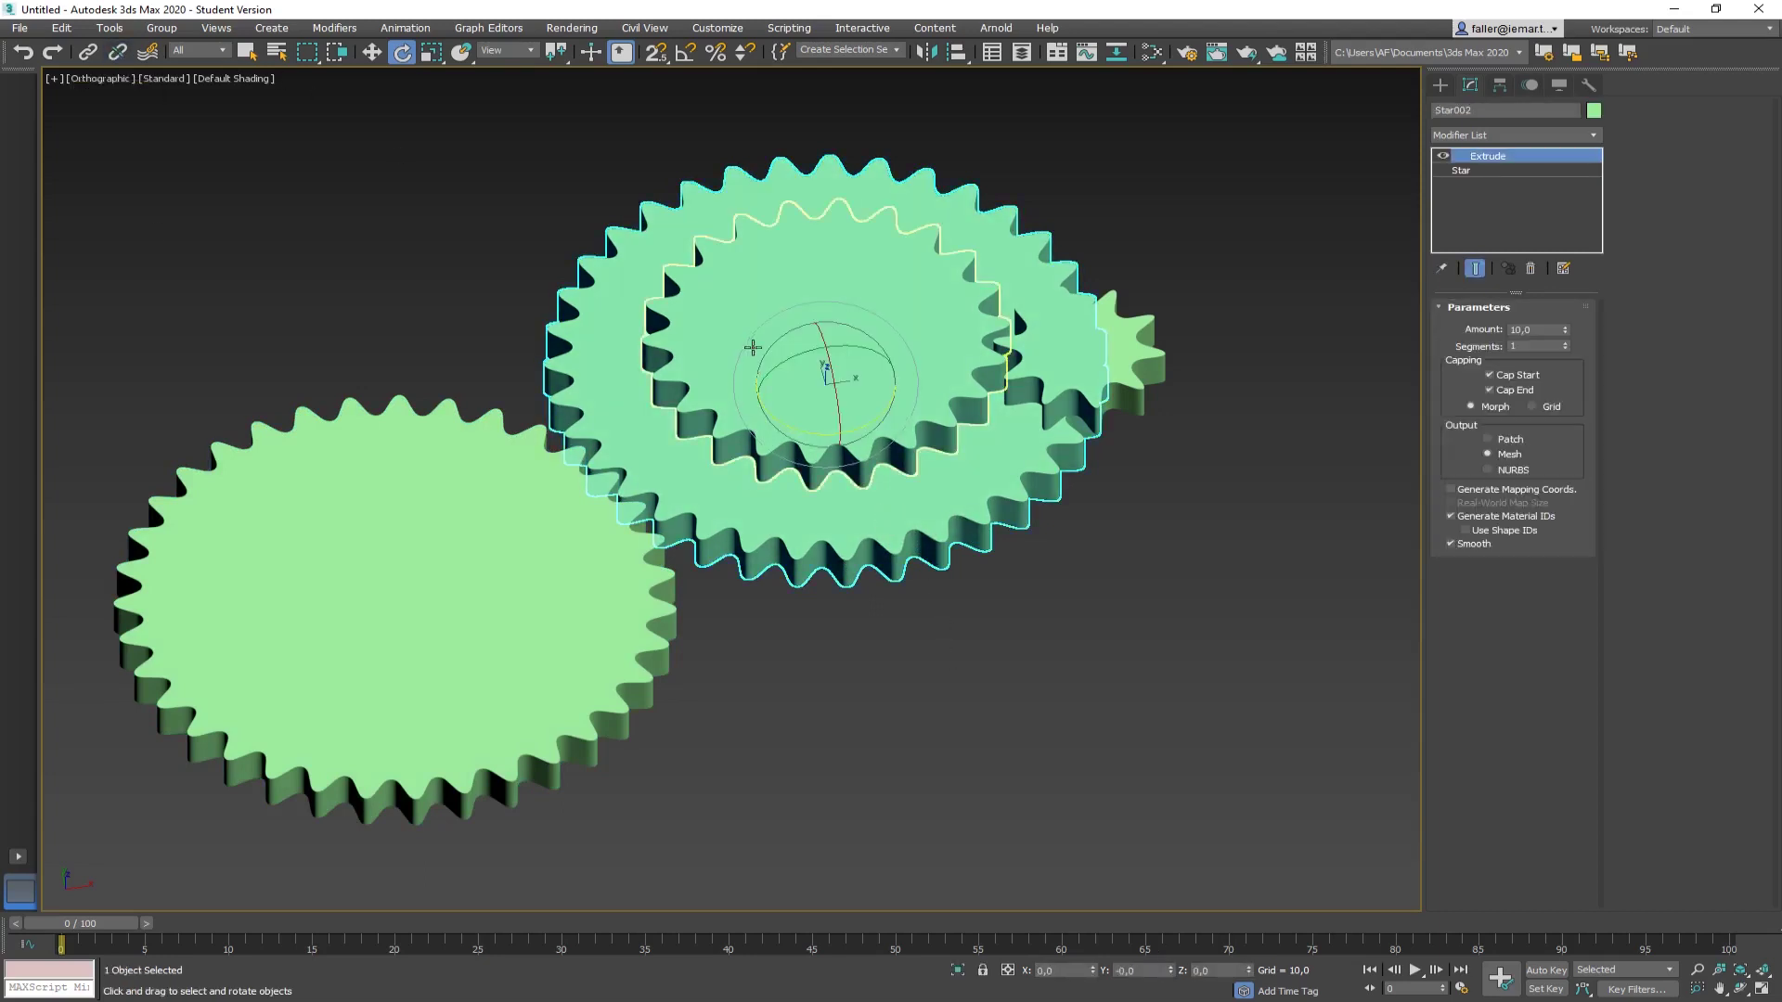
Step: Rotate Star001 about 37° on Z to interlock with the large gear, then select Star004
{"action": "left_click", "coordinate": [582, 706]}
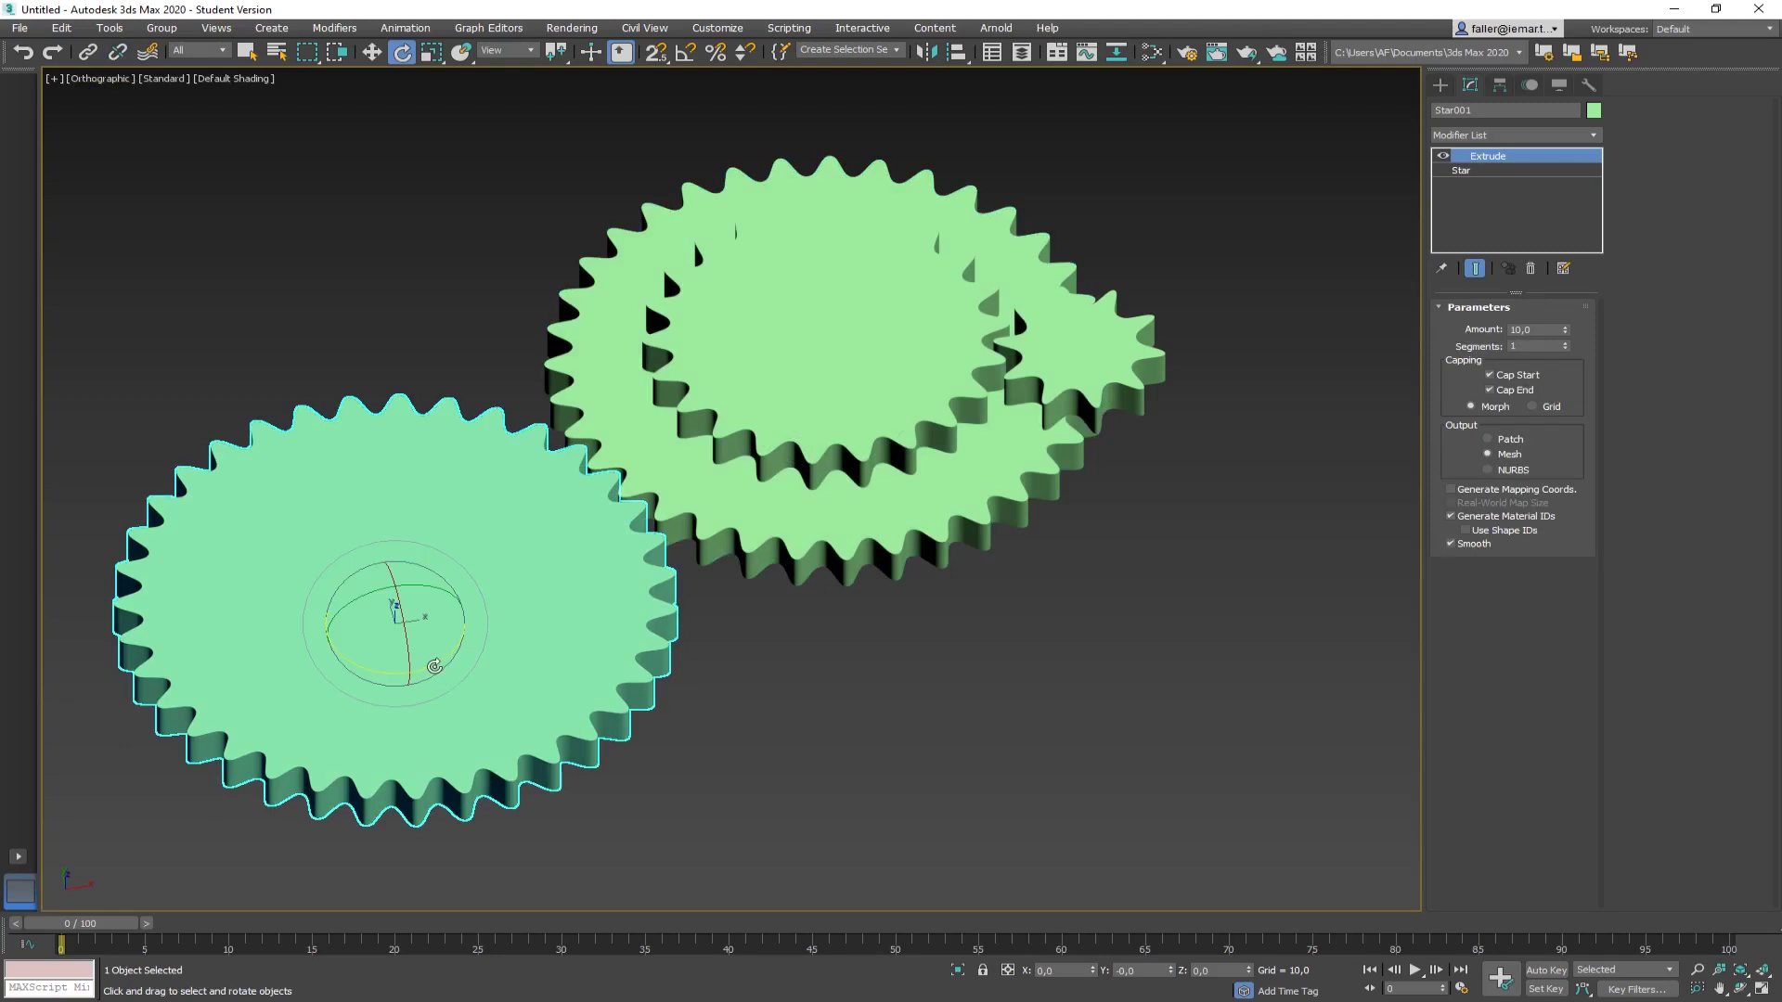
{"action": "mouse_move", "coordinate": [434, 666]}
{"action": "left_mouse_down"}
{"action": "mouse_move", "coordinate": [496, 612]}
{"action": "mouse_move", "coordinate": [453, 667]}
{"action": "left_mouse_up"}
{"action": "left_click", "coordinate": [868, 432]}
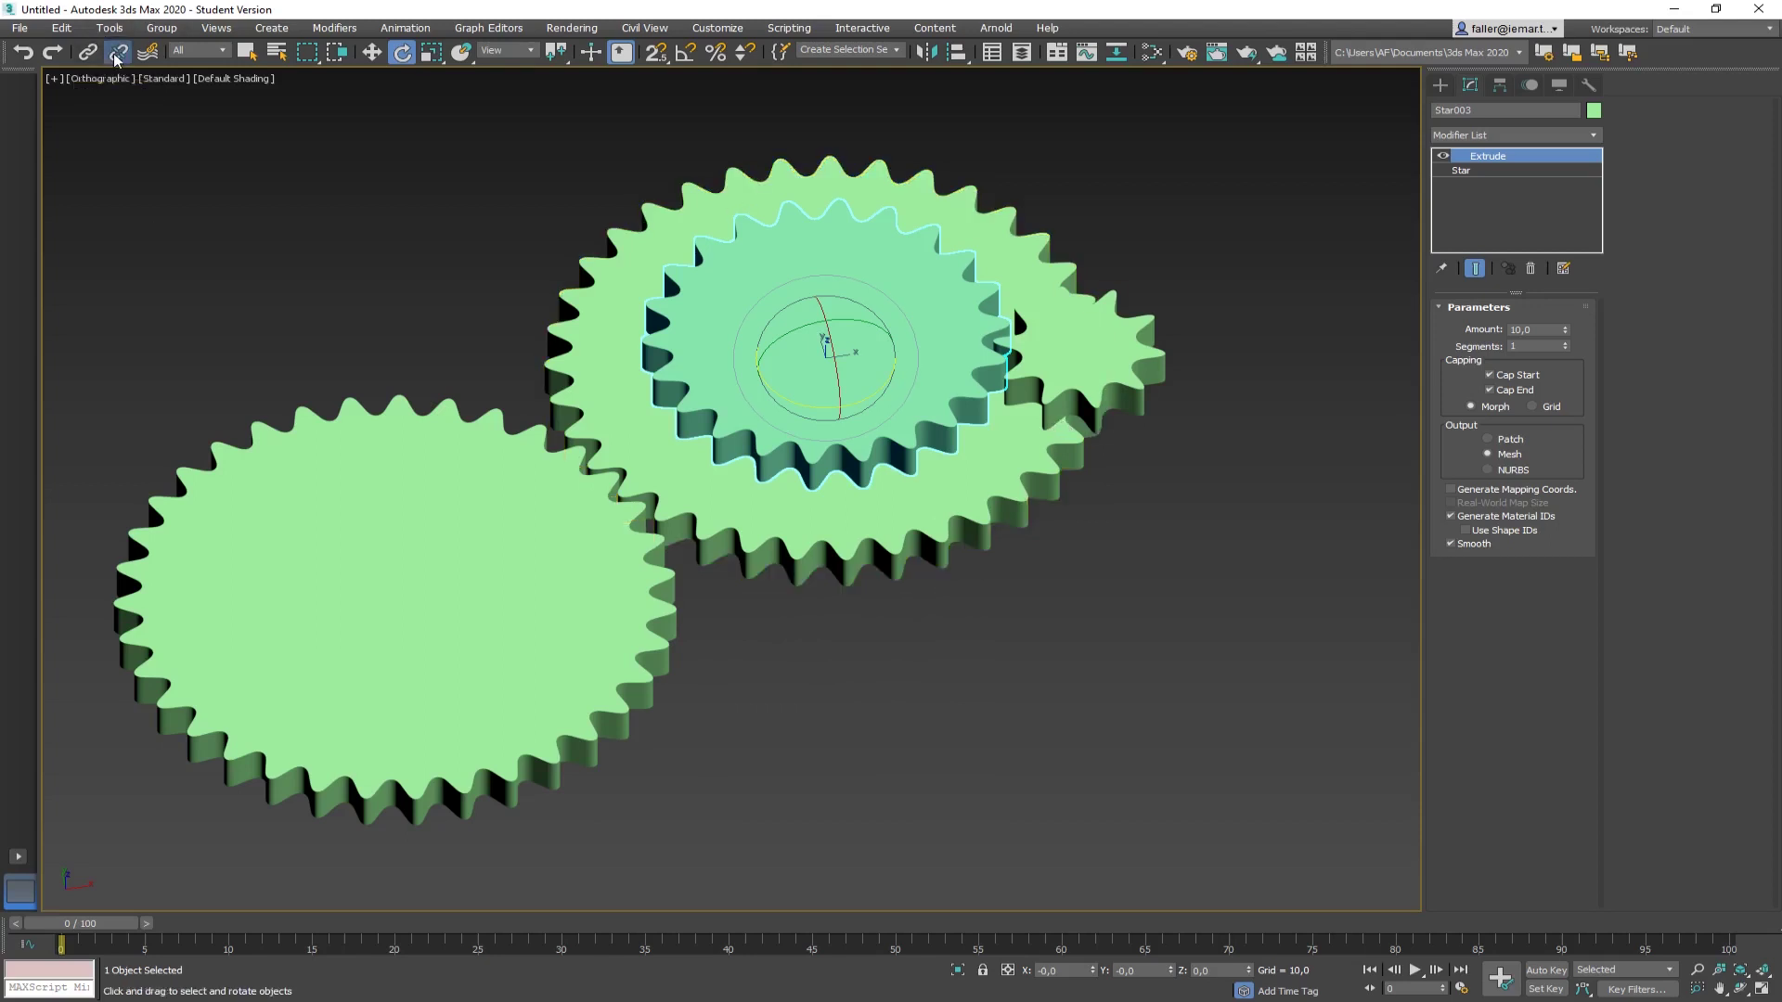
{"action": "left_click", "coordinate": [594, 665]}
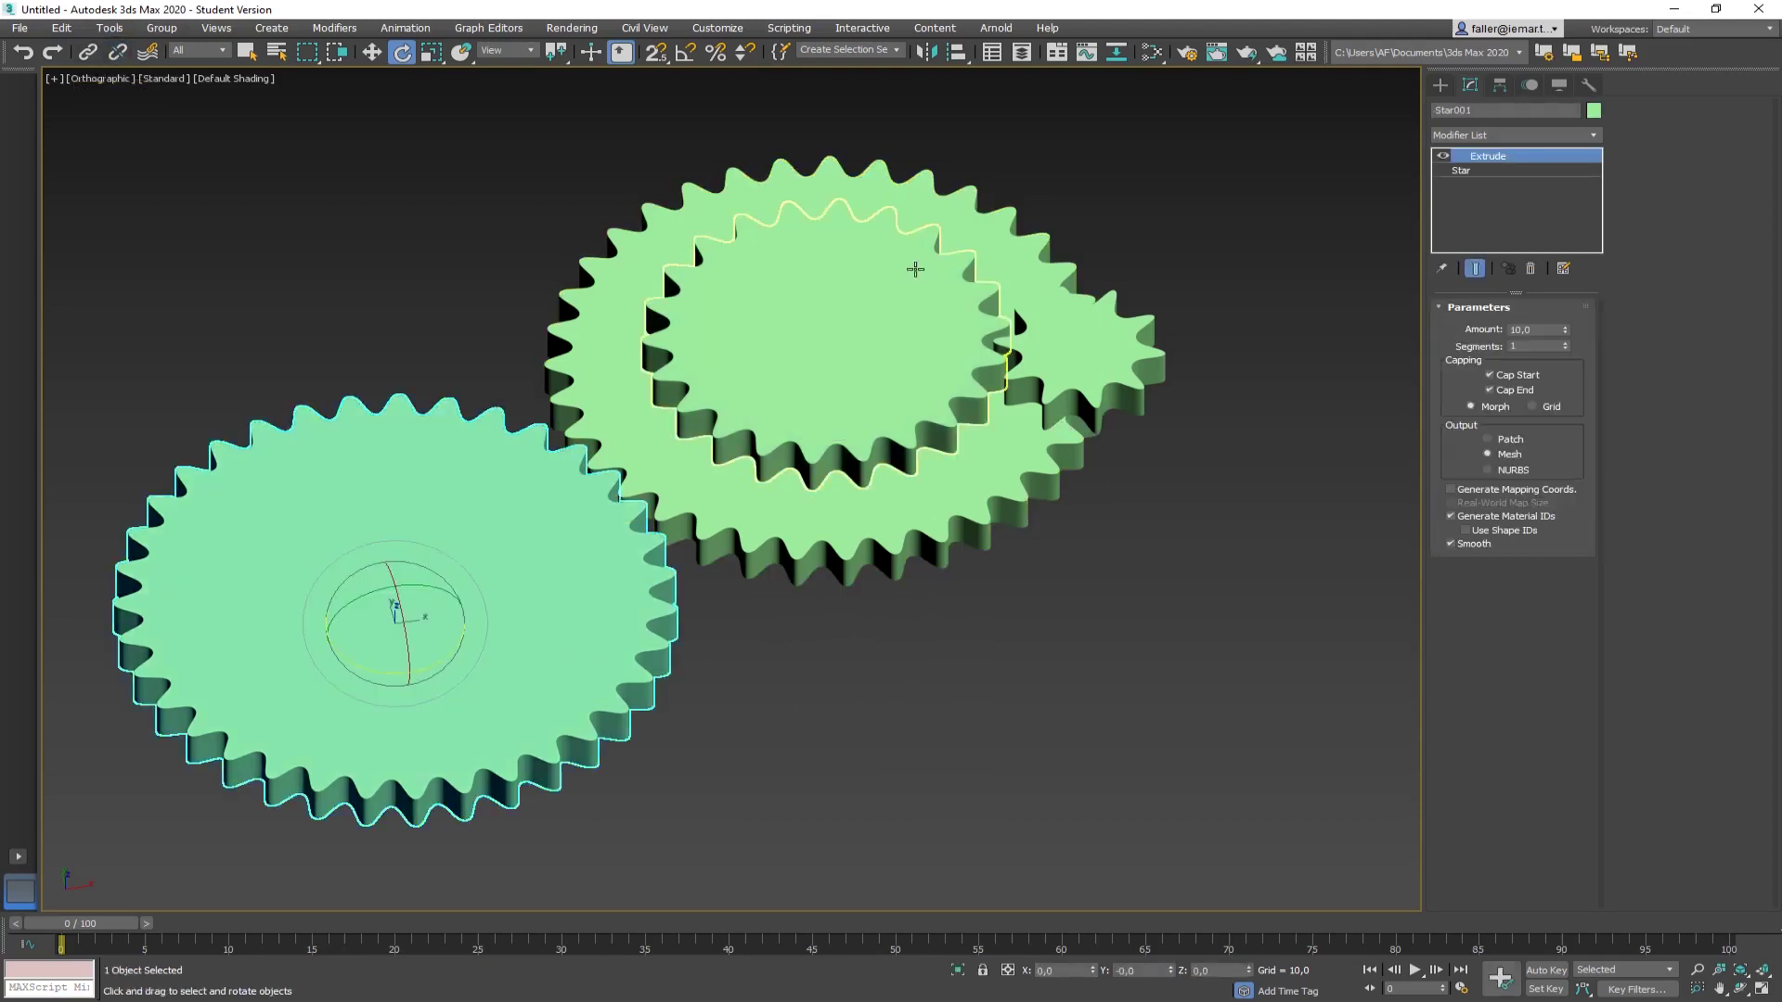
{"action": "left_click_drag", "start_coordinate": [444, 659], "coordinate": [468, 620]}
{"action": "left_click", "coordinate": [1084, 341]}
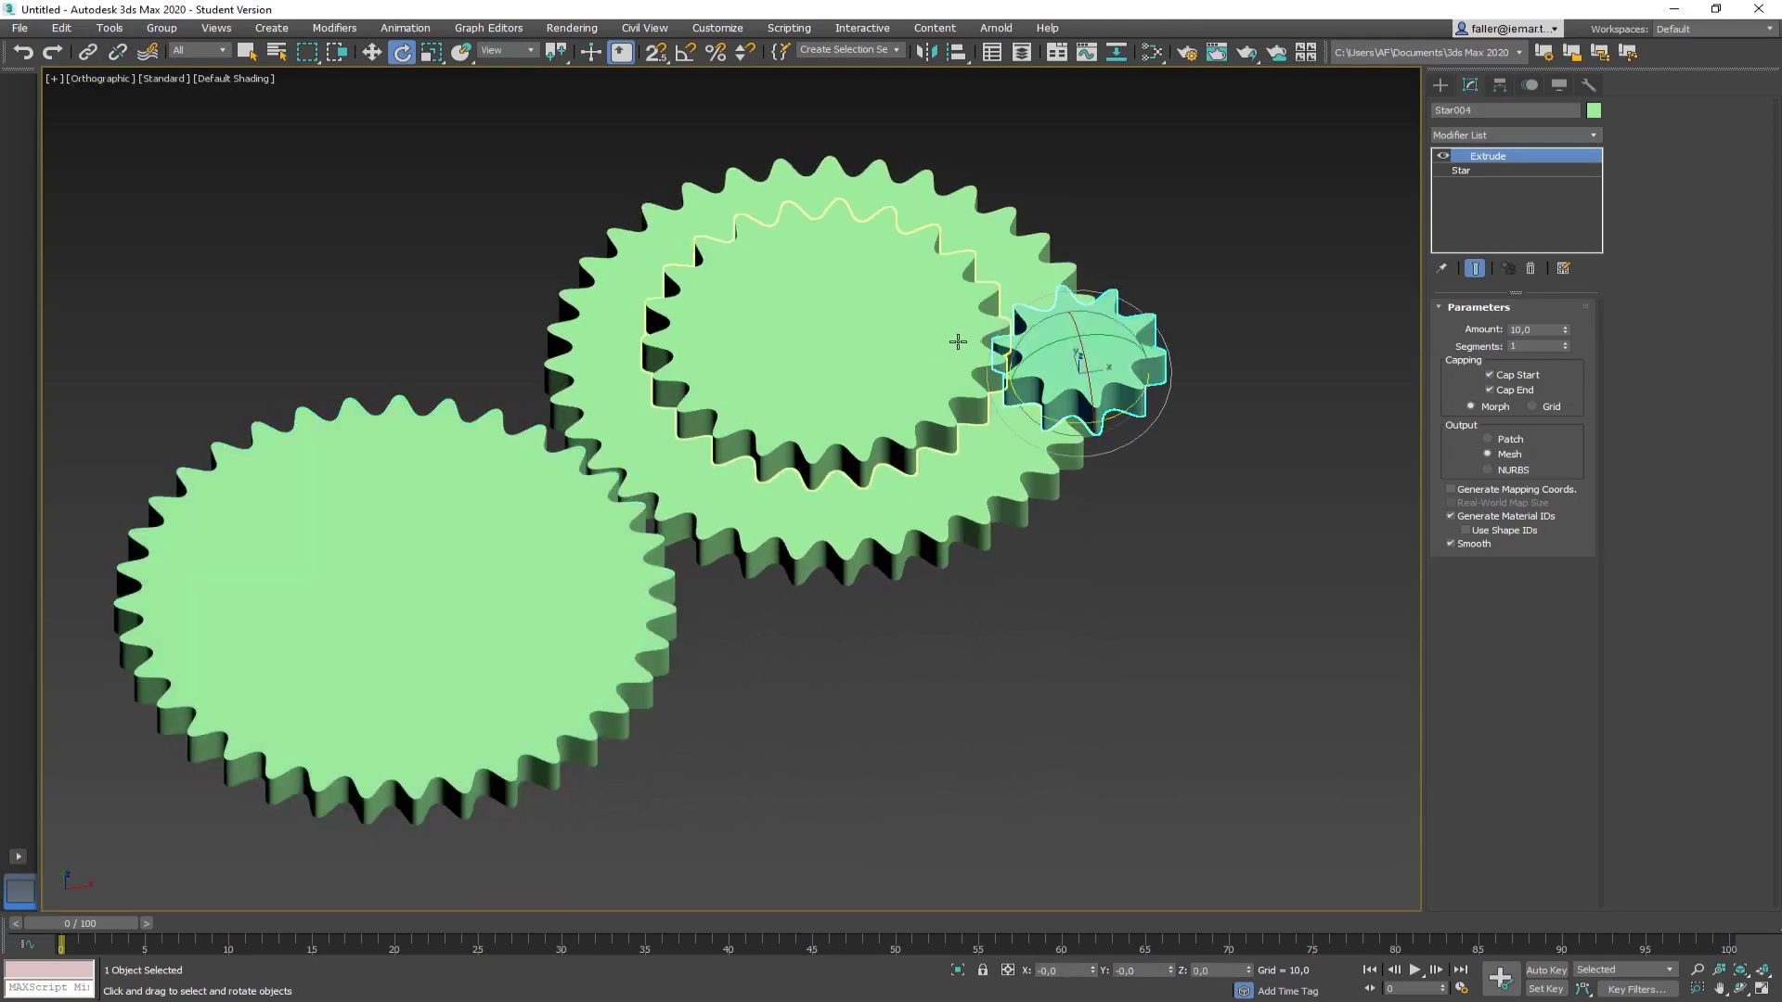
Step: Add the inner gear to the selection and lower both gears with an Offset Z of -10
{"action": "left_click", "coordinate": [957, 342], "text": "ctrl"}
{"action": "left_click", "coordinate": [373, 52]}
{"action": "right_click", "coordinate": [372, 52]}
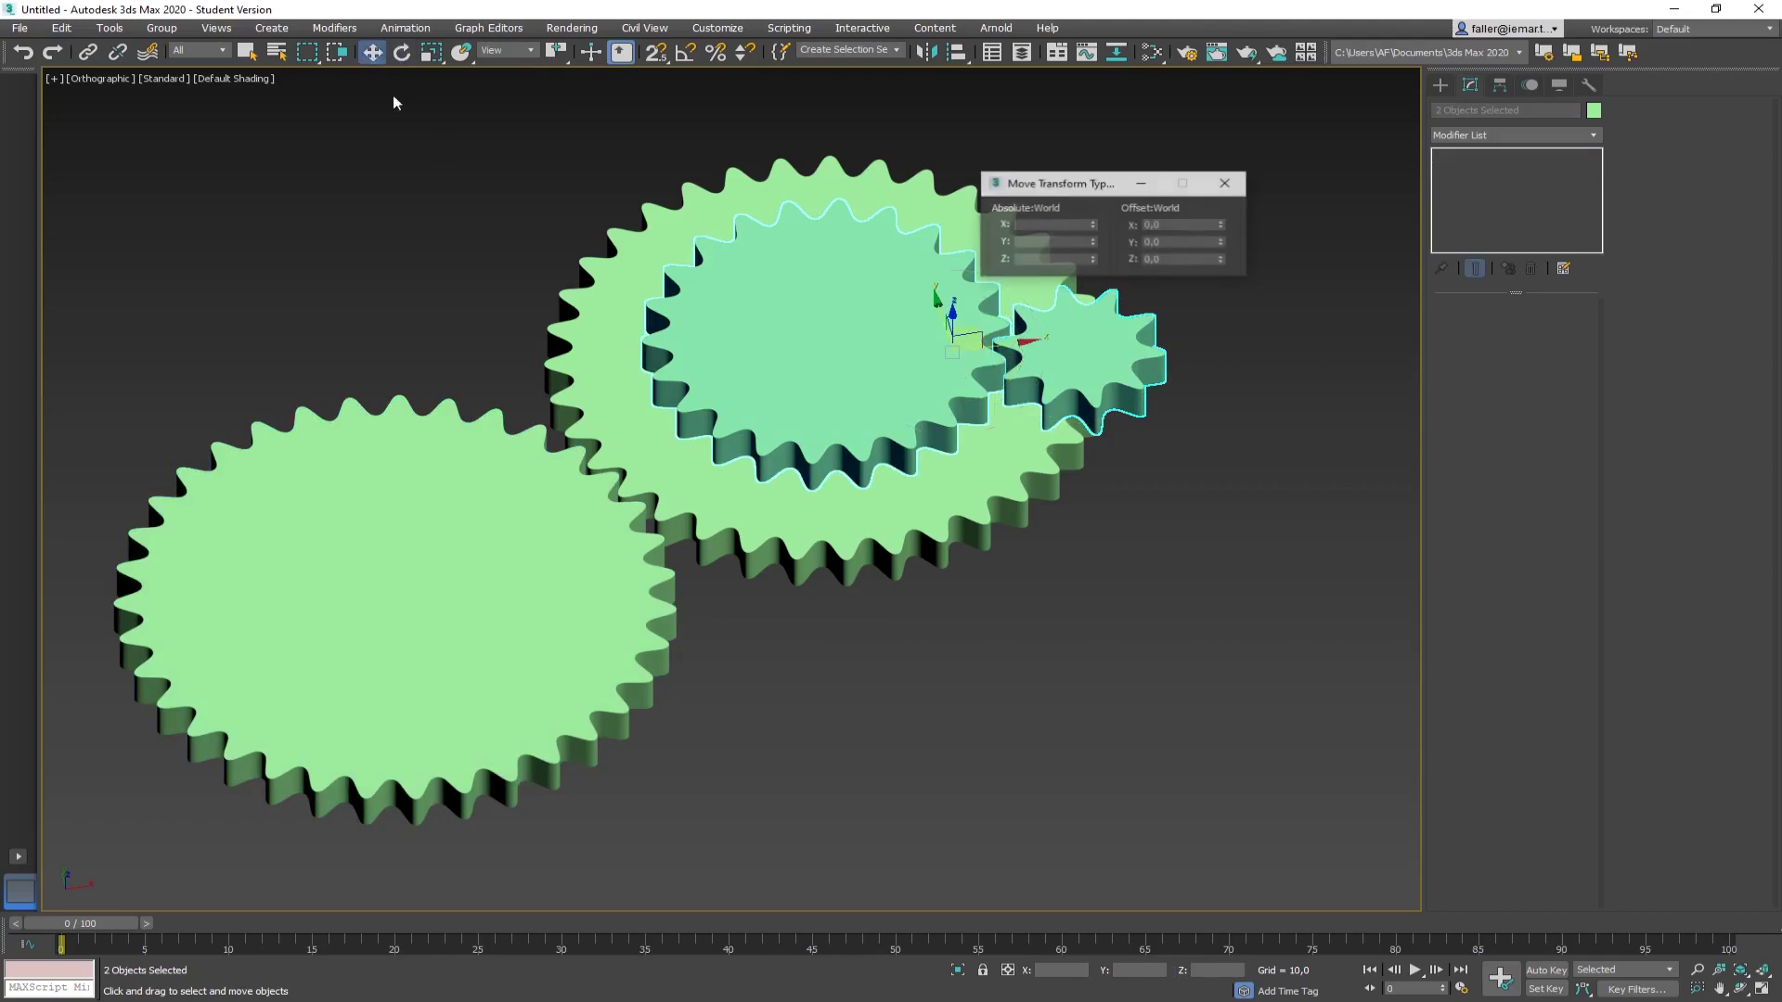
{"action": "left_click", "coordinate": [1169, 261]}
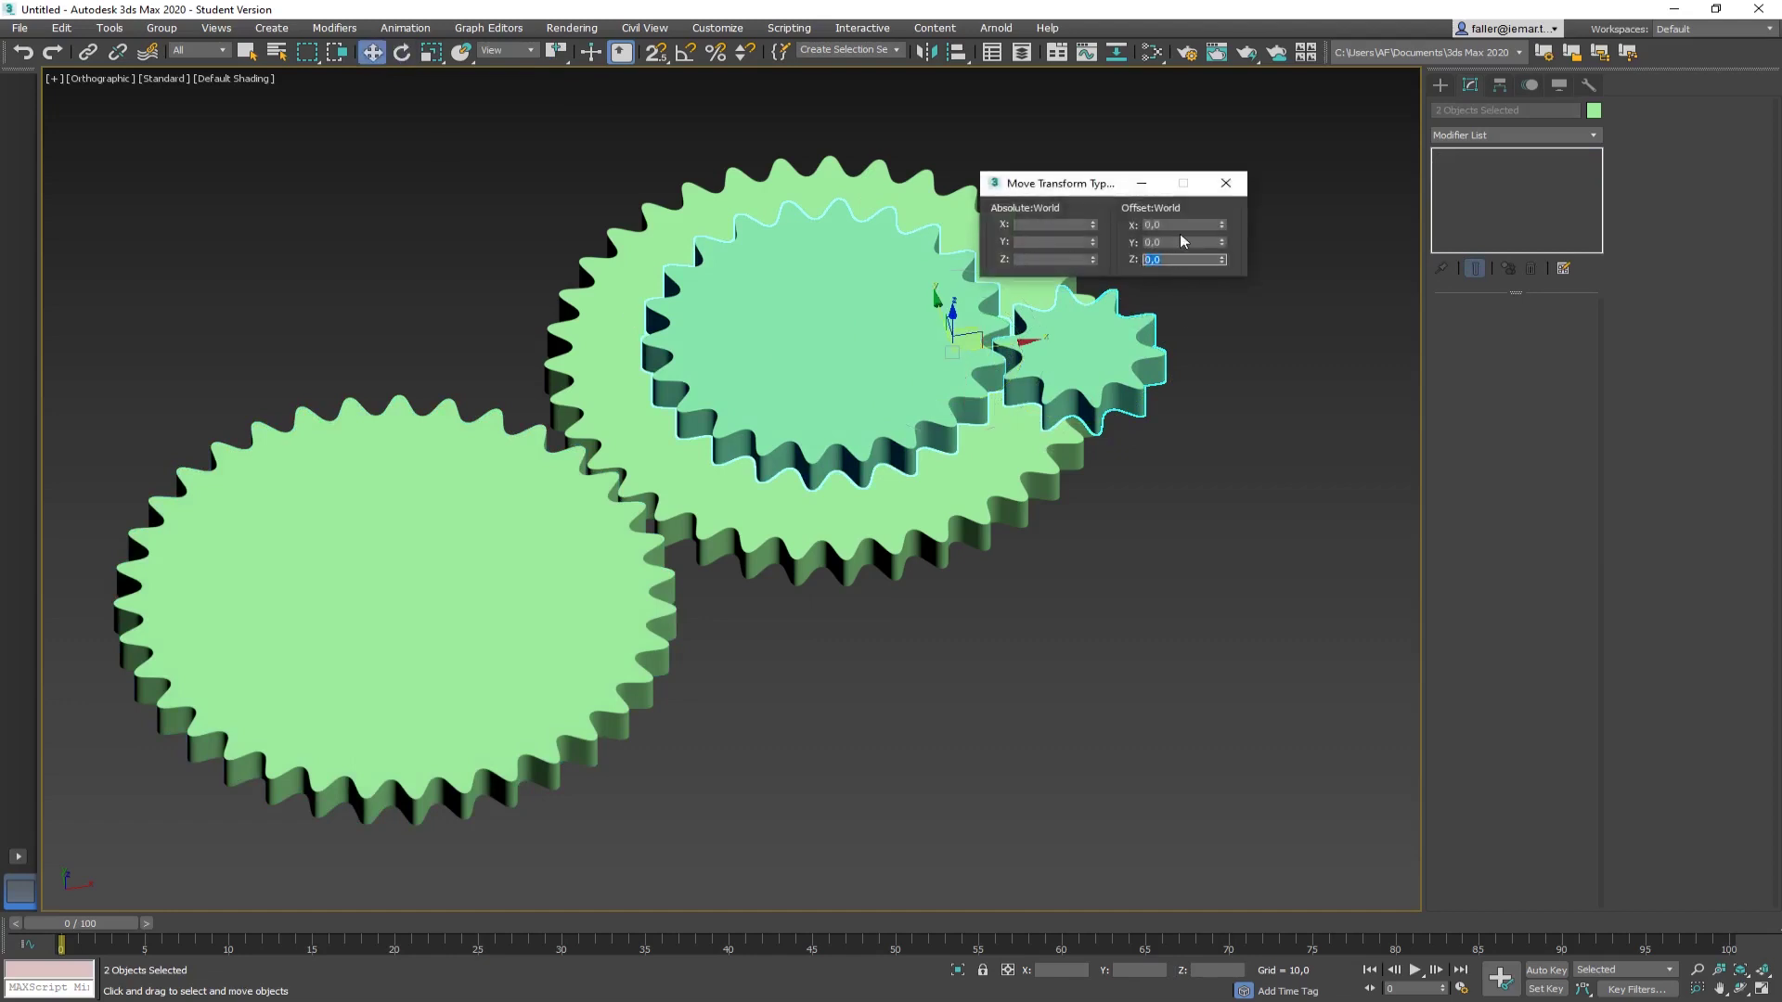
{"action": "key", "text": "Return"}
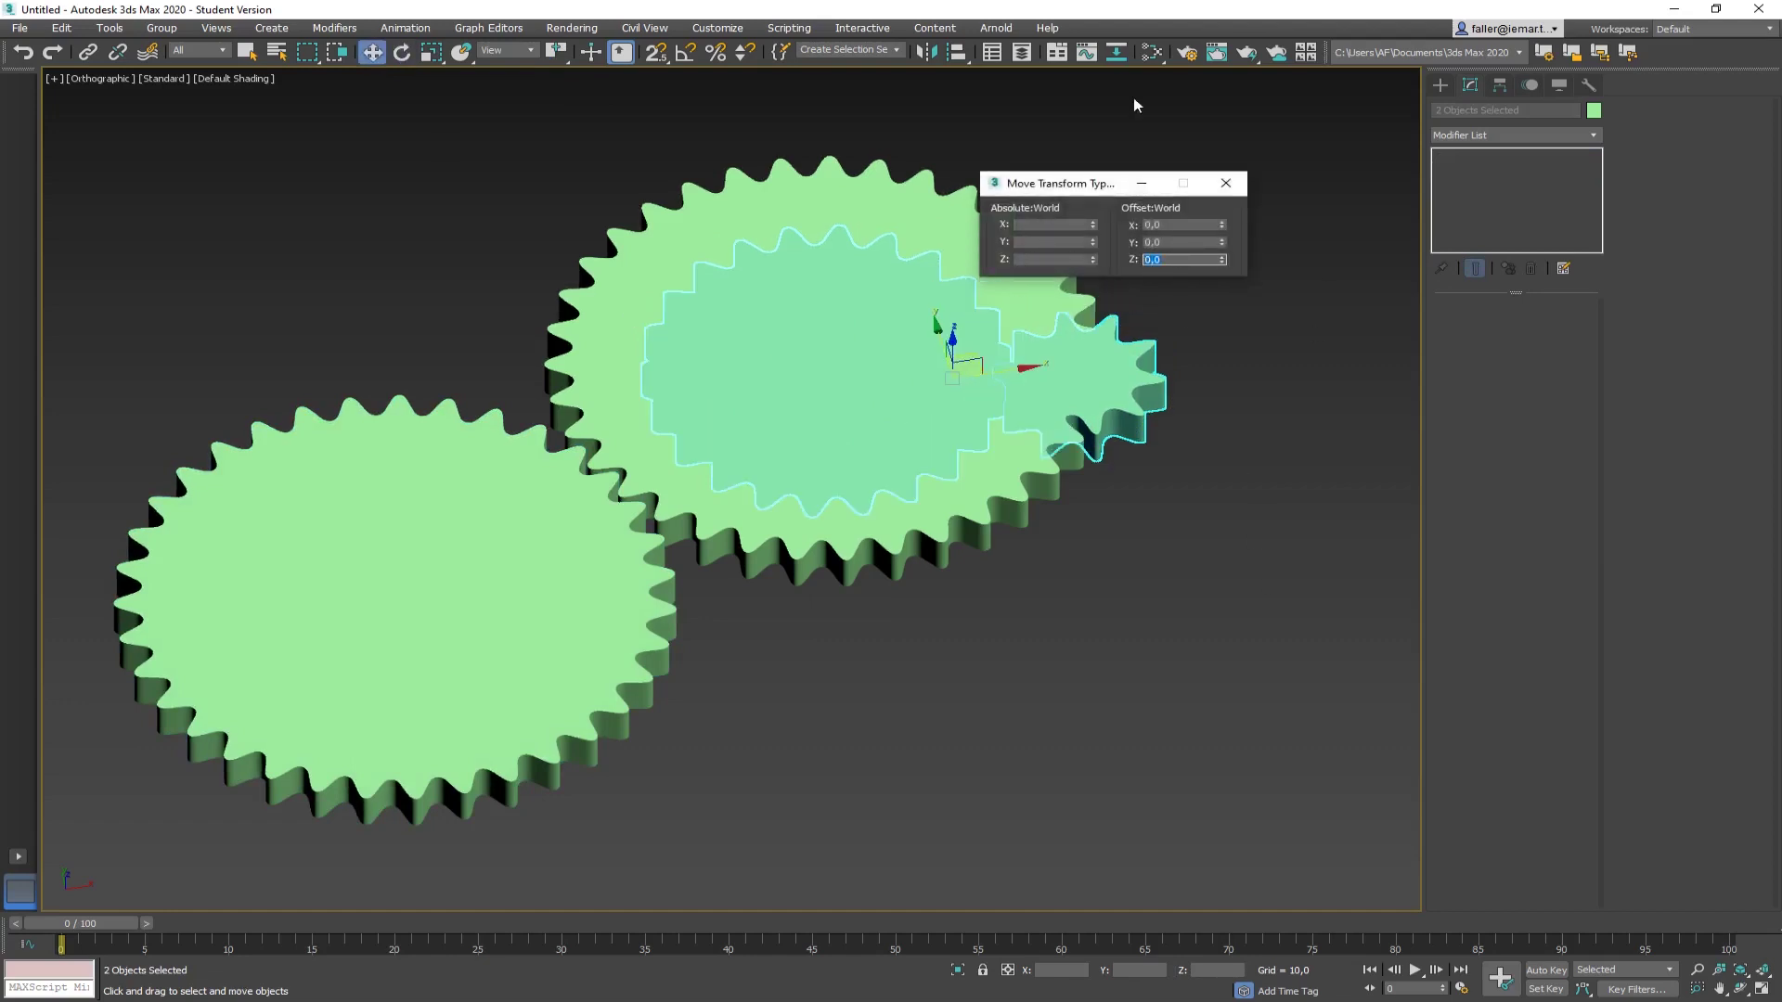
{"action": "left_click", "coordinate": [1228, 185]}
Step: In Top view, slide Star003 and Star004 right so they sit beside Star002
{"action": "middle_click_drag", "start_coordinate": [1027, 692], "coordinate": [774, 807], "text": "alt"}
{"action": "key", "text": "t"}
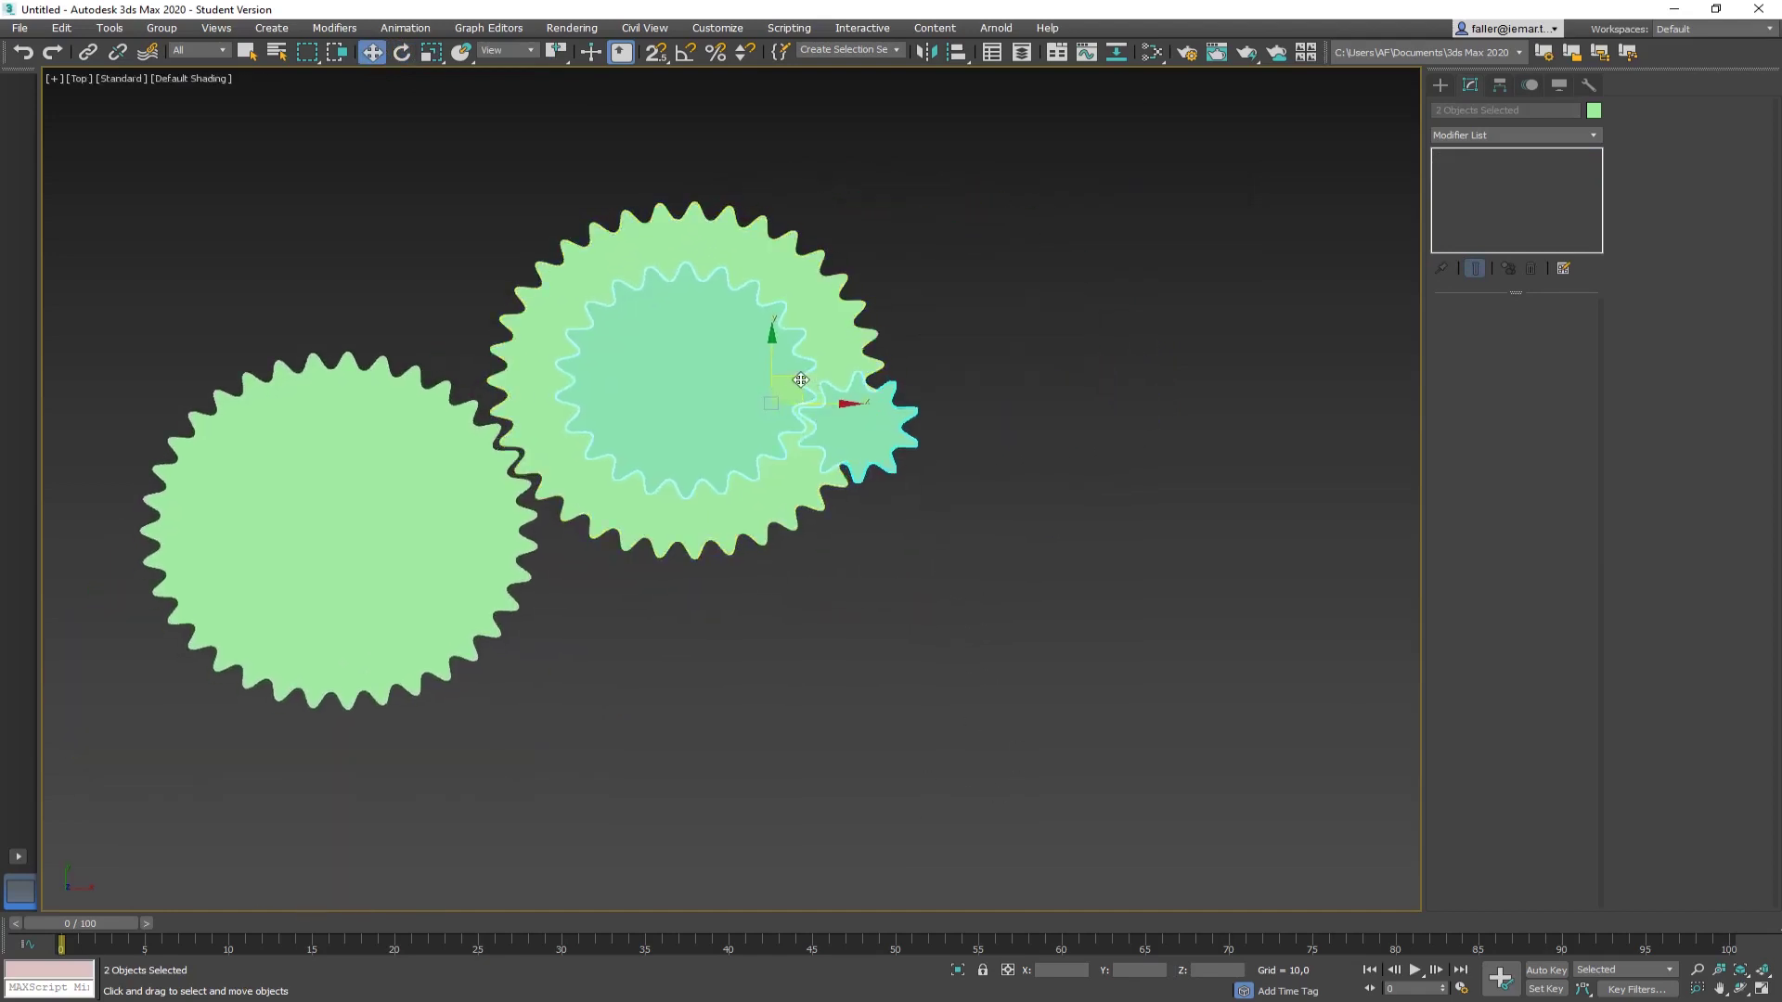
{"action": "left_click_drag", "start_coordinate": [803, 388], "coordinate": [1039, 567]}
{"action": "middle_click_drag", "start_coordinate": [907, 840], "coordinate": [926, 635], "text": "alt"}
Step: Rotate Star001 about 19.5° on Z so its teeth interlock with the top gear
{"action": "left_click", "coordinate": [925, 635]}
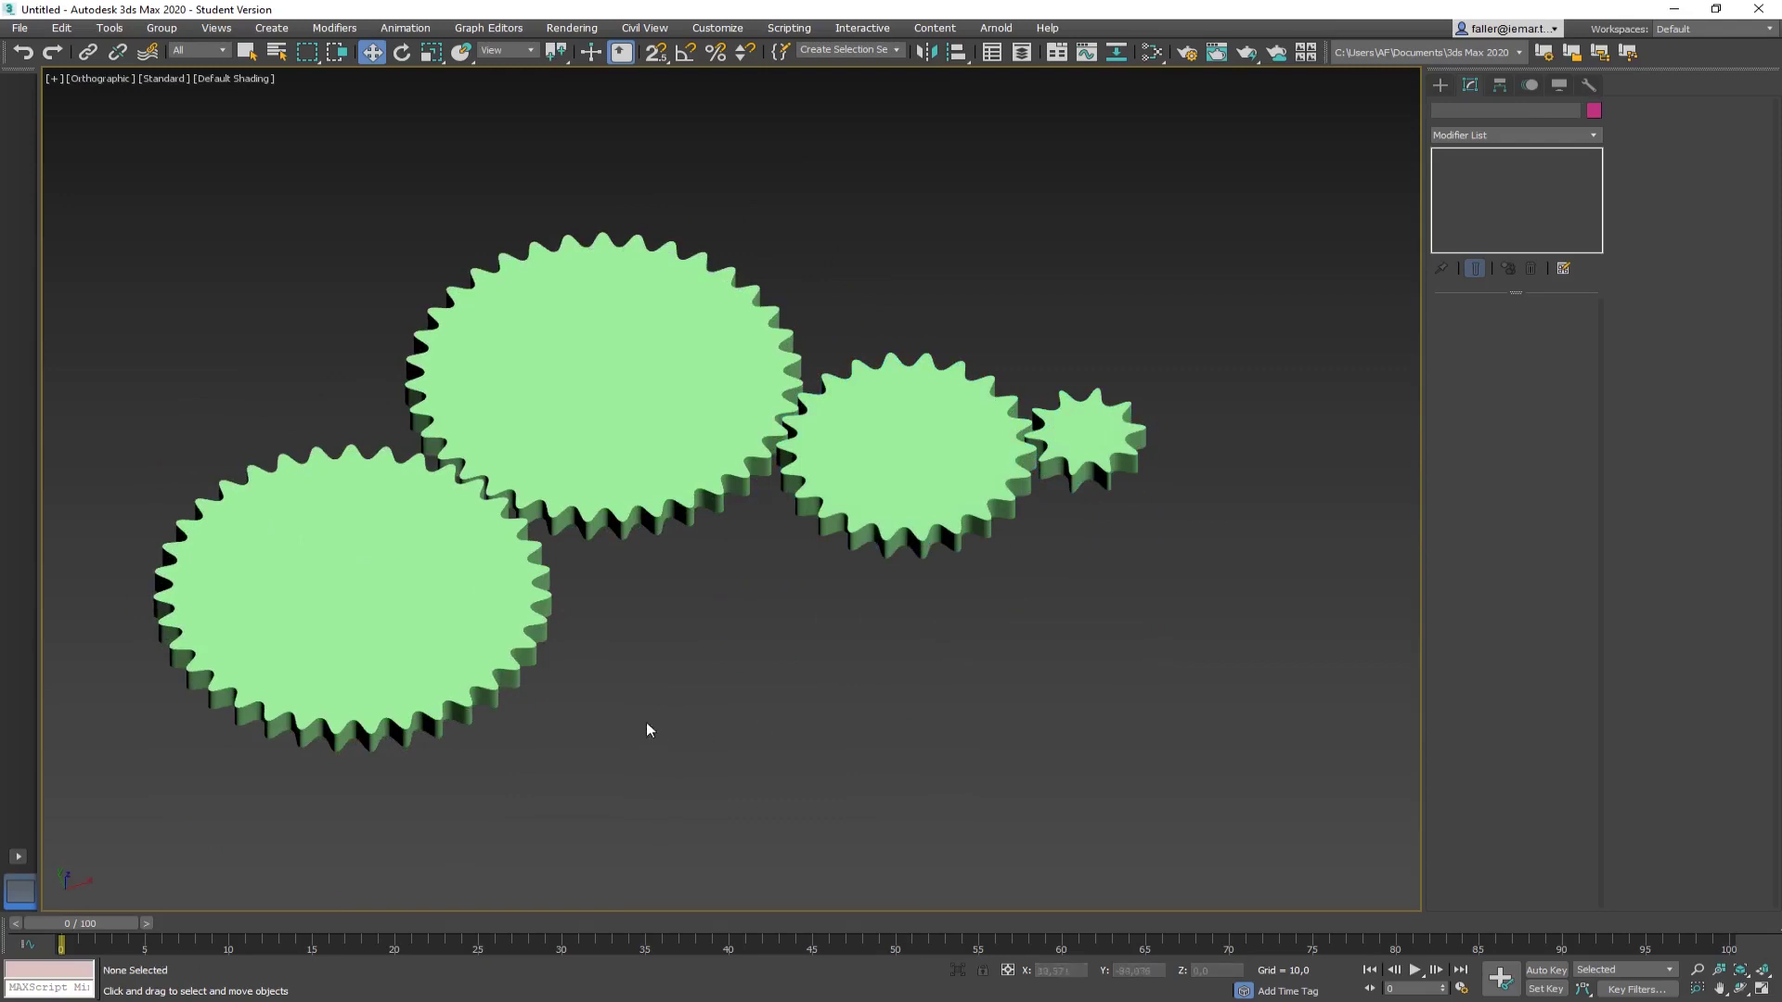
{"action": "left_click", "coordinate": [506, 655]}
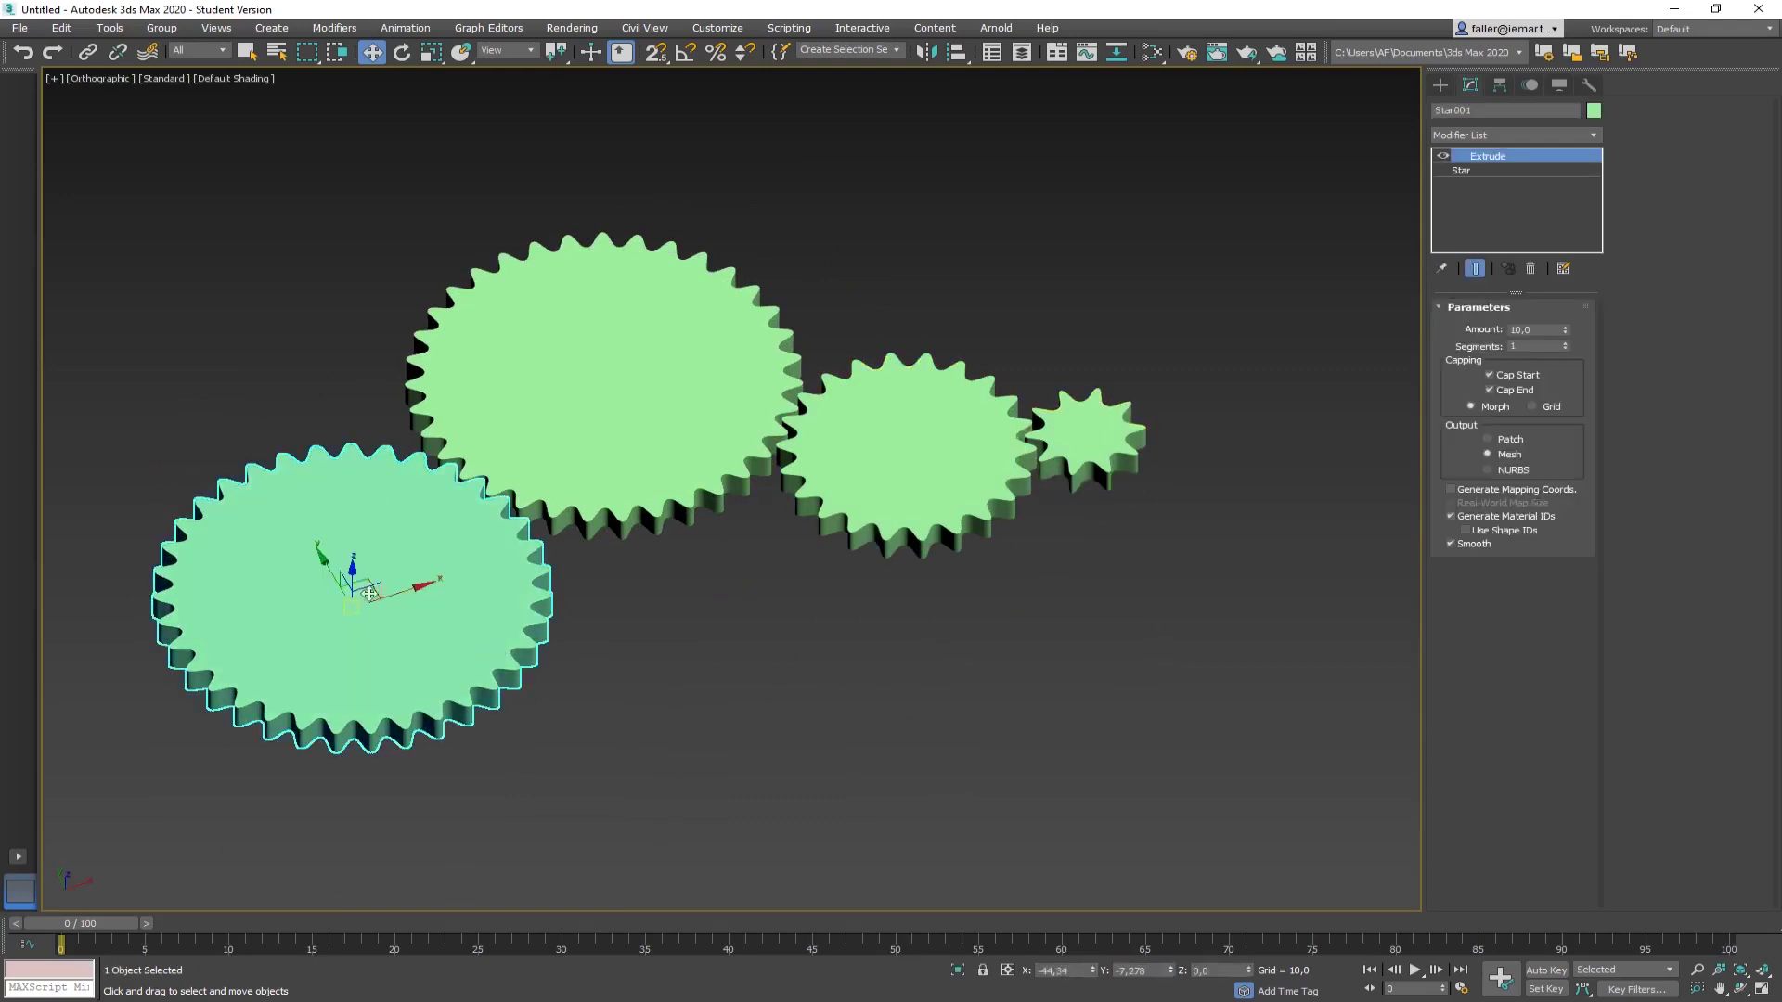
{"action": "left_click", "coordinate": [402, 53]}
{"action": "left_click_drag", "start_coordinate": [399, 637], "coordinate": [385, 675]}
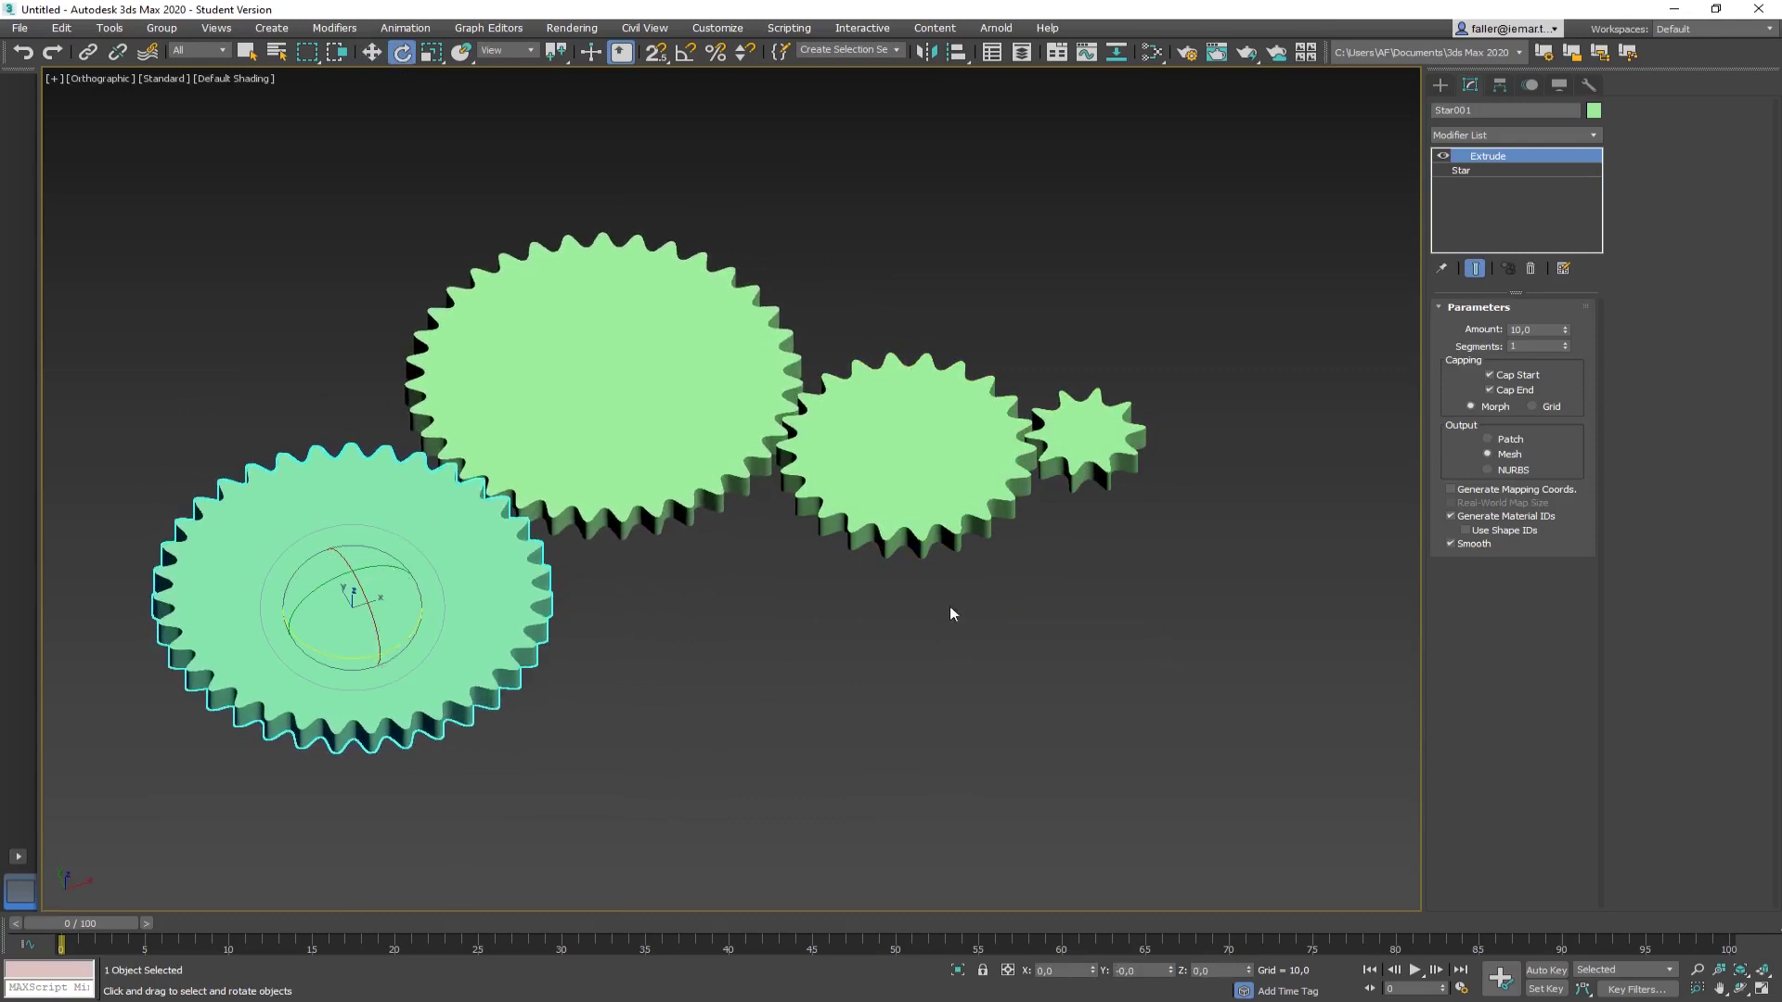
Step: Turn Star003 slightly on Z to mesh with the top gear, then briefly select Star002
{"action": "left_click", "coordinate": [953, 534]}
{"action": "left_click_drag", "start_coordinate": [923, 518], "coordinate": [919, 478]}
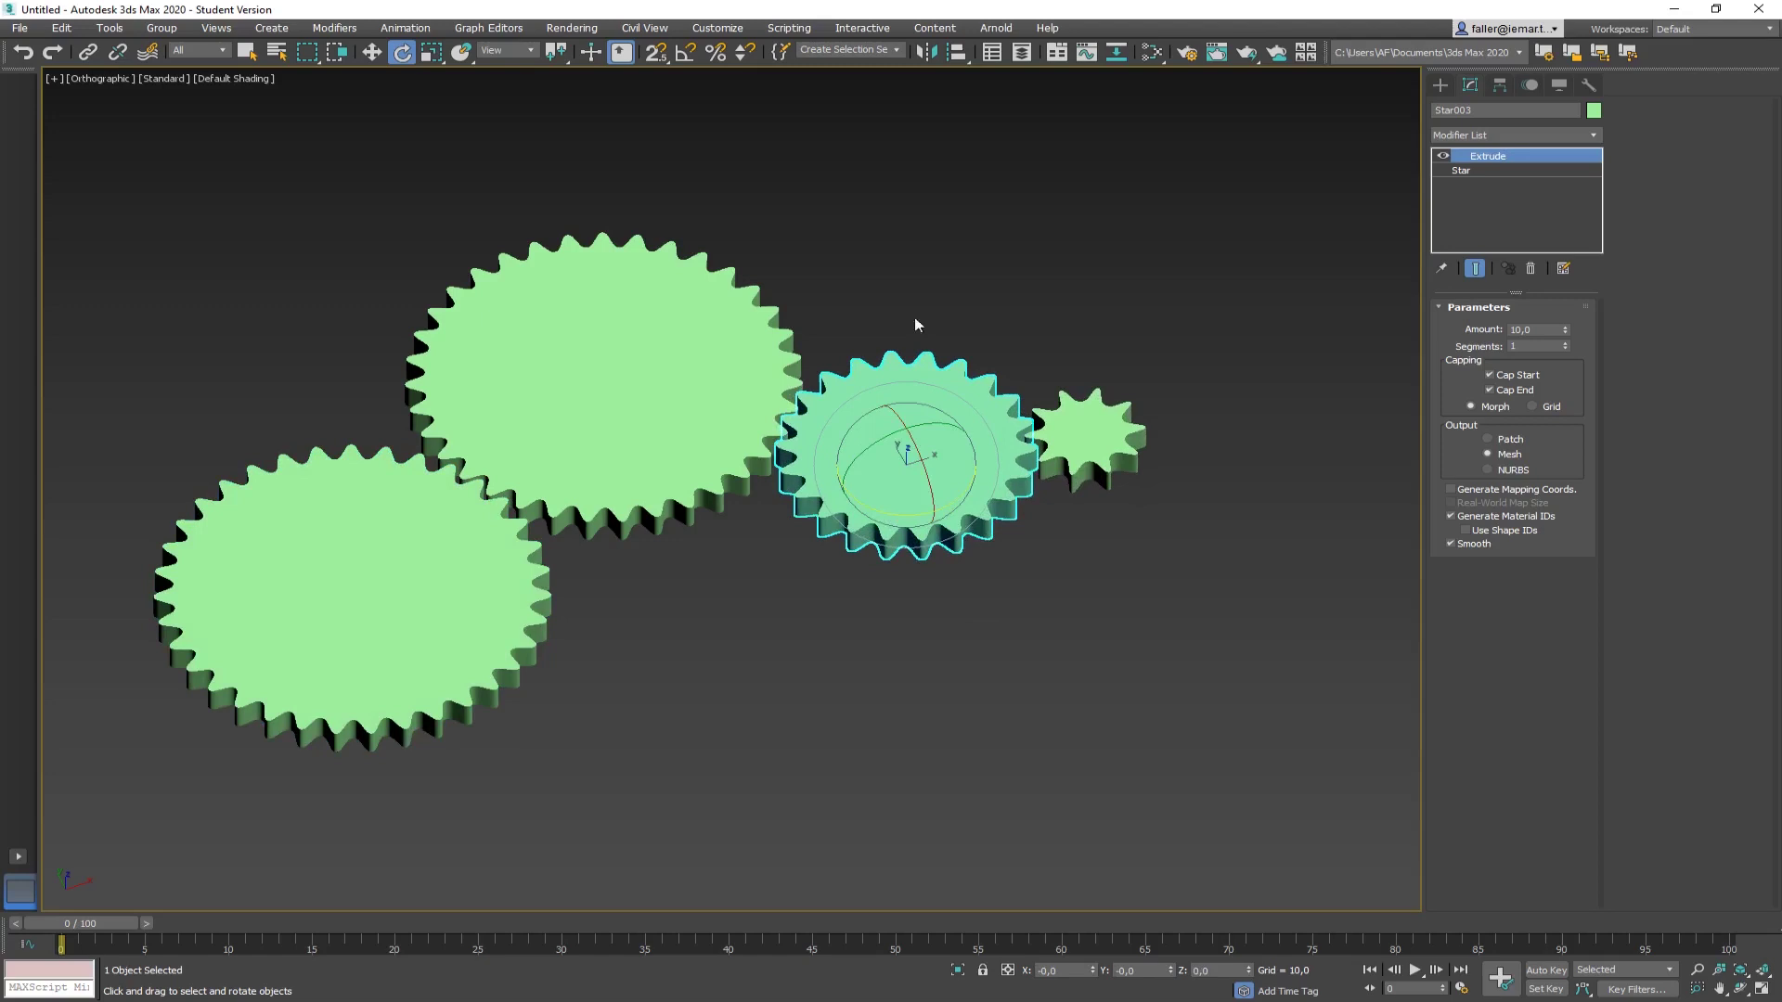
{"action": "left_click", "coordinate": [822, 268]}
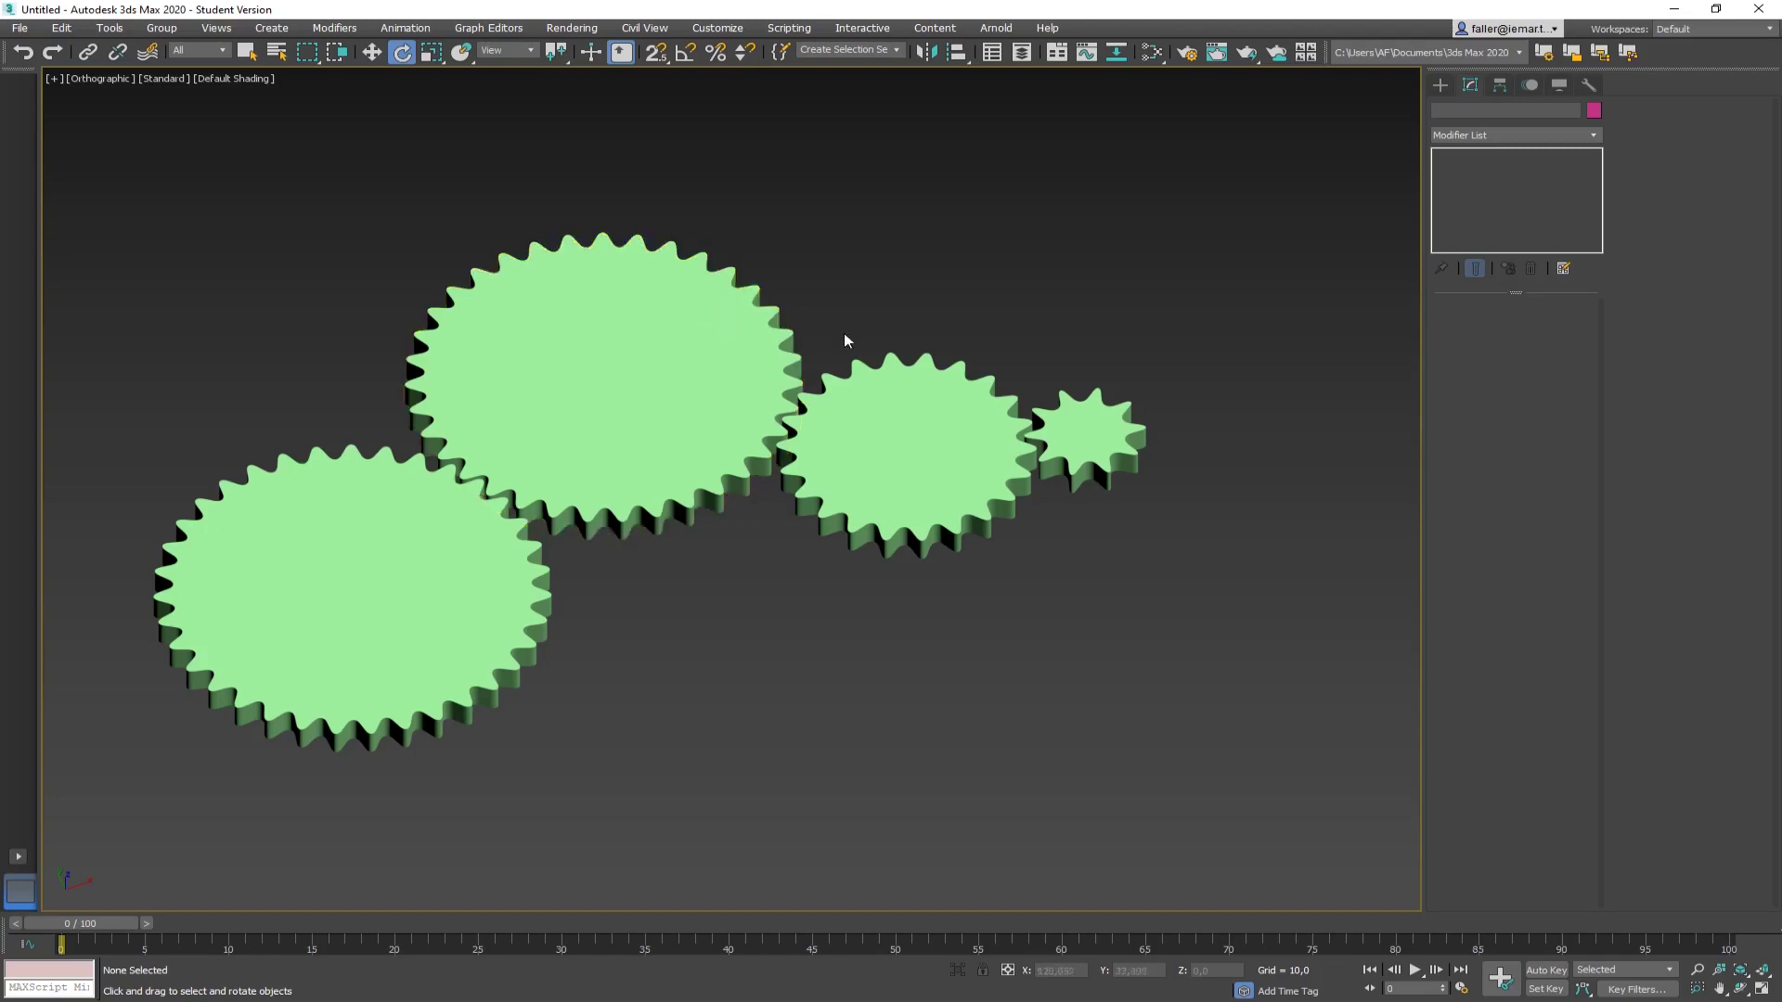
{"action": "left_click", "coordinate": [754, 345]}
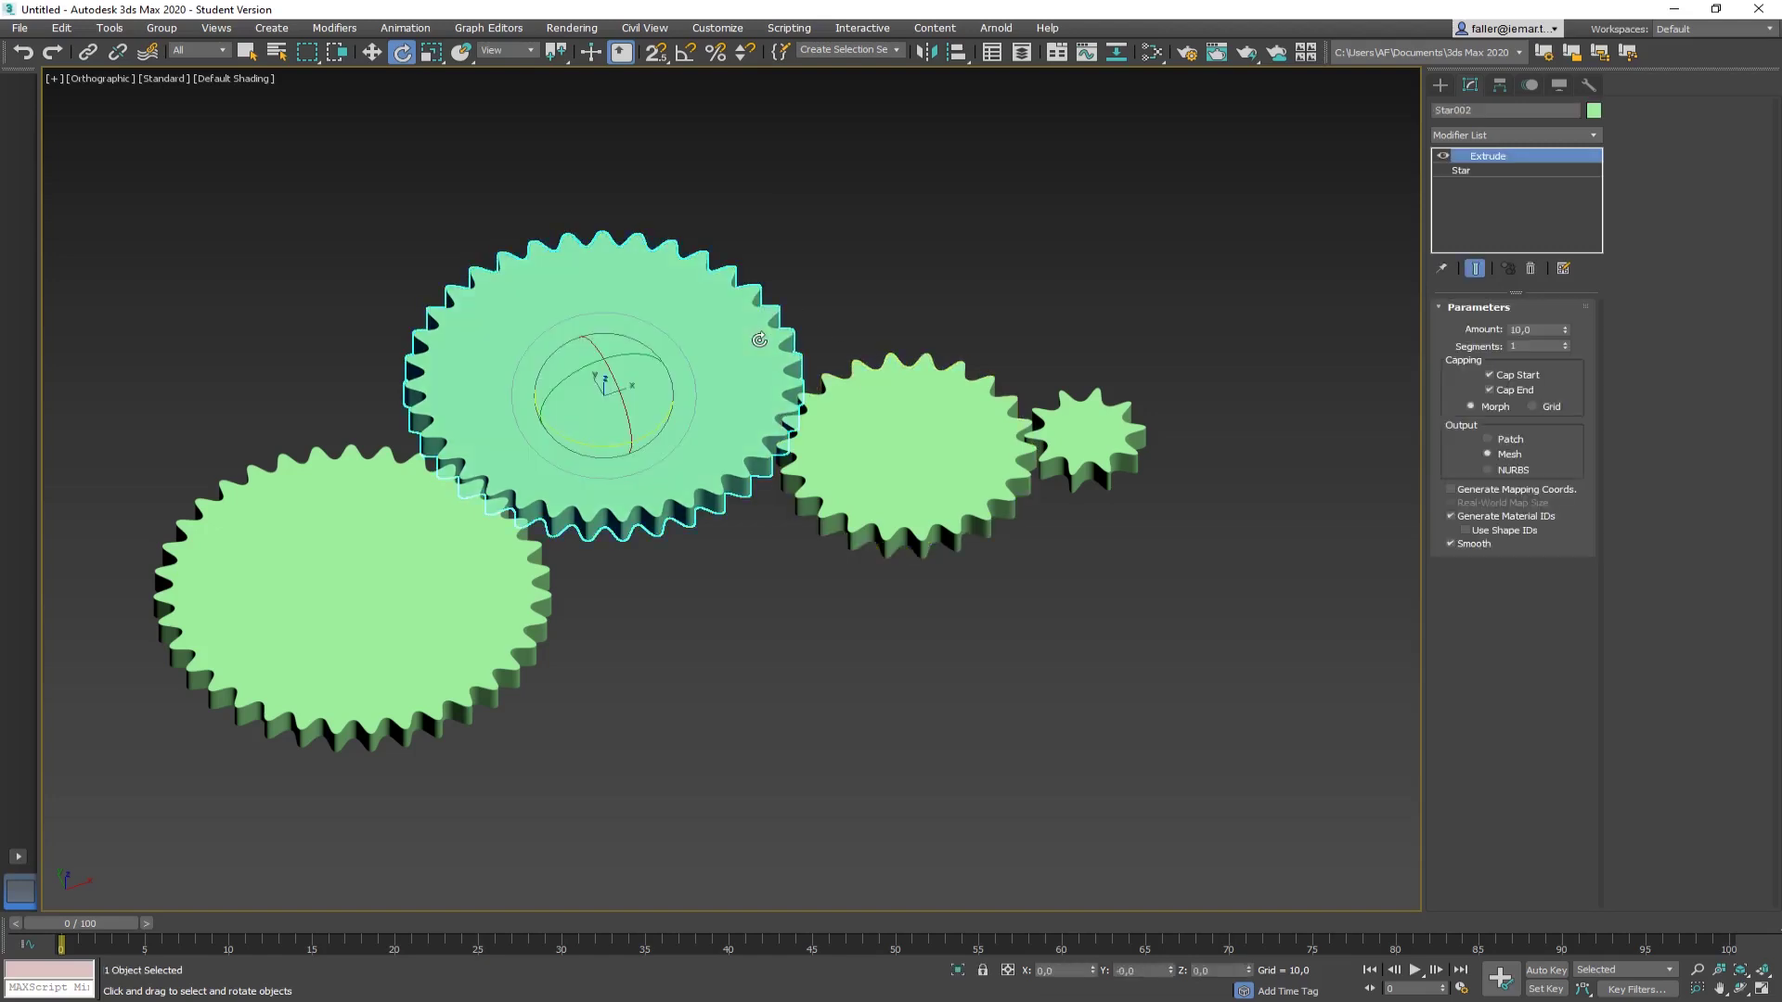
{"action": "left_click", "coordinate": [890, 304]}
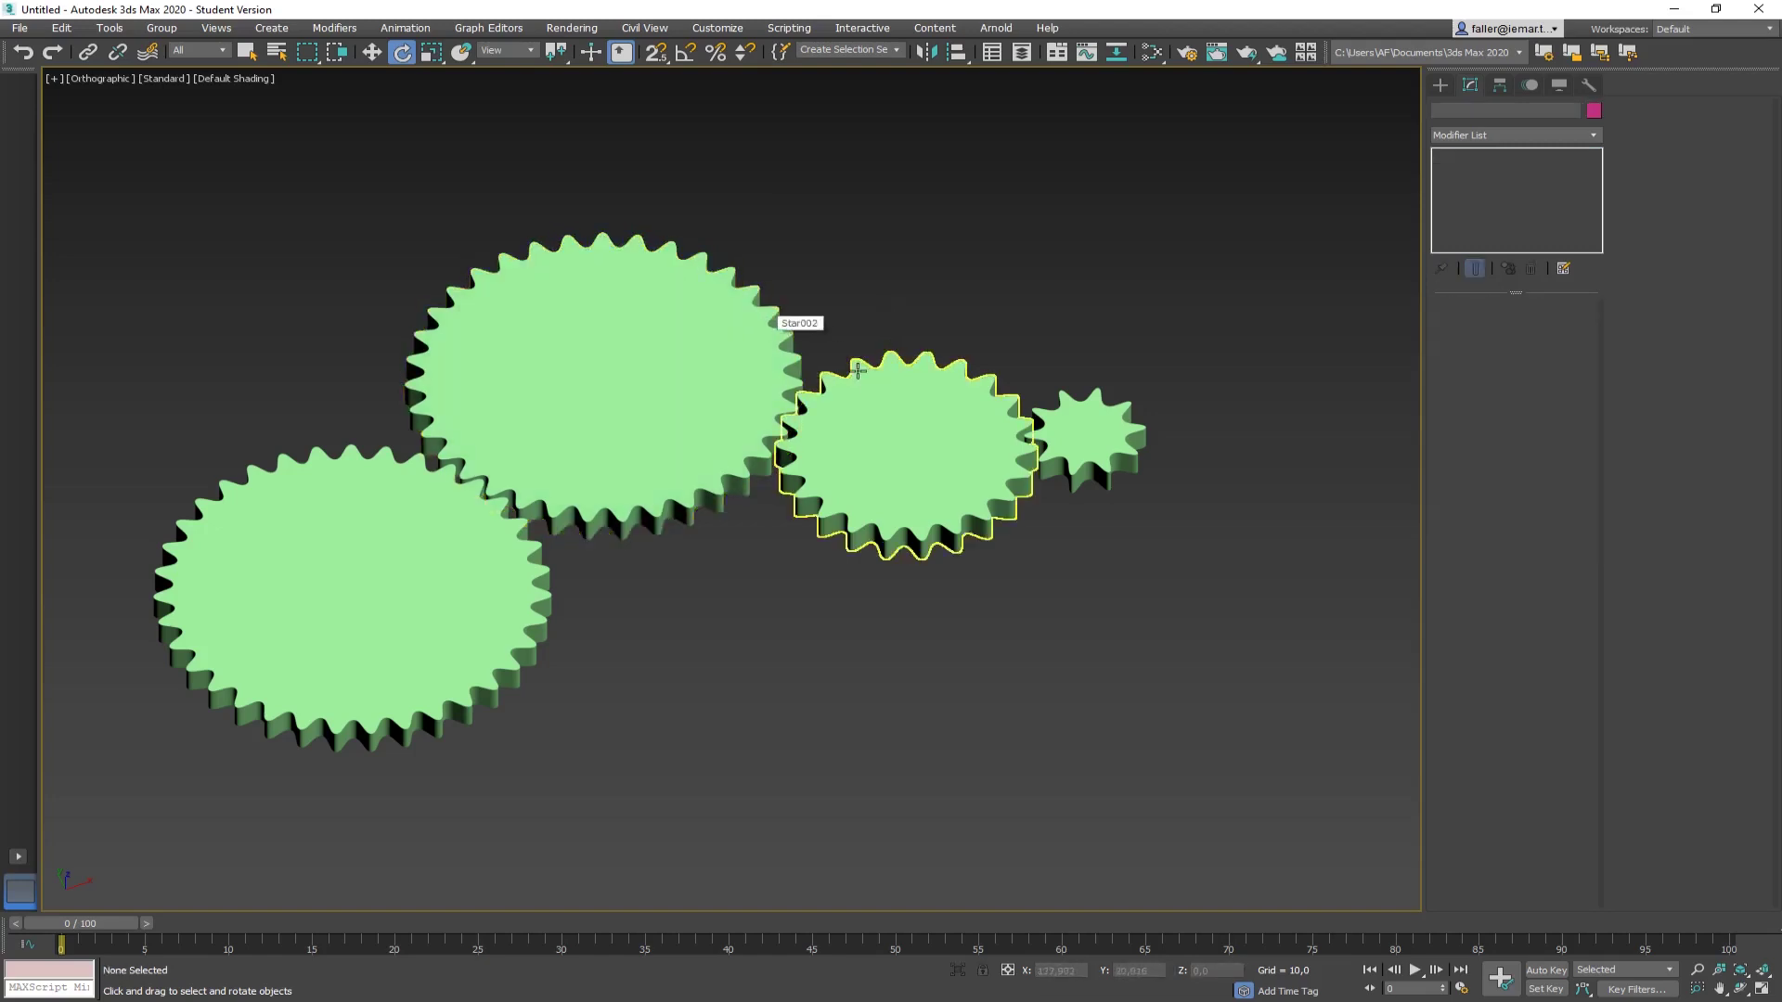
Step: Link Star002's Z Rotation to Star003's Z Rotation with Wire Parameters
{"action": "left_click", "coordinate": [744, 329]}
{"action": "right_click", "coordinate": [744, 330]}
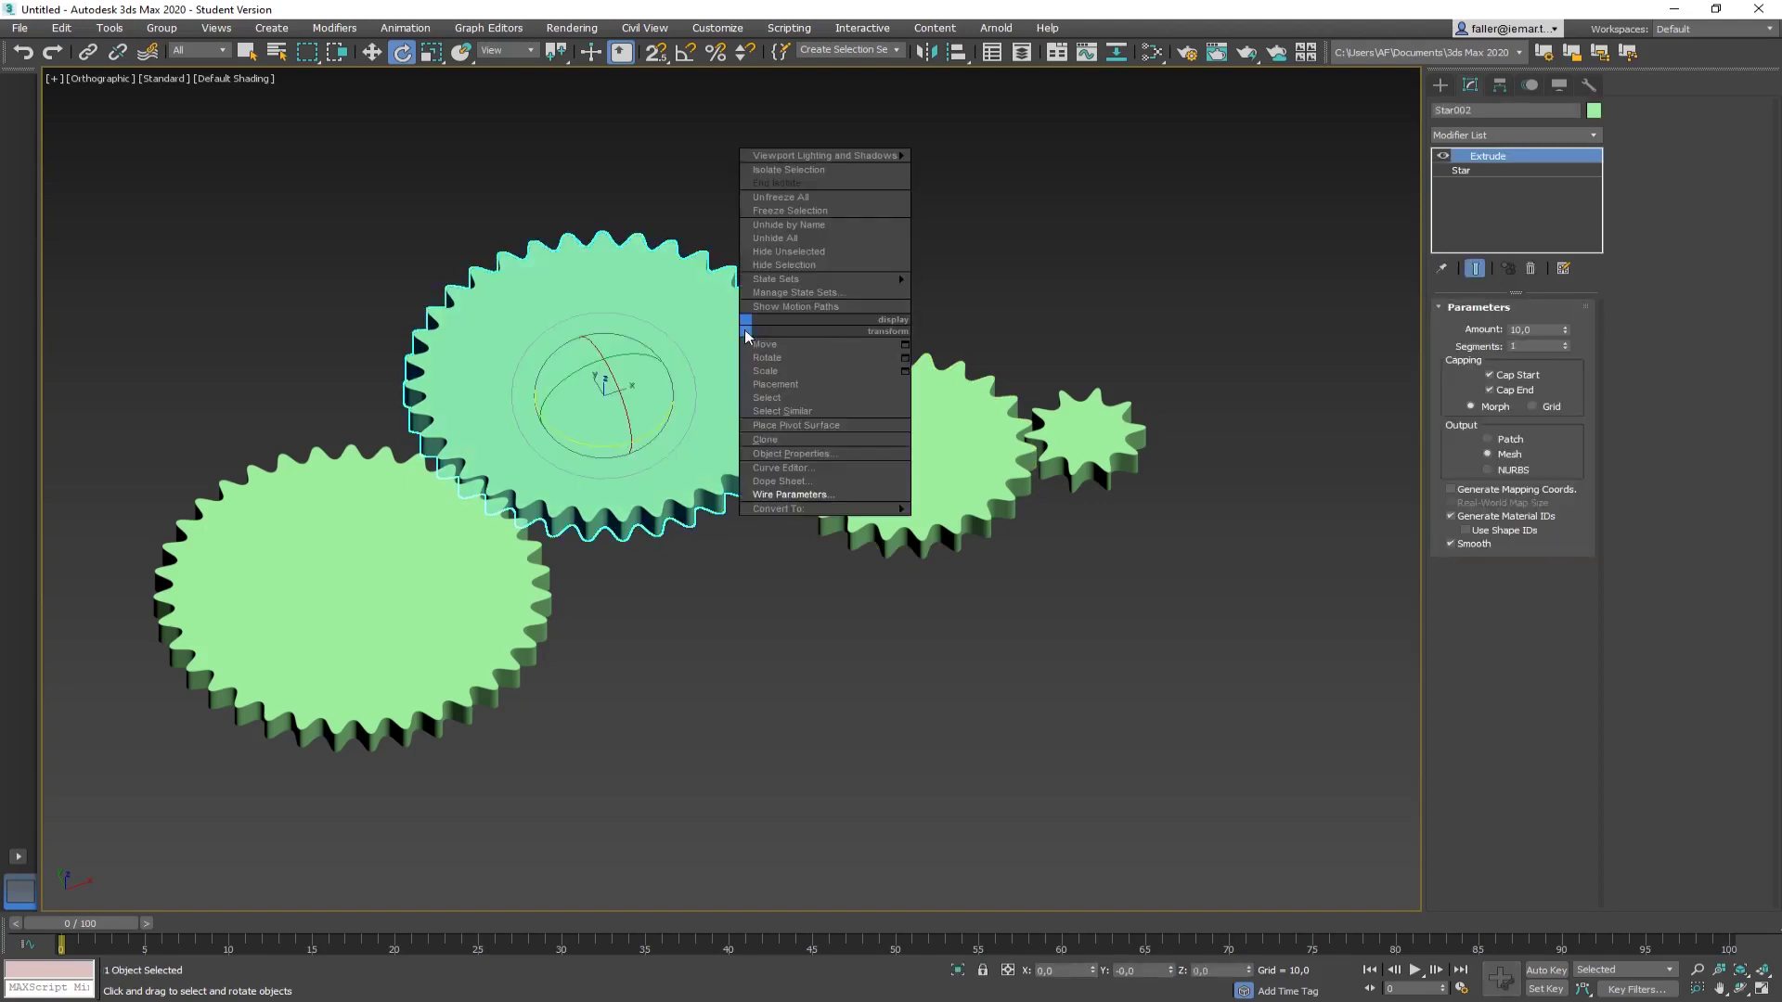
{"action": "left_click", "coordinate": [791, 497]}
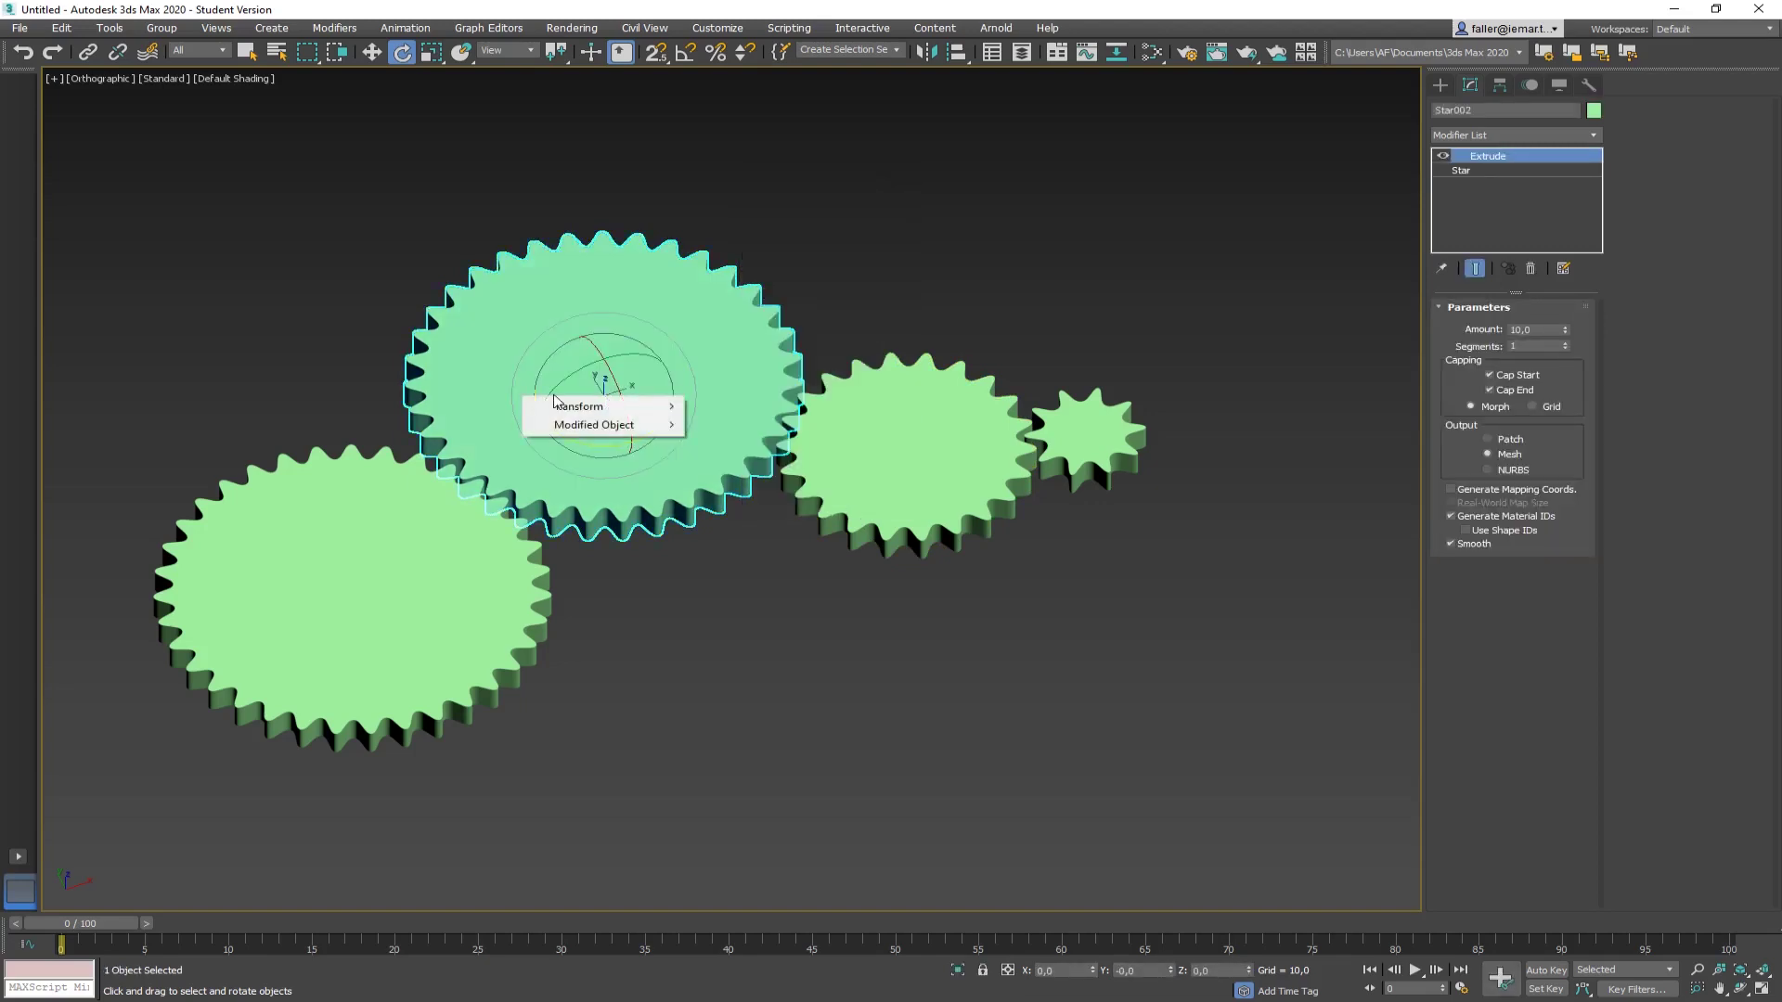
{"action": "mouse_move", "coordinate": [576, 411]}
{"action": "mouse_move", "coordinate": [751, 427]}
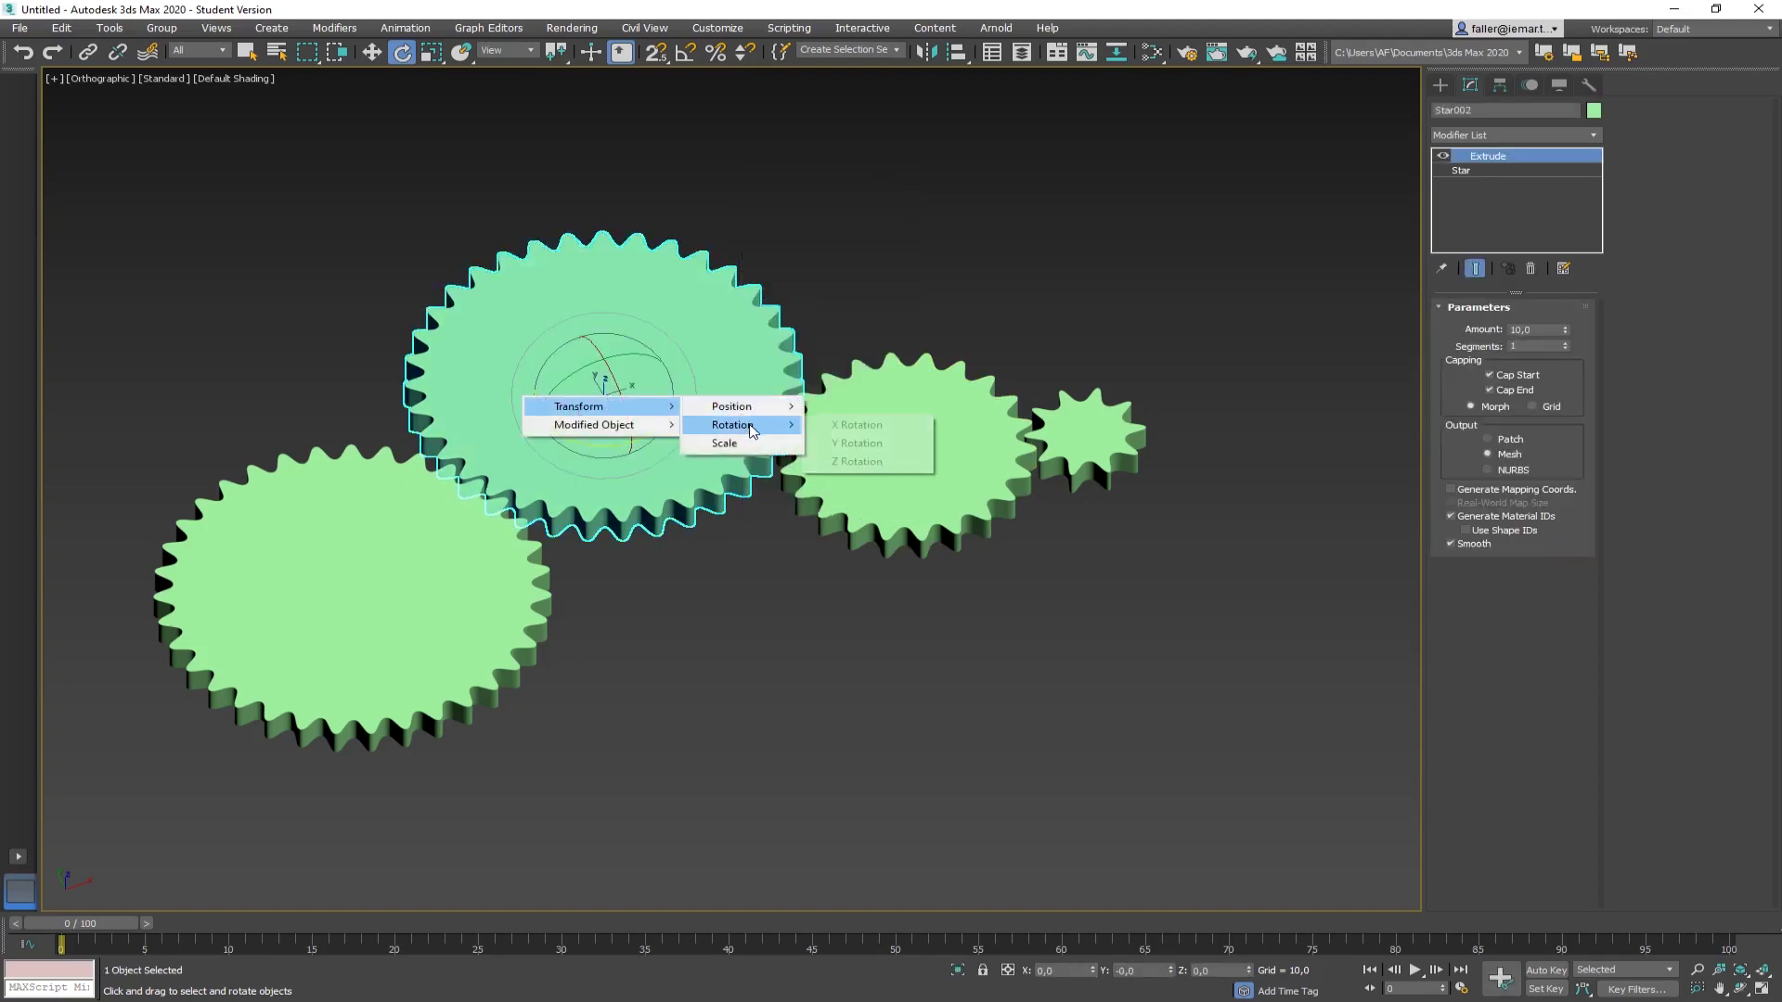
{"action": "left_click", "coordinate": [867, 461]}
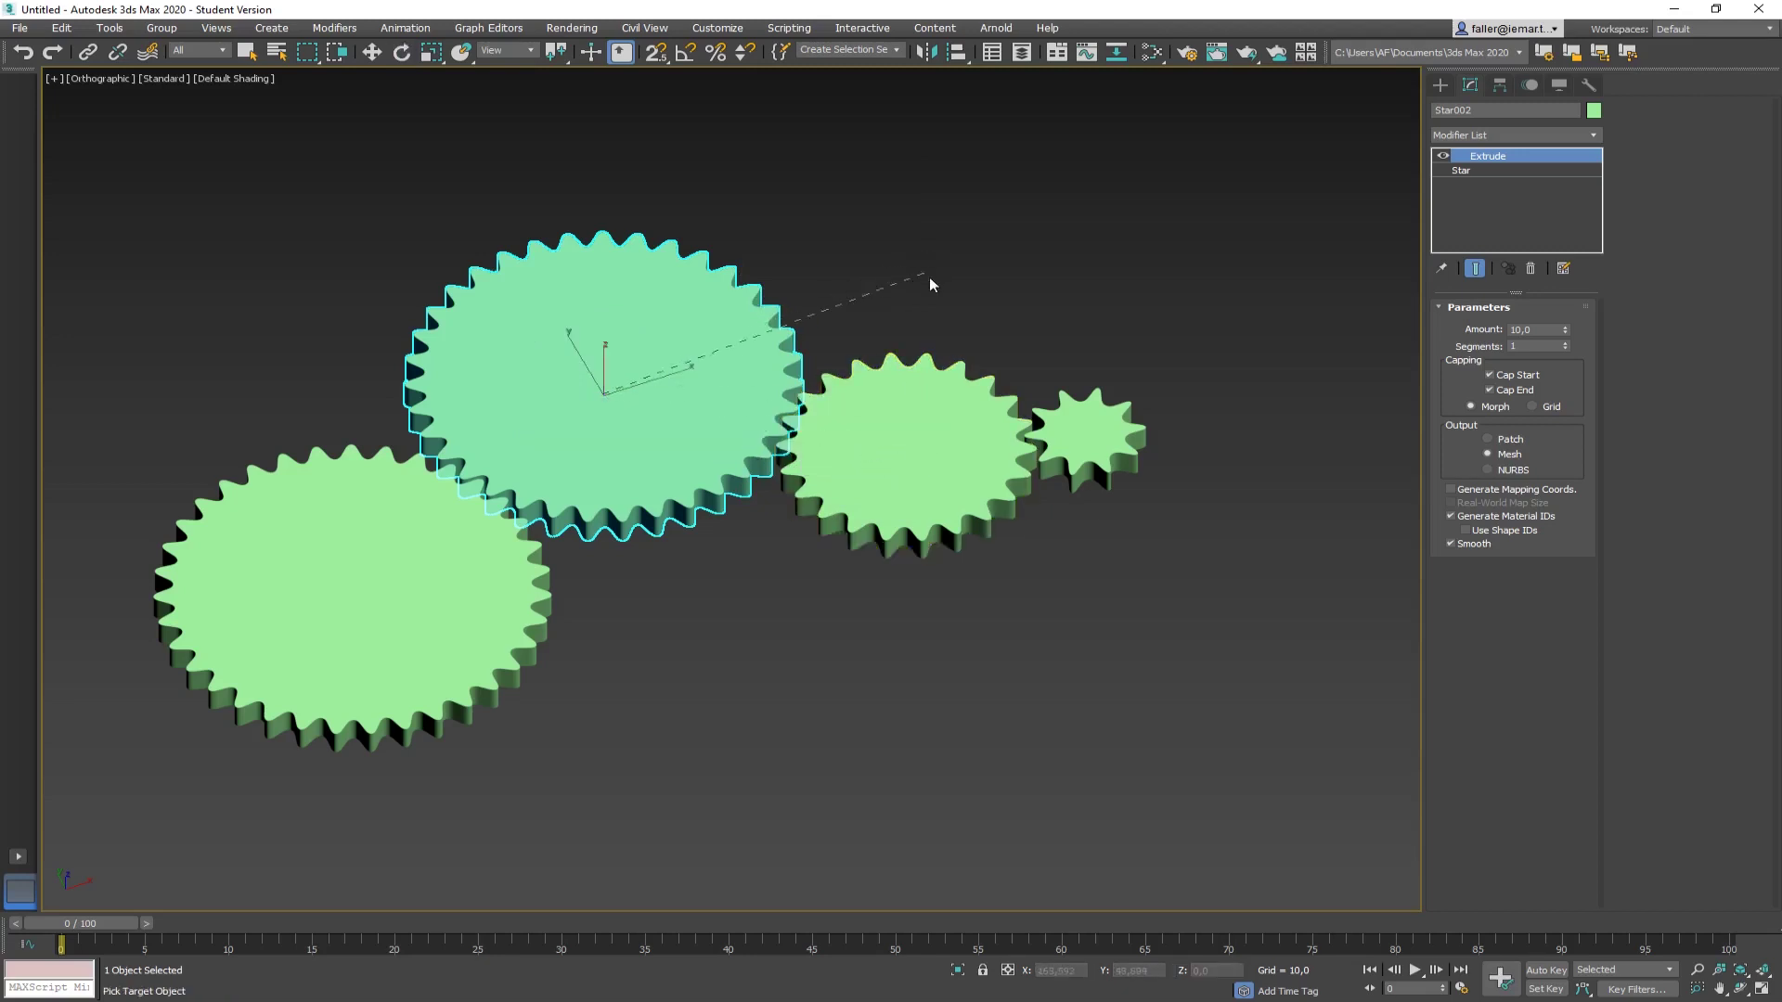
{"action": "left_click", "coordinate": [921, 372]}
{"action": "mouse_move", "coordinate": [929, 382]}
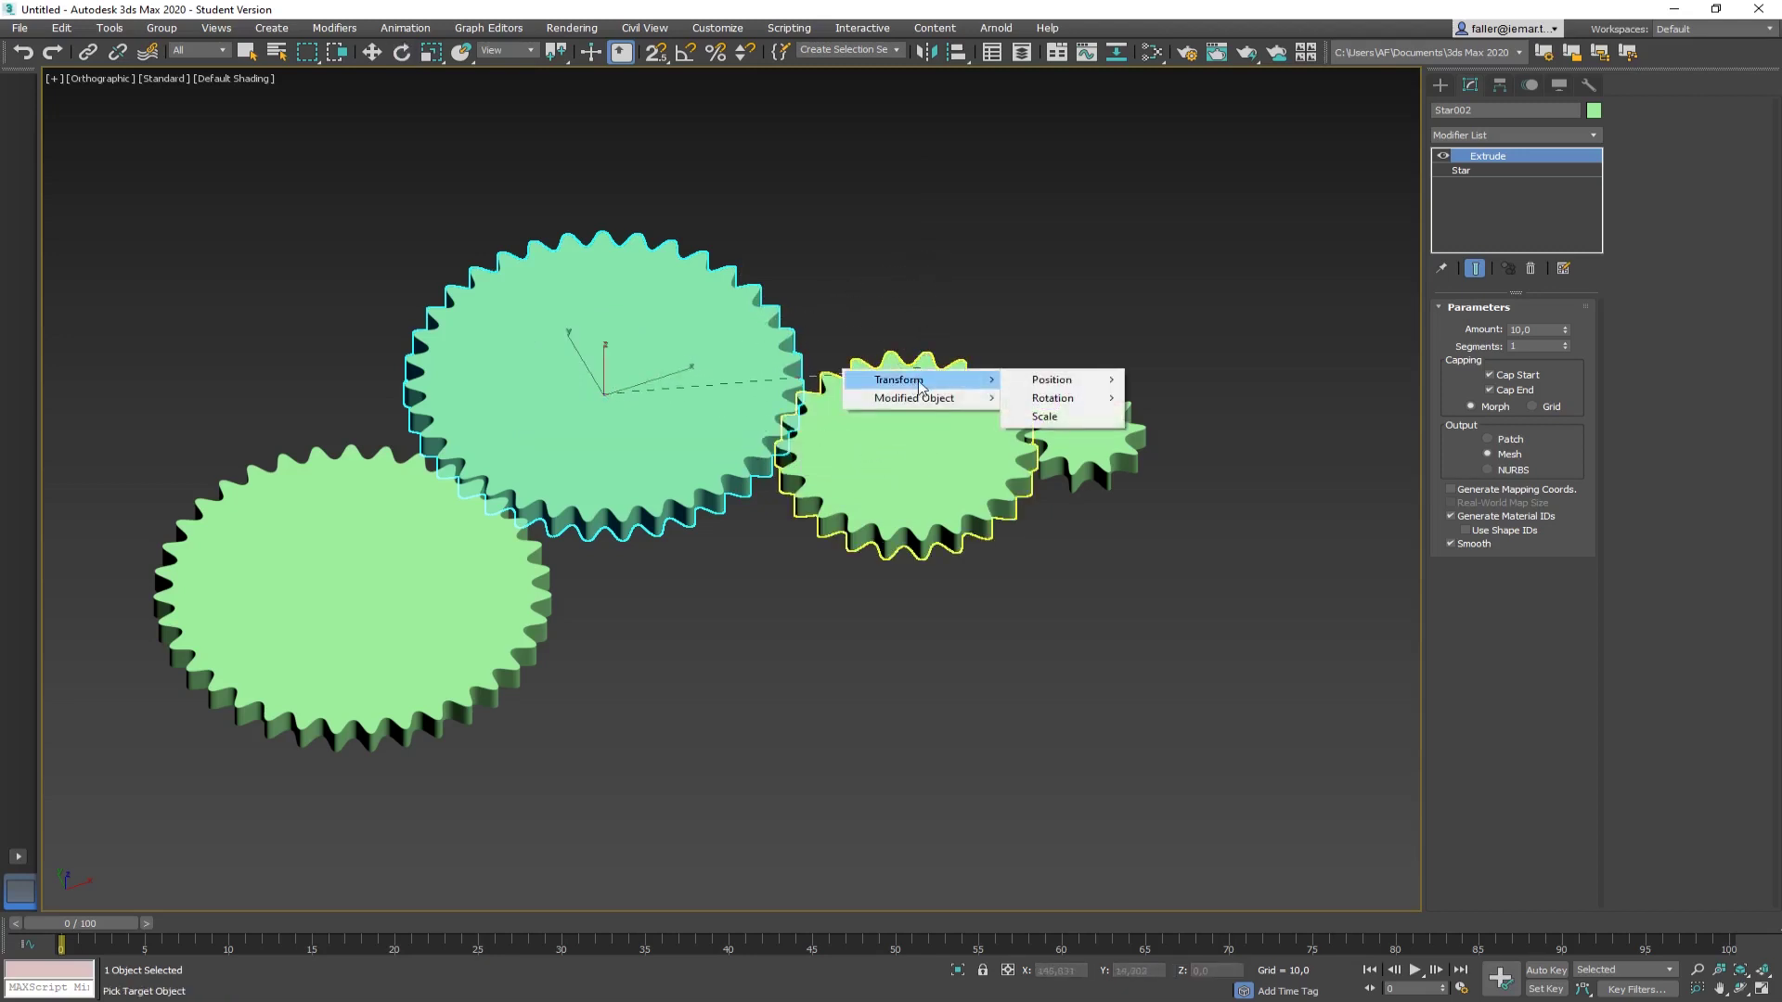
{"action": "mouse_move", "coordinate": [1067, 408]}
{"action": "left_click", "coordinate": [1172, 436]}
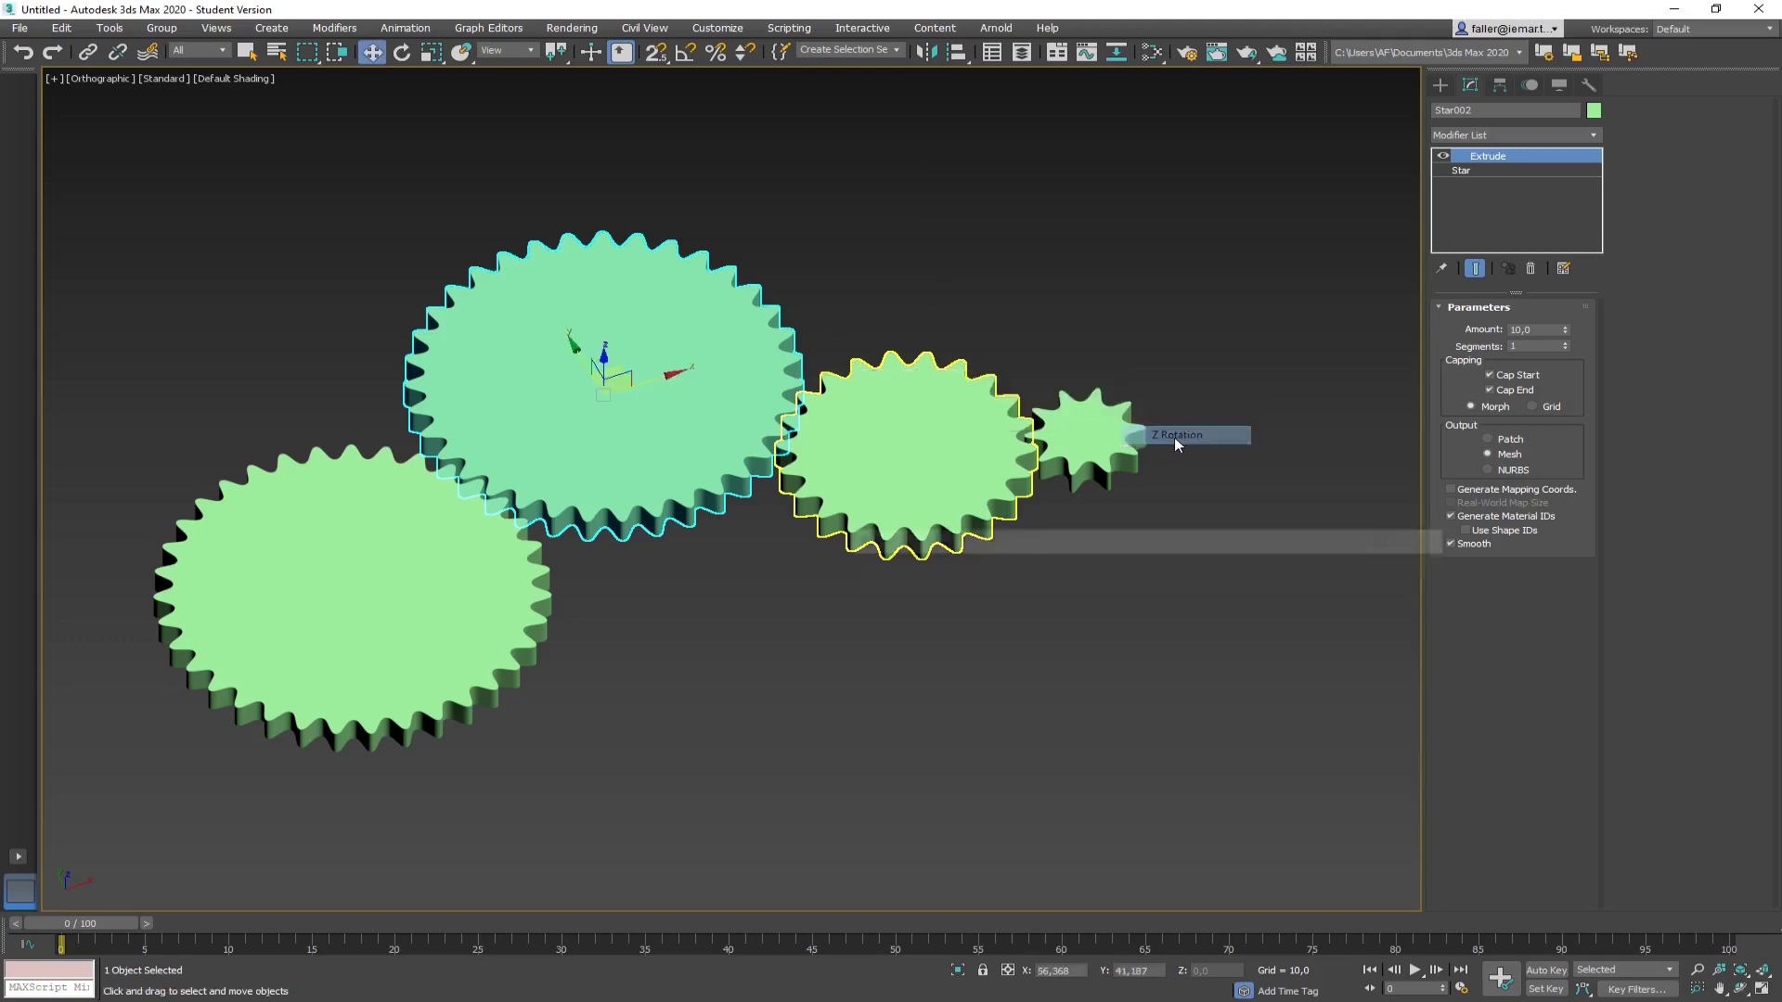
Step: Make Star002 drive Star003 one-way with expression -Z_Rotation*35/22 and connect the wire
{"action": "left_click", "coordinate": [1147, 668]}
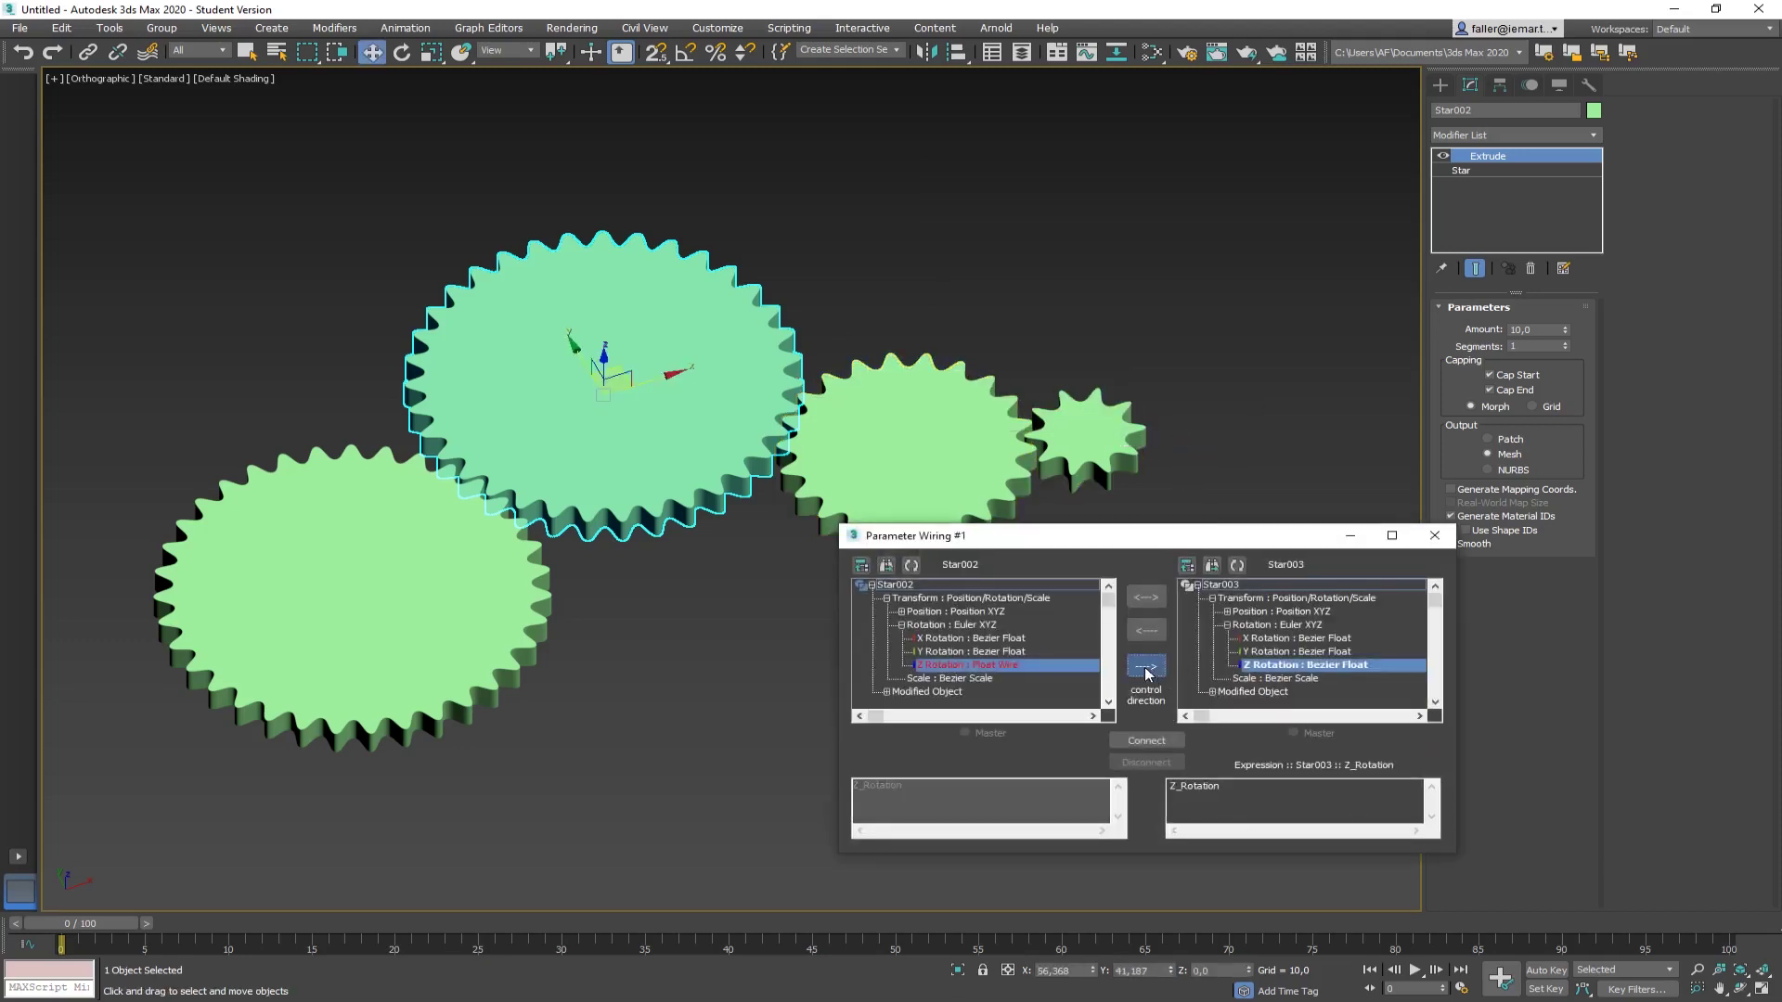
{"action": "left_click", "coordinate": [1171, 794]}
{"action": "type", "text": "-"}
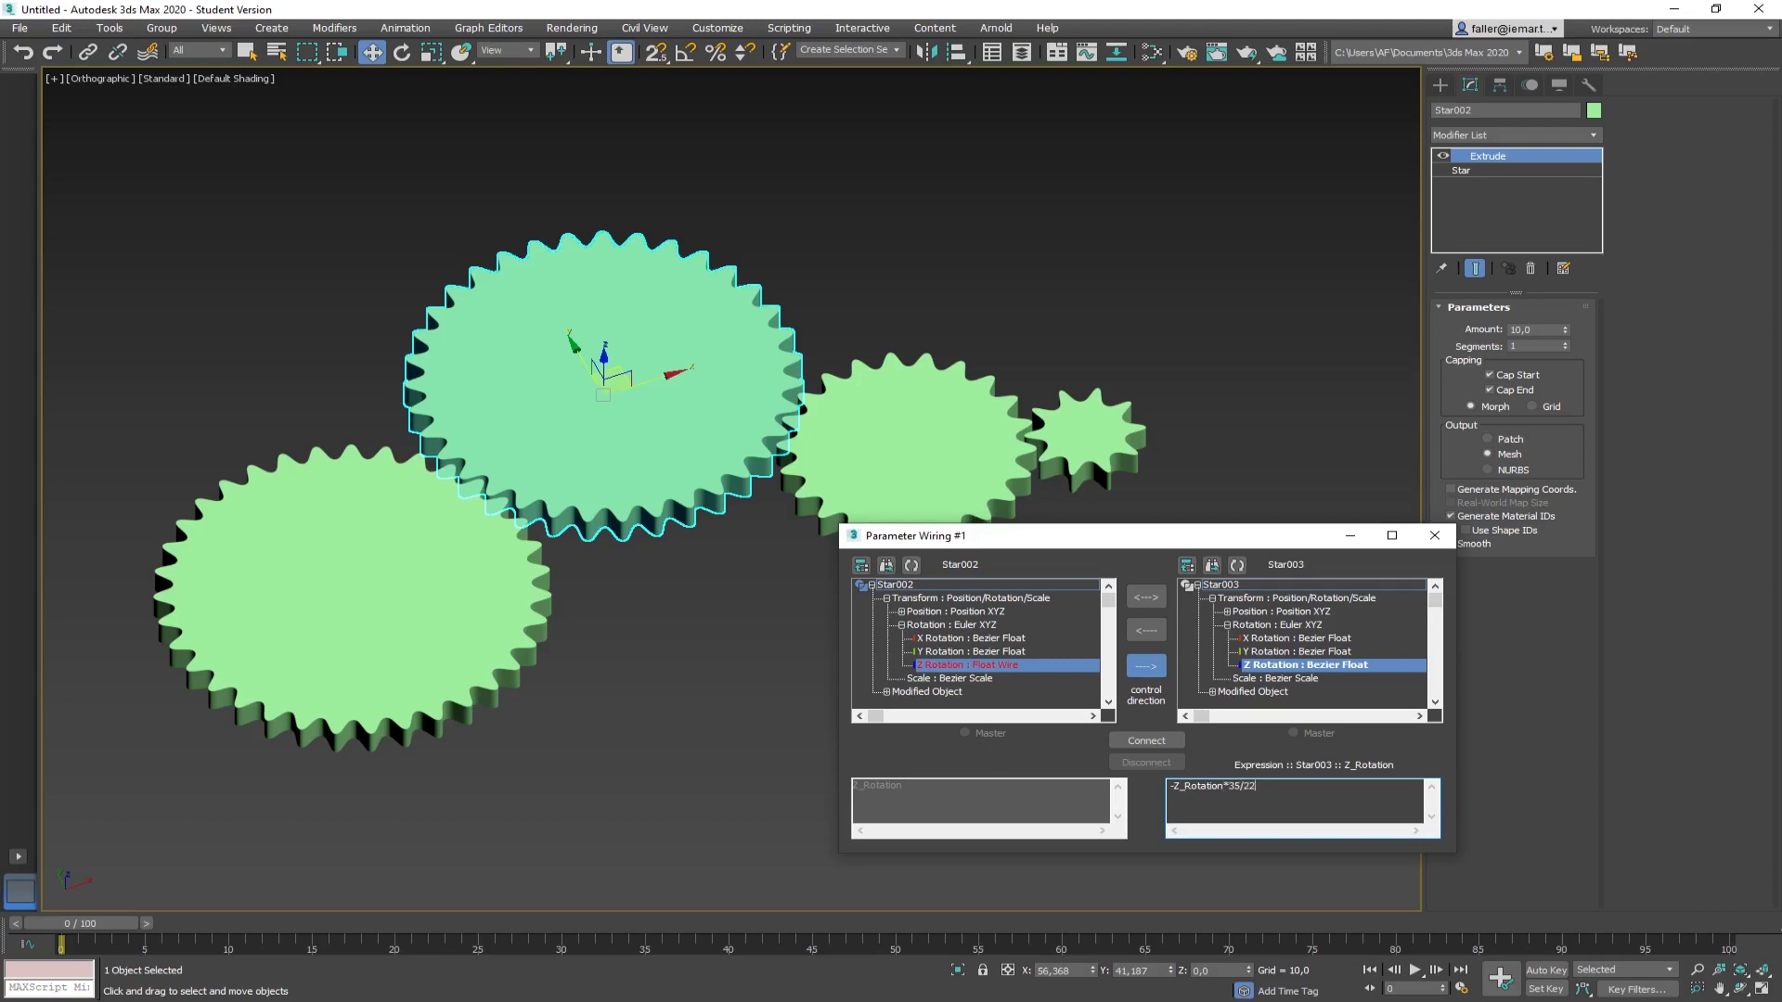
{"action": "left_click", "coordinate": [1147, 739]}
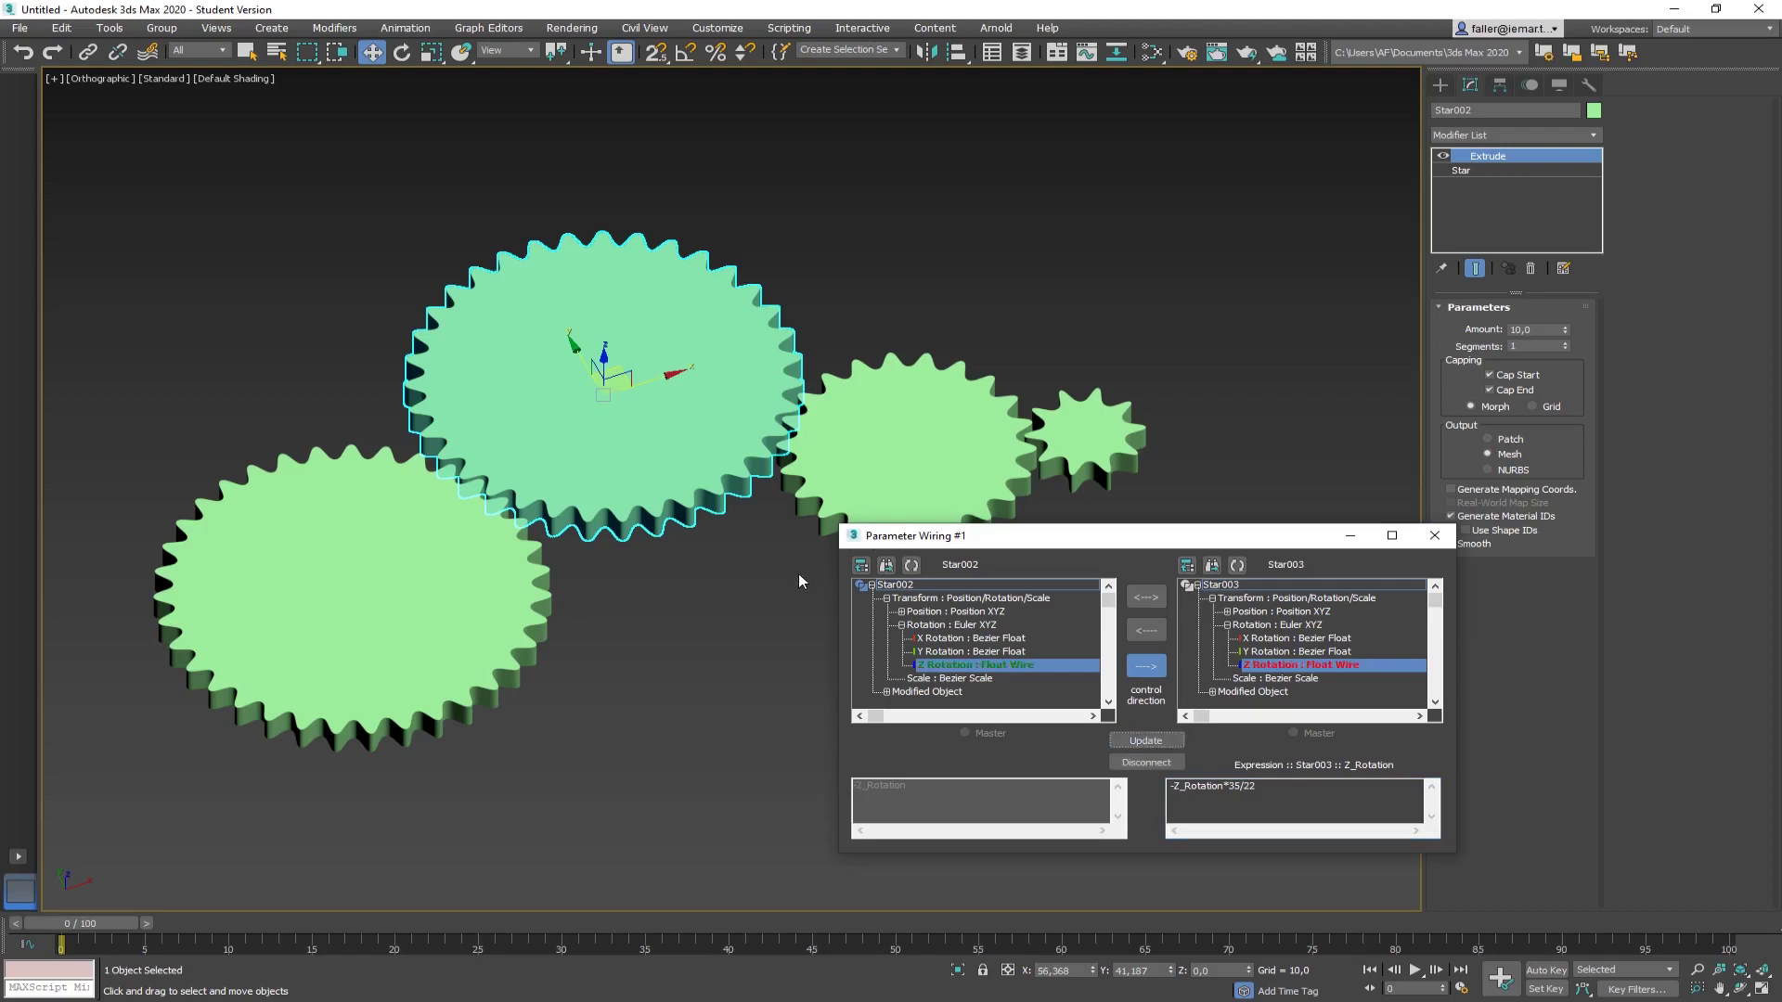
Step: Rotate Star001 to test the wired gear motion, then close the Parameter Wiring #1 dialog
{"action": "left_click", "coordinate": [513, 660]}
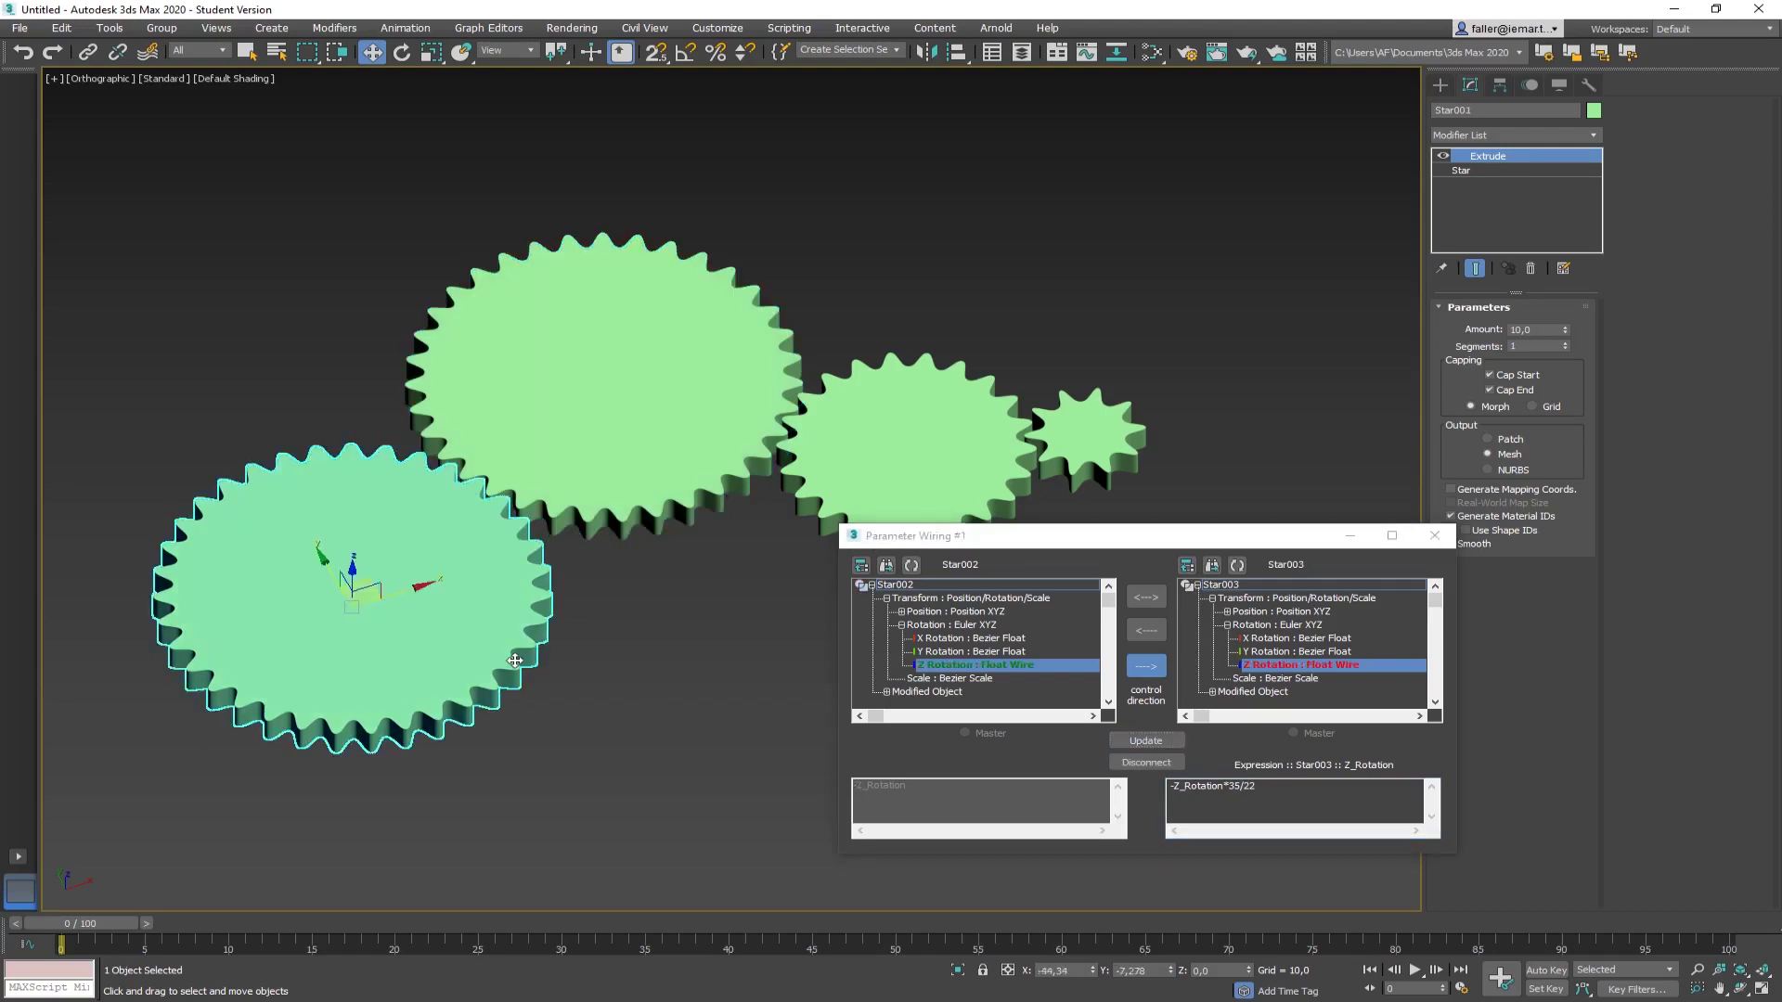
{"action": "left_click", "coordinate": [408, 53]}
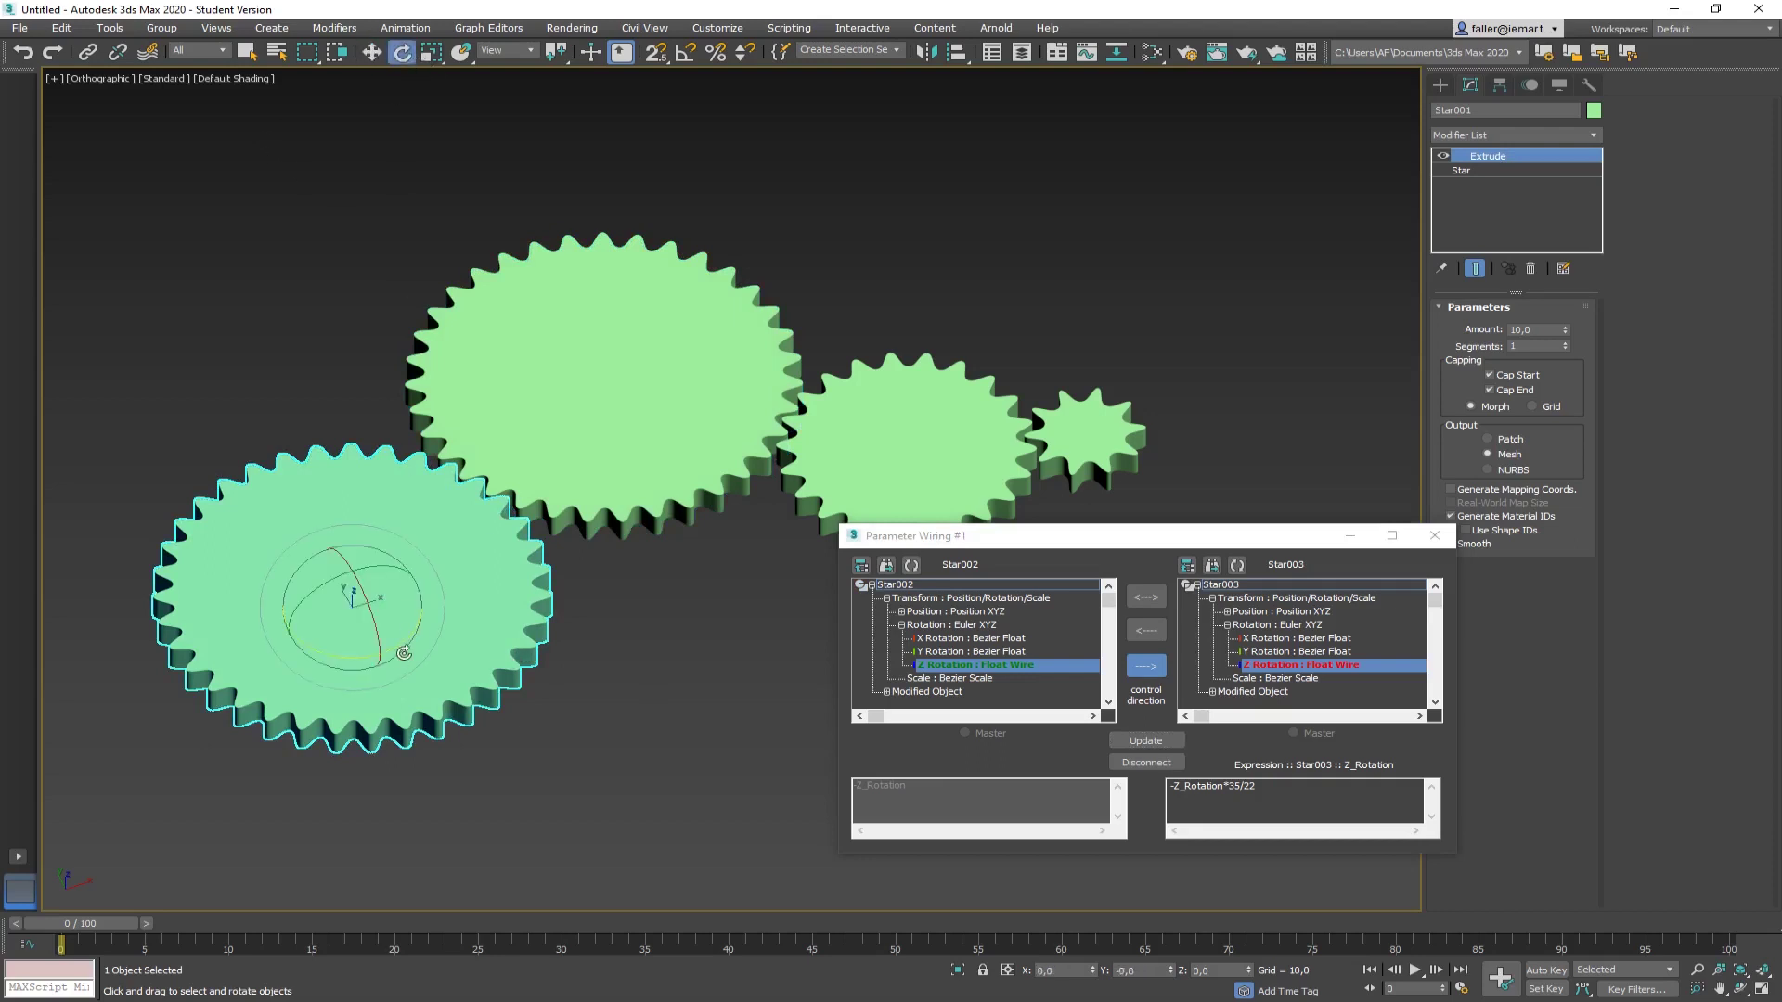
{"action": "mouse_move", "coordinate": [364, 659]}
{"action": "left_mouse_down"}
{"action": "mouse_move", "coordinate": [436, 631]}
{"action": "mouse_move", "coordinate": [358, 654]}
{"action": "mouse_move", "coordinate": [449, 557]}
{"action": "mouse_move", "coordinate": [376, 645]}
{"action": "mouse_move", "coordinate": [385, 661]}
{"action": "left_mouse_up"}
{"action": "left_click", "coordinate": [1434, 536]}
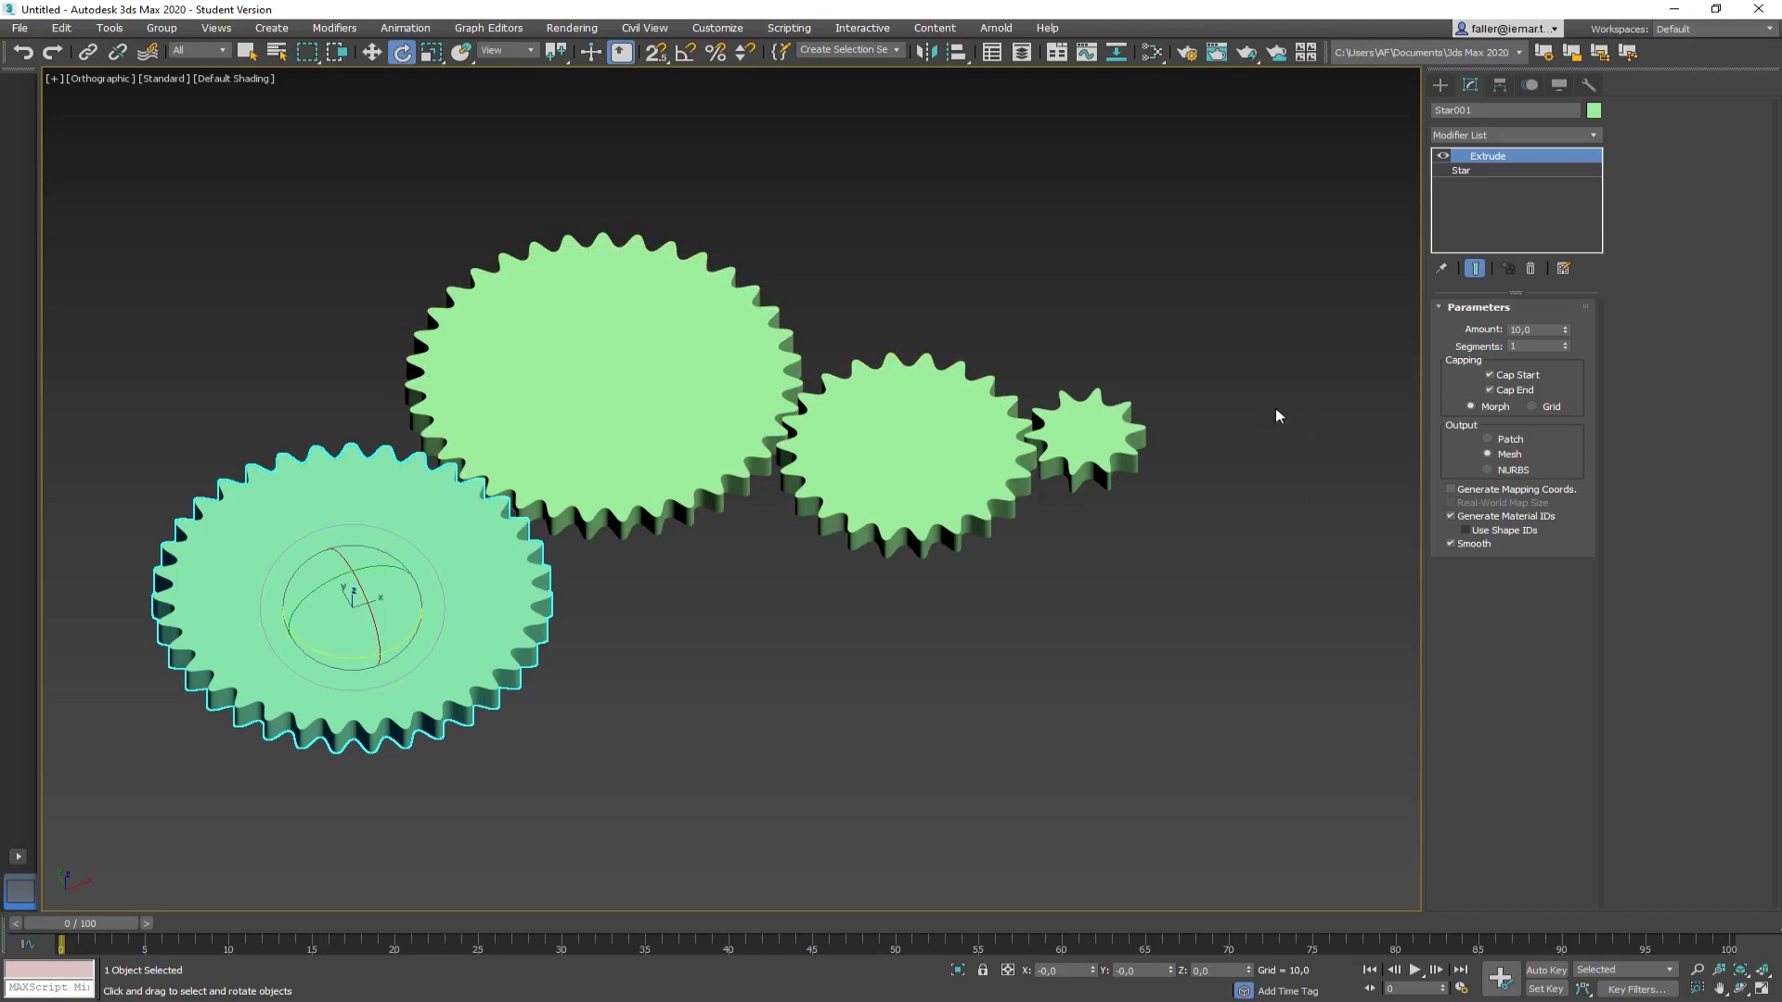
Step: Select Star004 and rotate it on Z until its teeth align with Star003
{"action": "left_click", "coordinate": [1111, 424]}
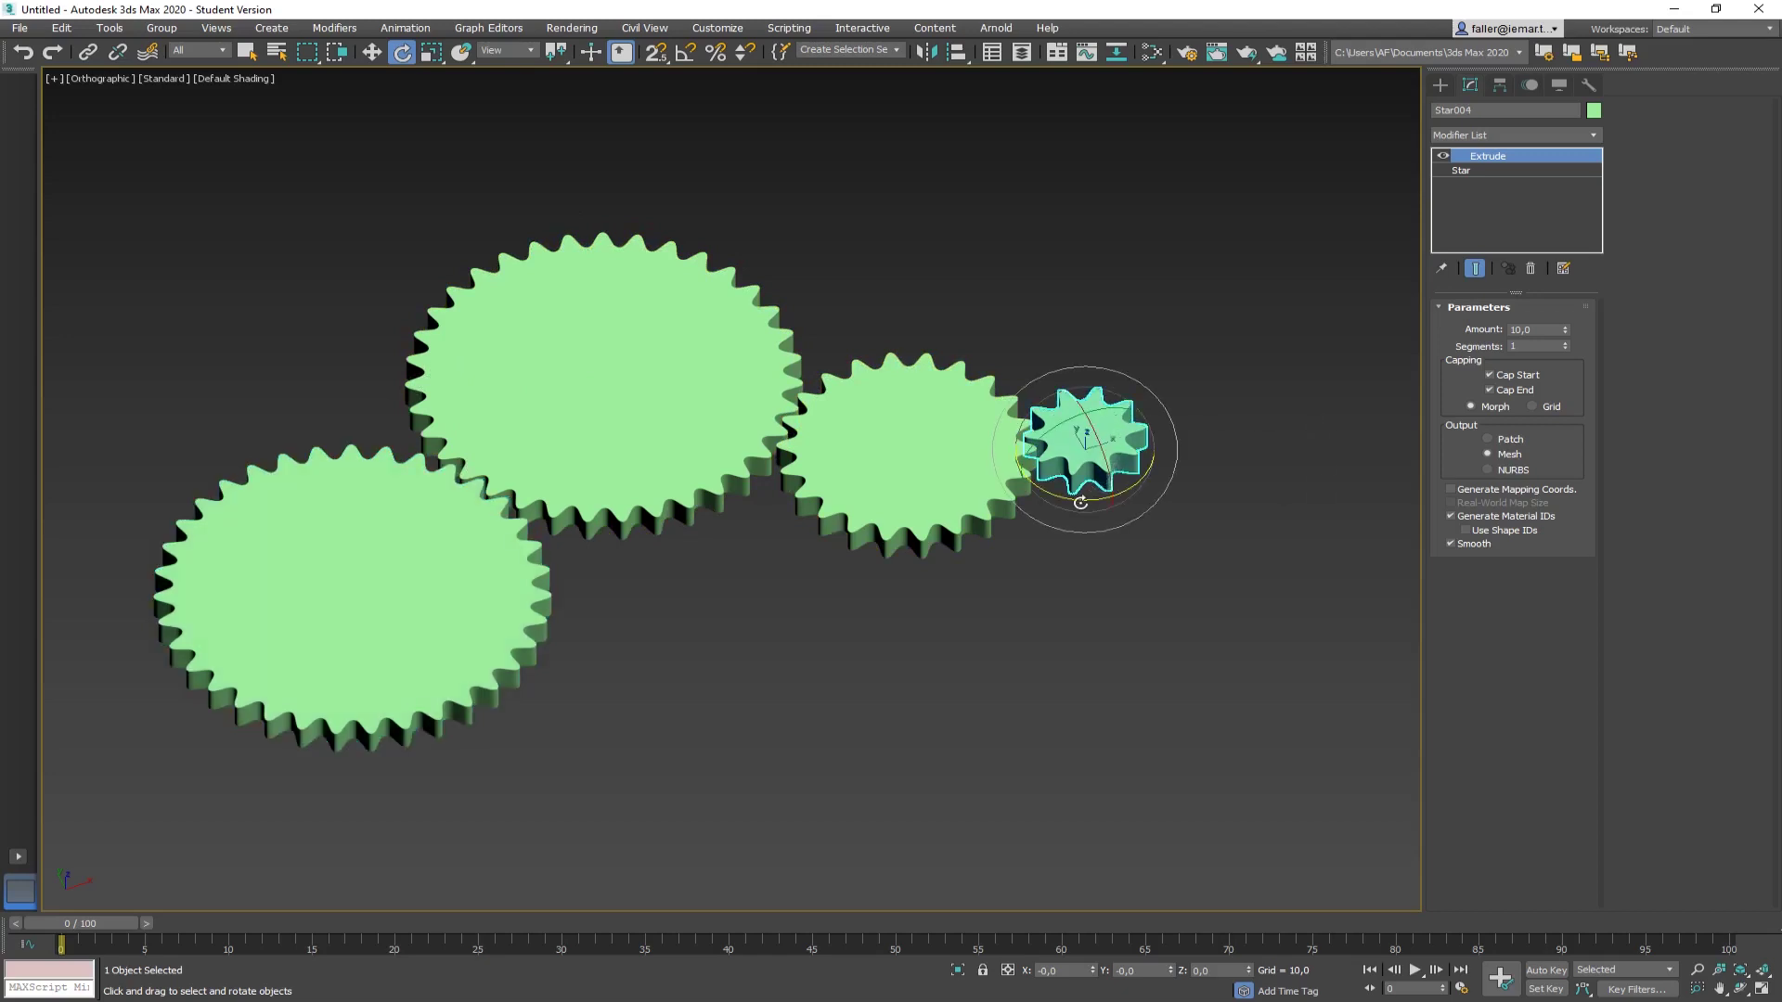
{"action": "left_click_drag", "start_coordinate": [1082, 499], "coordinate": [1113, 501]}
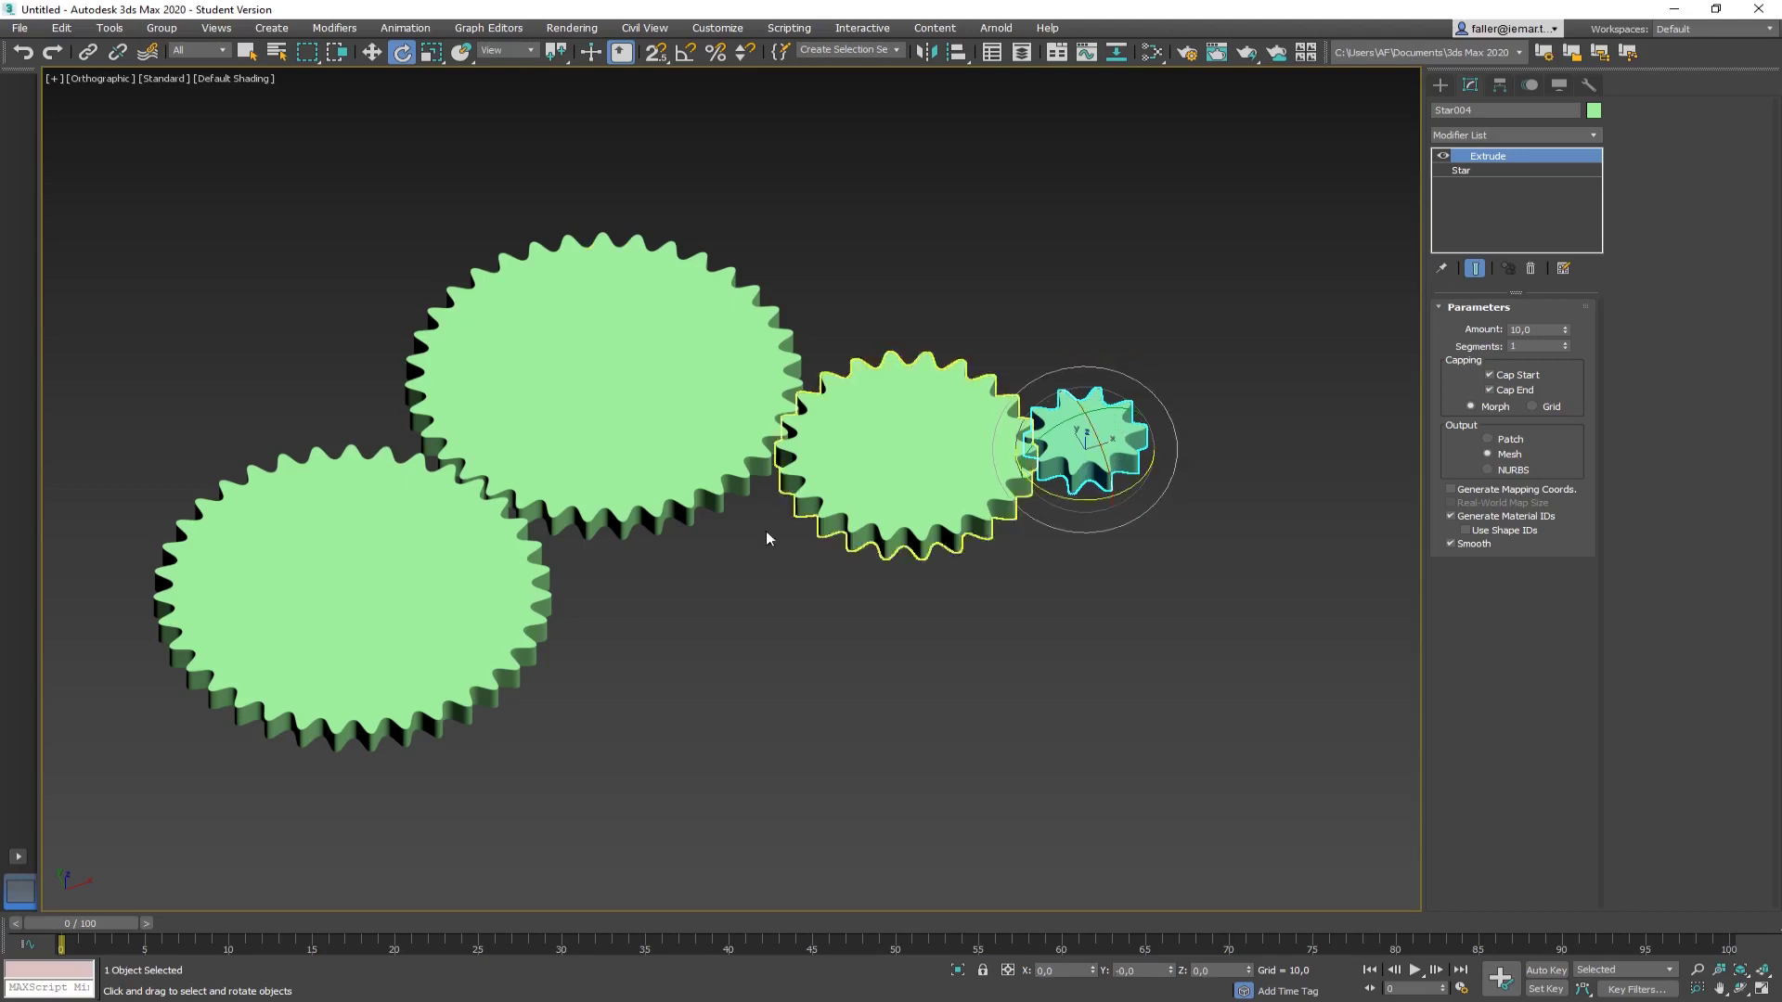